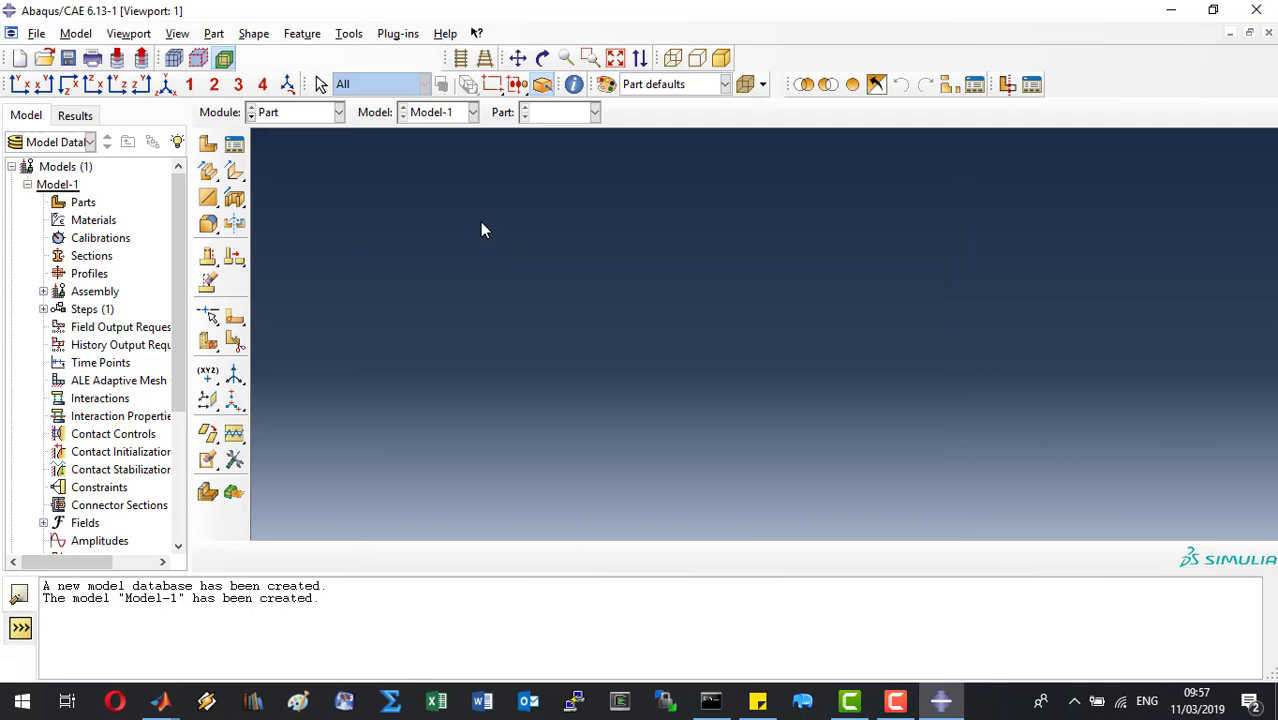
Save the new model database in the Tutorials folder as SENS
{"action": "left_click", "coordinate": [36, 33]}
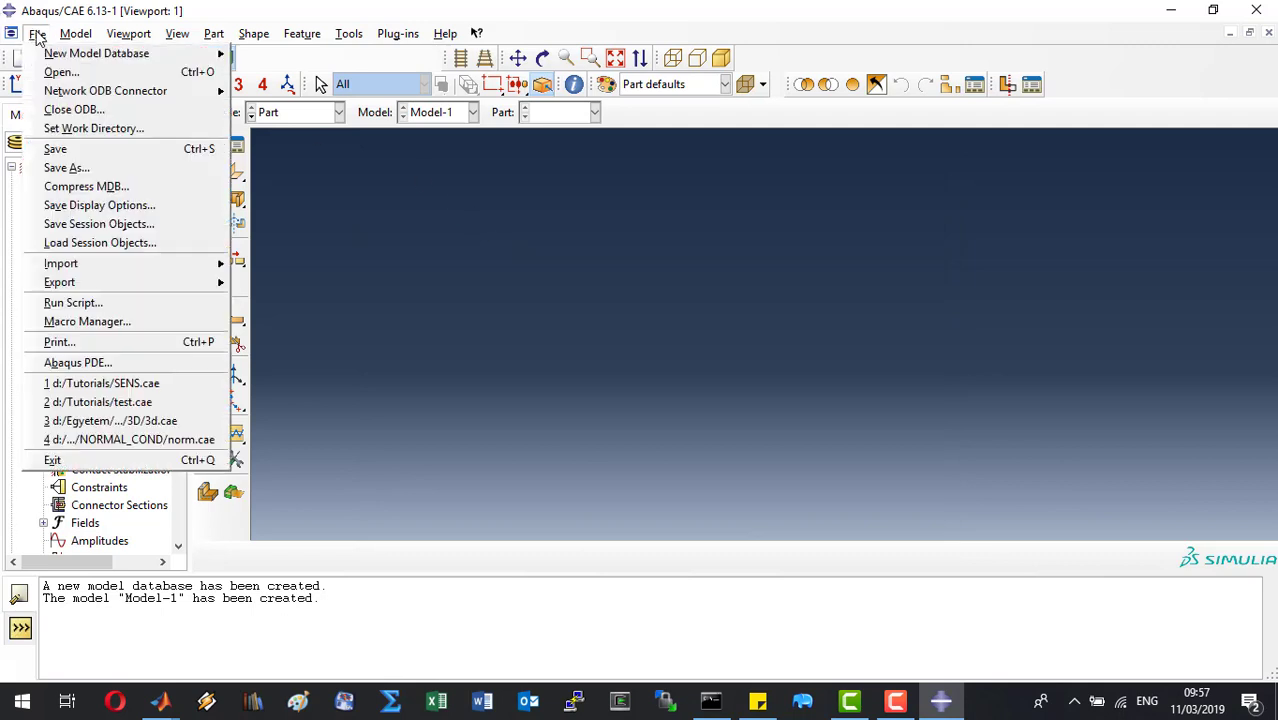
{"action": "left_click", "coordinate": [120, 166]}
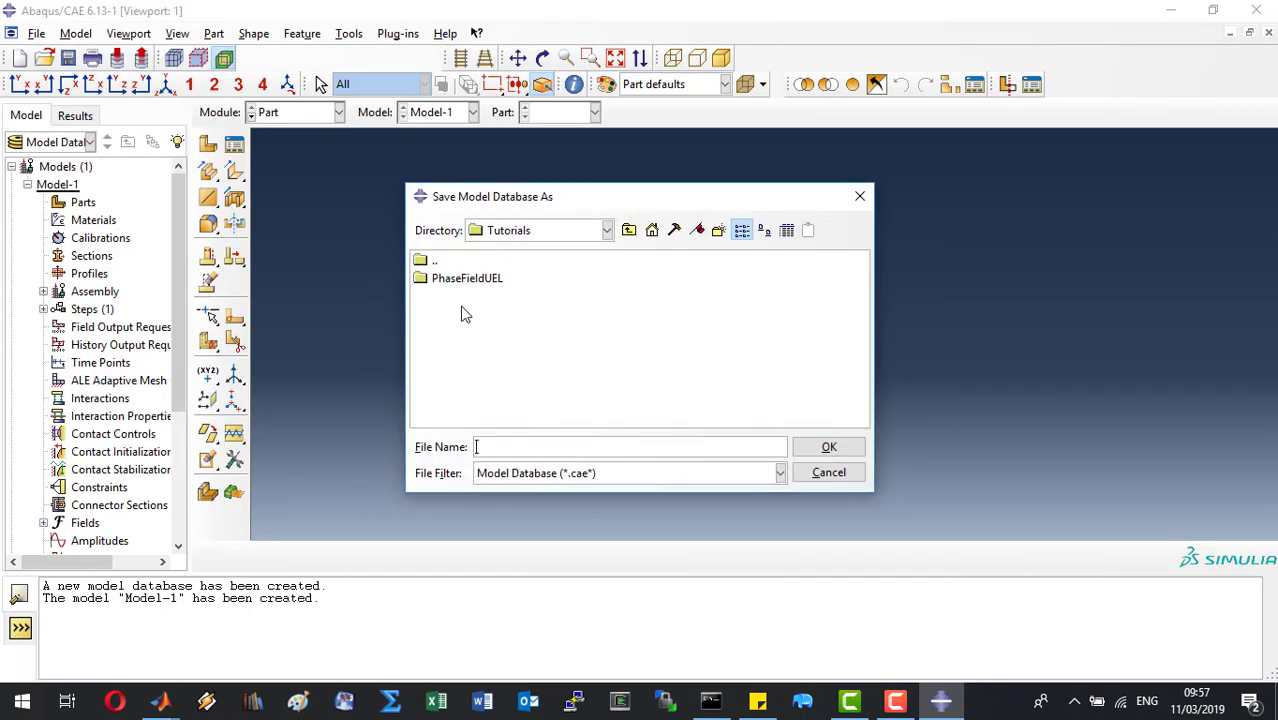
{"action": "type", "text": "SENS"}
{"action": "key", "text": "Return"}
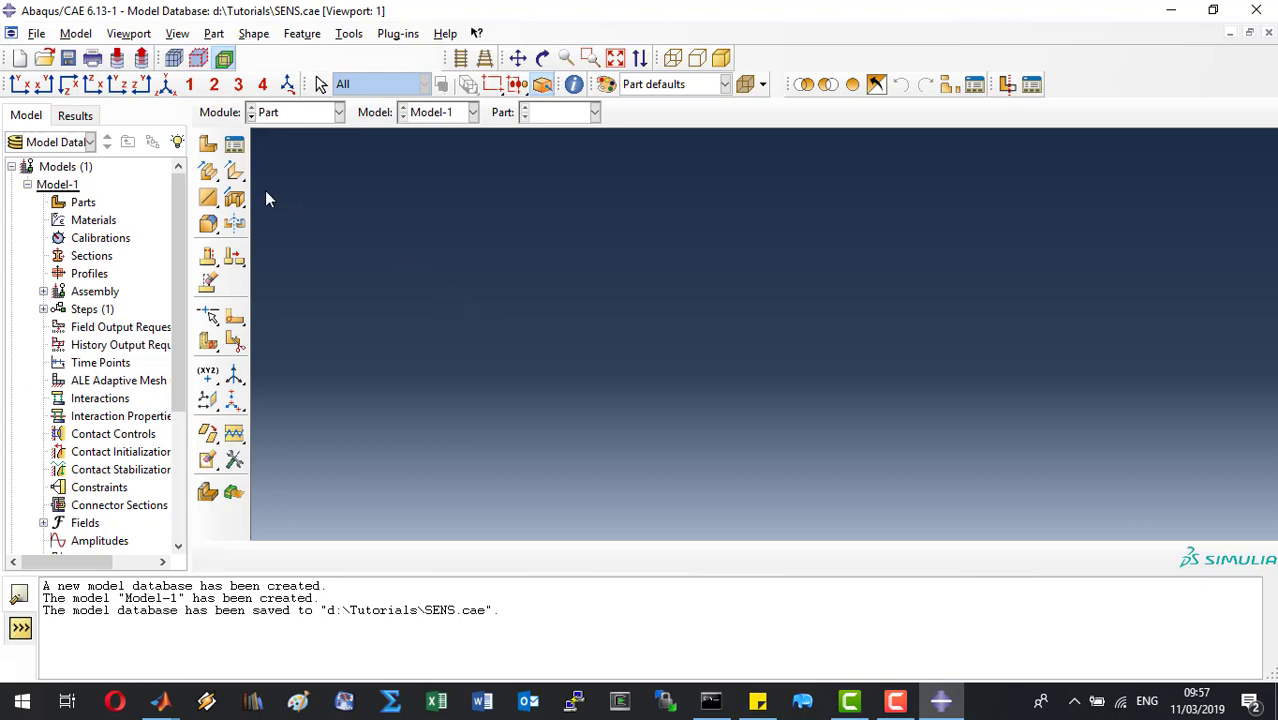
Create a 2D planar deformable shell part named PLATE with an approximate size of 5
{"action": "left_click", "coordinate": [207, 144]}
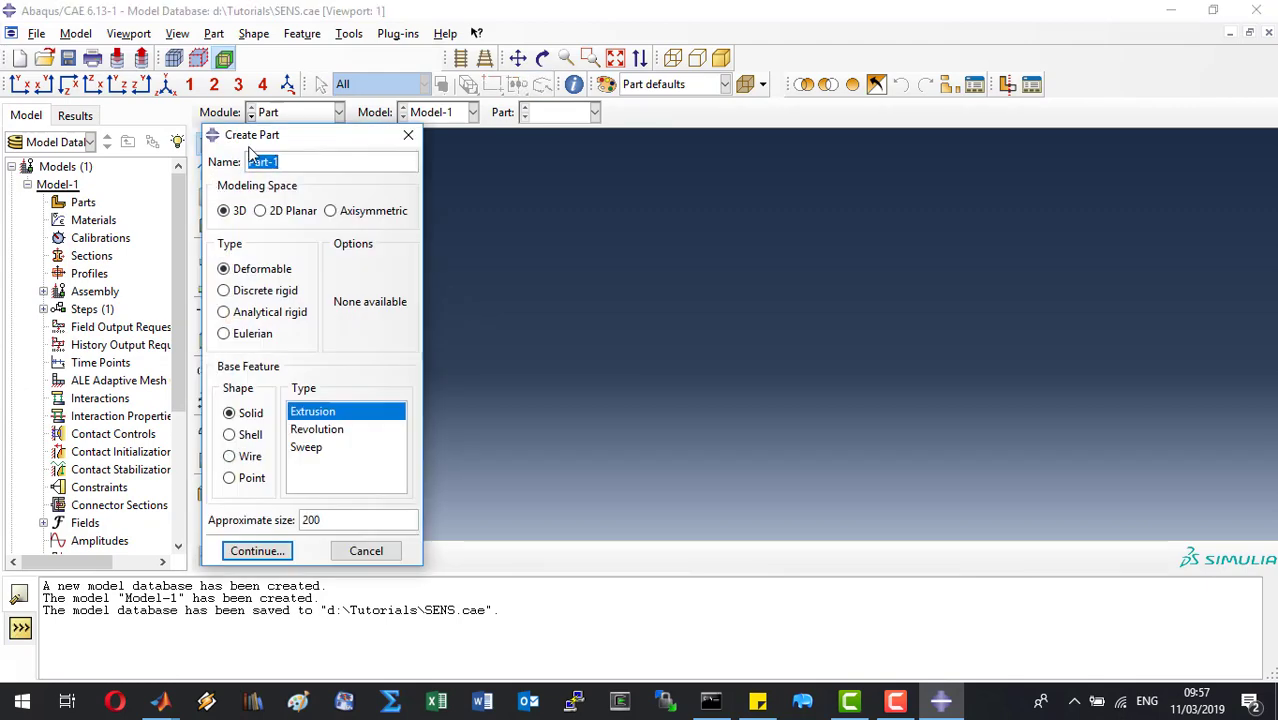
{"action": "left_click", "coordinate": [418, 230]}
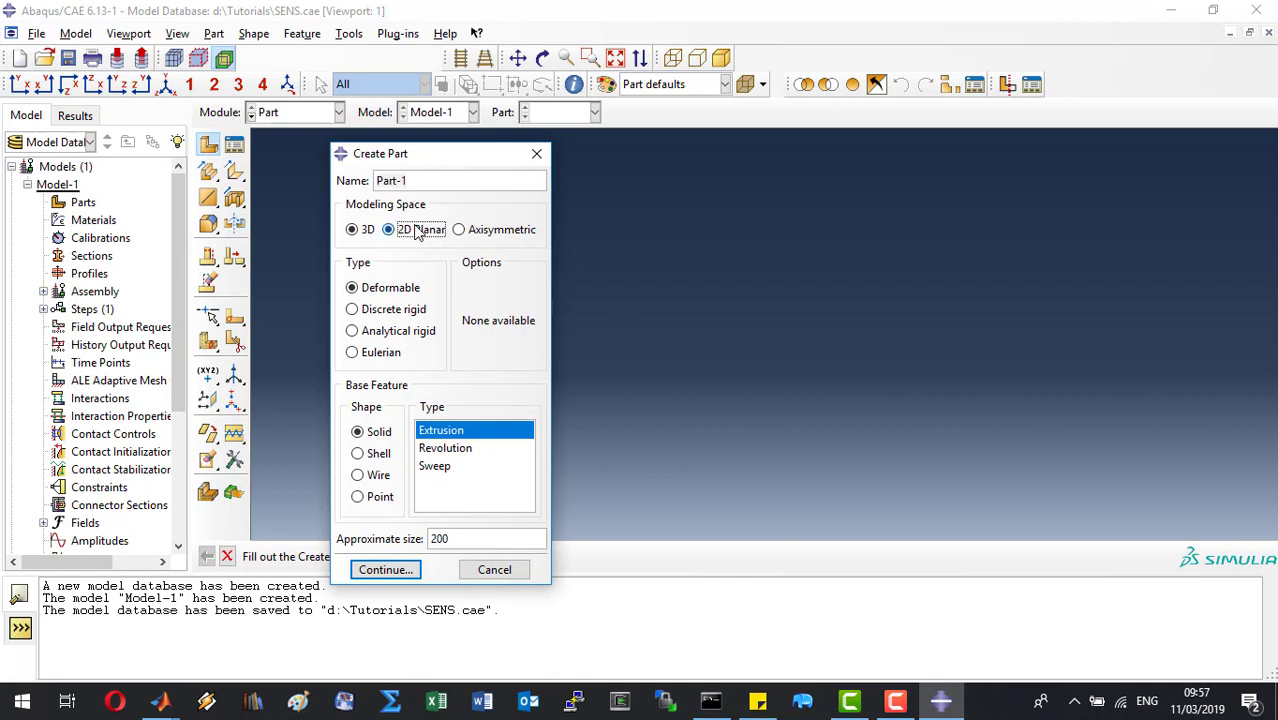
{"action": "left_click_drag", "start_coordinate": [424, 180], "coordinate": [348, 186]}
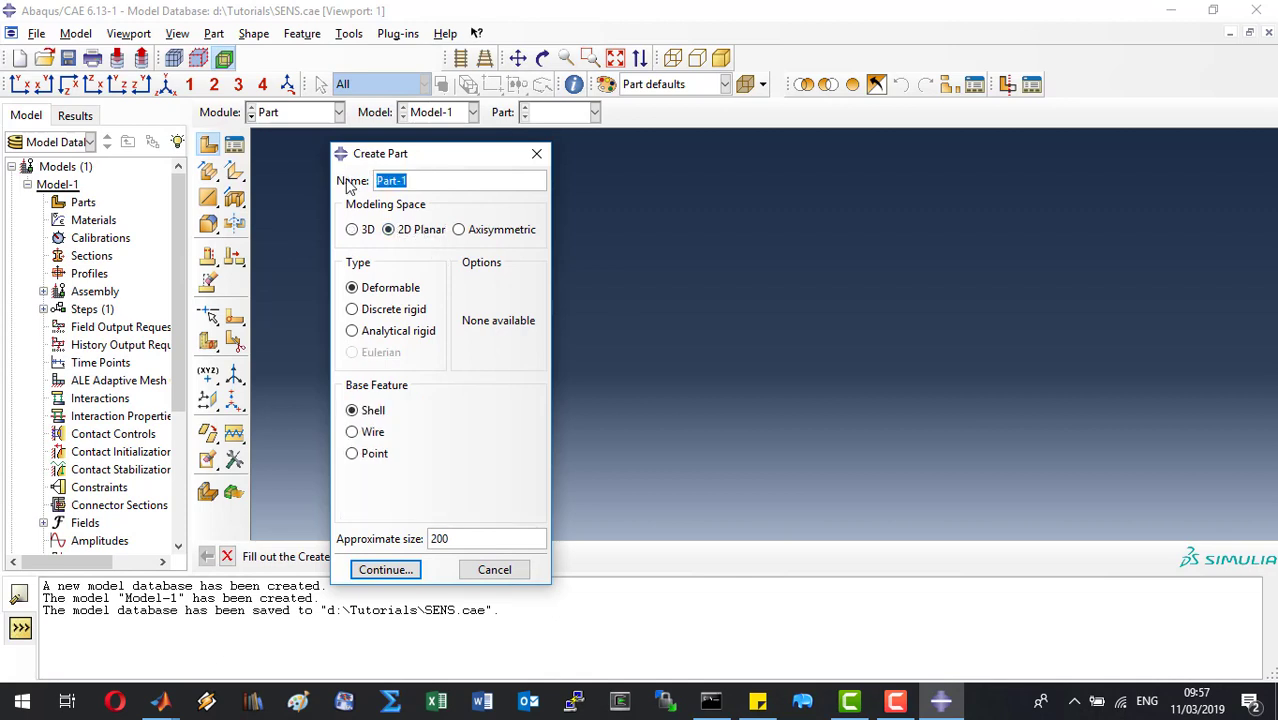
{"action": "type", "text": "PLATE"}
{"action": "left_click_drag", "start_coordinate": [471, 538], "coordinate": [336, 531]}
{"action": "type", "text": "5"}
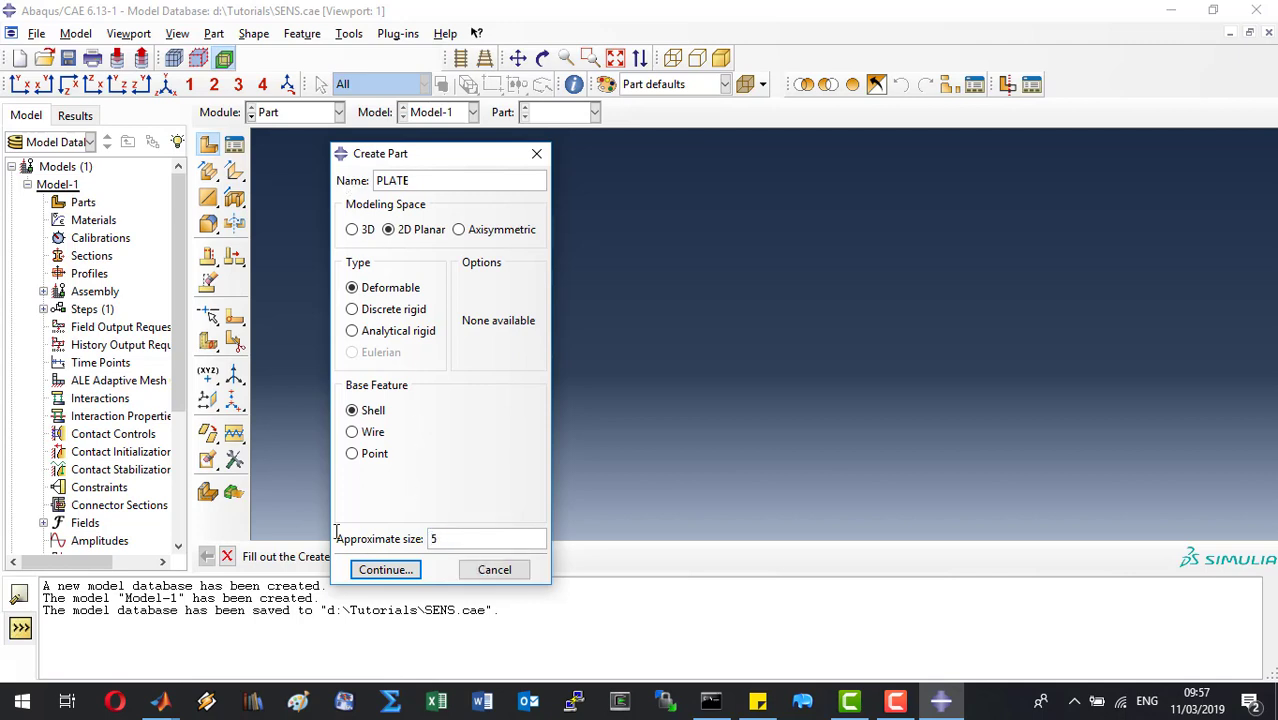
{"action": "left_click", "coordinate": [413, 575]}
Sketch connected lines from 0,0 to 0.2,1e-6 and up to 0.2,0.5 for the notch's upper face and adjoining edge
{"action": "left_click", "coordinate": [235, 147]}
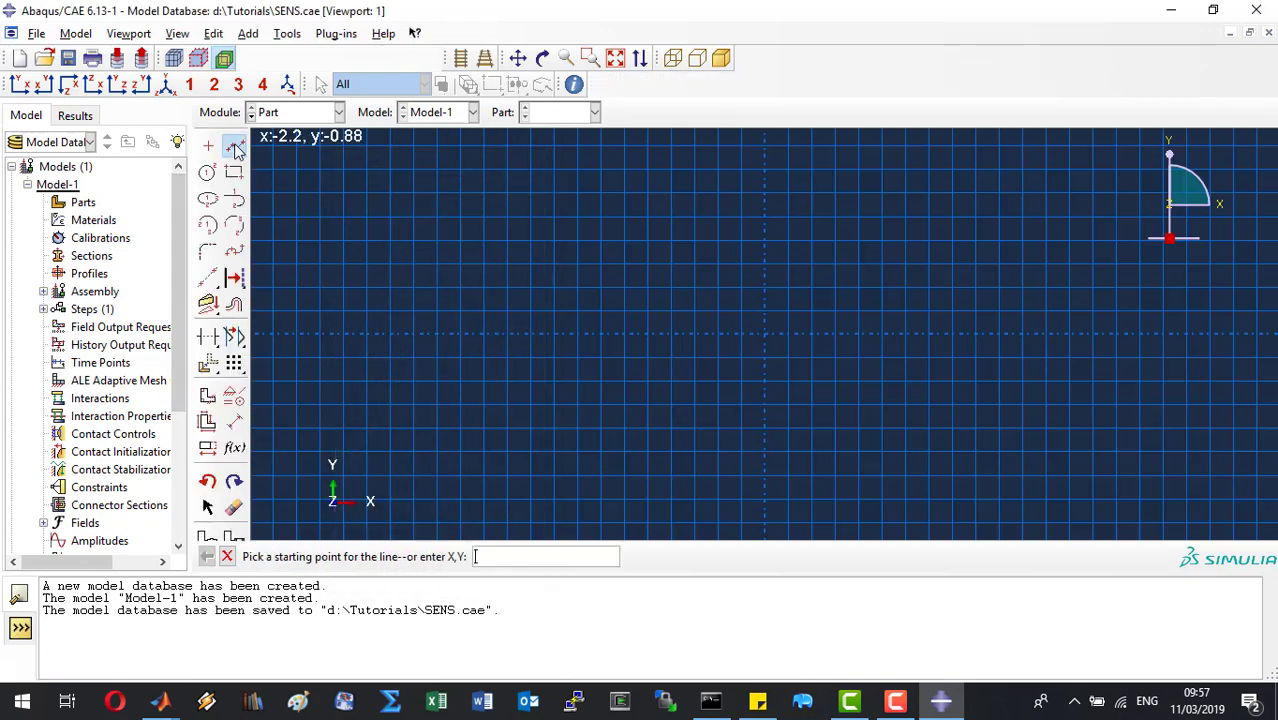
{"action": "type", "text": "0,0"}
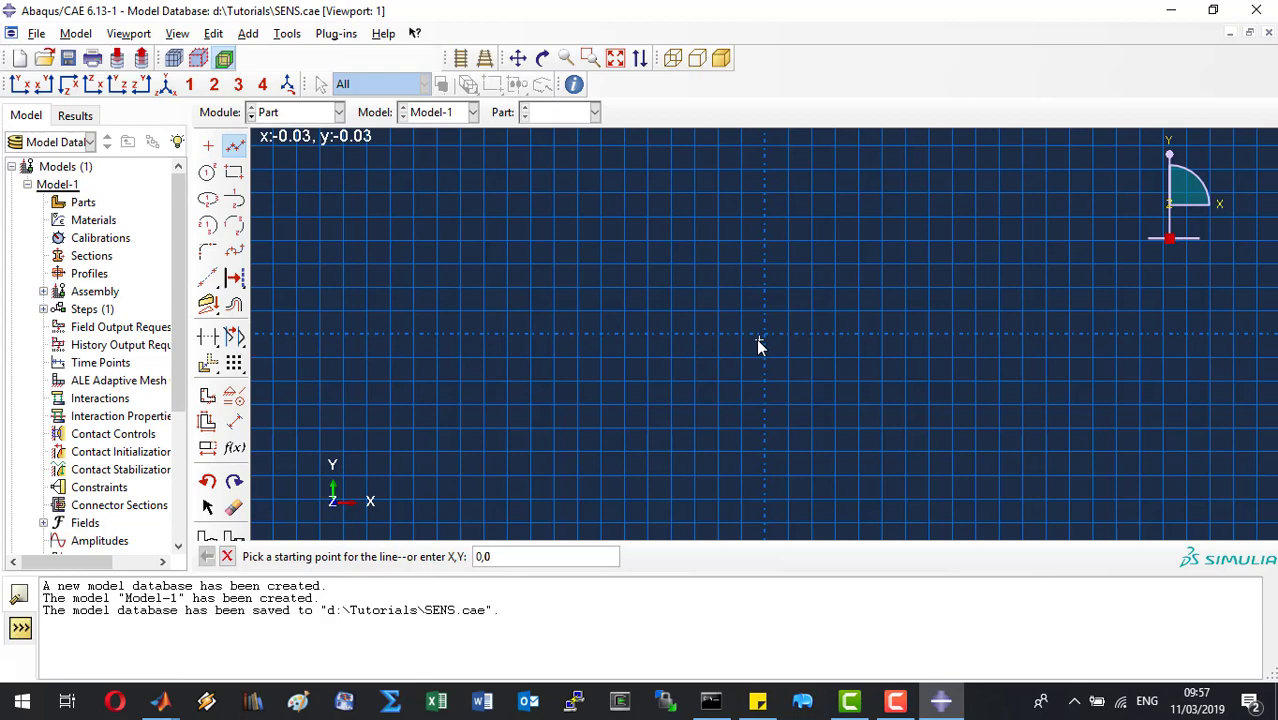
{"action": "key", "text": "Return"}
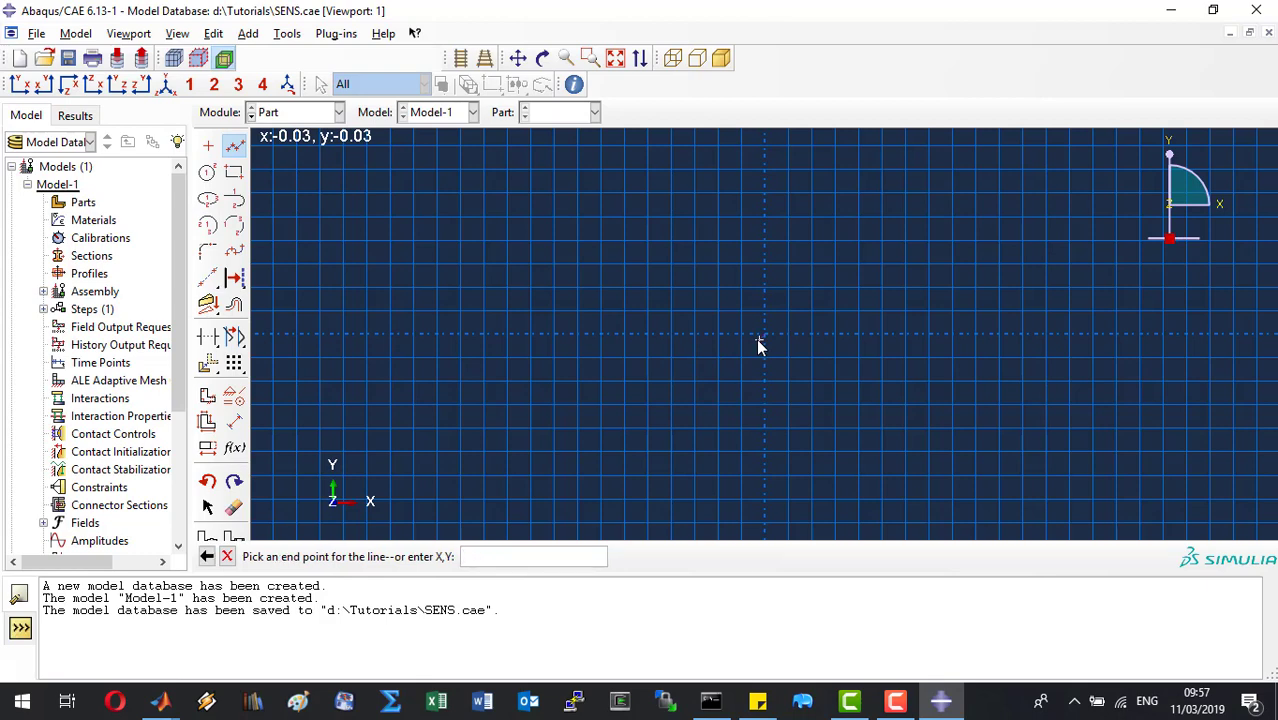
{"action": "type", "text": "0.2,1e-6"}
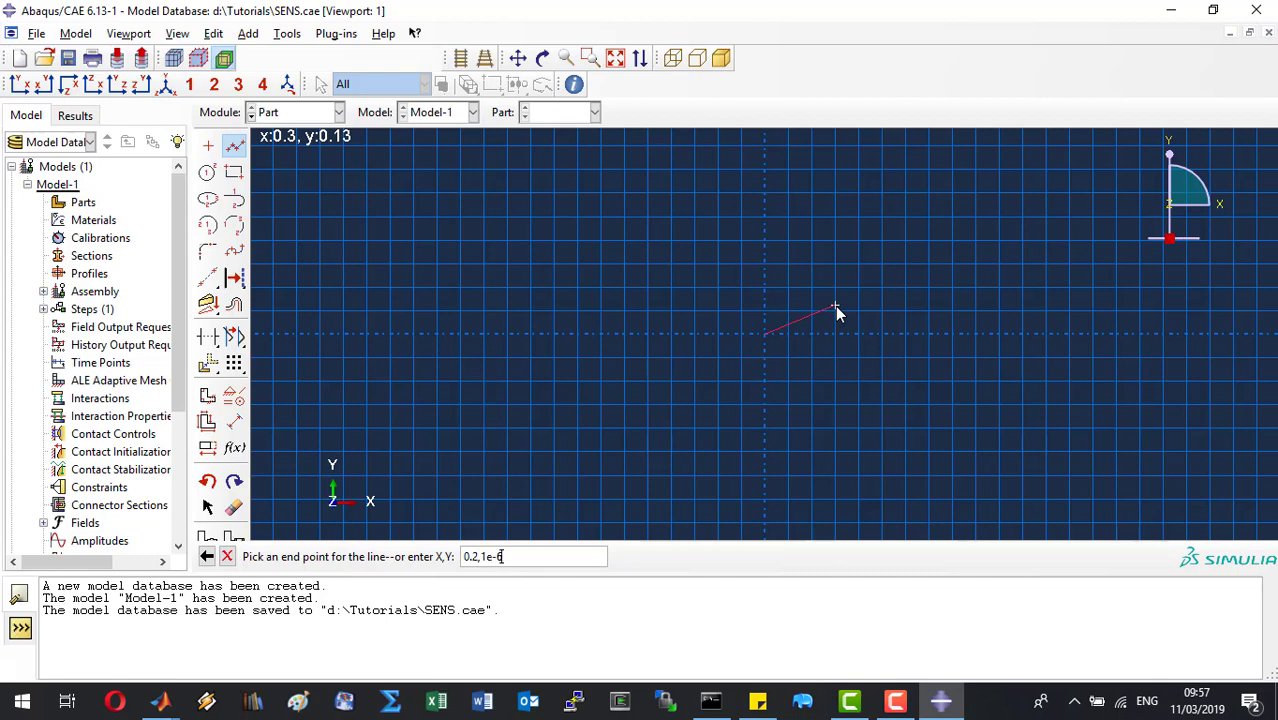
{"action": "key", "text": "Return"}
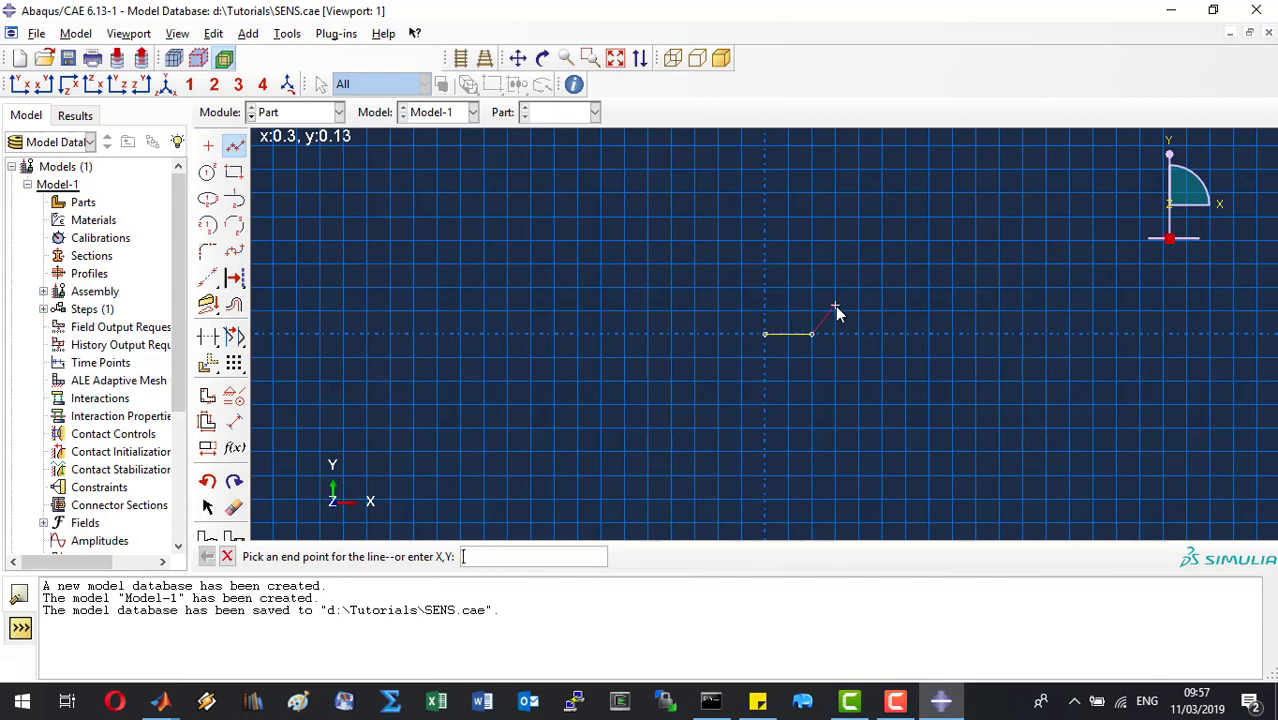
{"action": "type", "text": "0.2,0.5"}
{"action": "key", "text": "Return"}
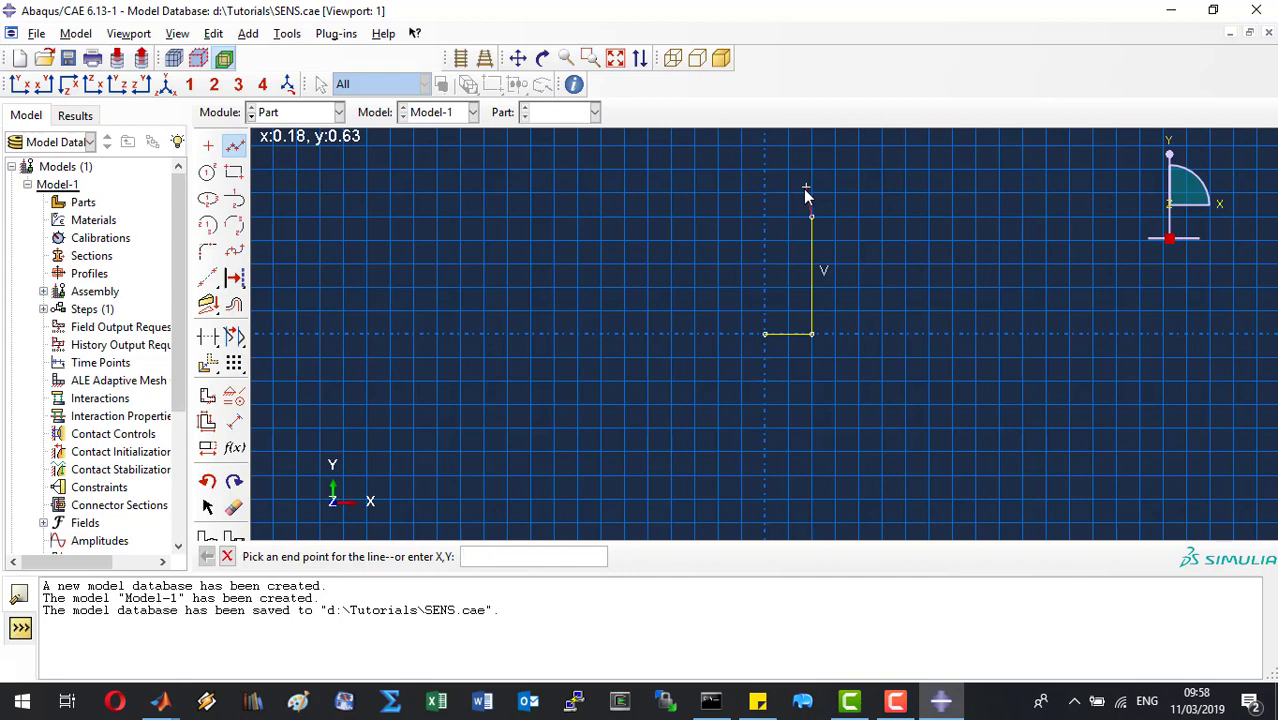
Continue the plate outline with connected lines through -0.5,0.5 and -0.8,0.5 to -0.8,-0.5
{"action": "type", "text": "-0.5,0.5"}
{"action": "key", "text": "Return"}
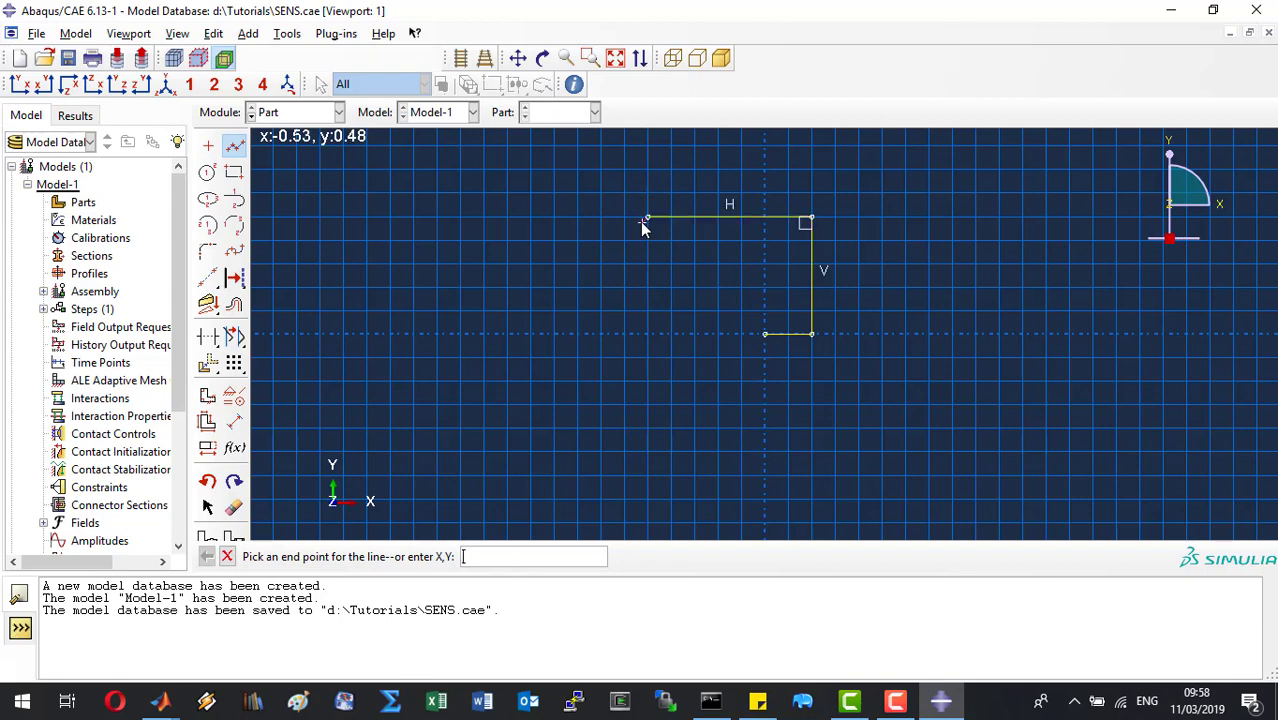
{"action": "type", "text": "-0"}
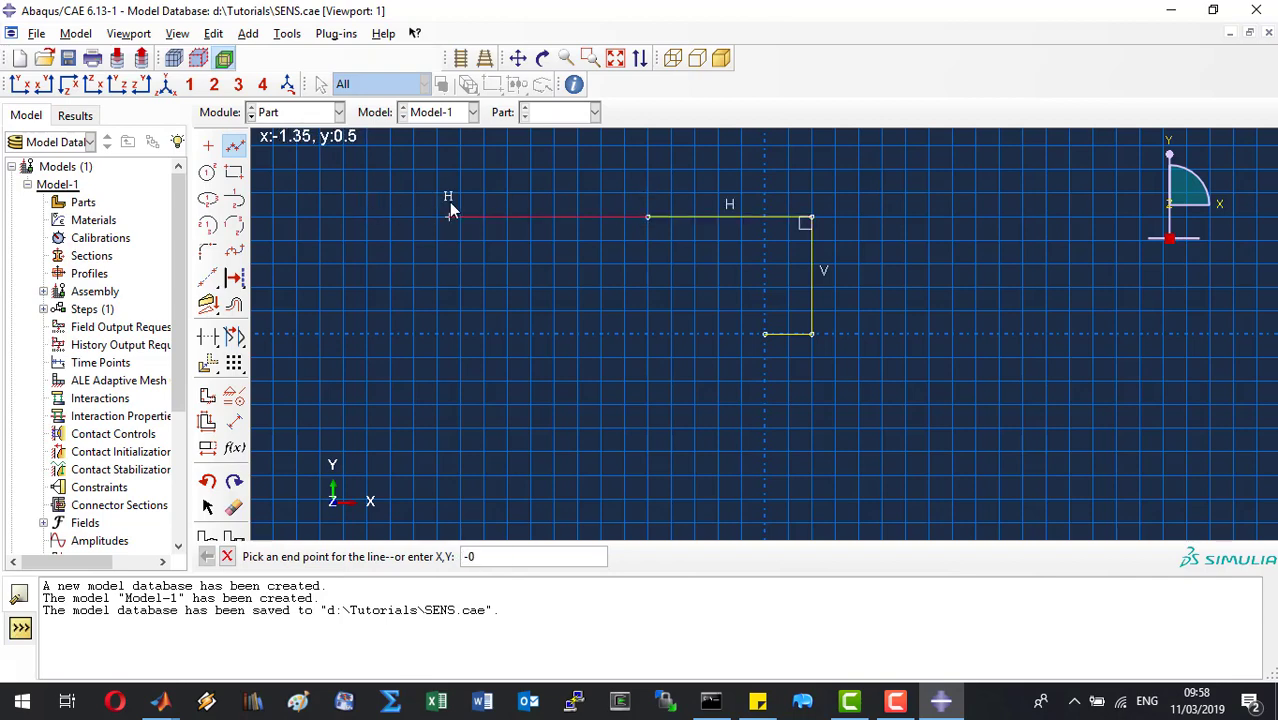
{"action": "type", "text": ".8,0.5"}
{"action": "key", "text": "Return"}
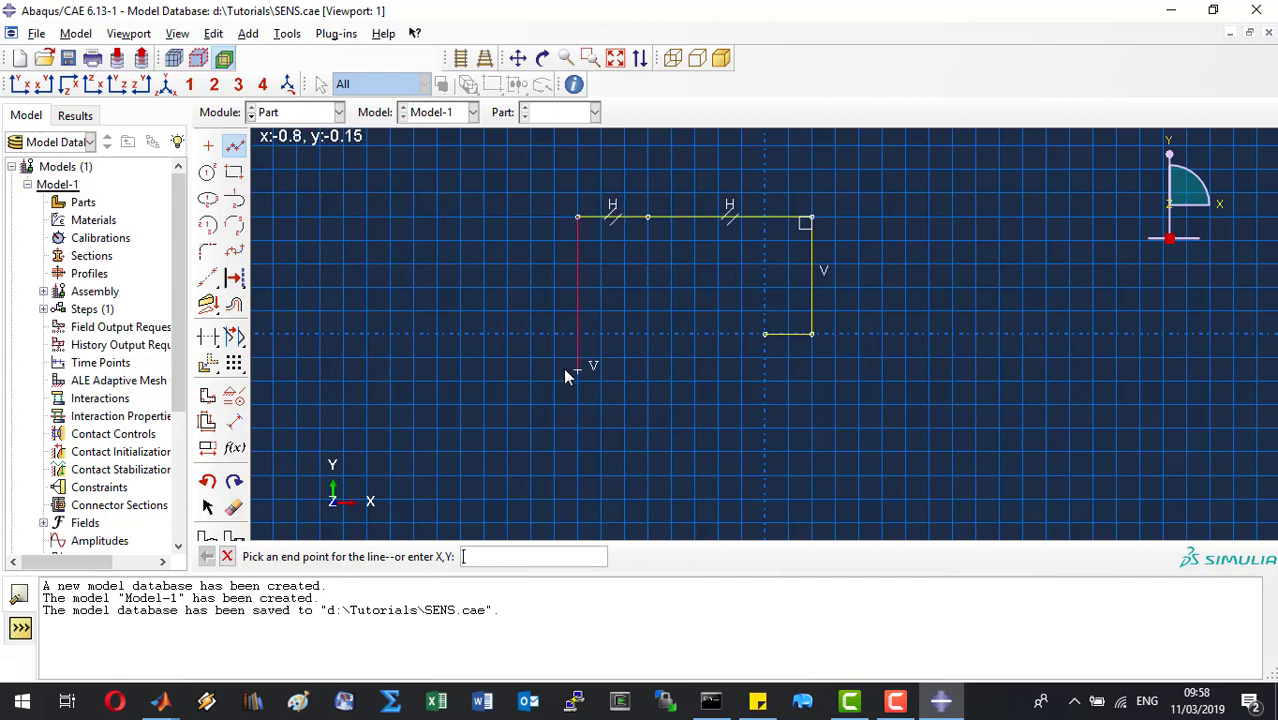
{"action": "type", "text": "-0.8,-0.5"}
{"action": "key", "text": "Return"}
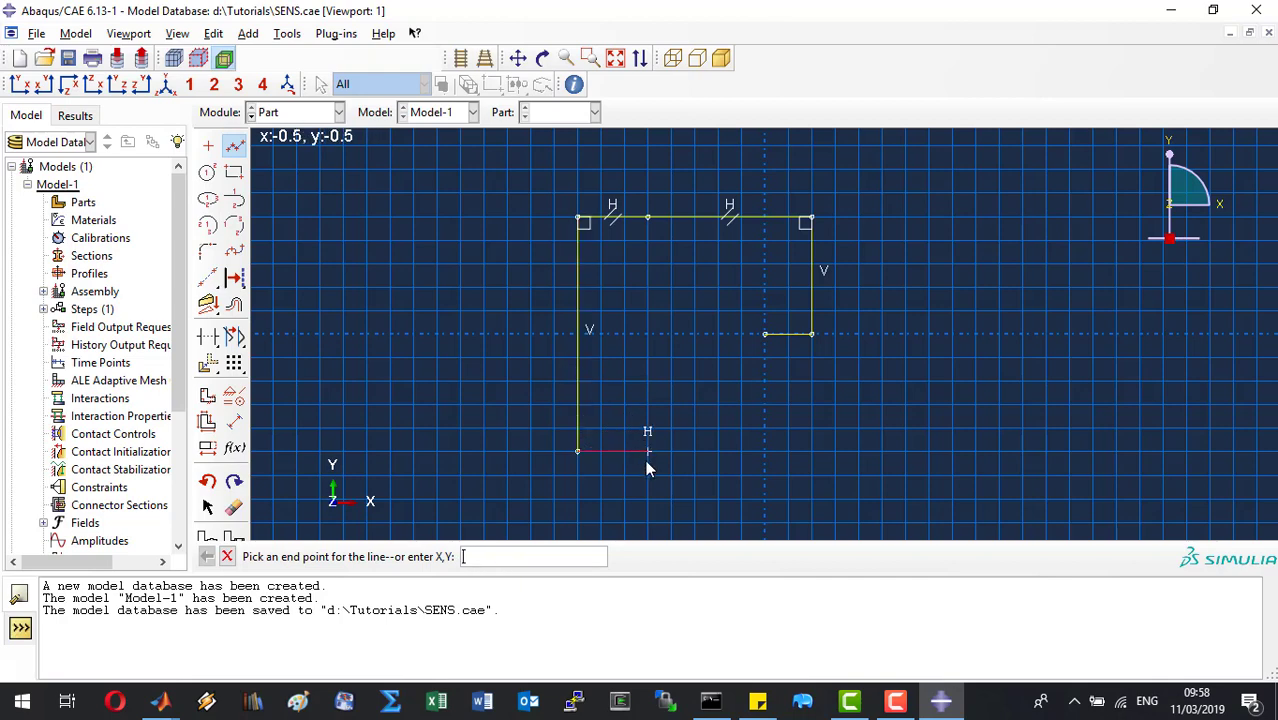
Continue the outline through -0.5,-0.5 and 0.2,-0.5, up to the notch opening and back to the notch tip, and finish the part sketch
{"action": "type", "text": "-0.5,-0.5"}
{"action": "key", "text": "Return"}
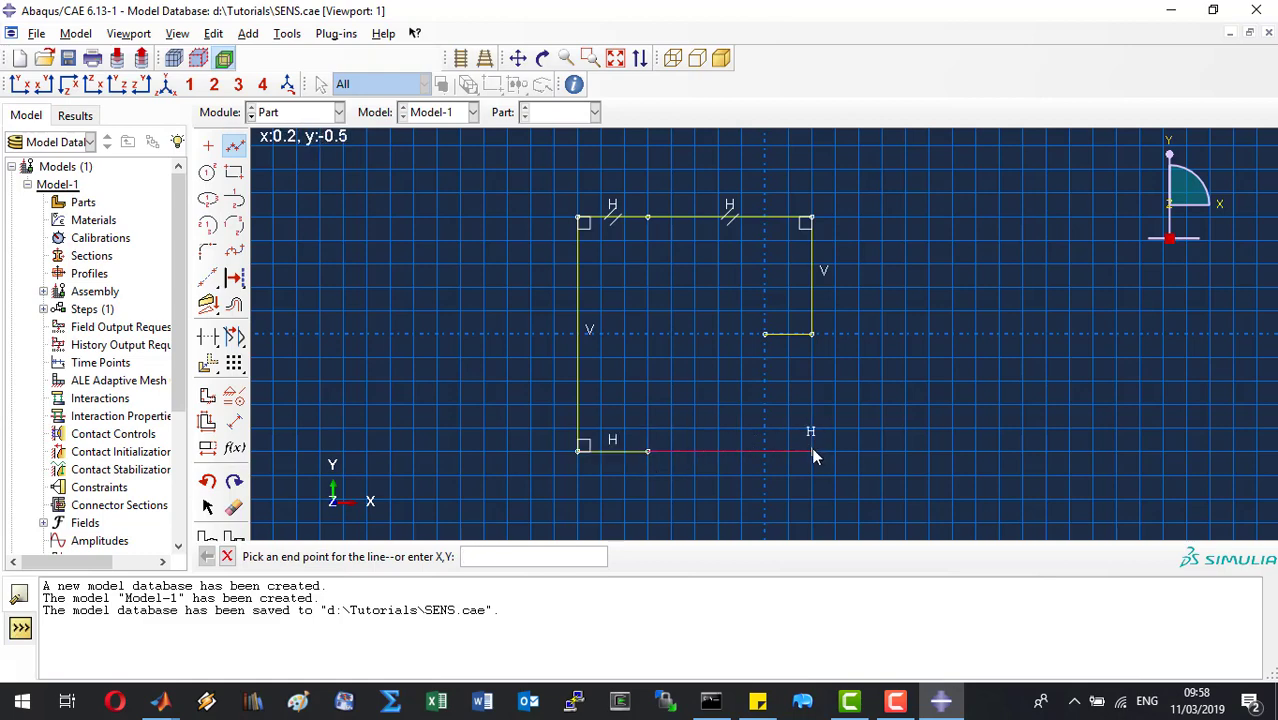
{"action": "type", "text": "0.2,-0.5"}
{"action": "key", "text": "Return"}
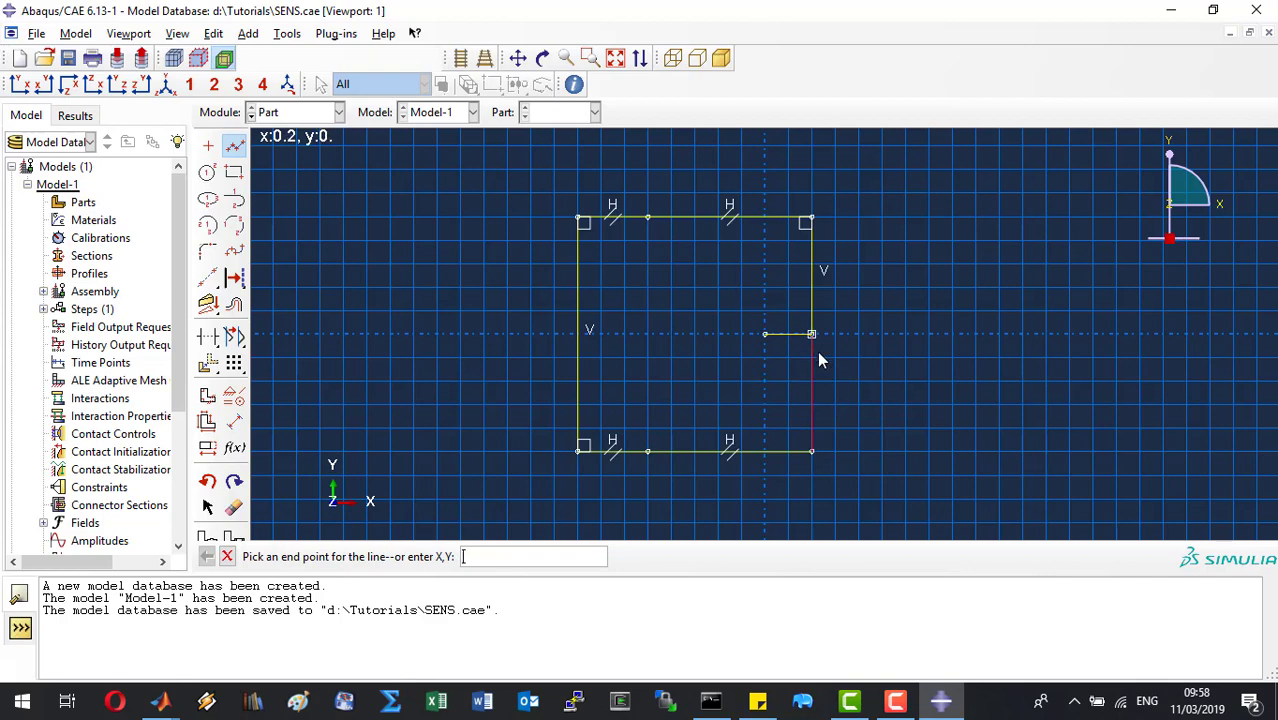
{"action": "type", "text": "0.2,-0.5"}
{"action": "key", "text": "Return"}
{"action": "left_click", "coordinate": [765, 334]}
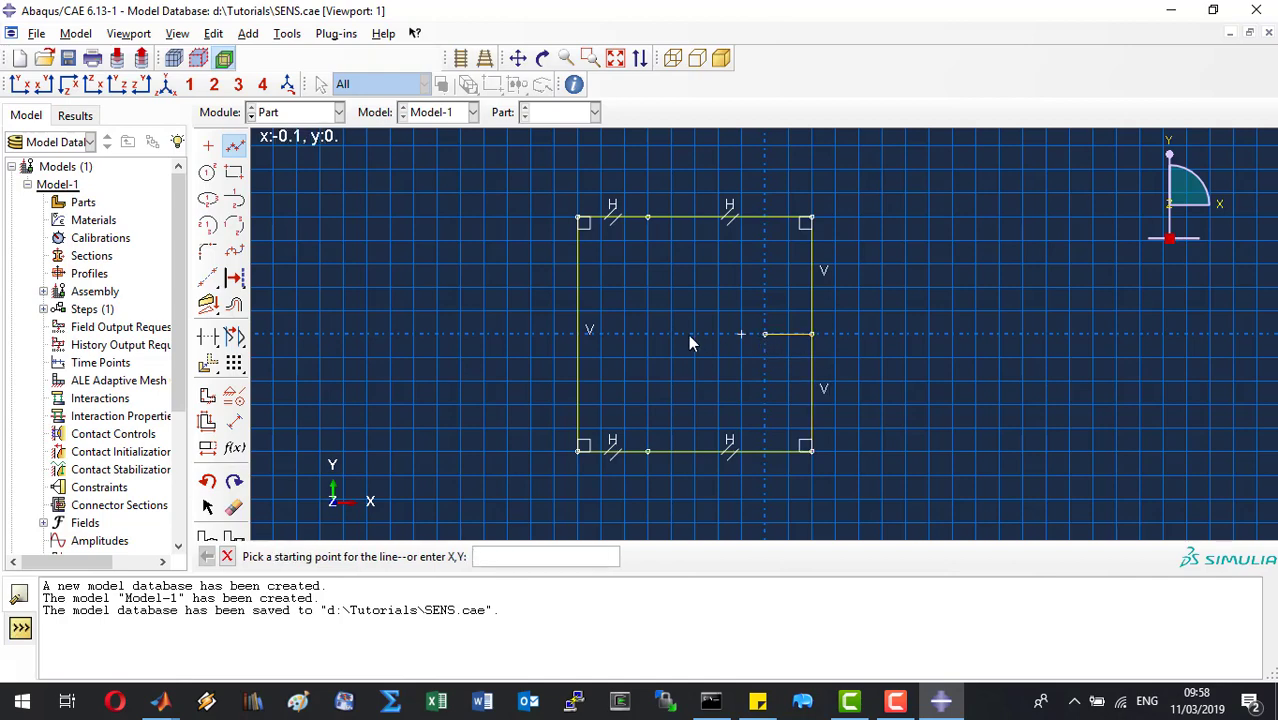
{"action": "left_click", "coordinate": [227, 557]}
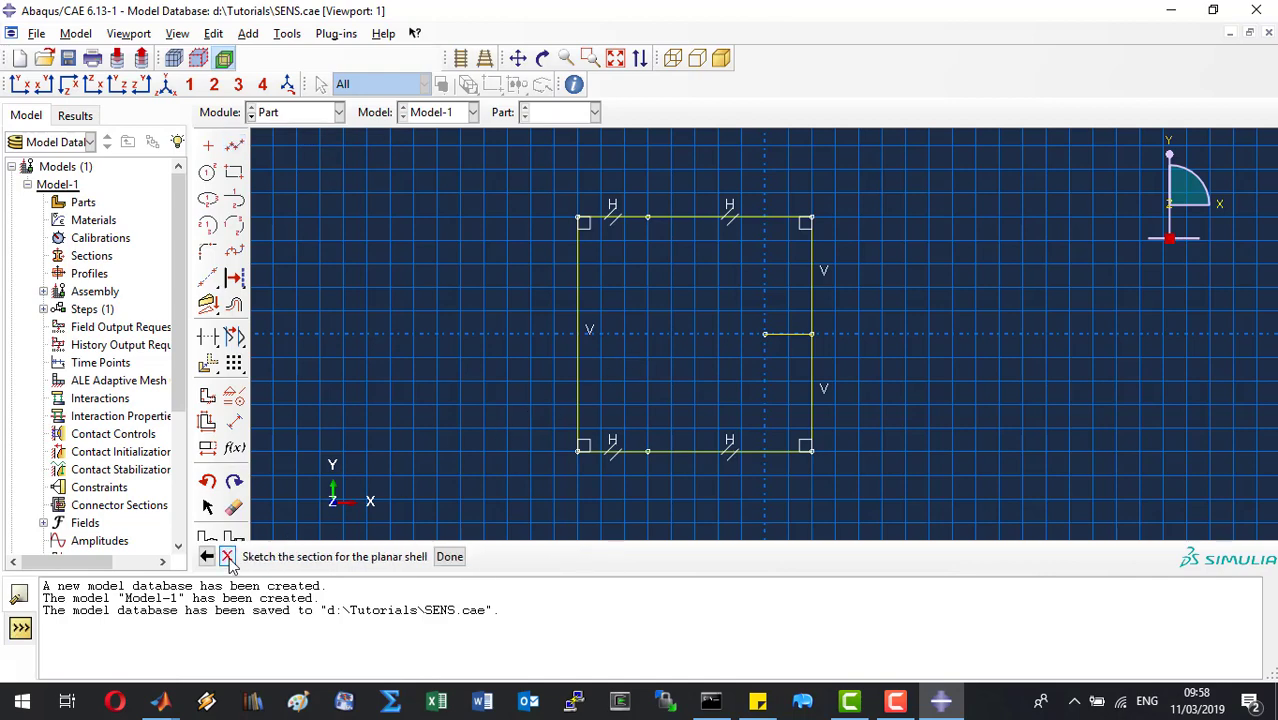
{"action": "left_click", "coordinate": [449, 557]}
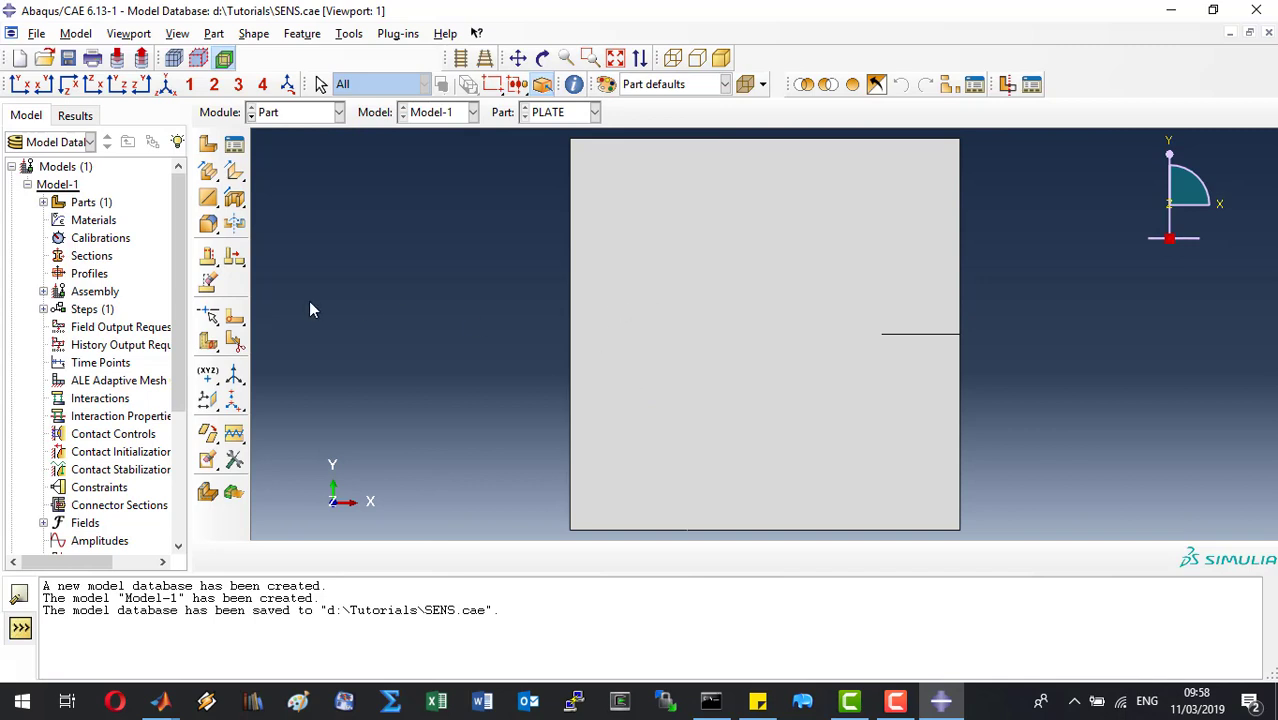
Start a sketched face partition on the plate with a vertical line joining the intermediate vertices of the upper and lower edges
{"action": "left_click", "coordinate": [235, 318]}
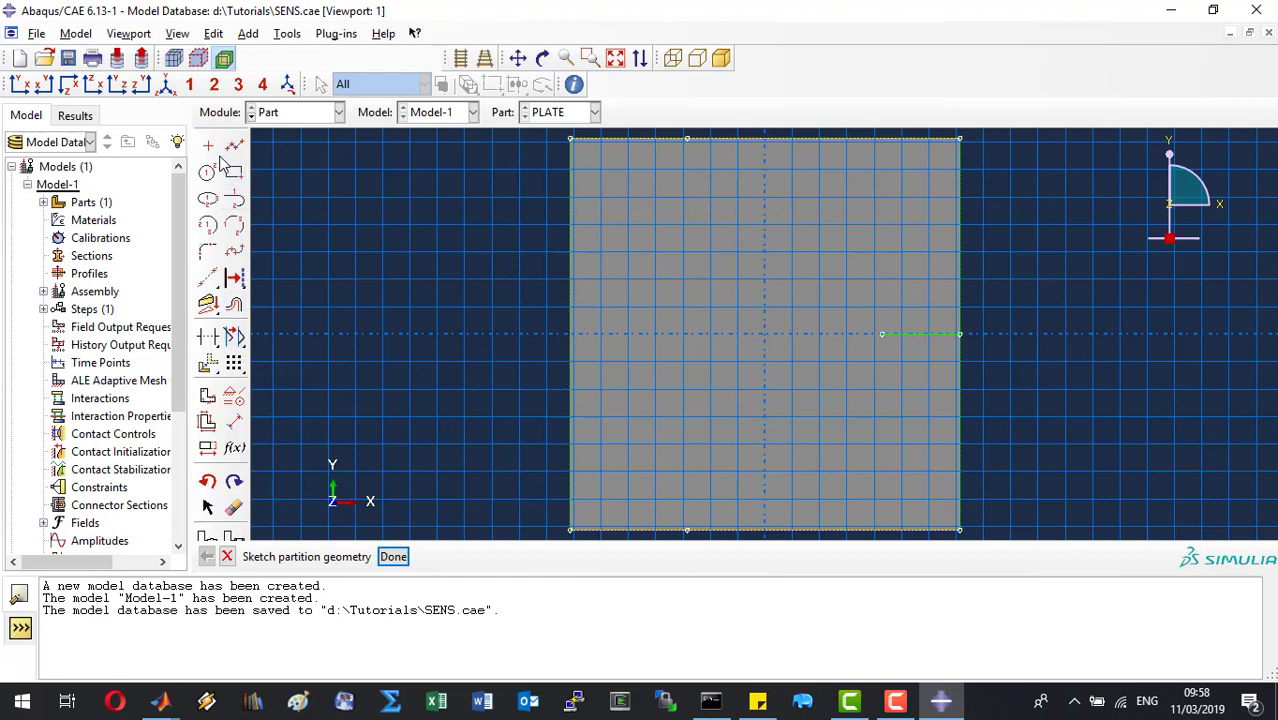
{"action": "left_click", "coordinate": [235, 147]}
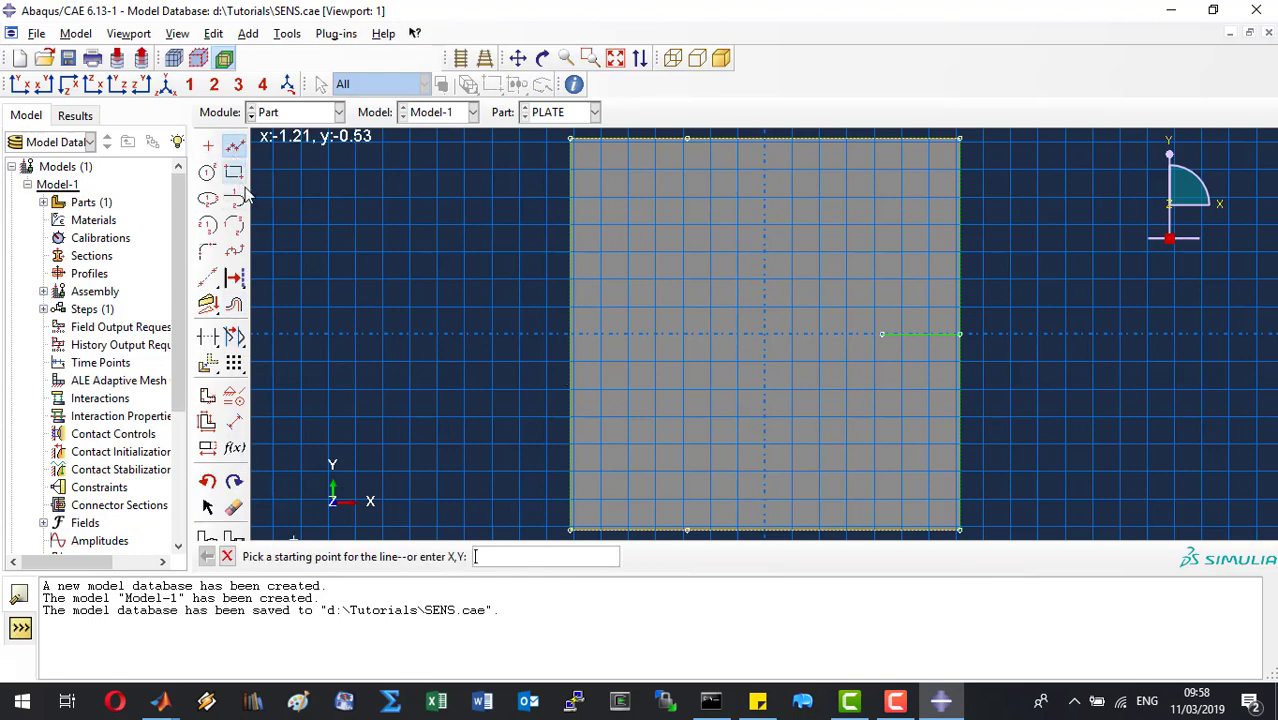
{"action": "left_click", "coordinate": [688, 139]}
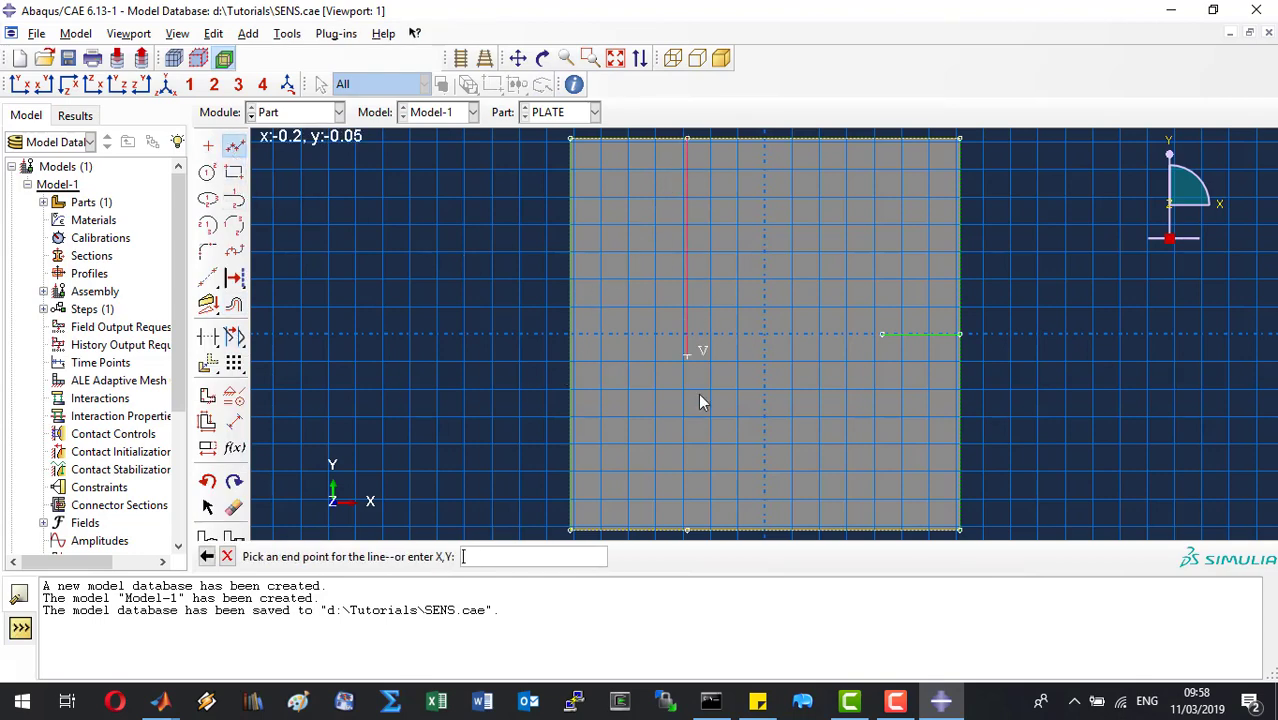
{"action": "left_click", "coordinate": [690, 531]}
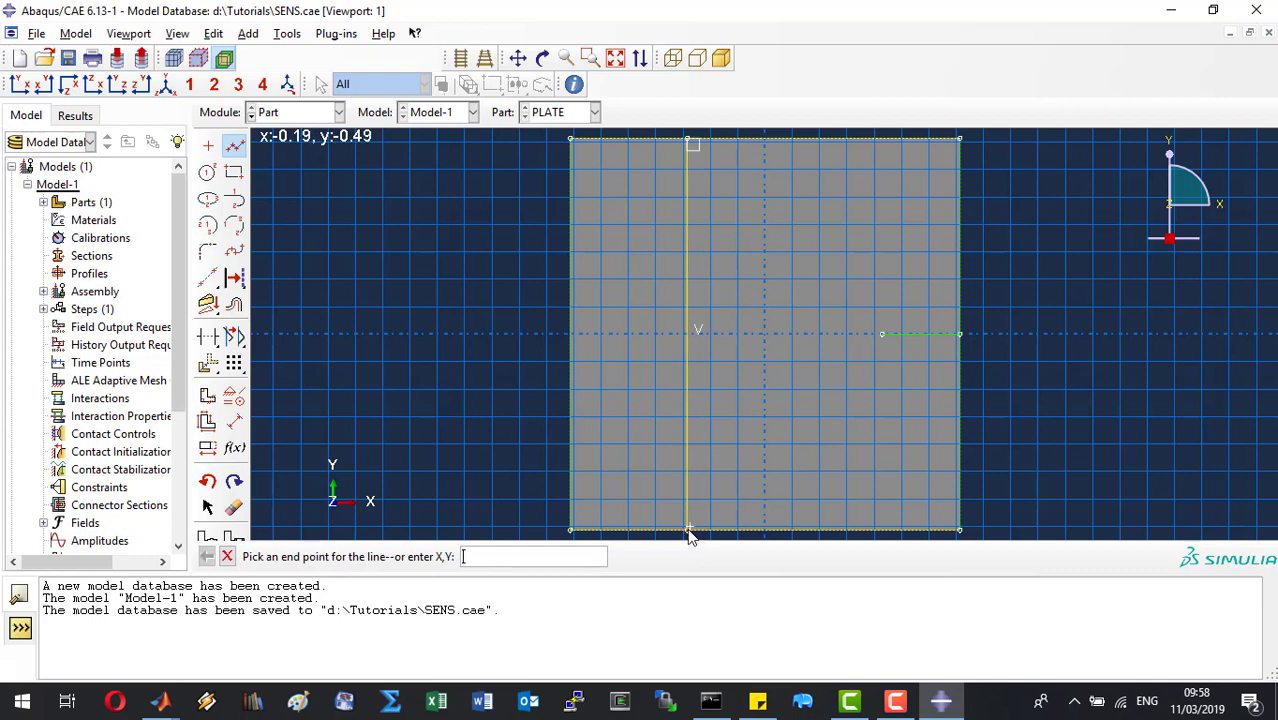
{"action": "middle_click", "coordinate": [606, 266]}
Sketch a rectangle about 0.7 by 0.3 around the notch from the notched edge to the vertical line, apply the partition and save the model
{"action": "left_click", "coordinate": [234, 172]}
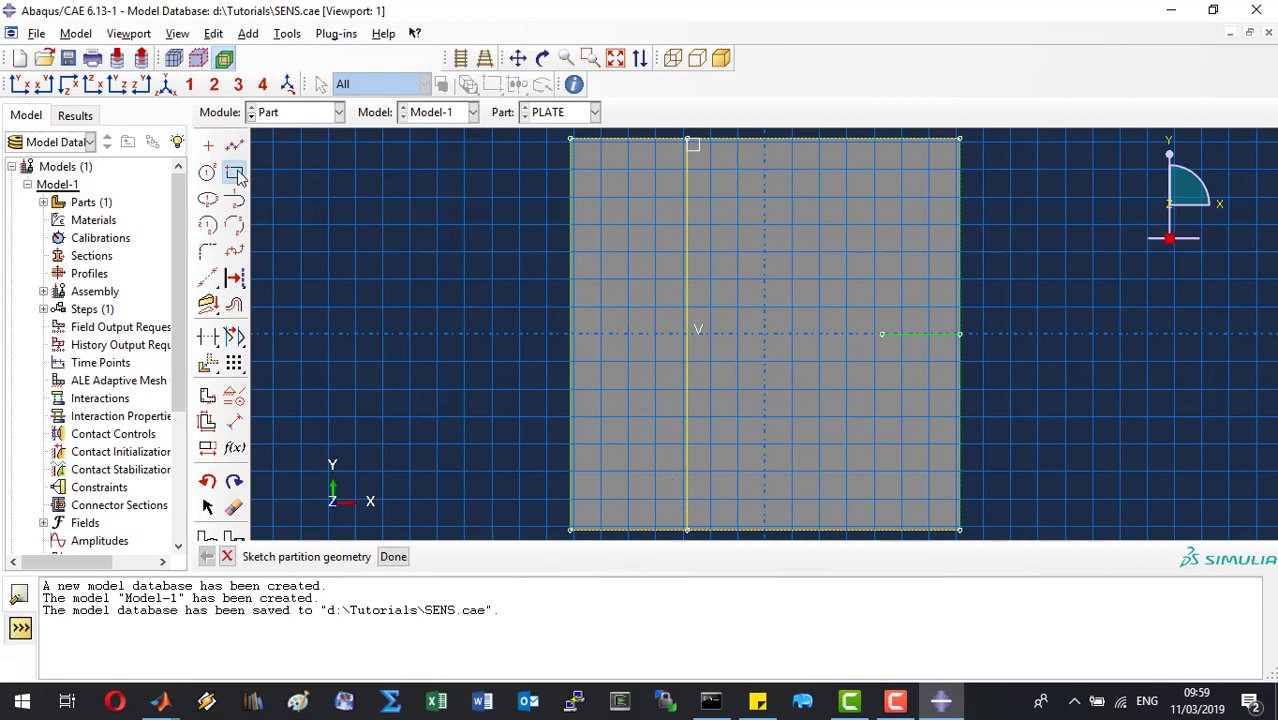
{"action": "left_click", "coordinate": [959, 389]}
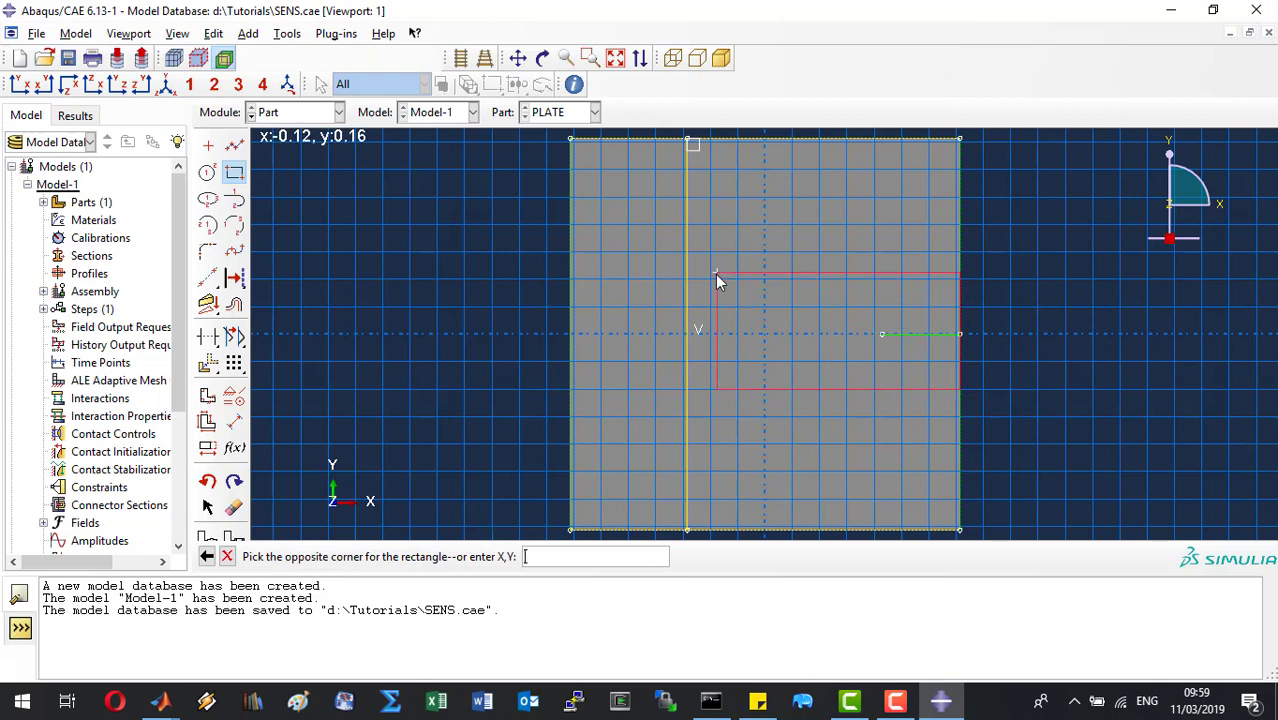
{"action": "left_click", "coordinate": [686, 275]}
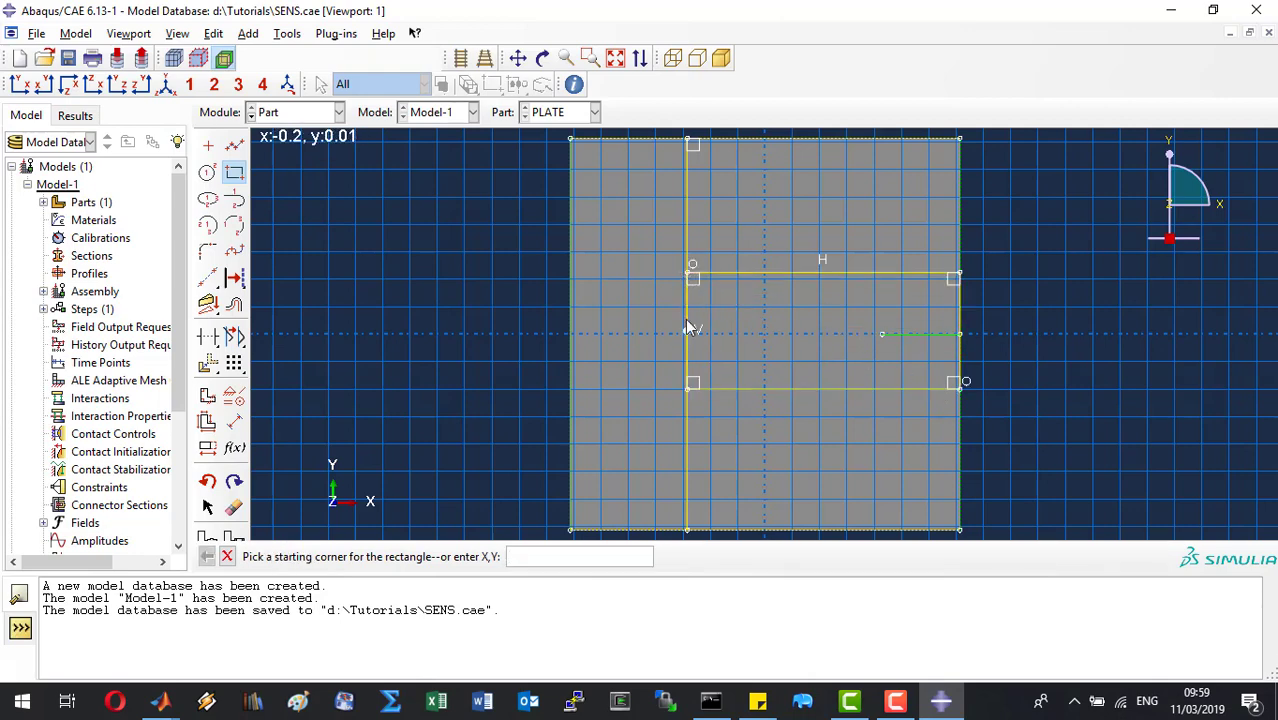
{"action": "key", "text": "Escape"}
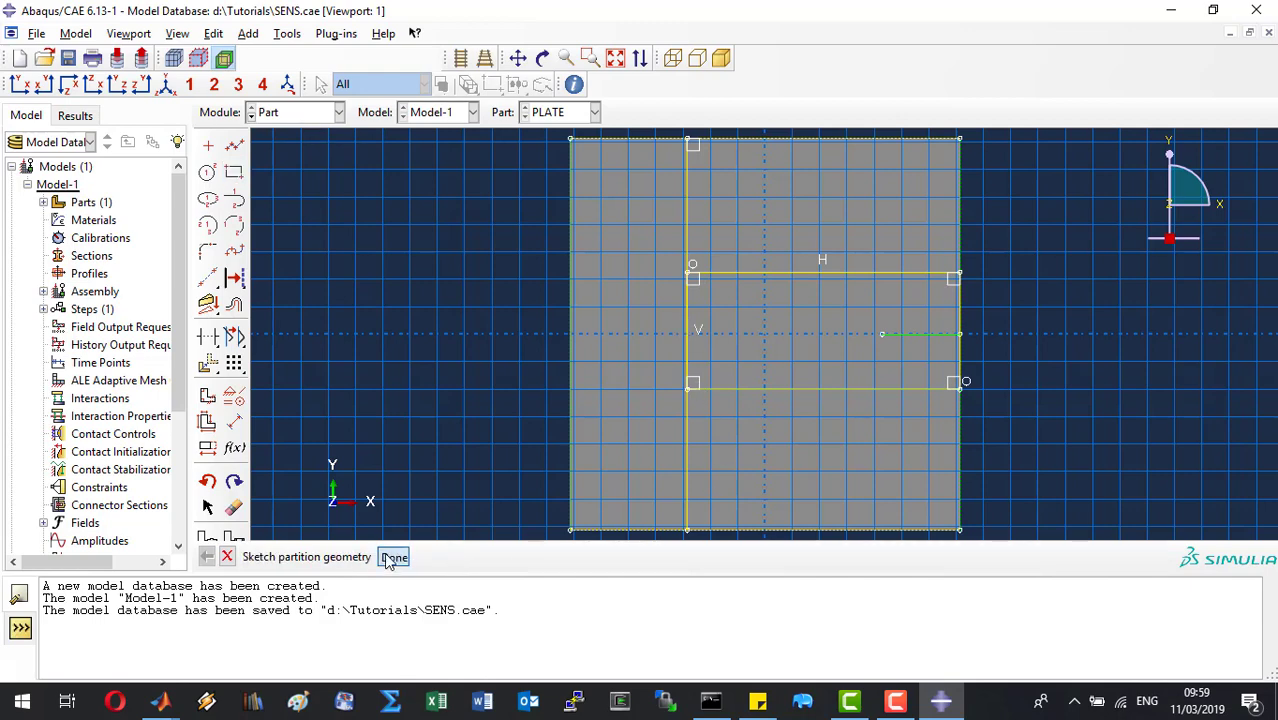
{"action": "left_click", "coordinate": [393, 558]}
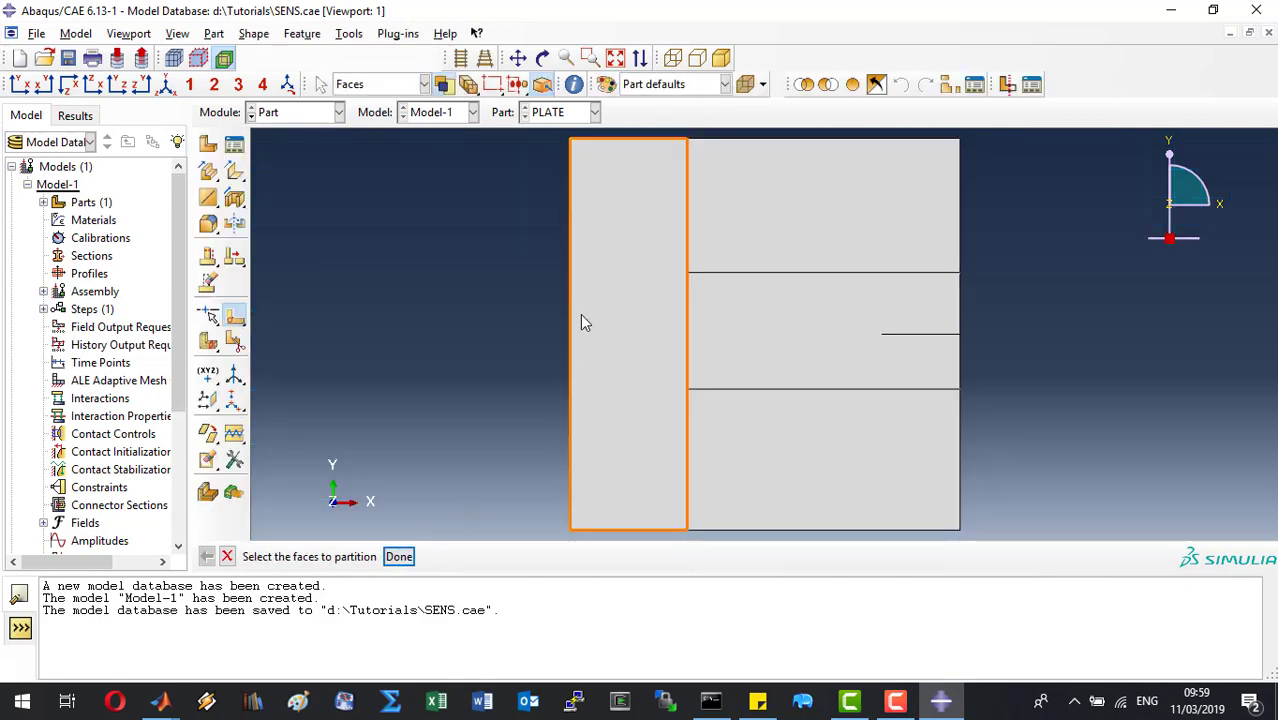
{"action": "key", "text": "ctrl+s"}
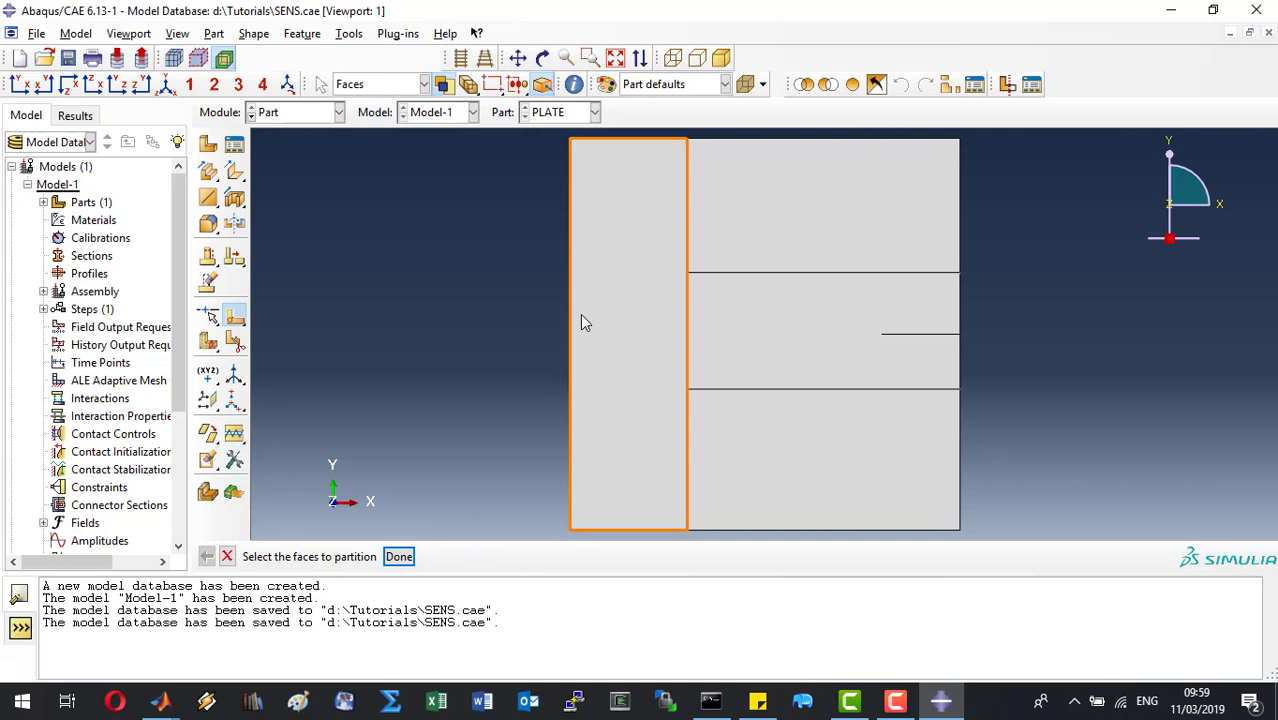
In the Property module, create a material named umatelem with Depvar set to 16 solution-dependent state variables
{"action": "left_click", "coordinate": [286, 116]}
{"action": "left_click", "coordinate": [292, 149]}
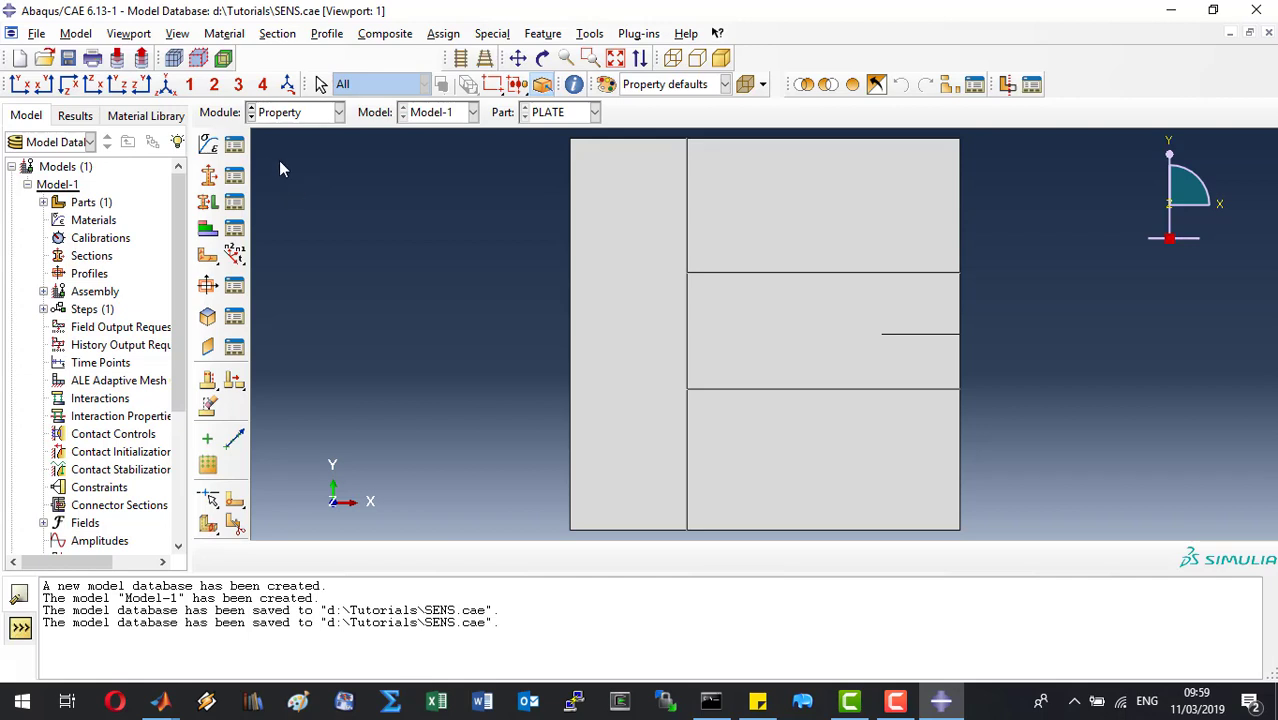
{"action": "left_click", "coordinate": [208, 146]}
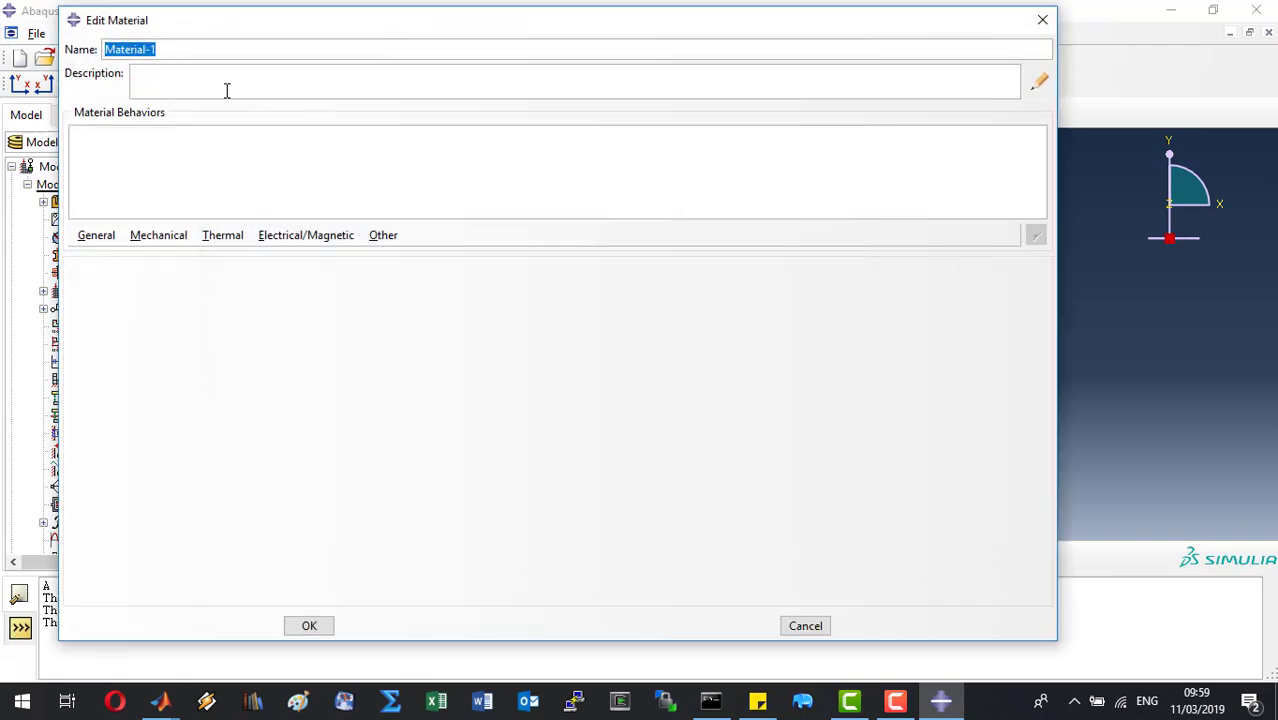
{"action": "type", "text": "umatelem"}
{"action": "left_click", "coordinate": [104, 238]}
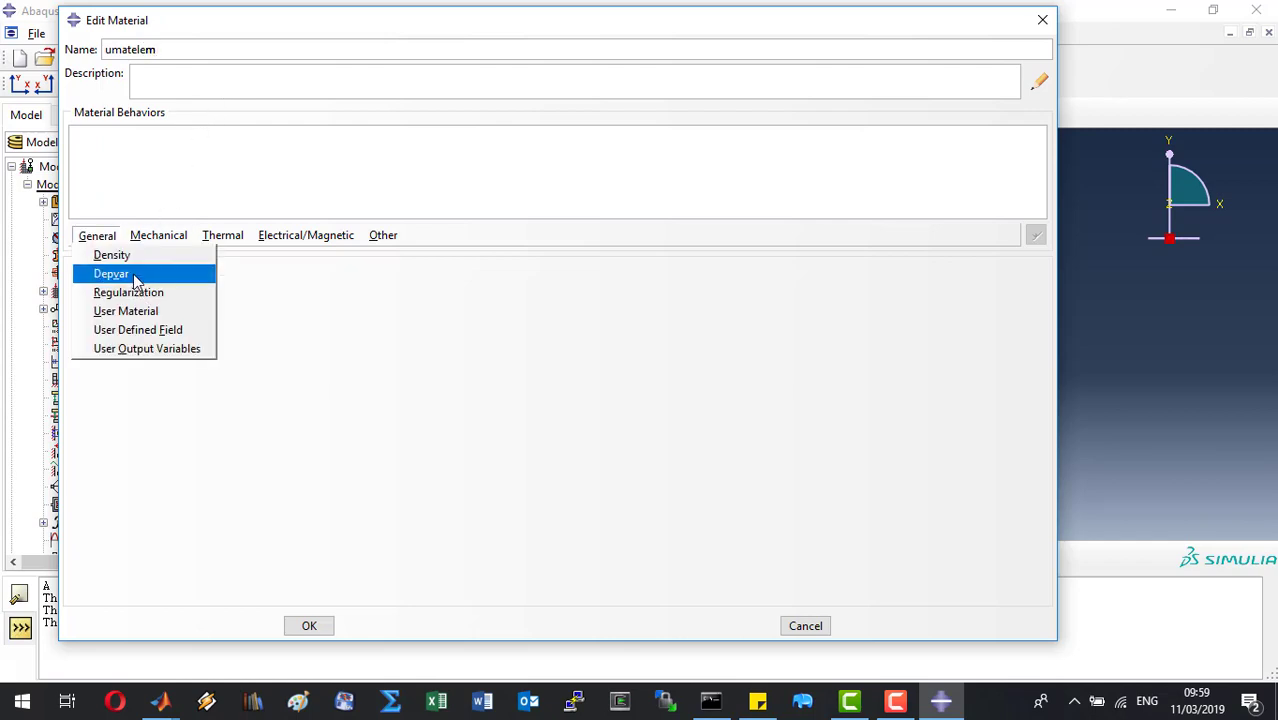
{"action": "left_click", "coordinate": [135, 274]}
{"action": "left_click_drag", "start_coordinate": [256, 291], "coordinate": [337, 292]}
{"action": "type", "text": "16"}
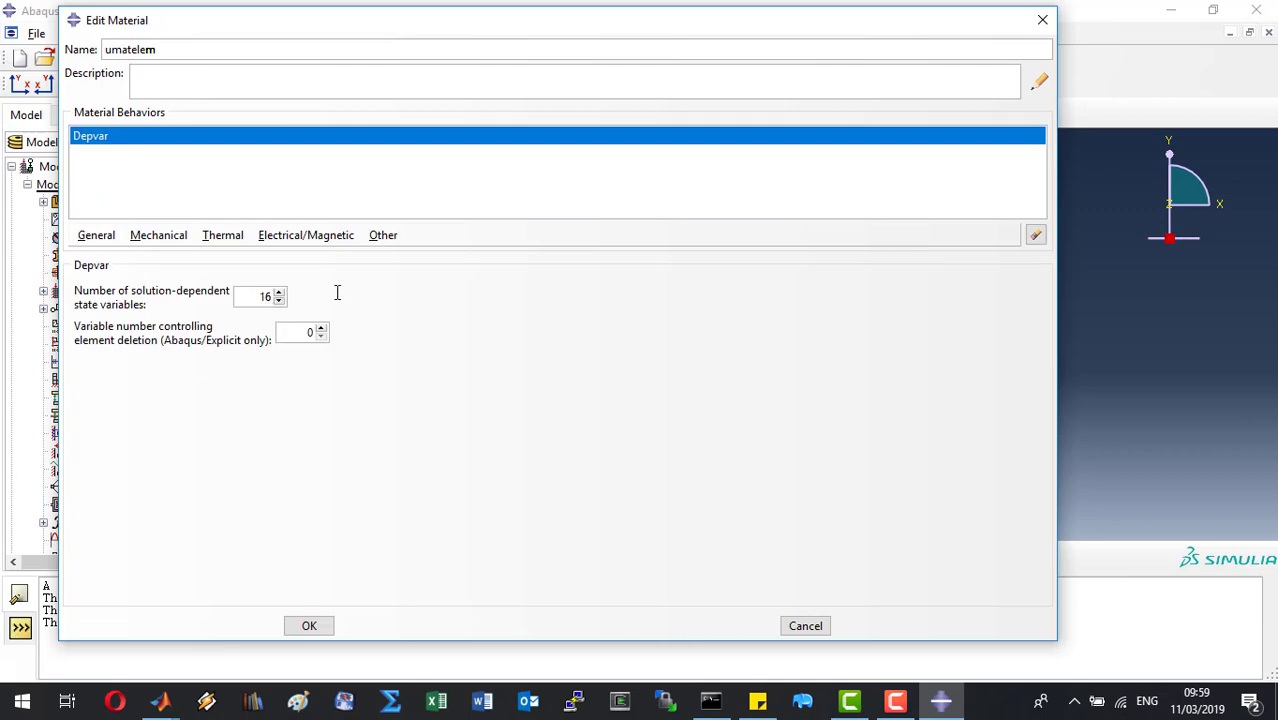
Add a User Material behavior to umatelem with mechanical constants 1e-11 and 0.3, and save the material
{"action": "left_click", "coordinate": [96, 238]}
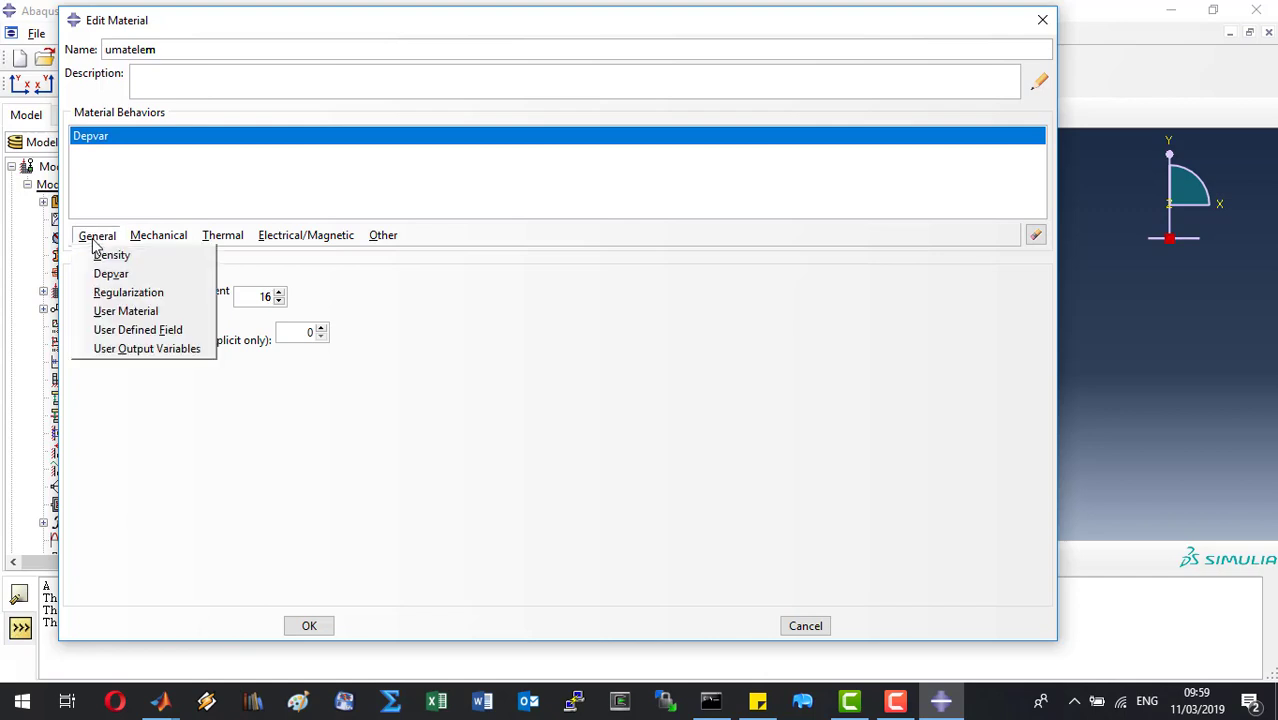
{"action": "left_click", "coordinate": [150, 311]}
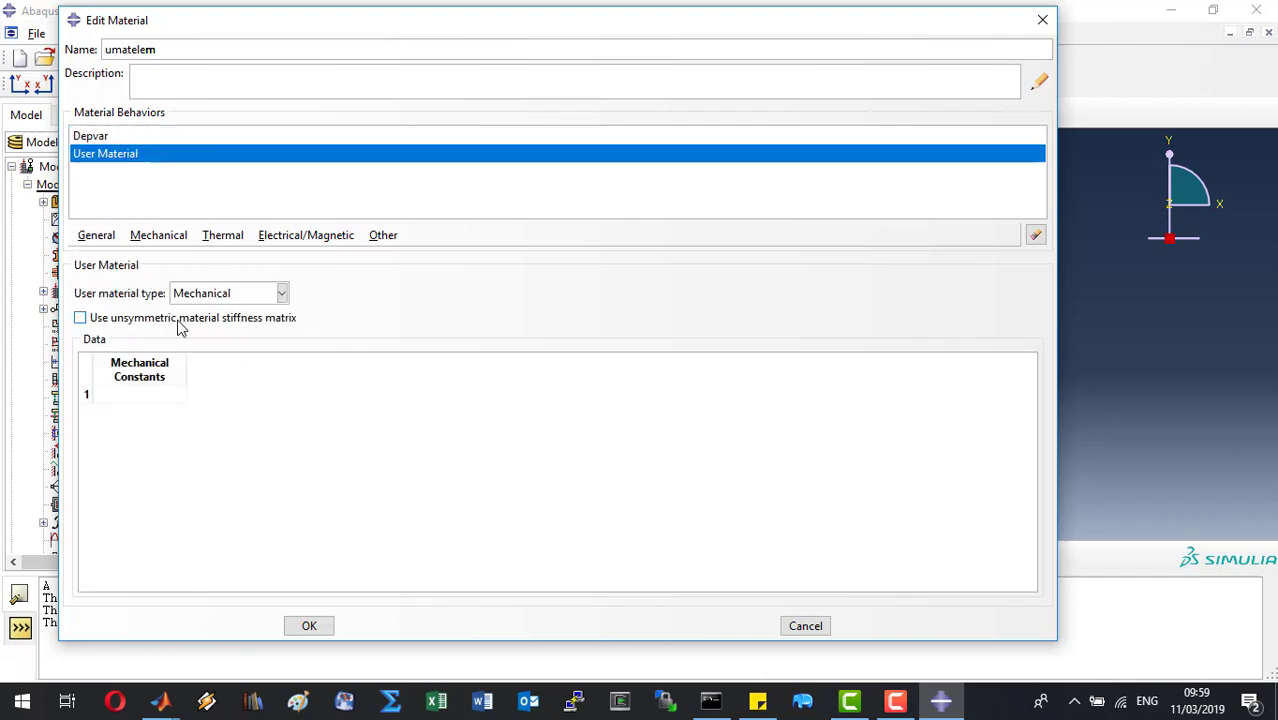
{"action": "left_click", "coordinate": [148, 397]}
{"action": "type", "text": "1"}
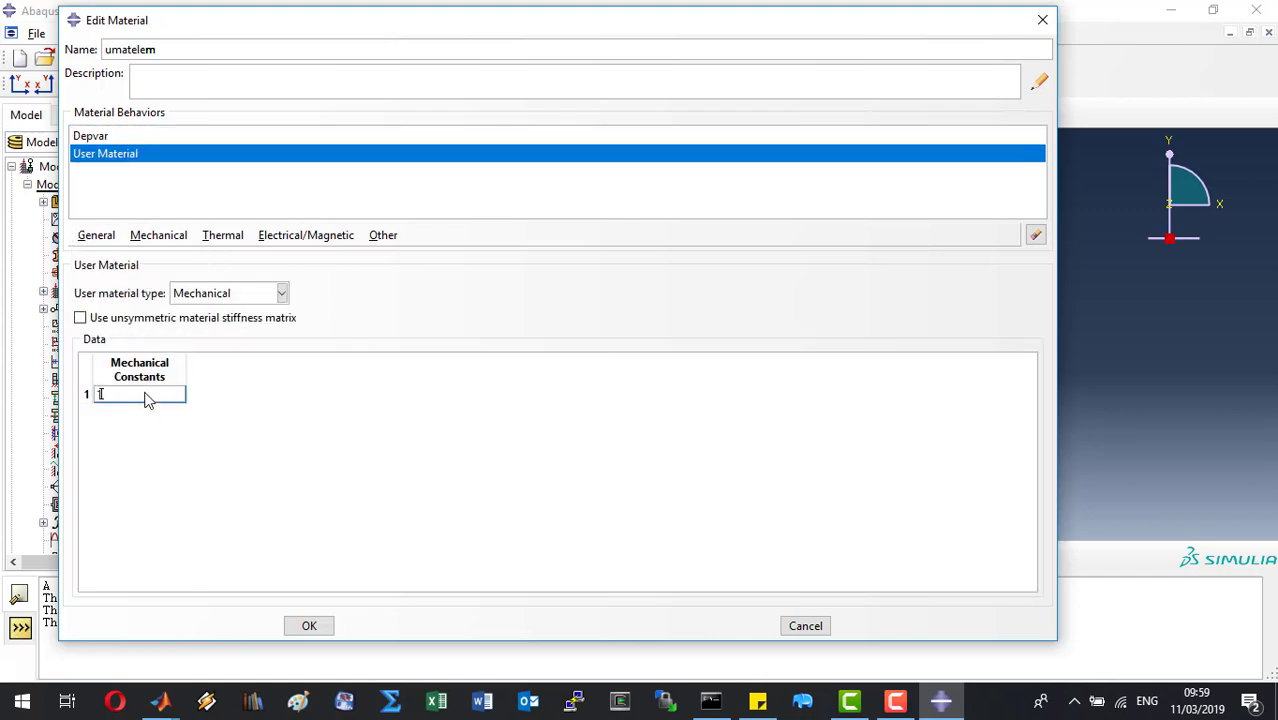
{"action": "type", "text": "e-5"}
{"action": "key", "text": "Return"}
{"action": "type", "text": "0"}
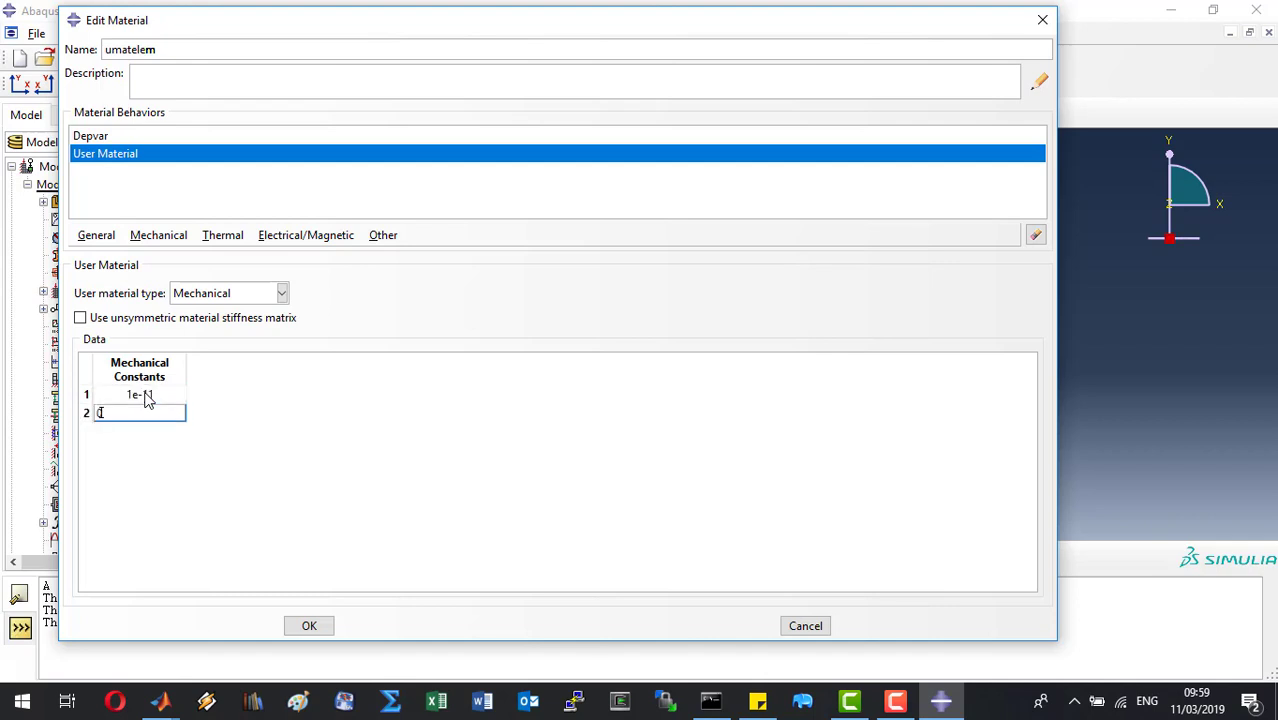
{"action": "type", "text": ".3"}
{"action": "left_click", "coordinate": [309, 626]}
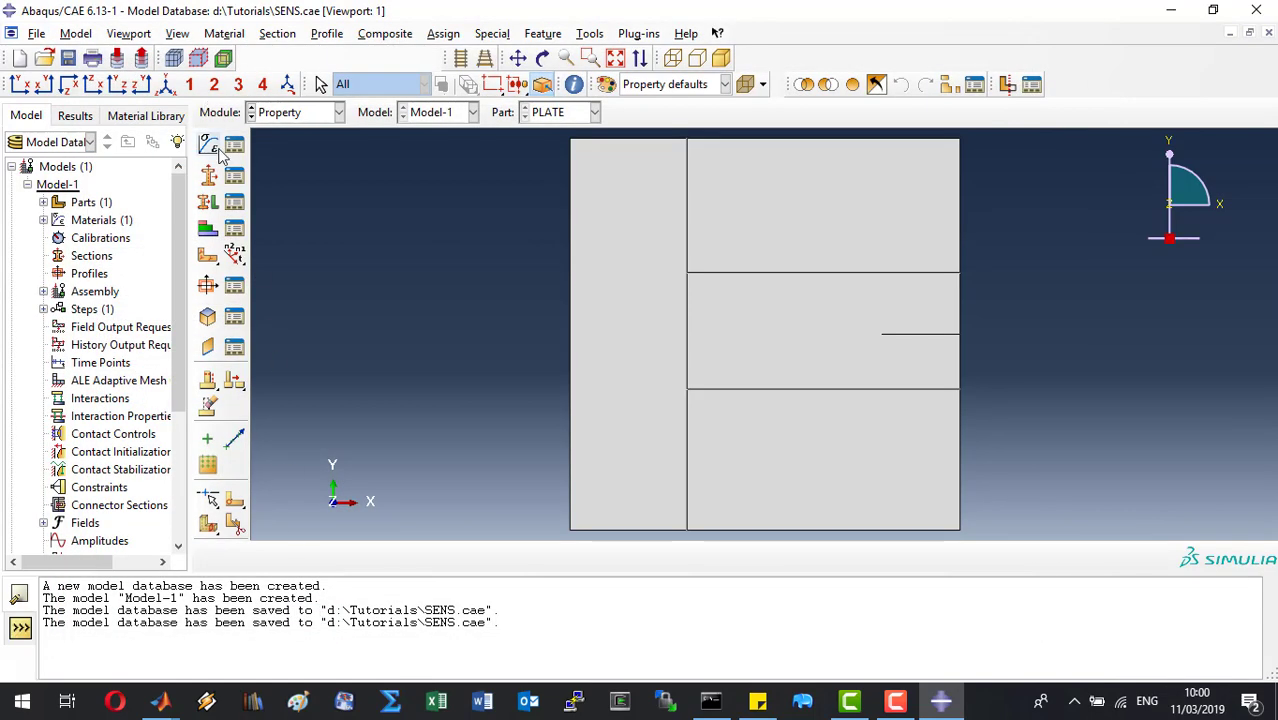
Create a material named ViscousPl with isotropic elasticity, Young's modulus 1000 and Poisson's ratio 0.3
{"action": "left_click", "coordinate": [218, 155]}
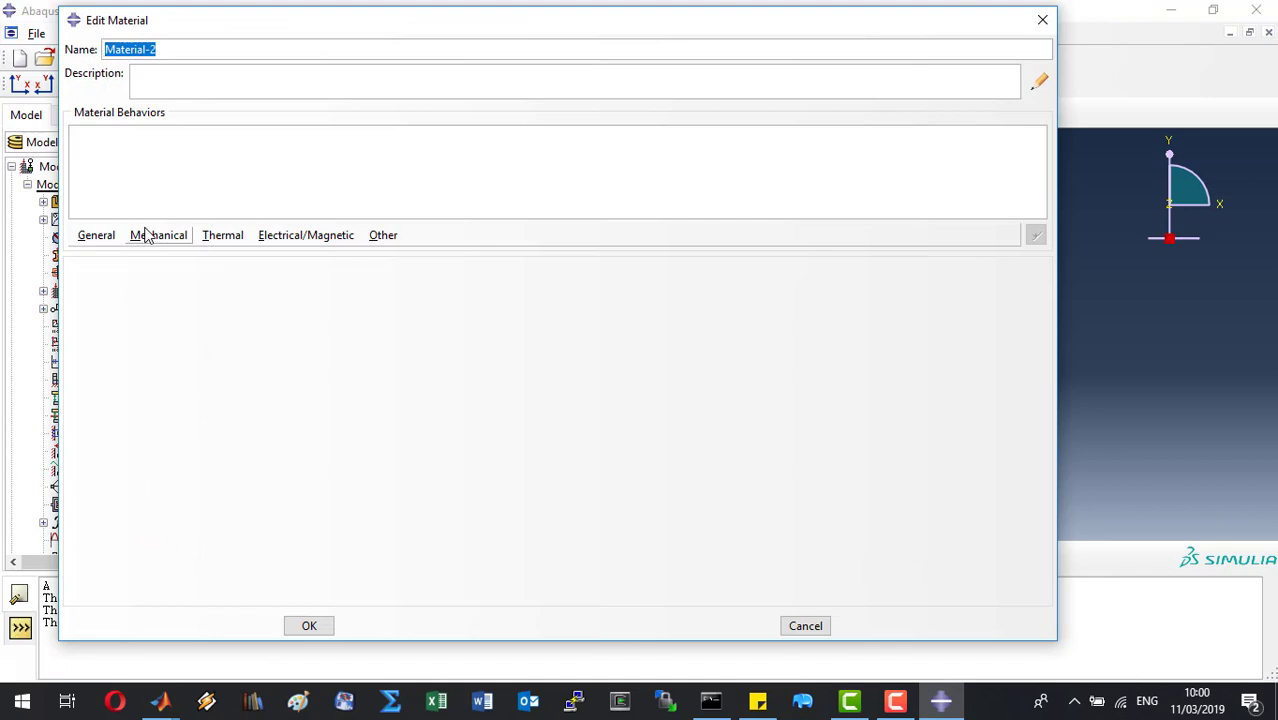
{"action": "type", "text": "ViscousPl"}
{"action": "left_click", "coordinate": [142, 236]}
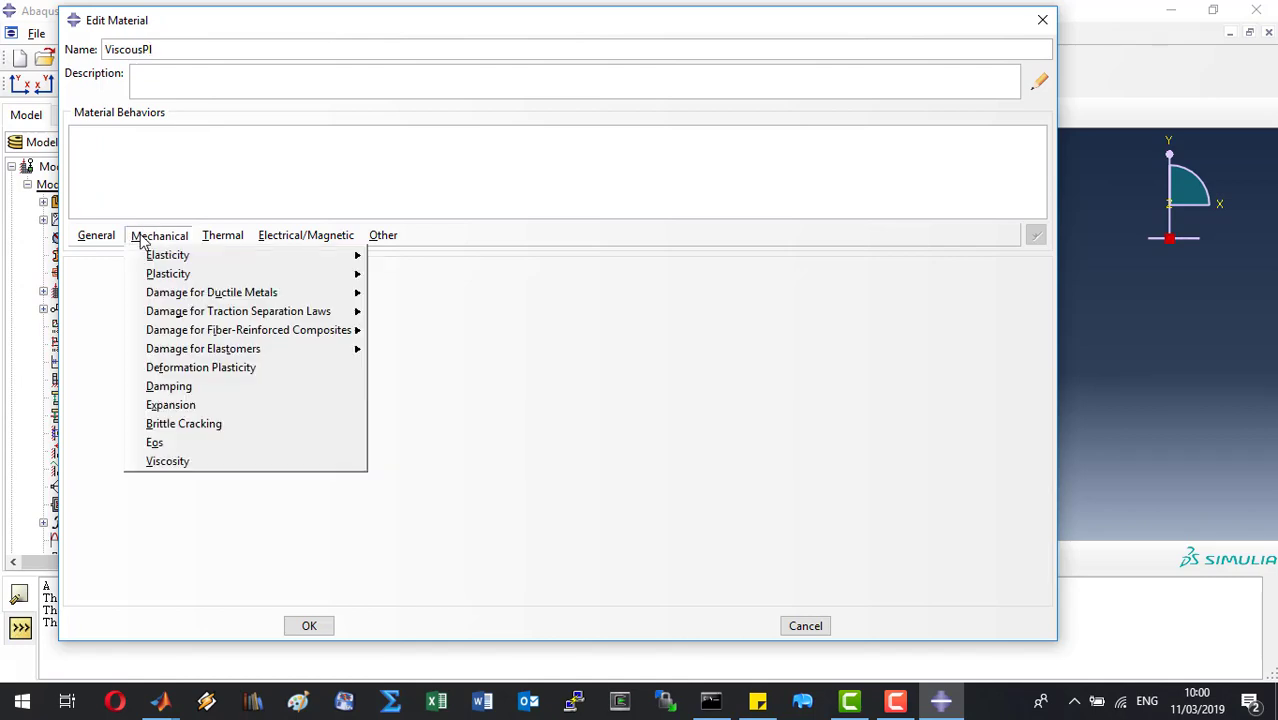
{"action": "mouse_move", "coordinate": [152, 256]}
{"action": "left_click", "coordinate": [390, 255]}
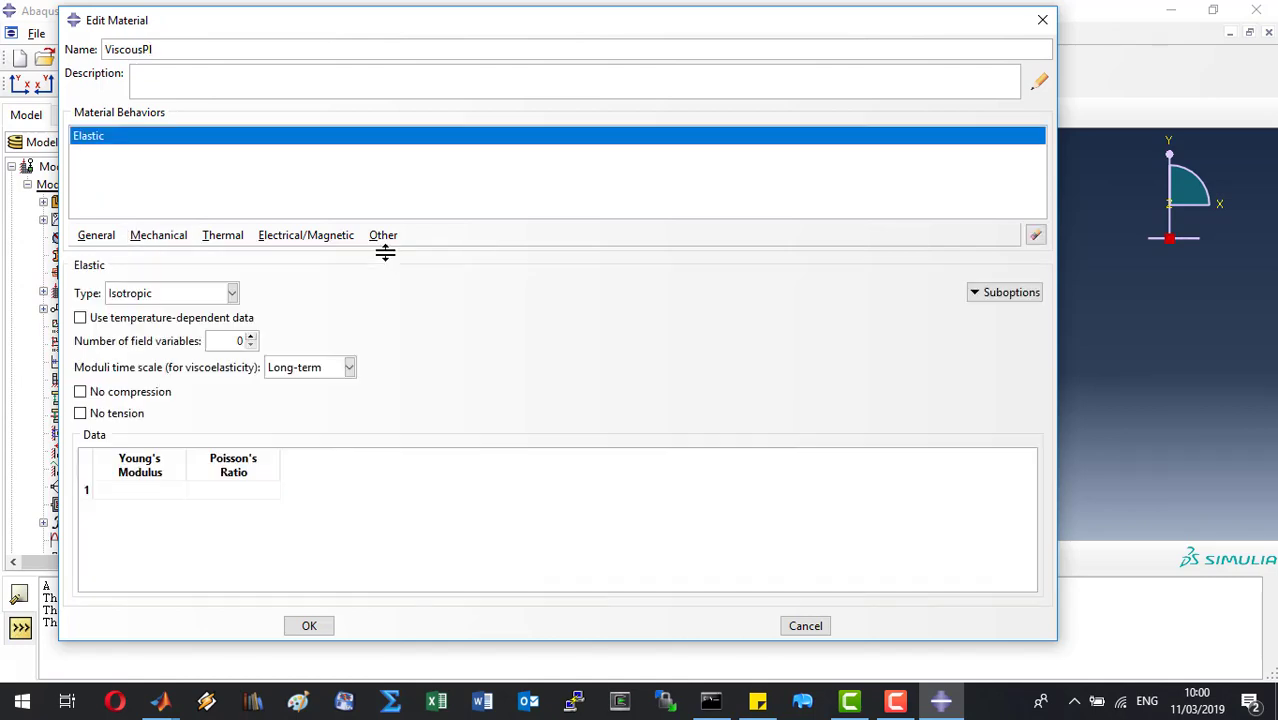
{"action": "left_click", "coordinate": [151, 492]}
{"action": "type", "text": "100"}
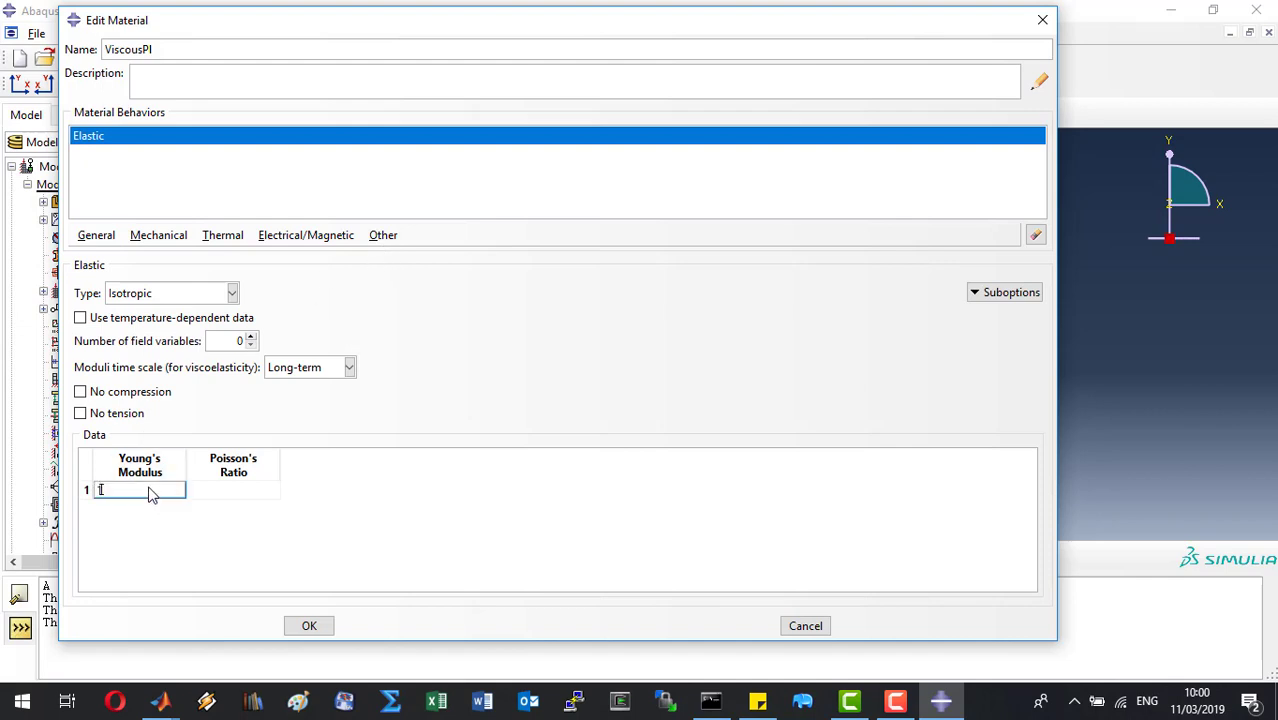
{"action": "type", "text": "0"}
{"action": "left_click", "coordinate": [224, 497]}
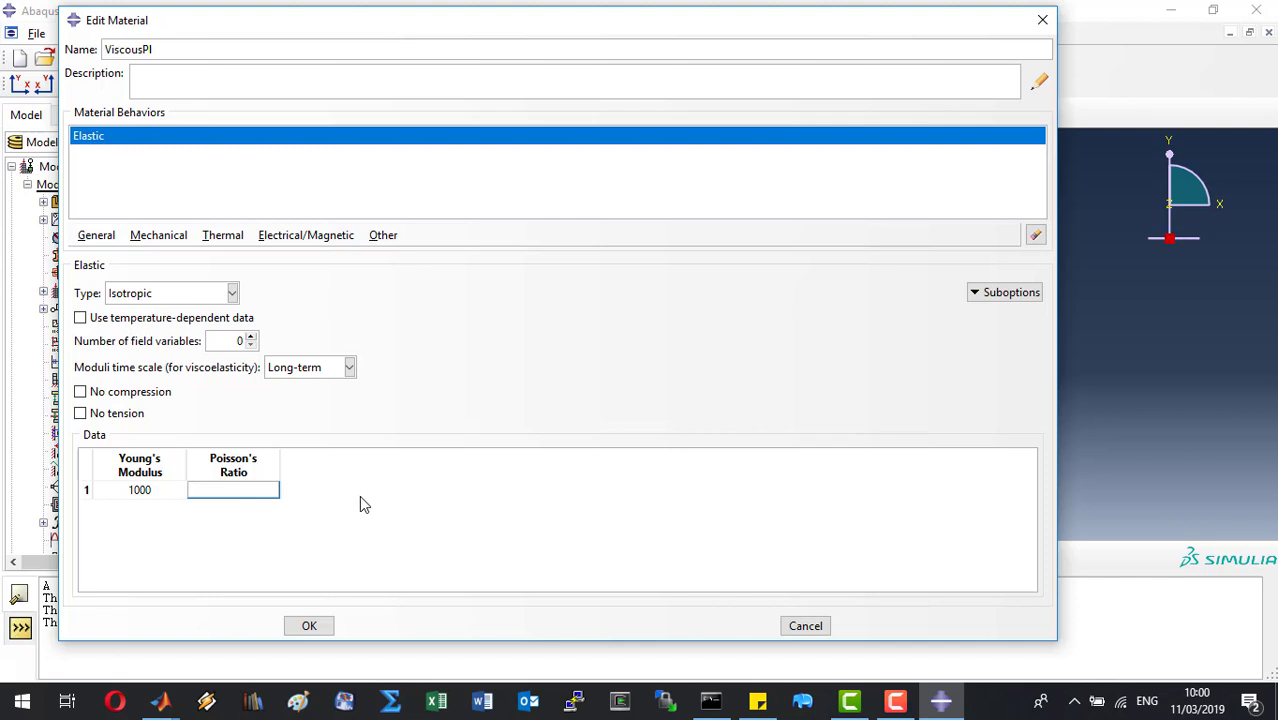
{"action": "type", "text": "0.3"}
Add isotropic-hardening plasticity to ViscousPl with yield stress 100 at plastic strain 0
{"action": "left_click", "coordinate": [180, 237]}
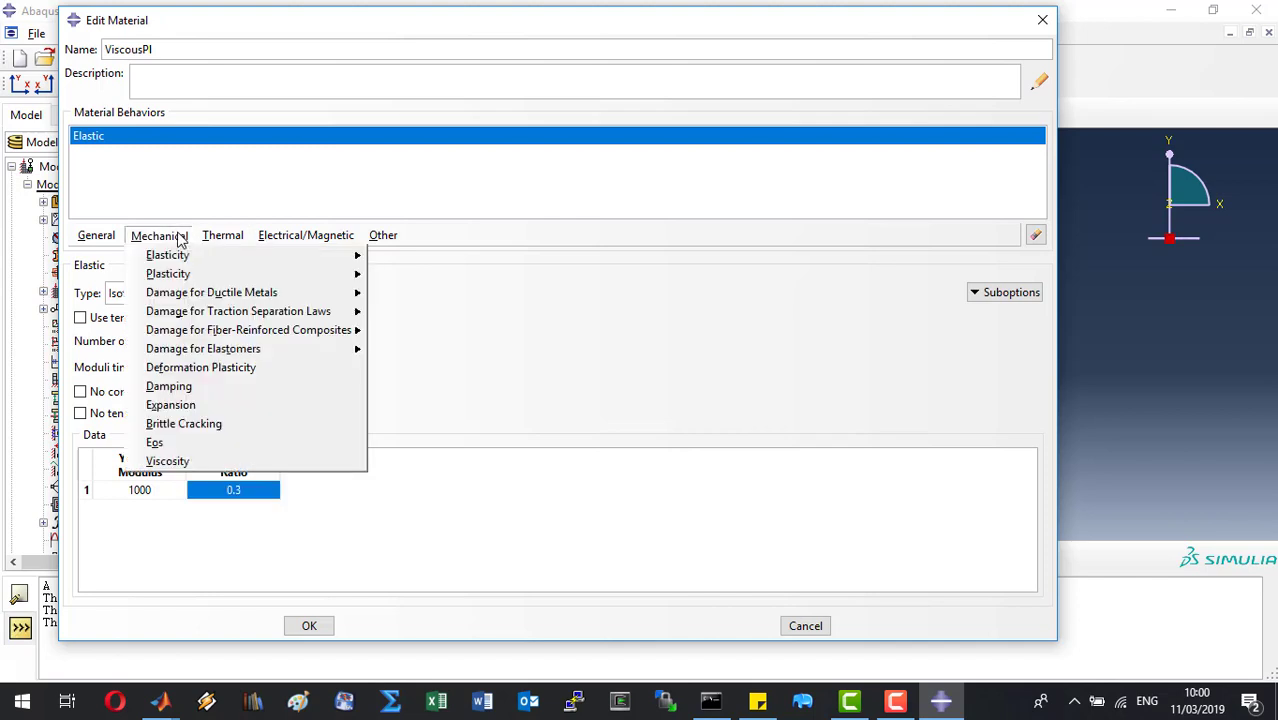
{"action": "mouse_move", "coordinate": [200, 285]}
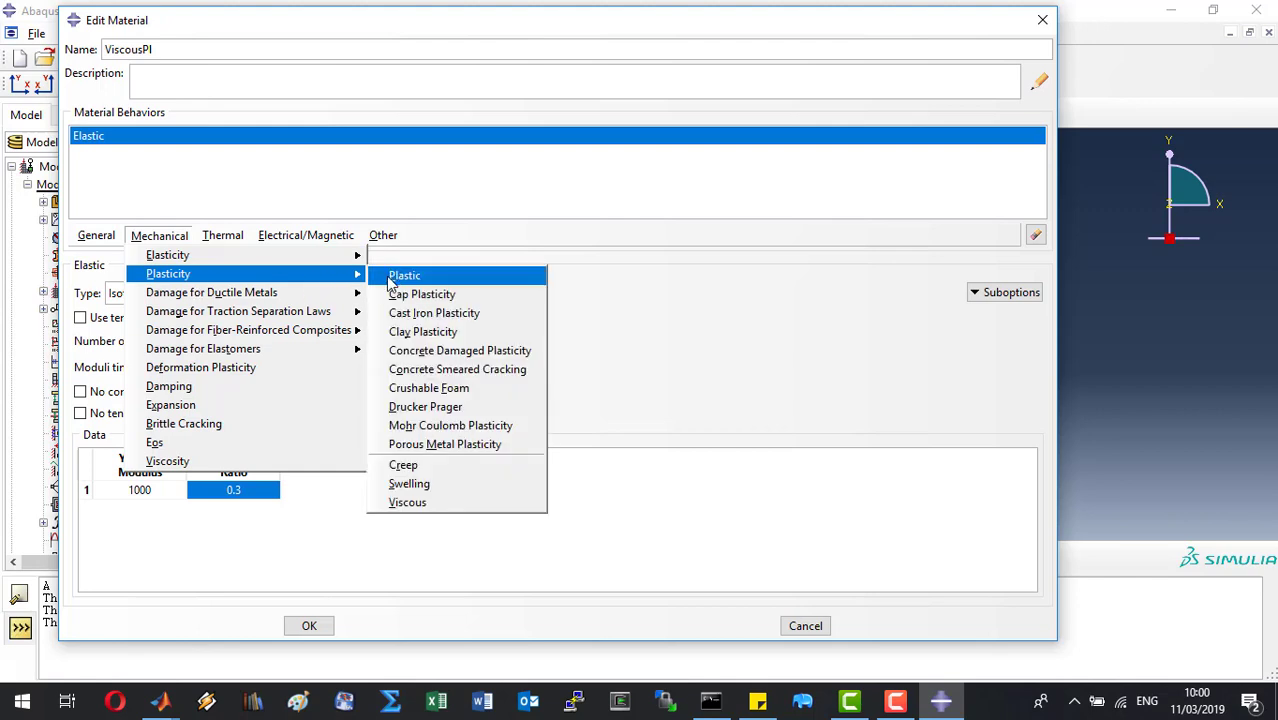
{"action": "left_click", "coordinate": [393, 281]}
{"action": "left_click", "coordinate": [153, 441]}
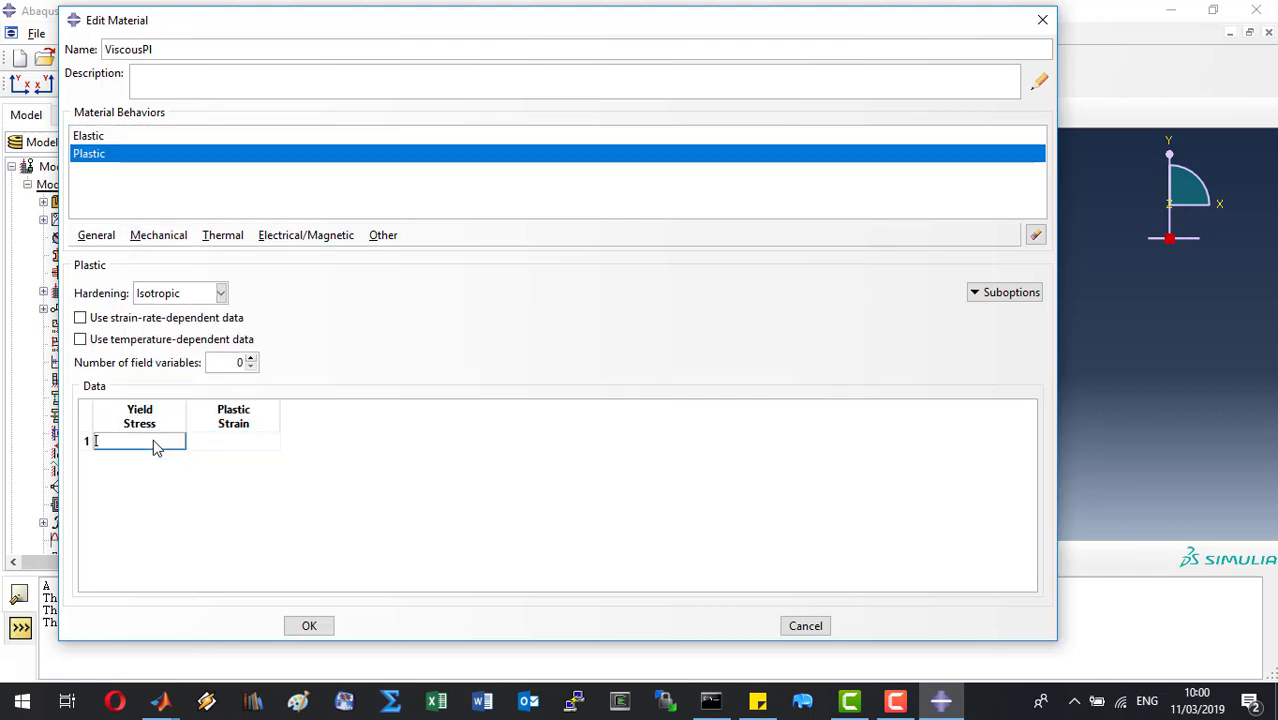
{"action": "type", "text": "1000"}
{"action": "key", "text": "BackSpace"}
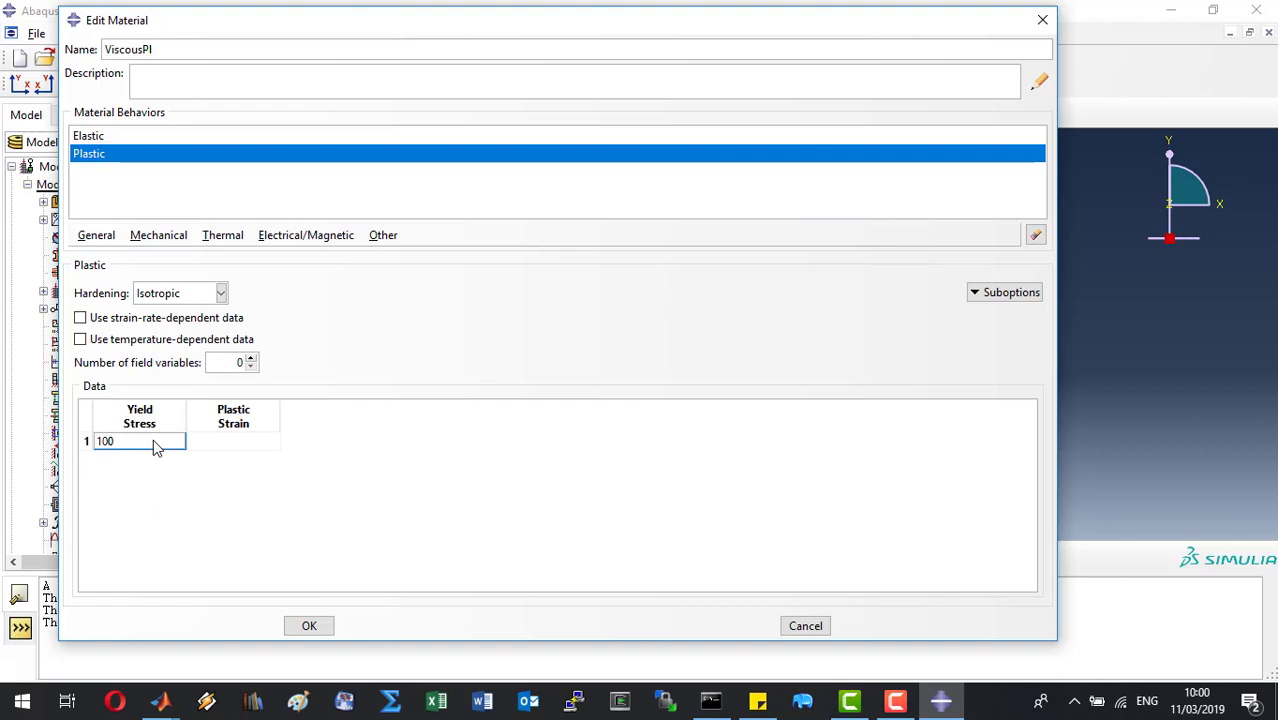
{"action": "left_click", "coordinate": [240, 446]}
{"action": "type", "text": "0"}
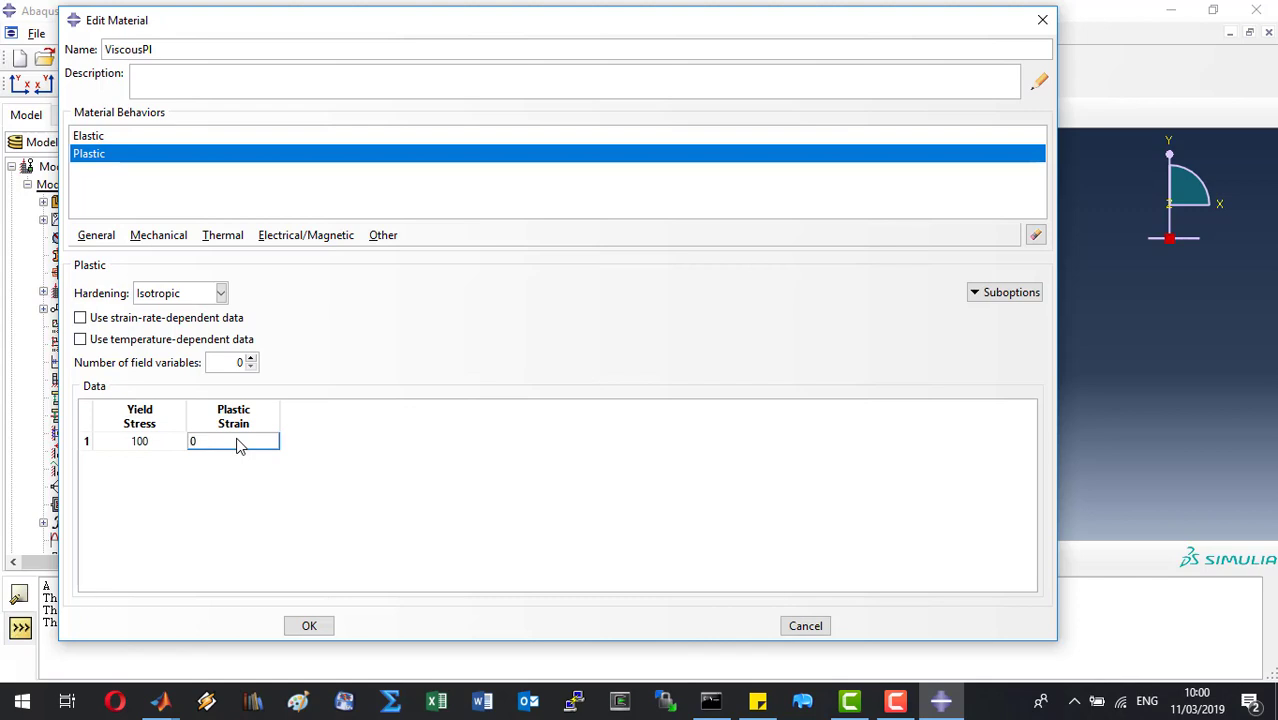
Add Viscous behavior to ViscousPl with A 0.01, n 1, m 0 and f 0.9999999, and save the material
{"action": "left_click", "coordinate": [160, 237]}
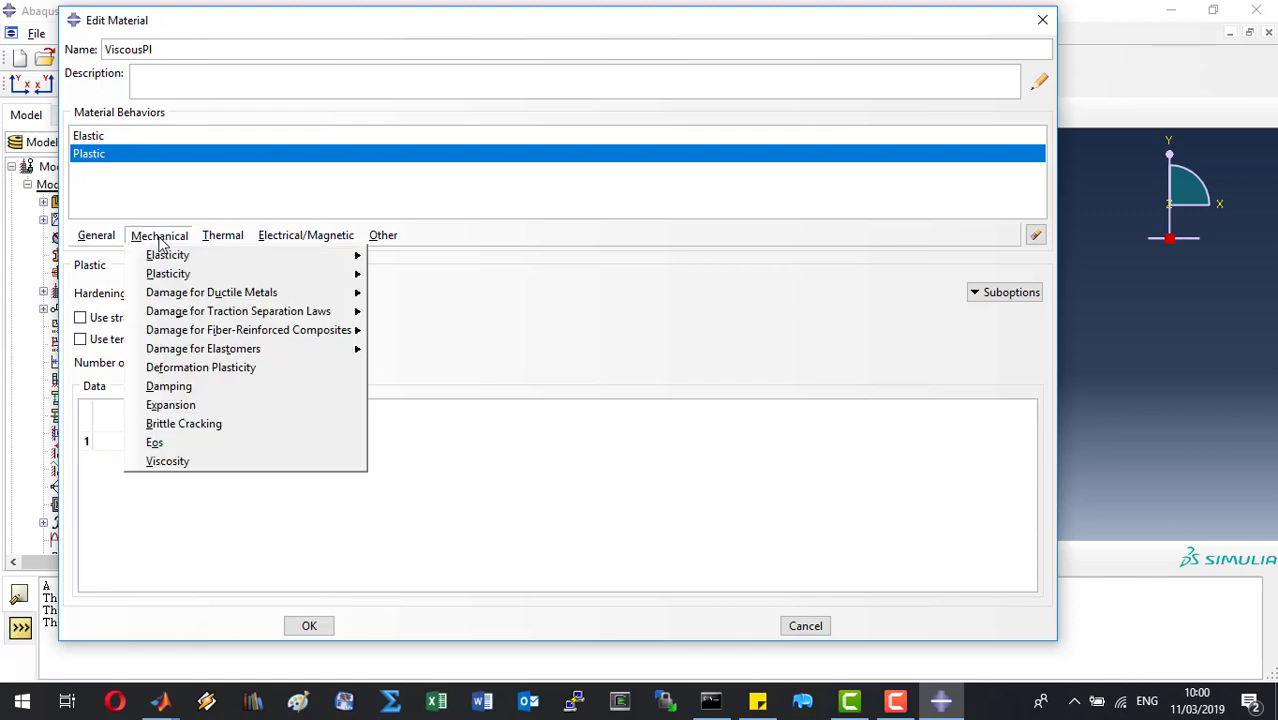
{"action": "mouse_move", "coordinate": [210, 236]}
{"action": "mouse_move", "coordinate": [162, 238]}
{"action": "mouse_move", "coordinate": [170, 274]}
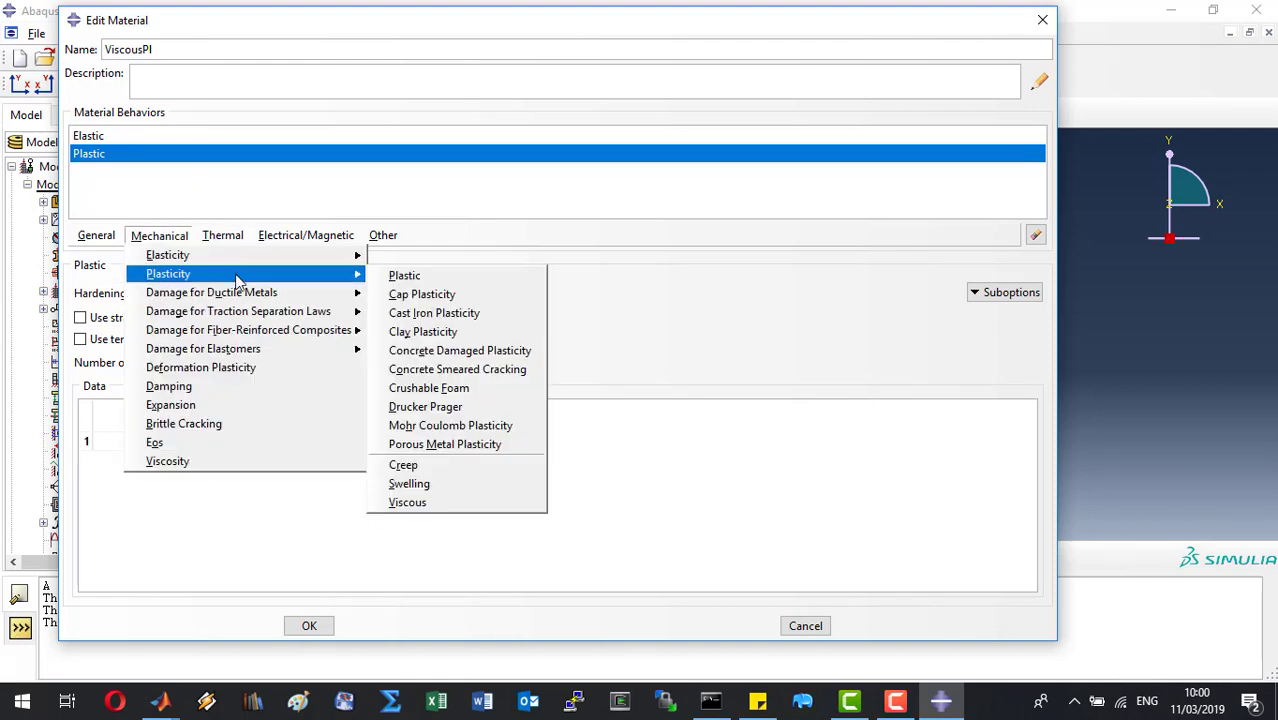
{"action": "left_click", "coordinate": [452, 510]}
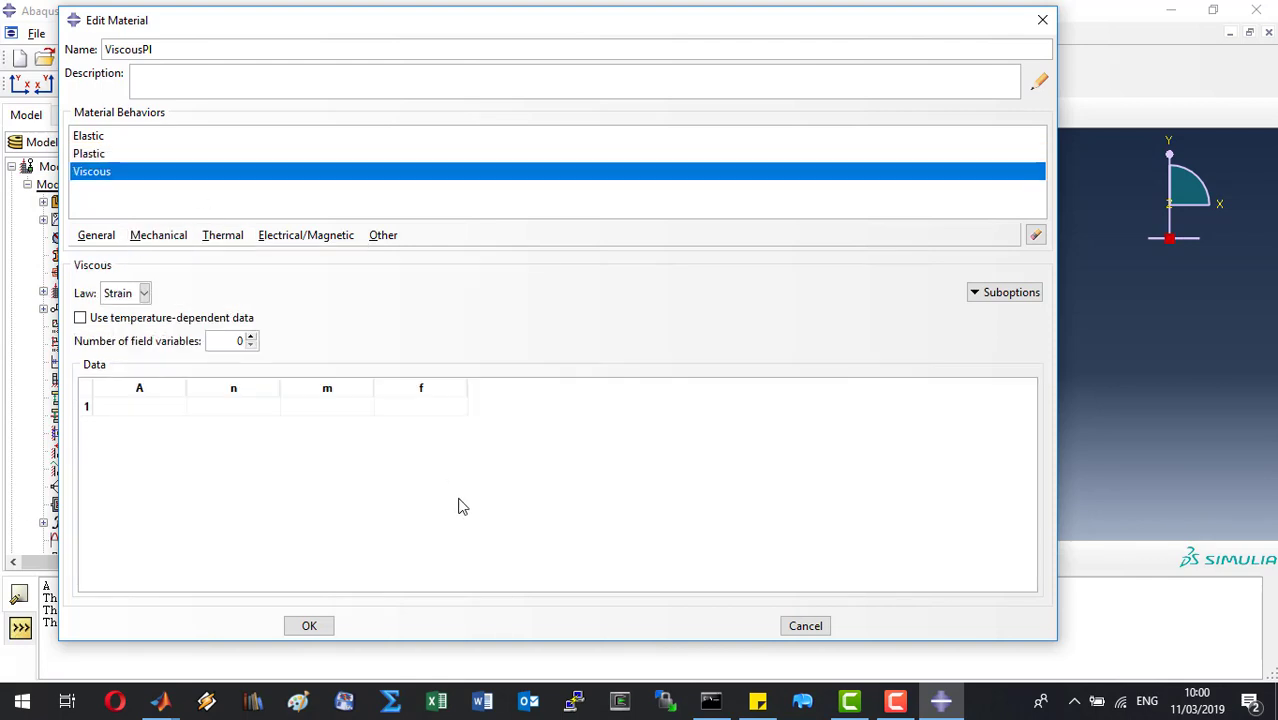
{"action": "left_click", "coordinate": [155, 410]}
{"action": "type", "text": "0.01"}
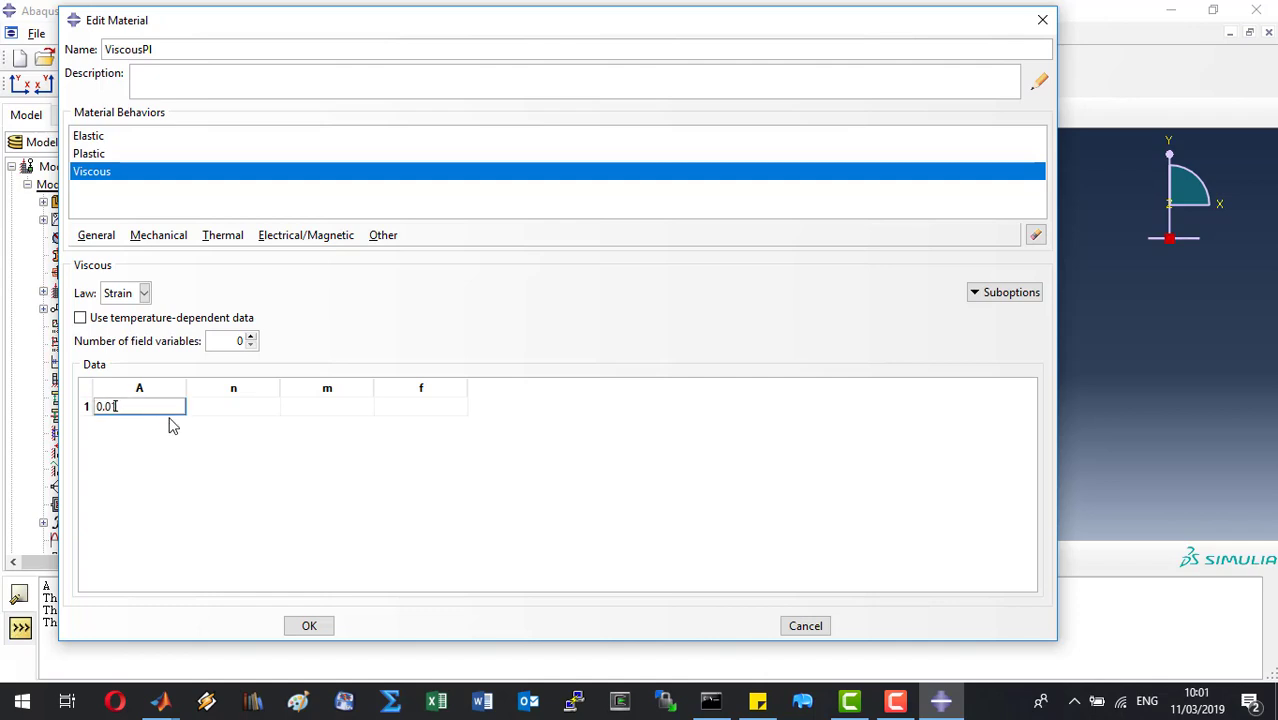
{"action": "left_click", "coordinate": [233, 407]}
{"action": "type", "text": "1"}
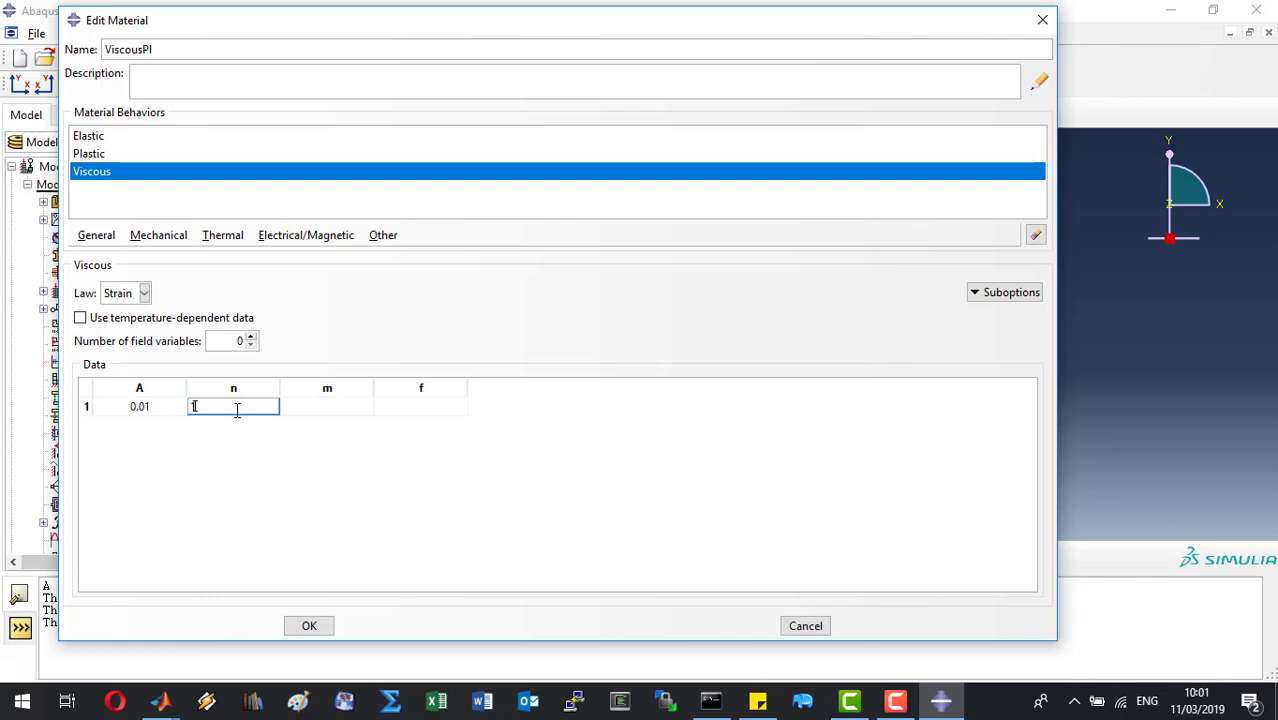
{"action": "left_click", "coordinate": [332, 410]}
{"action": "type", "text": "0"}
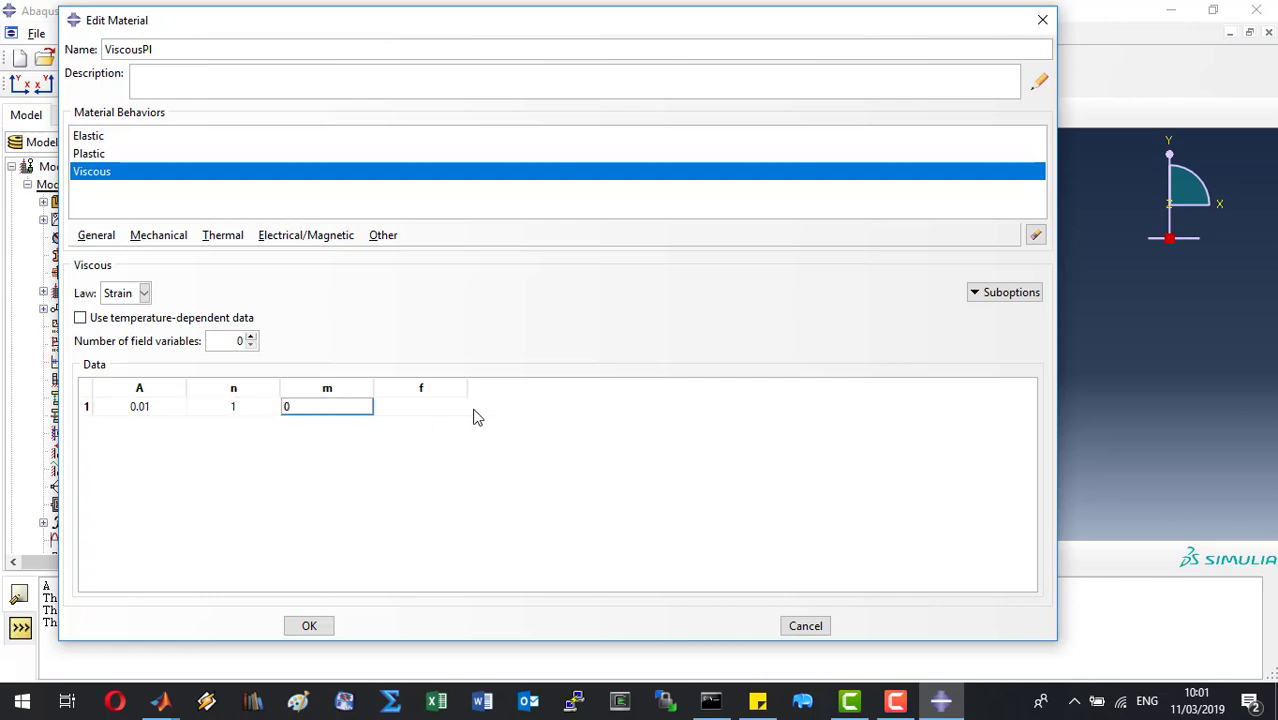
{"action": "left_click", "coordinate": [431, 402]}
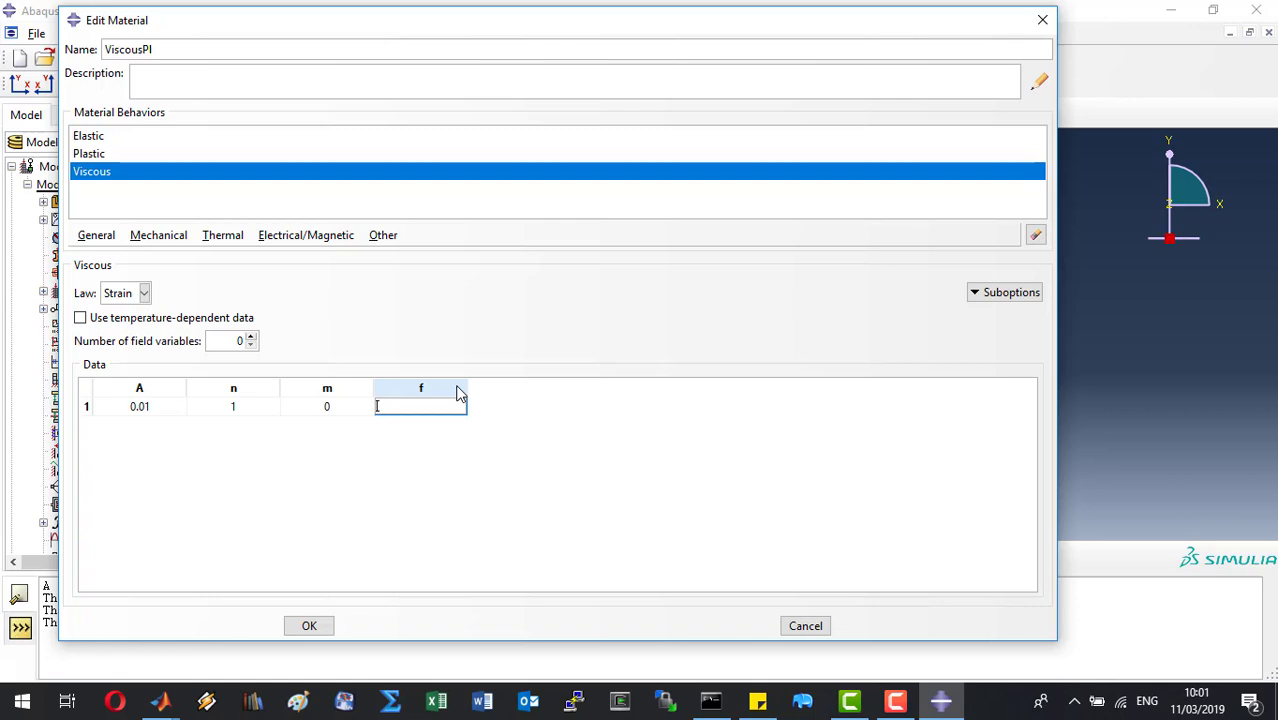
{"action": "type", "text": "0.9999999"}
{"action": "left_click", "coordinate": [307, 626]}
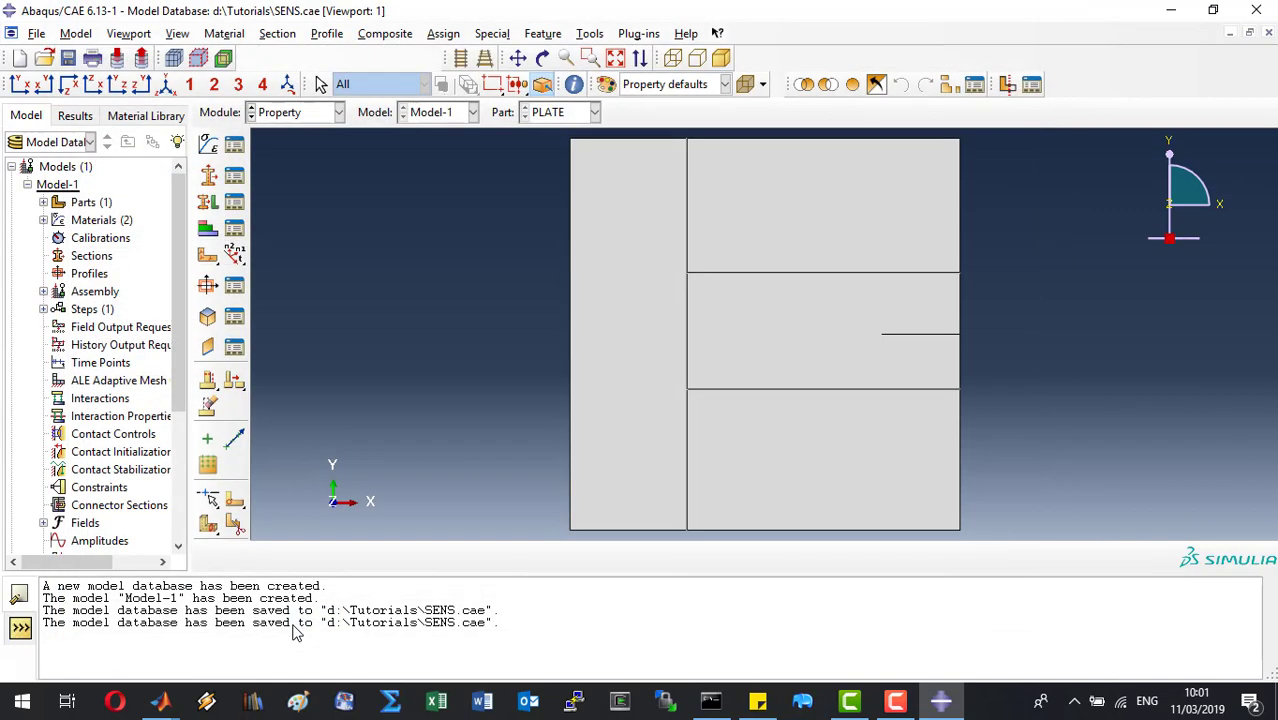
Create the solid homogeneous section Section-1 with the material umatelem
{"action": "left_click", "coordinate": [236, 178]}
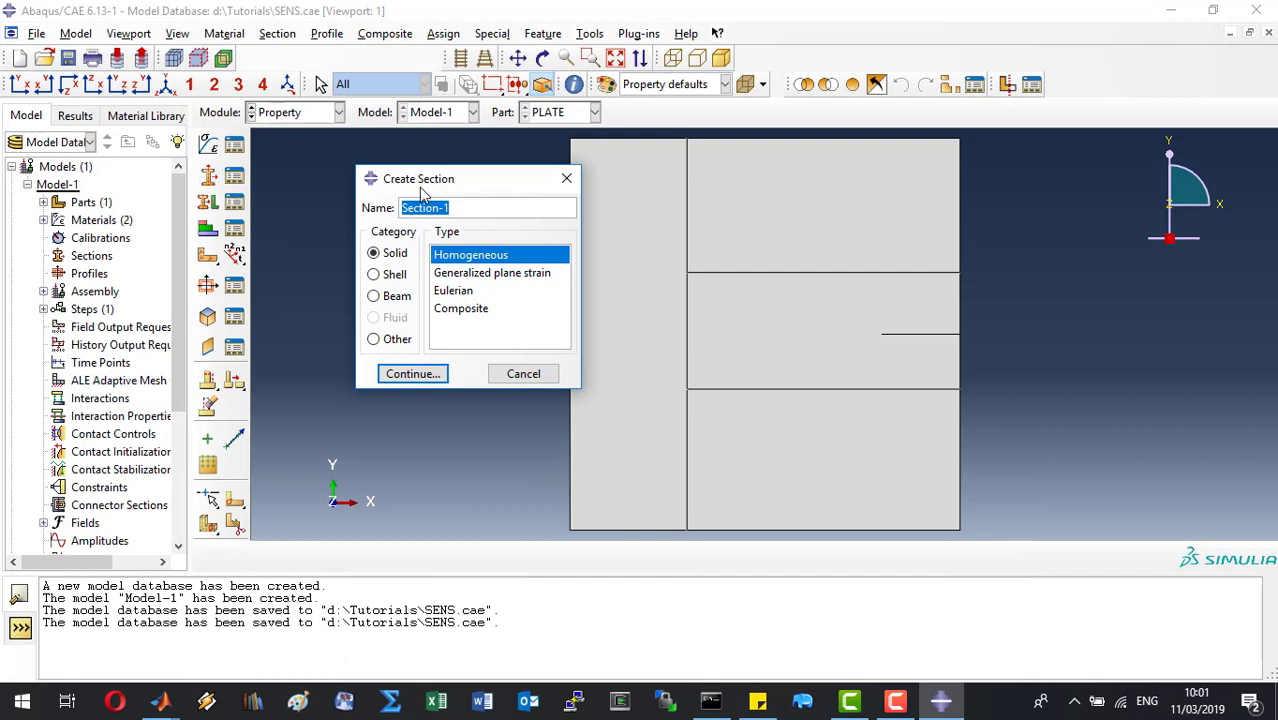
{"action": "left_click", "coordinate": [417, 374]}
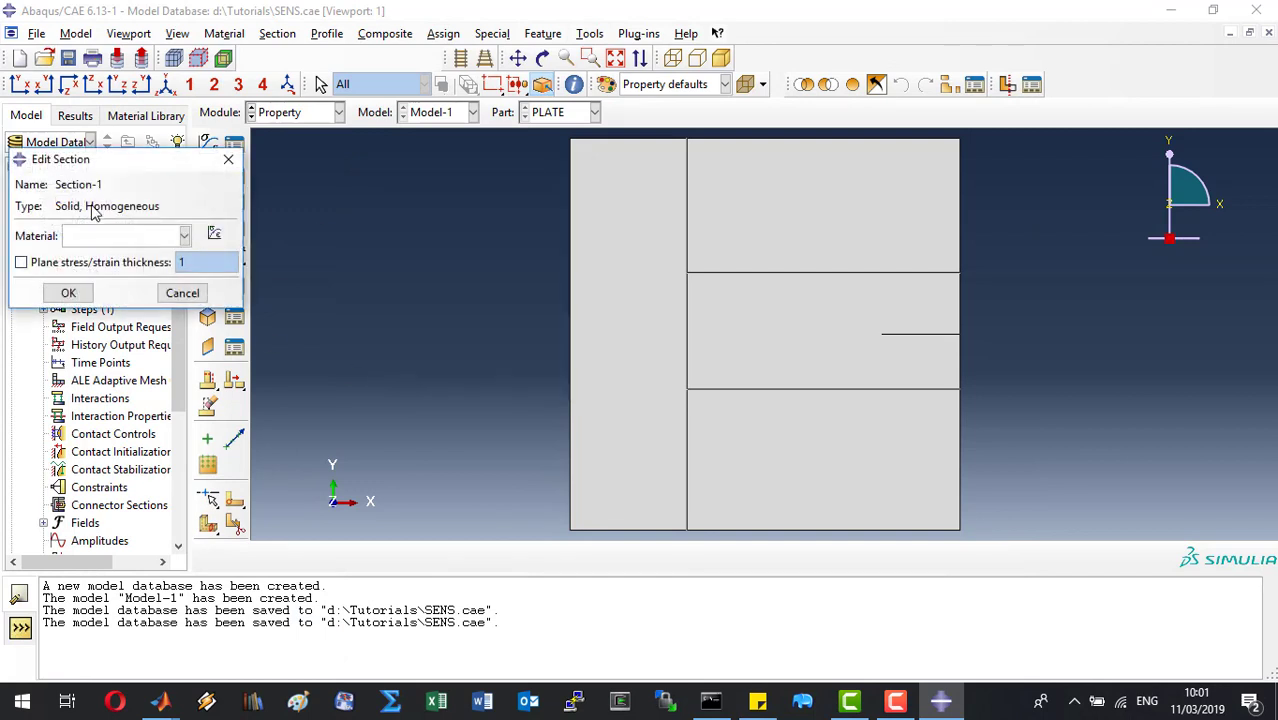
{"action": "left_click", "coordinate": [113, 240]}
{"action": "left_click", "coordinate": [95, 275]}
{"action": "left_click", "coordinate": [68, 293]}
Create the solid homogeneous section Section-2 with the material ViscousPl
{"action": "left_click", "coordinate": [208, 178]}
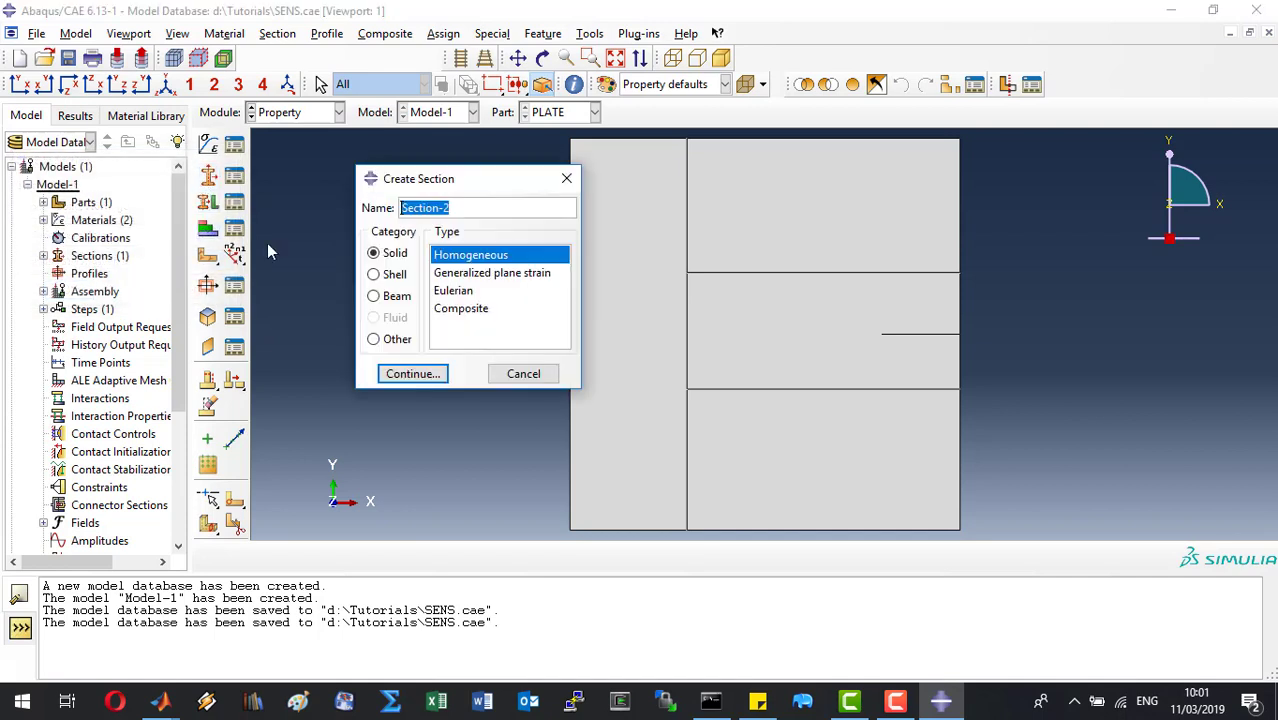
{"action": "left_click", "coordinate": [413, 373]}
{"action": "left_click", "coordinate": [113, 236]}
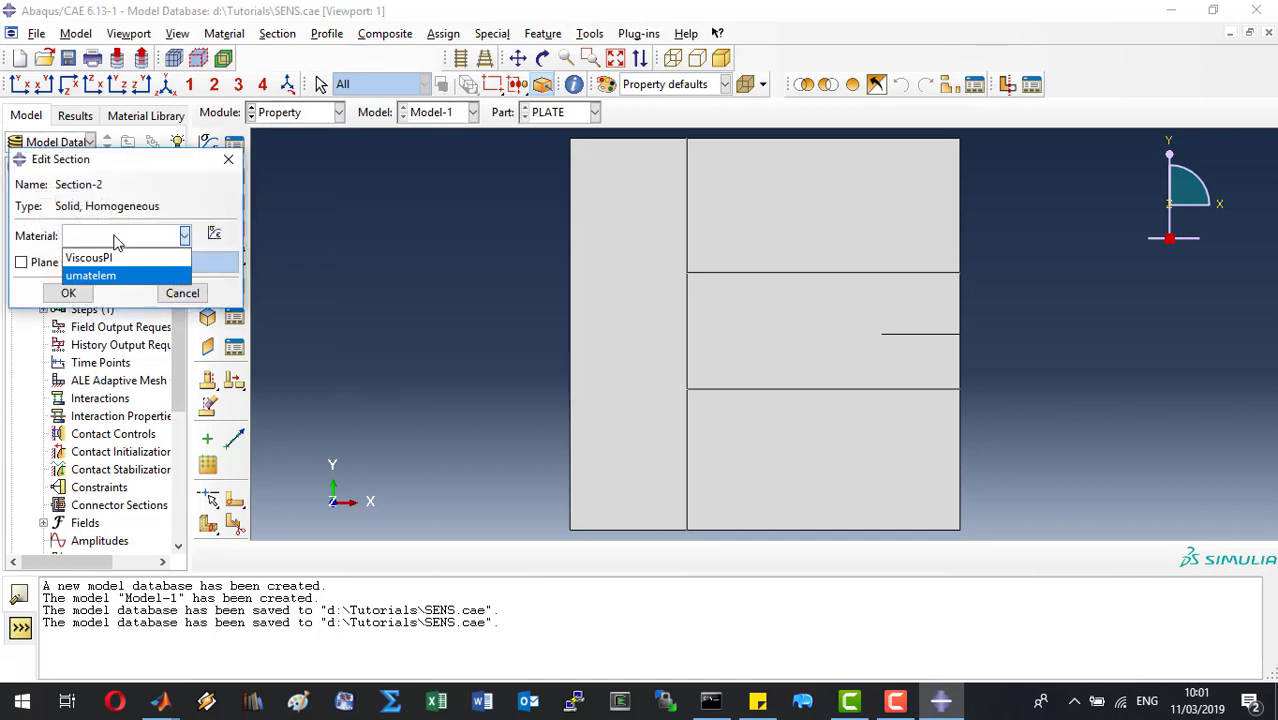
{"action": "left_click", "coordinate": [104, 259]}
{"action": "left_click", "coordinate": [68, 293]}
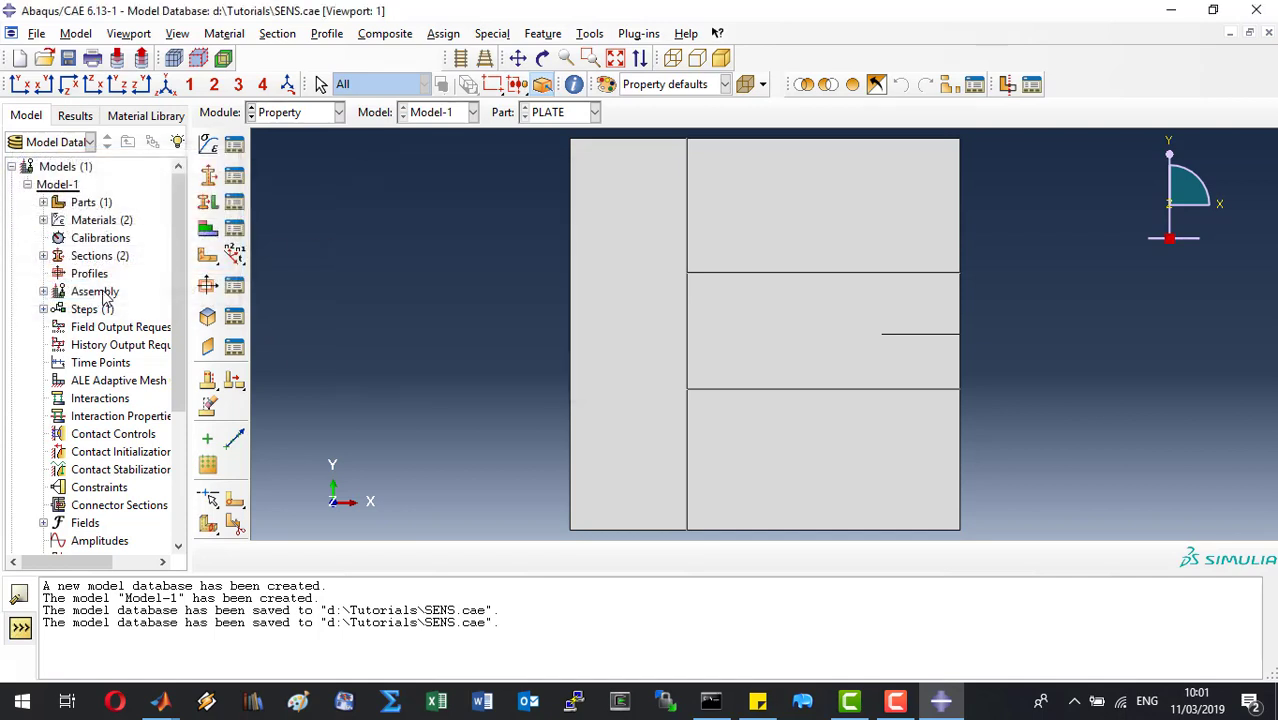
Assign Section-1 to the three partitions right of the vertical partition line, creating the set uel_RIGHT from them
{"action": "left_click", "coordinate": [208, 205]}
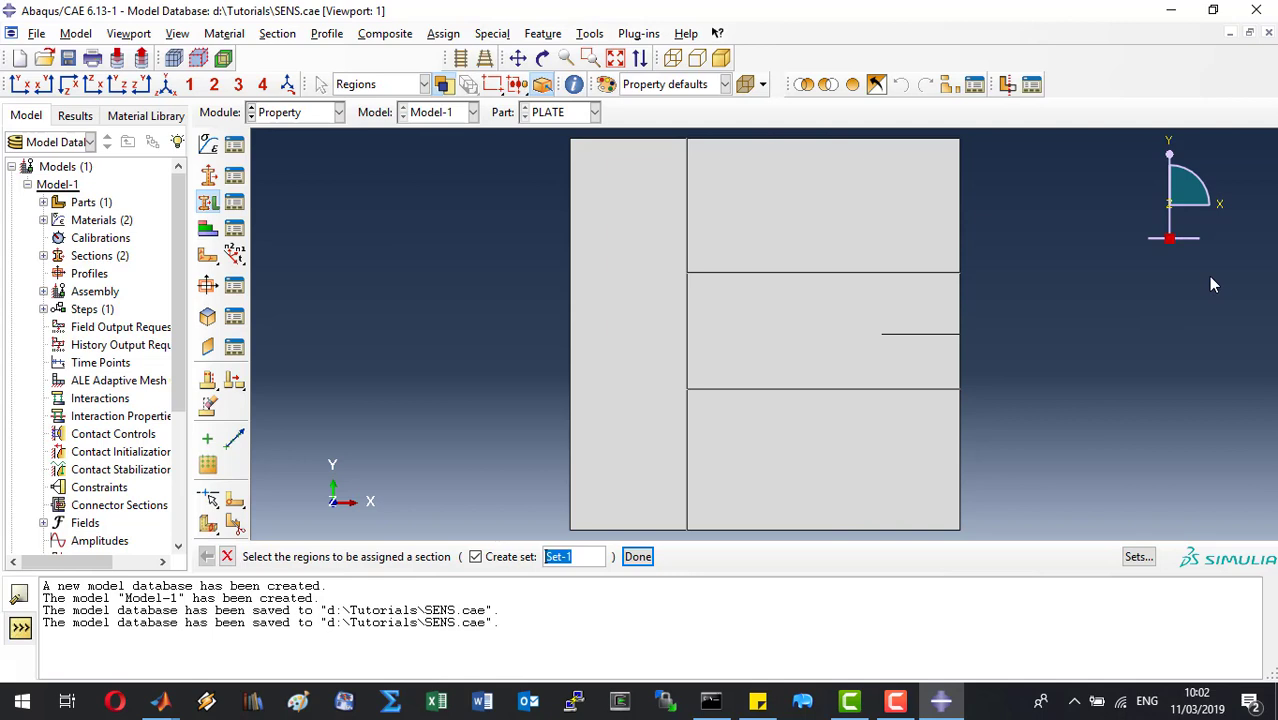
{"action": "type", "text": "uel_RIGHT"}
{"action": "left_click_drag", "start_coordinate": [1120, 458], "coordinate": [818, 210]}
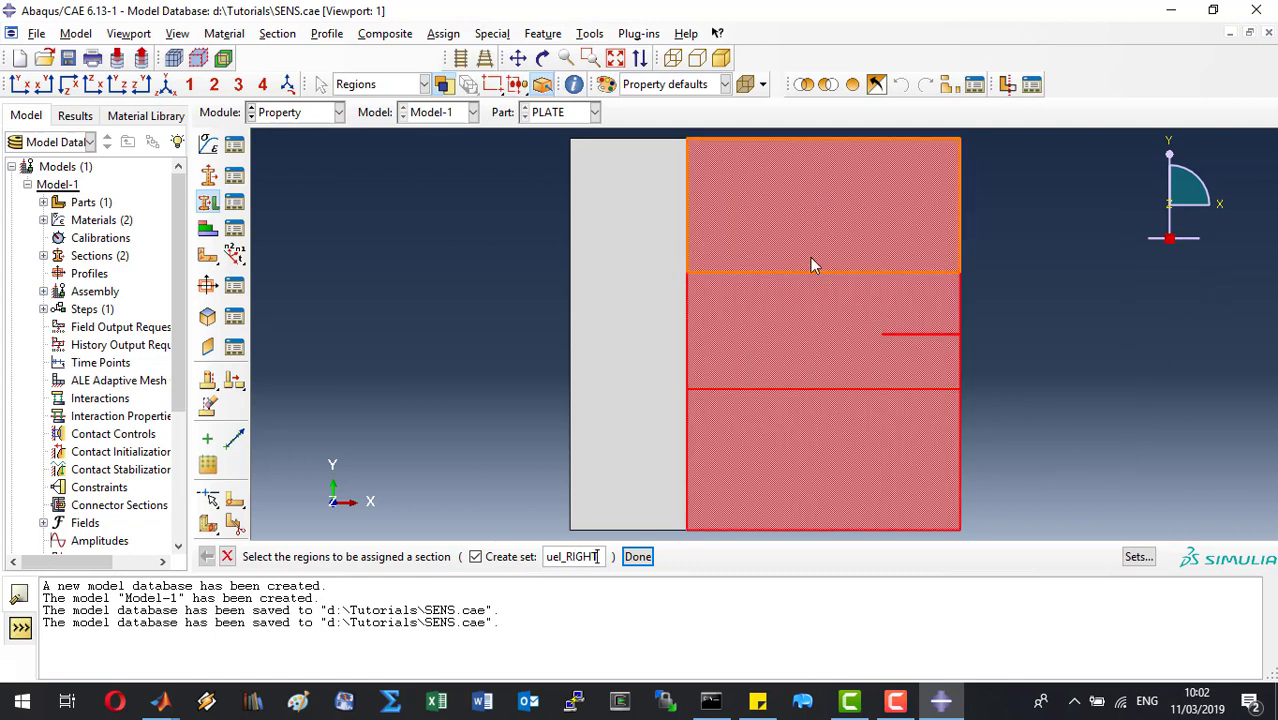
{"action": "left_click", "coordinate": [638, 556]}
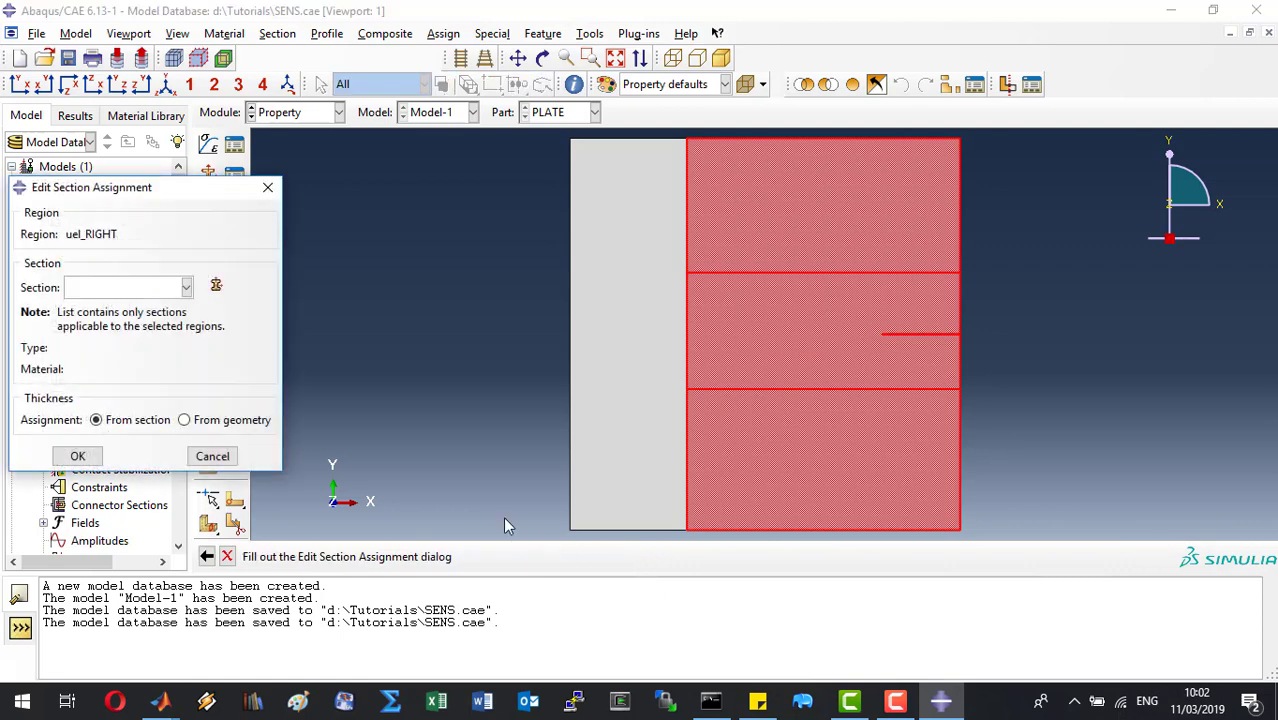
{"action": "left_click", "coordinate": [186, 287]}
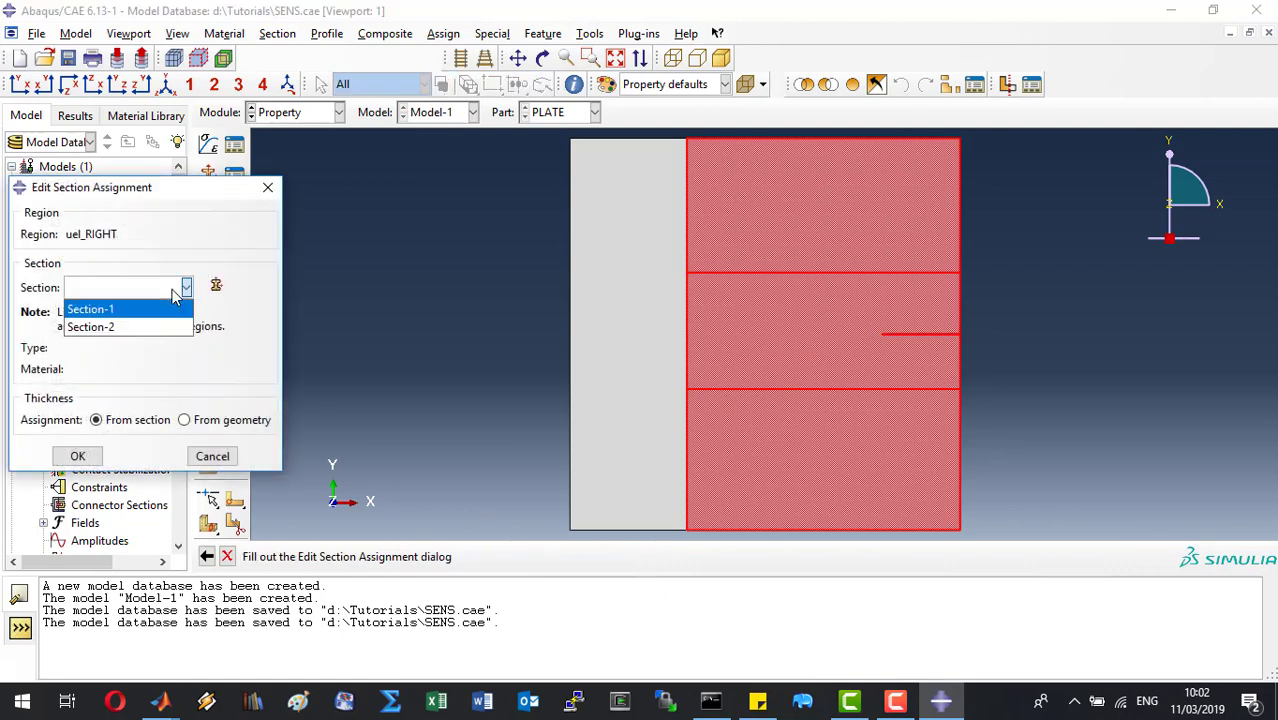
{"action": "left_click", "coordinate": [121, 315]}
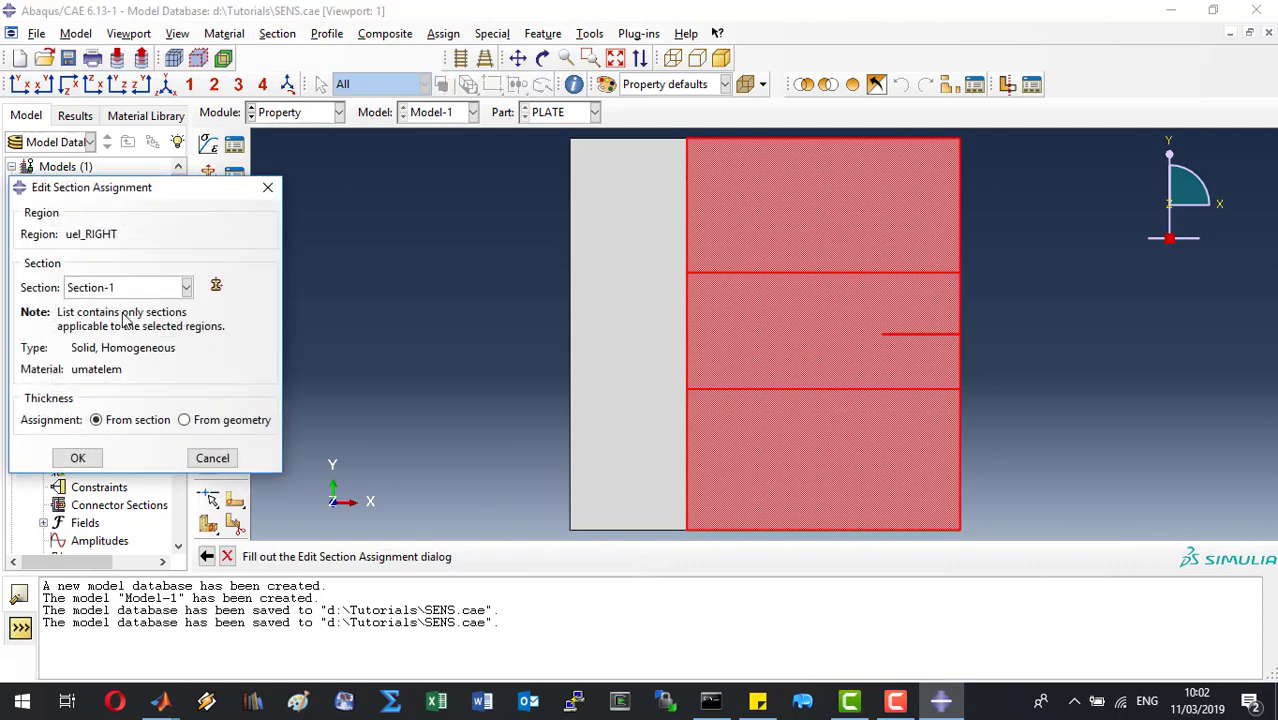
{"action": "left_click", "coordinate": [77, 457]}
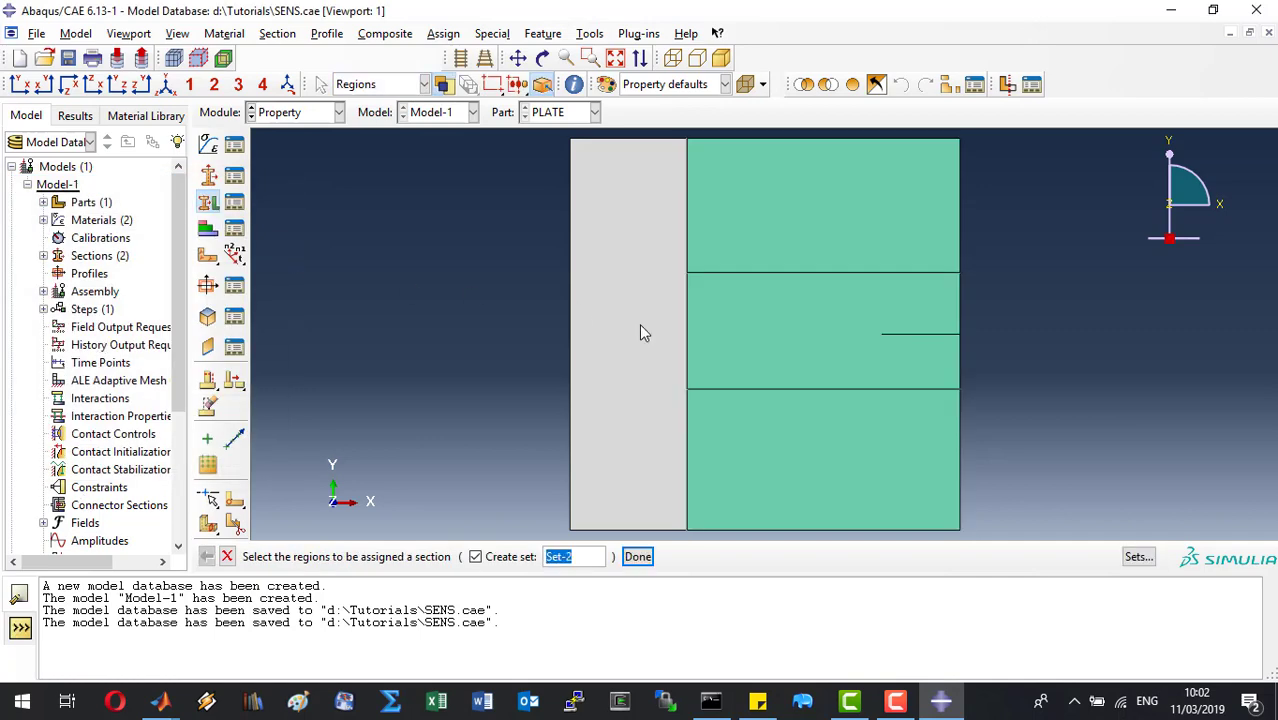
Assign Section-2 to the tall left partition, creating the set LEFT from it, and save the model database
{"action": "left_click", "coordinate": [664, 440]}
{"action": "type", "text": "LEFT"}
{"action": "left_click", "coordinate": [650, 429]}
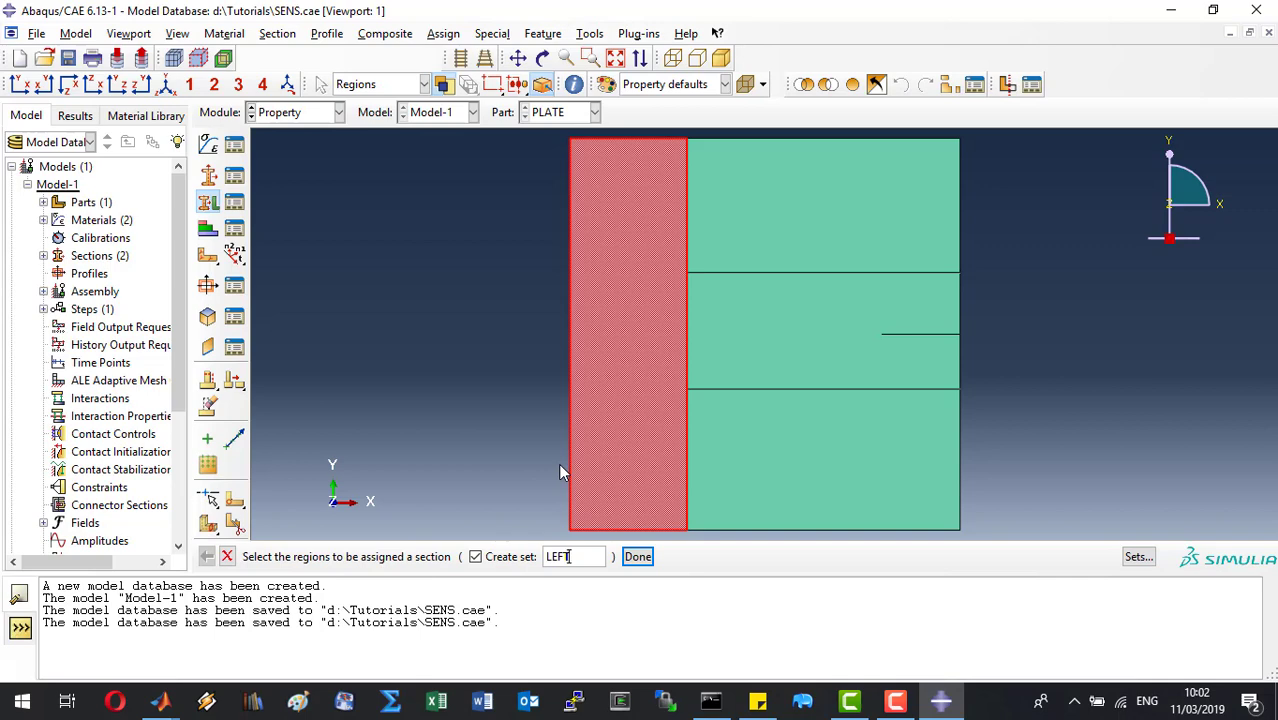
{"action": "left_click", "coordinate": [630, 560]}
{"action": "left_click", "coordinate": [175, 287]}
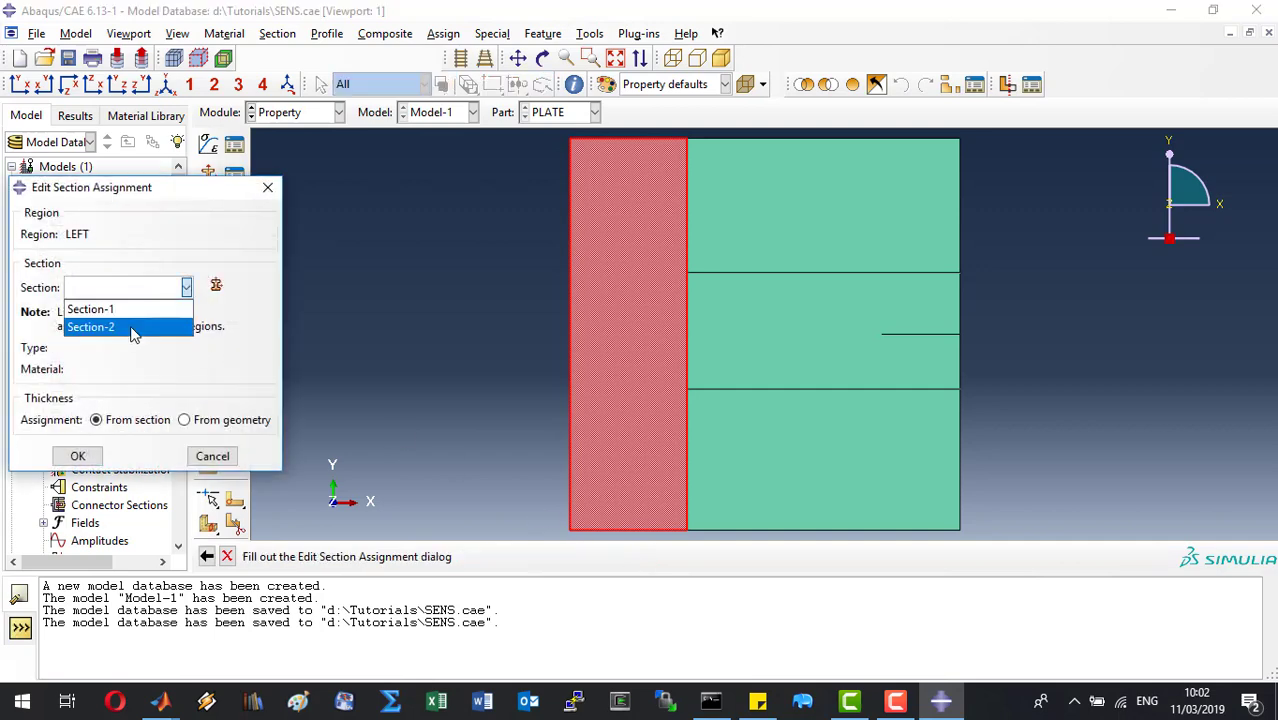
{"action": "left_click", "coordinate": [133, 330]}
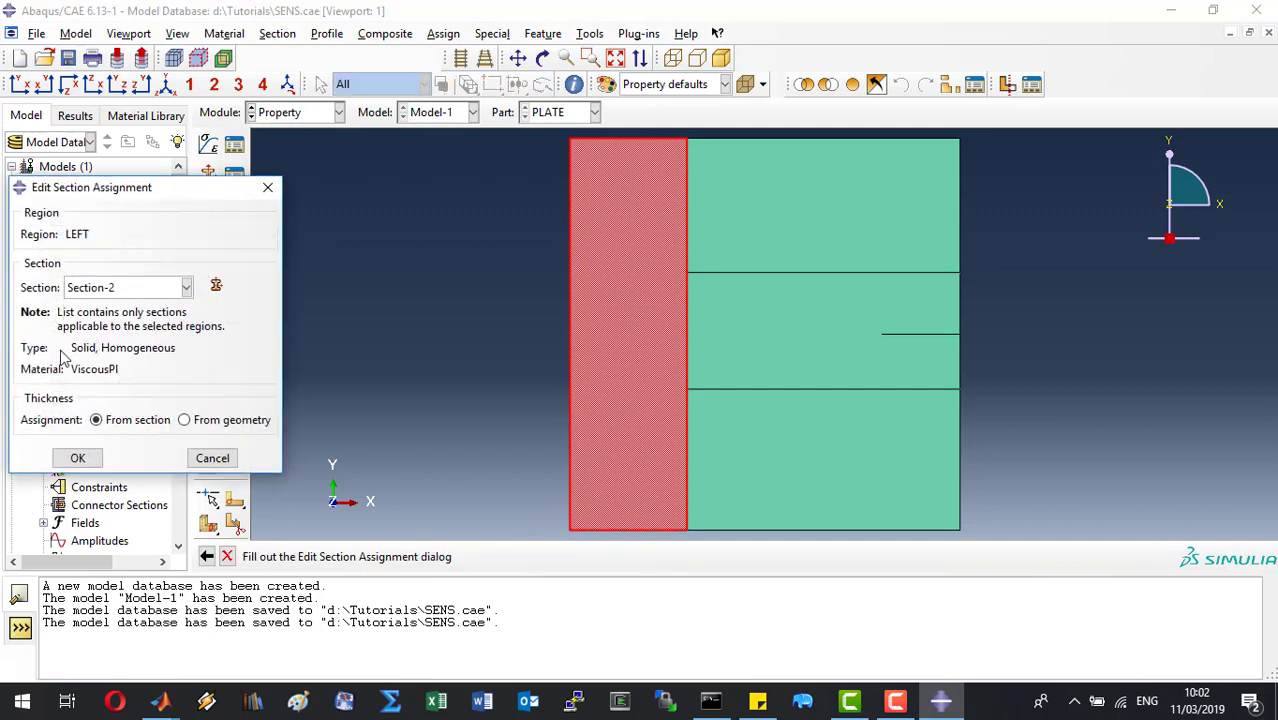
{"action": "left_click", "coordinate": [77, 458]}
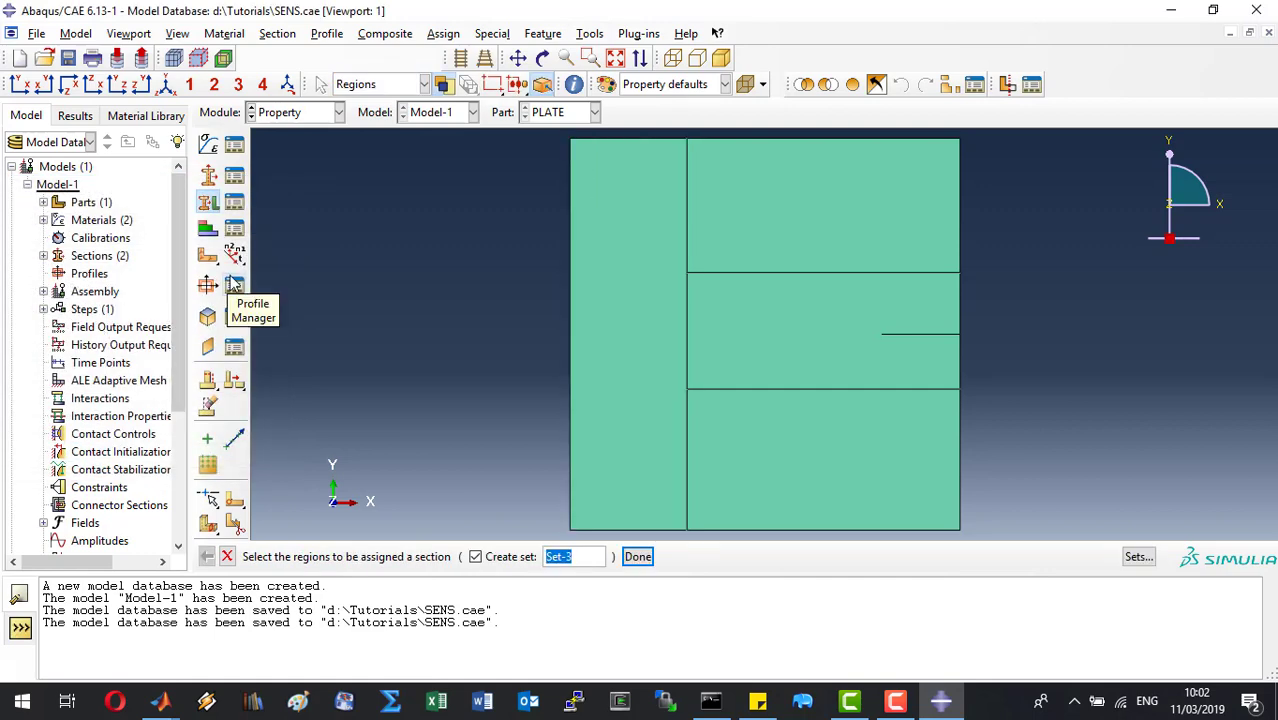
{"action": "key", "text": "ctrl+s"}
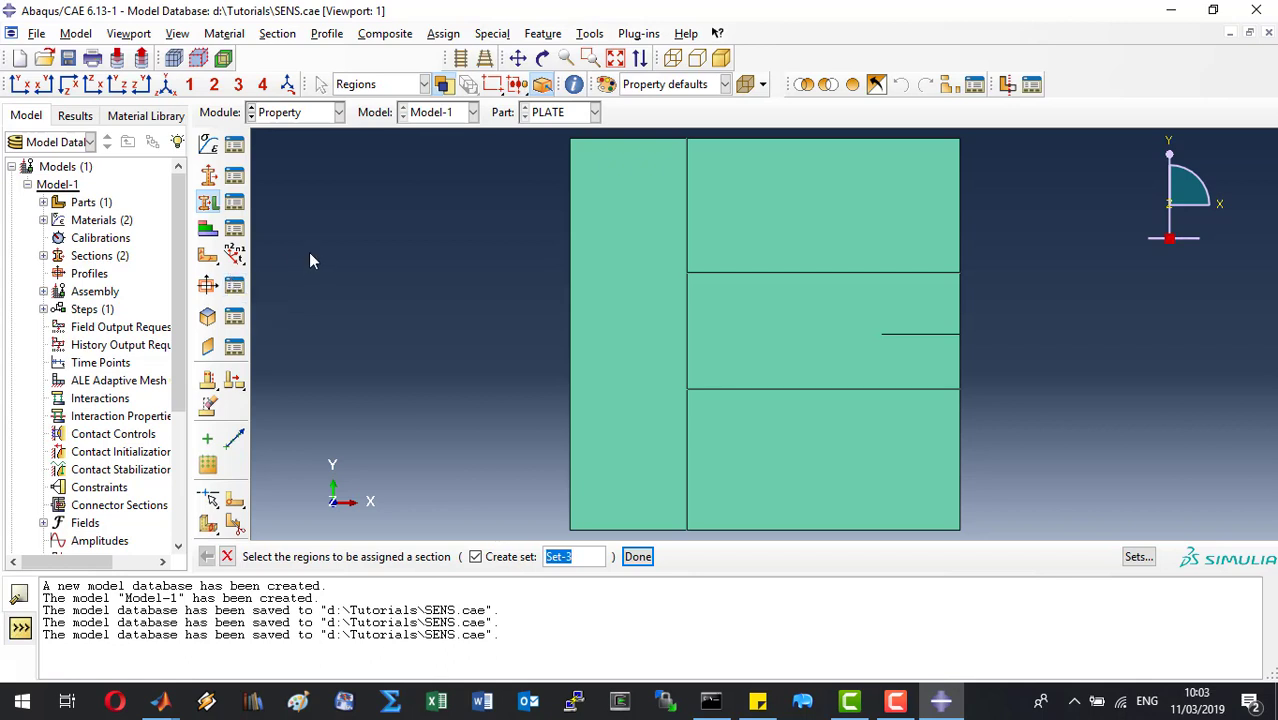
Create a dependent instance of the PLATE part in the Assembly module
{"action": "left_click", "coordinate": [313, 118]}
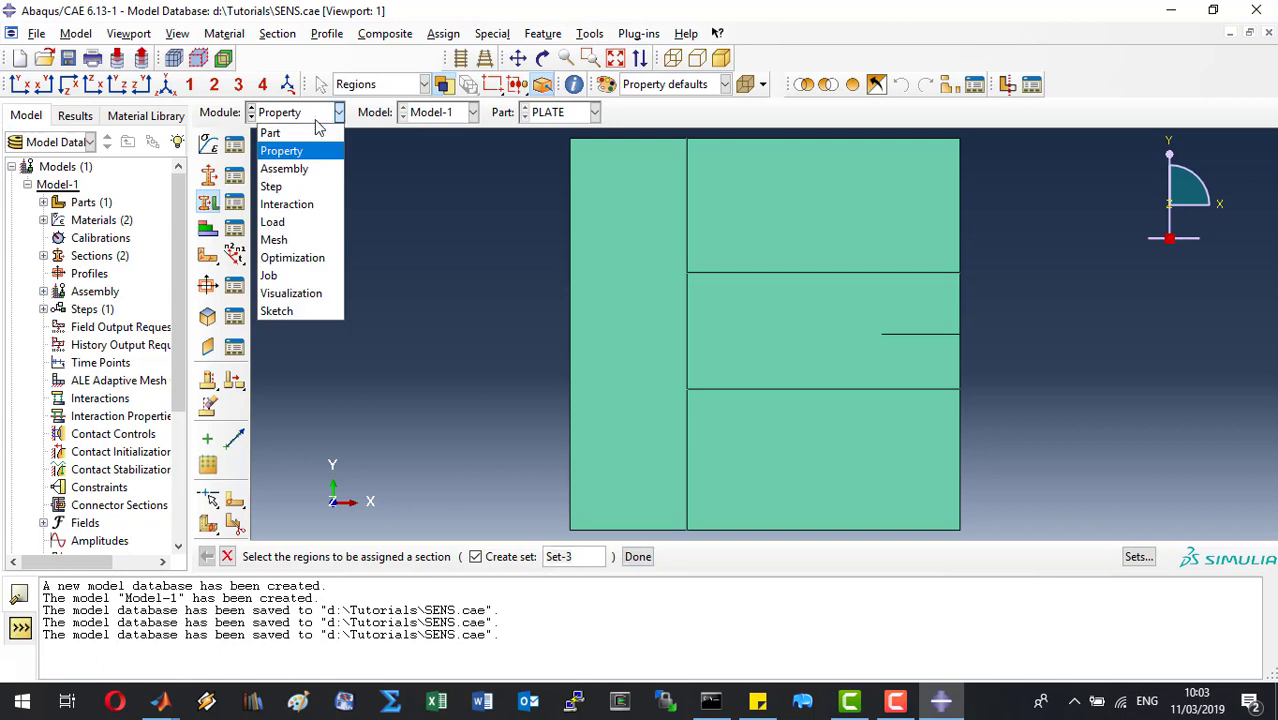
{"action": "left_click", "coordinate": [304, 169]}
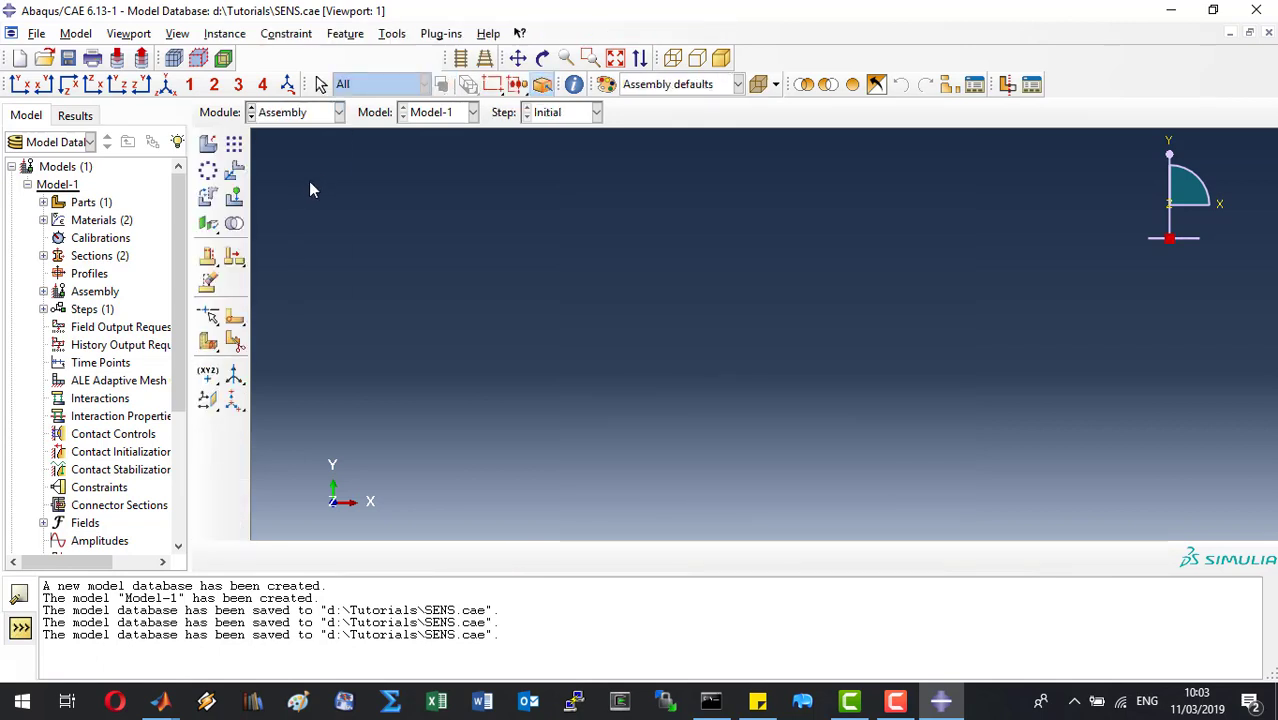
{"action": "left_click", "coordinate": [208, 145]}
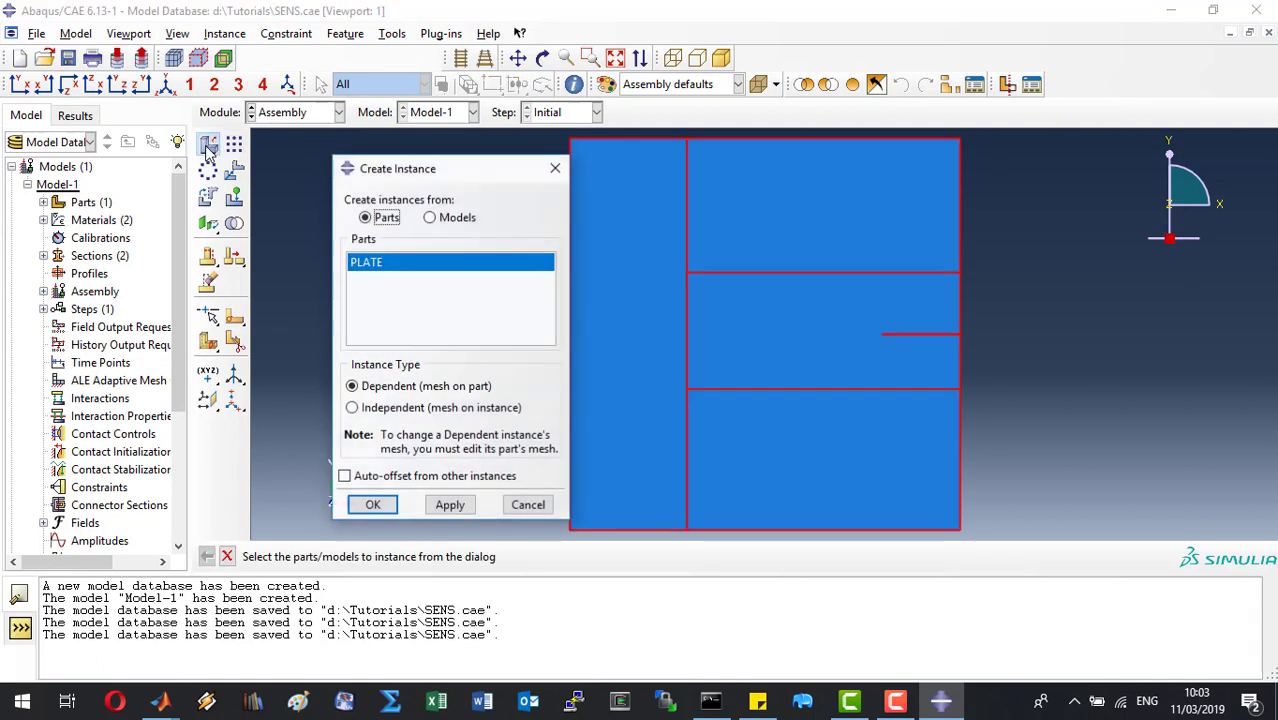
{"action": "left_click", "coordinate": [375, 505]}
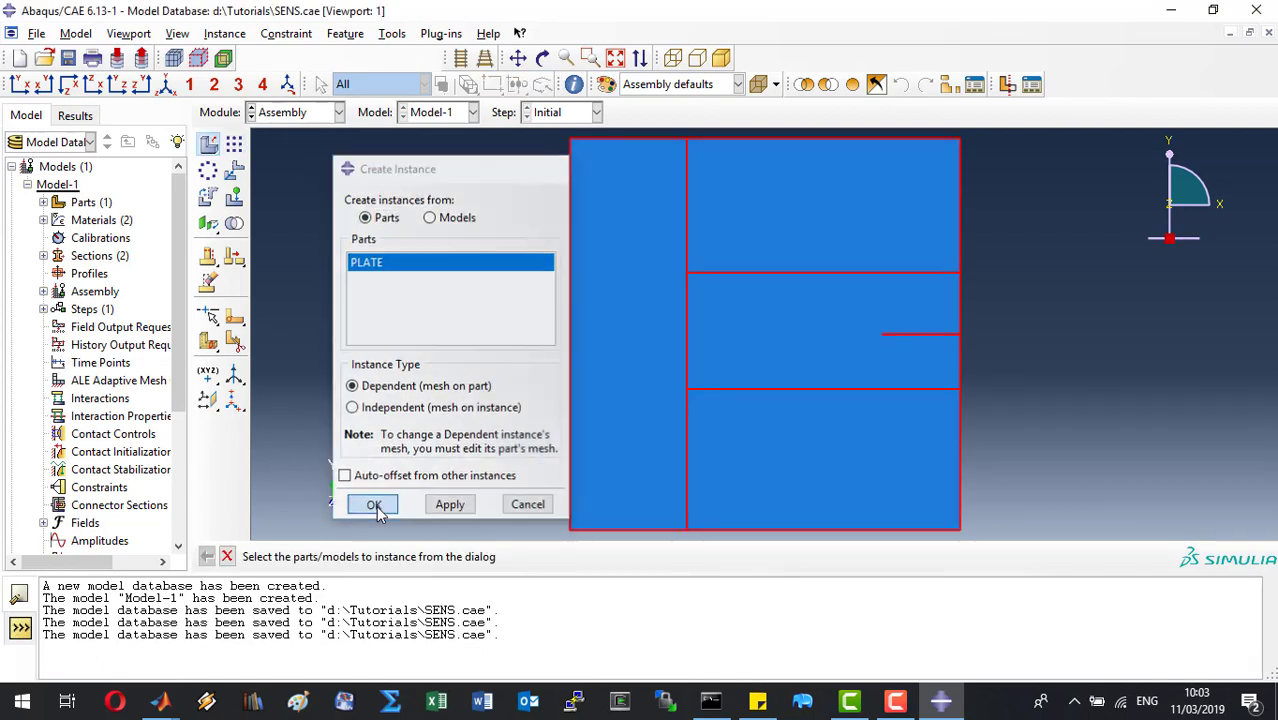
Create an assembly set named btm from the two bottom edges of the plate
{"action": "left_click", "coordinate": [44, 291]}
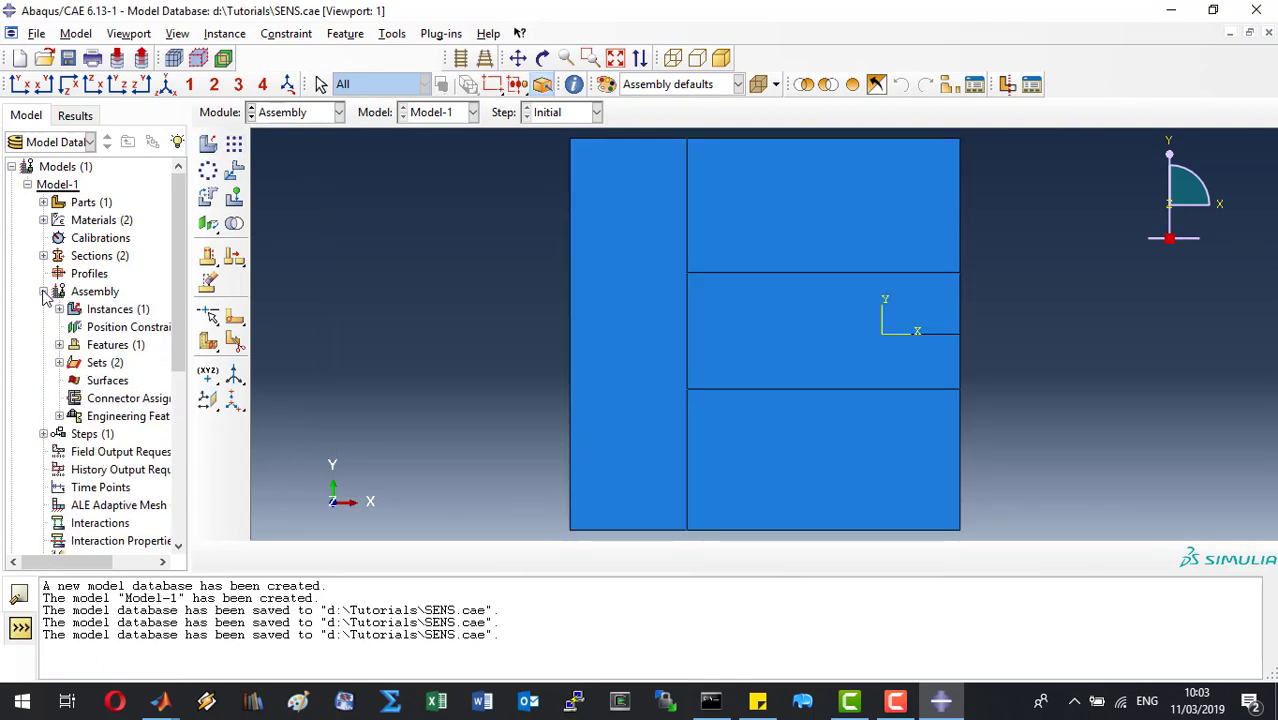
{"action": "double_click", "coordinate": [100, 362]}
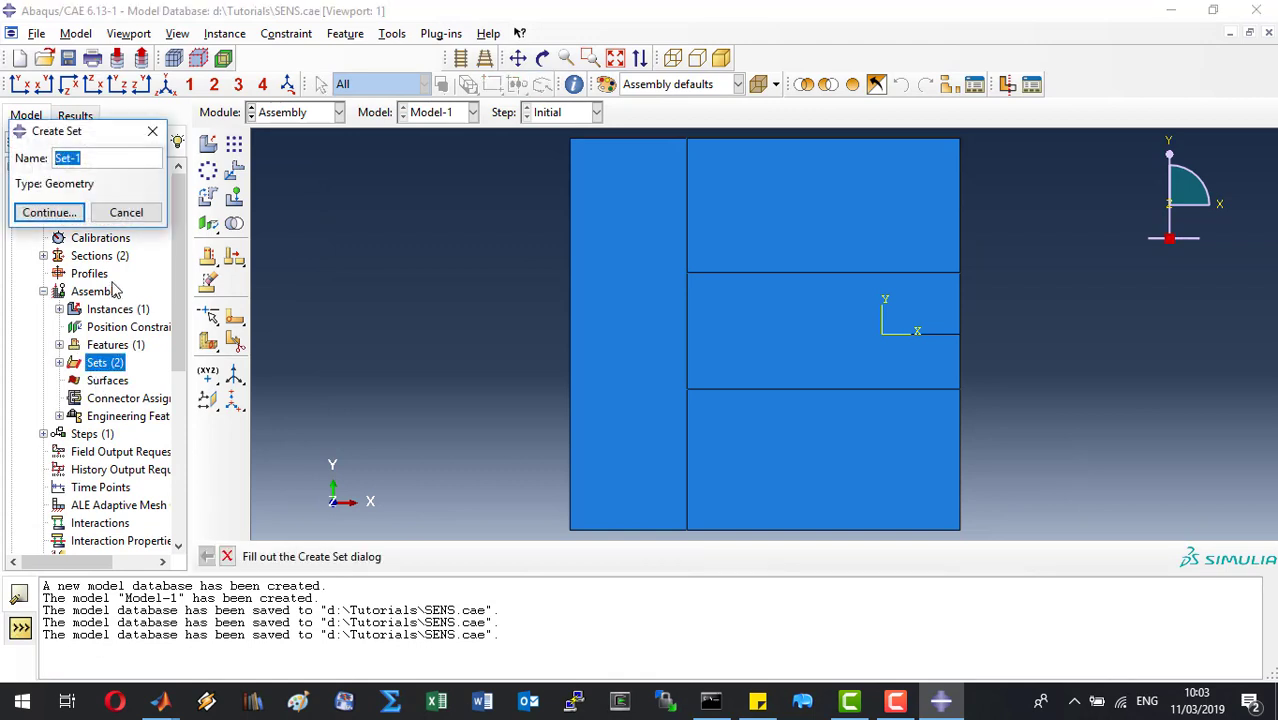
{"action": "type", "text": "btm"}
{"action": "left_click", "coordinate": [49, 212]}
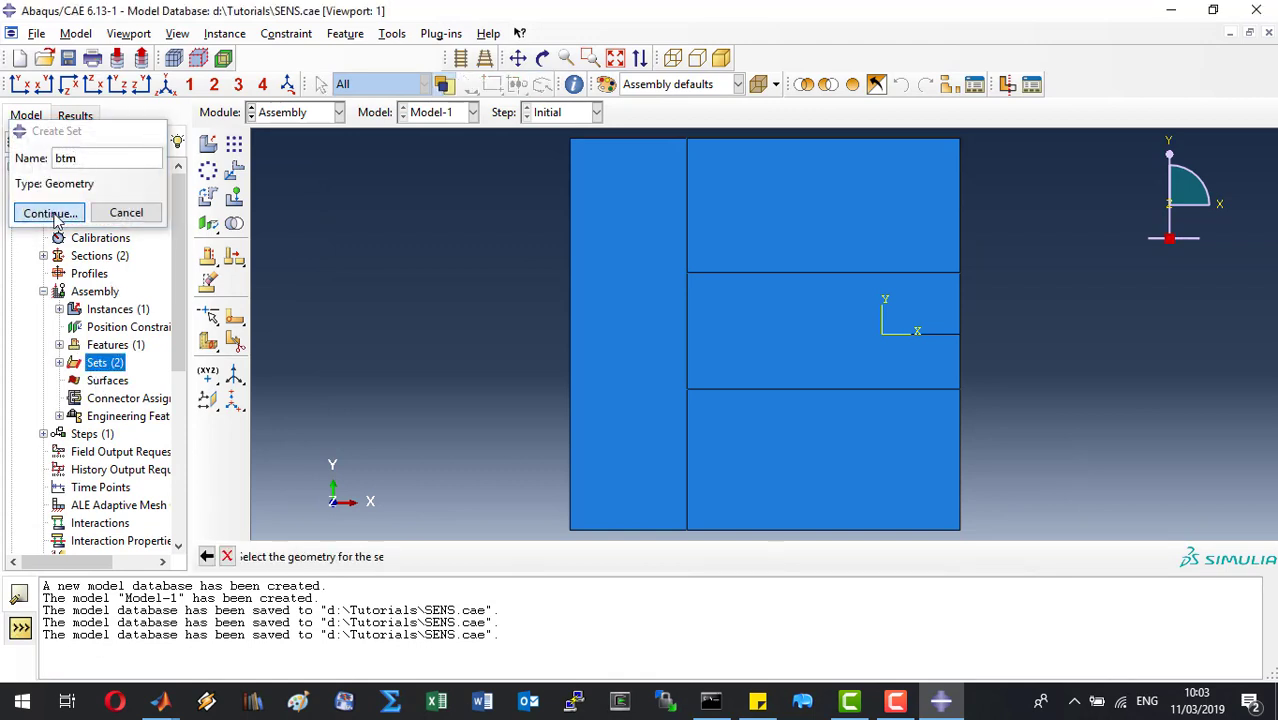
{"action": "left_click", "coordinate": [588, 530]}
{"action": "left_click", "coordinate": [800, 537], "text": "shift"}
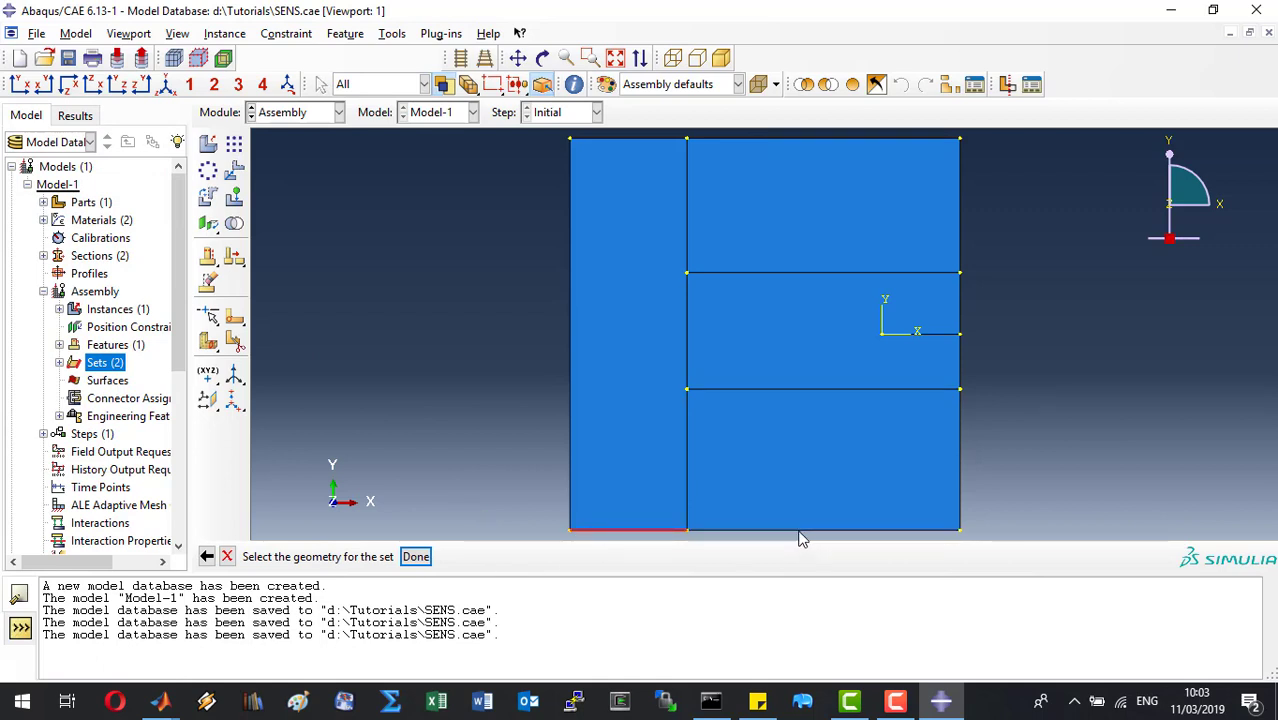
{"action": "left_click", "coordinate": [415, 559]}
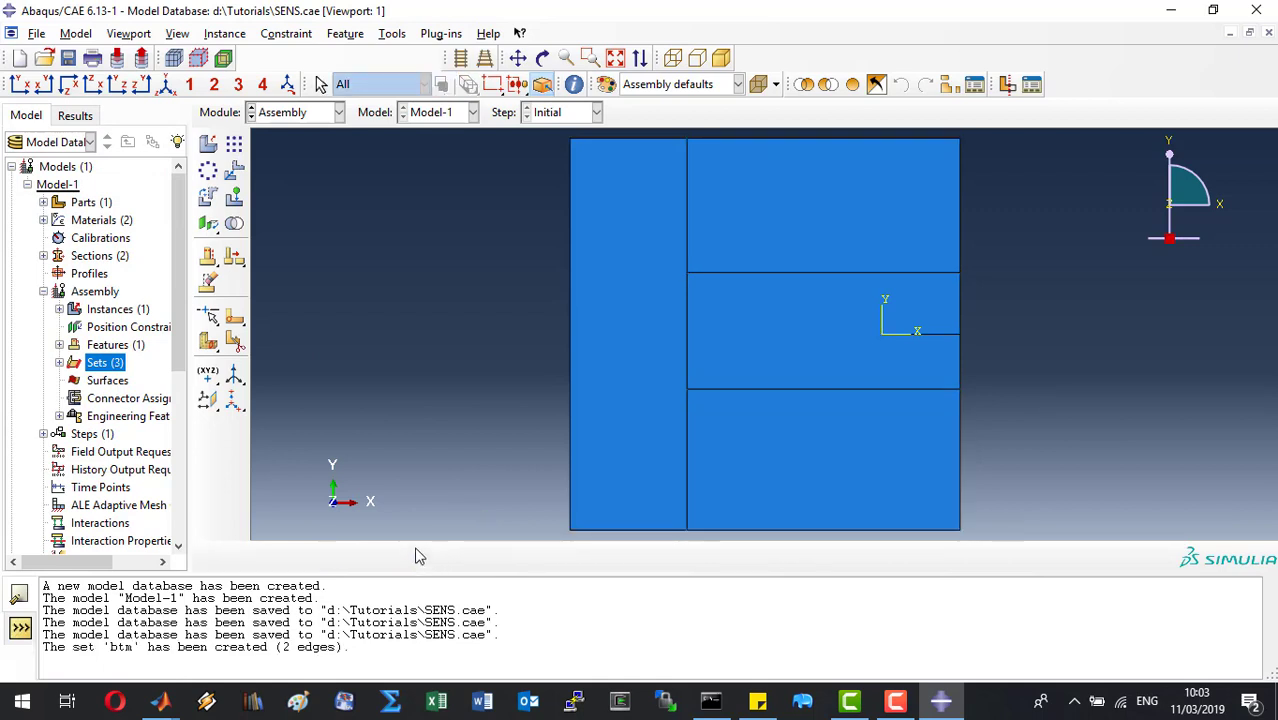
Create an assembly set named top from the two top edges of the plate
{"action": "double_click", "coordinate": [115, 368]}
{"action": "type", "text": "top"}
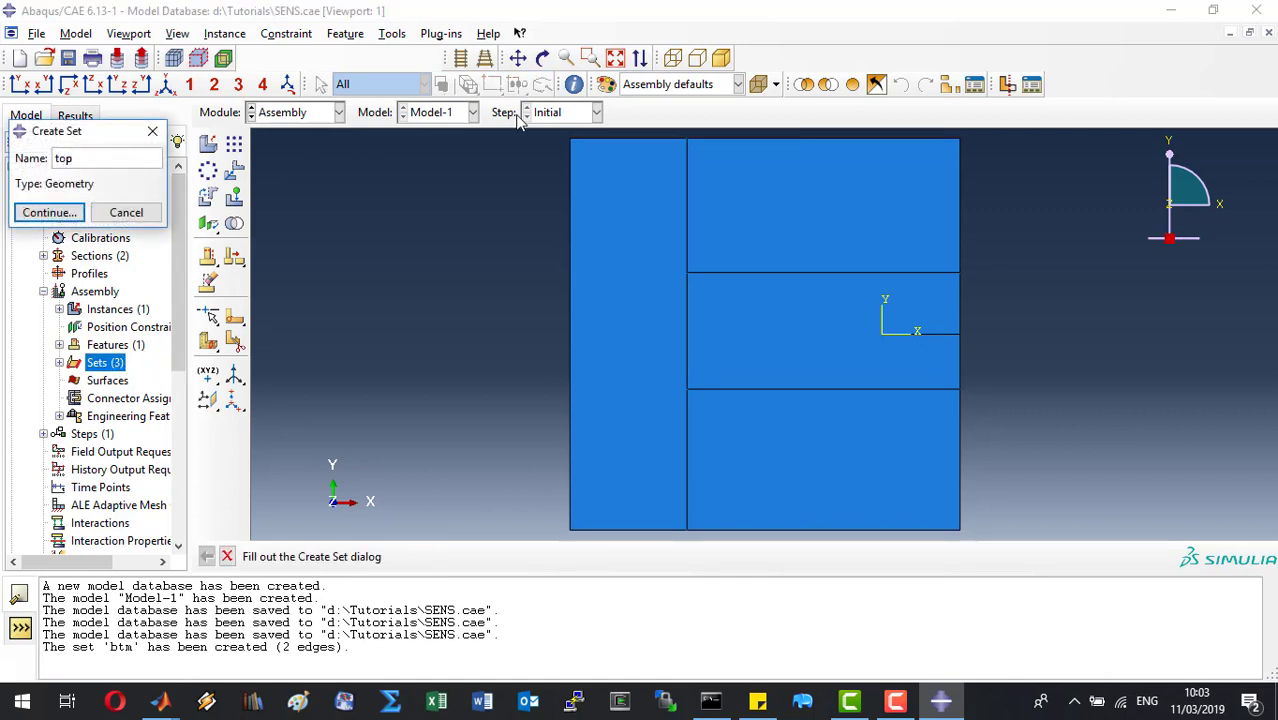
{"action": "key", "text": "Return"}
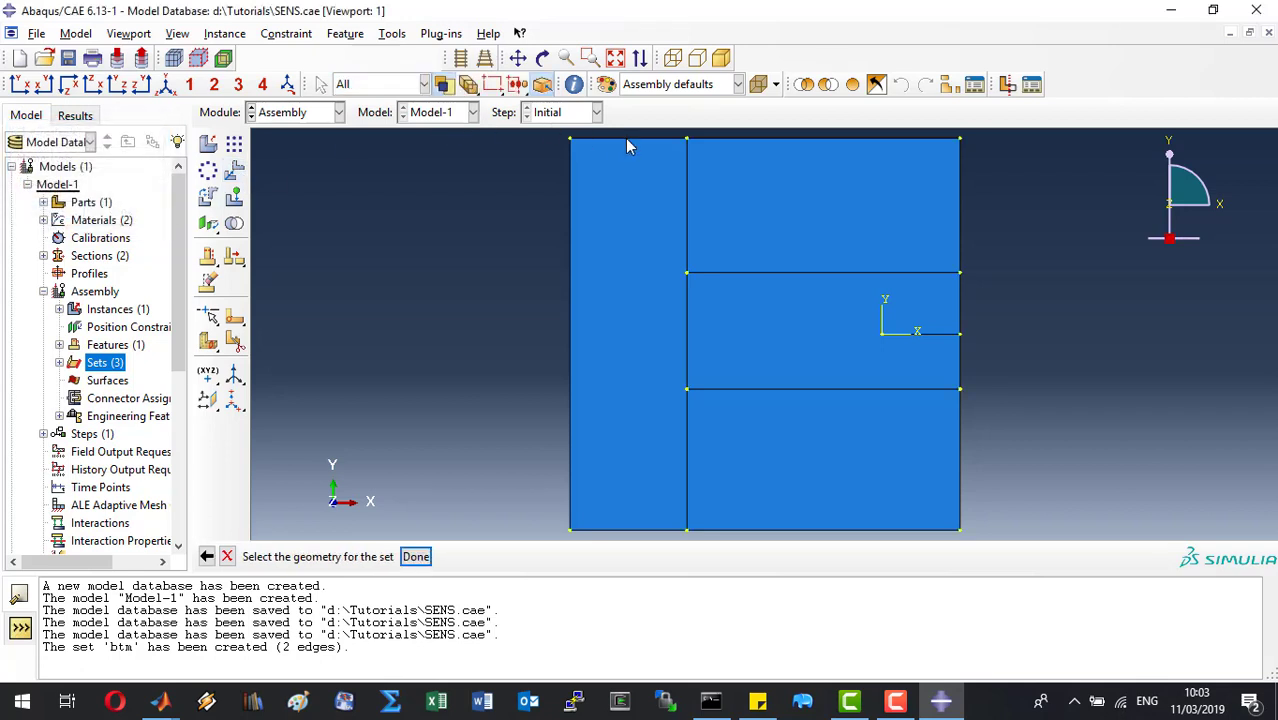
{"action": "left_click", "coordinate": [656, 142]}
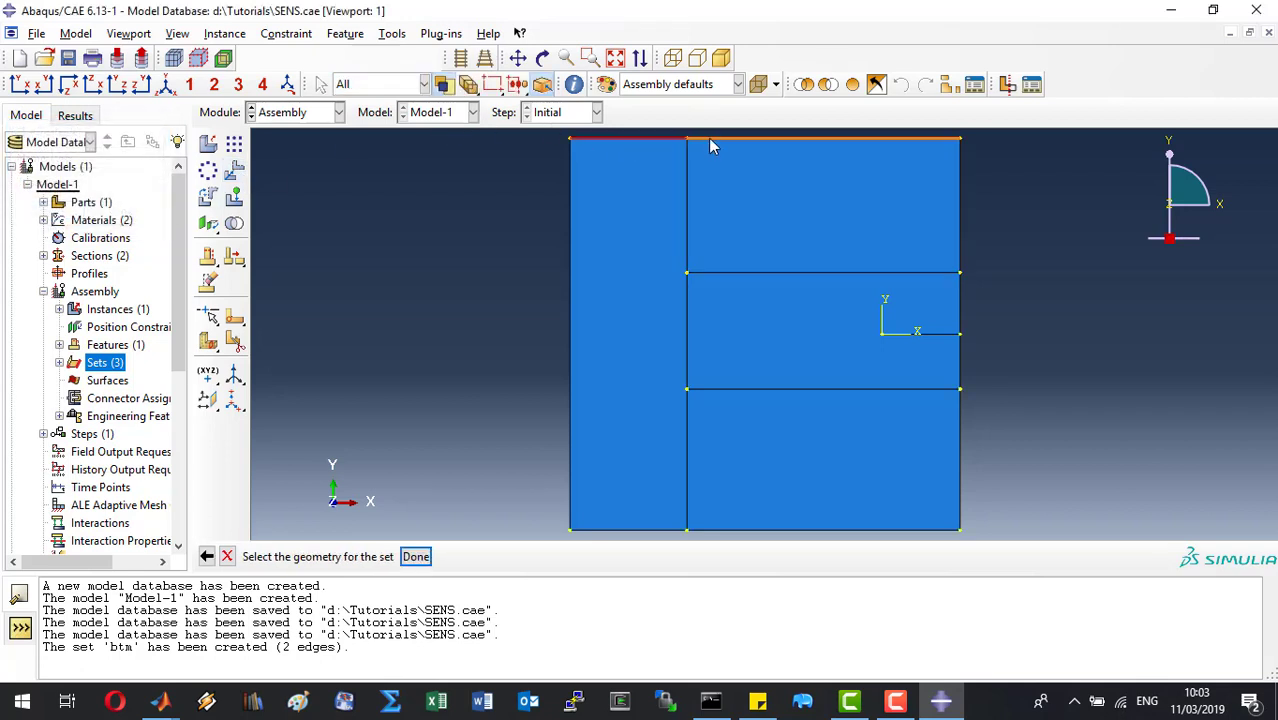
{"action": "left_click", "coordinate": [416, 556]}
Create a datum point offset by 1 in Y from the vertex where the vertical partition line meets the top edge
{"action": "left_click_drag", "start_coordinate": [208, 375], "coordinate": [275, 377]}
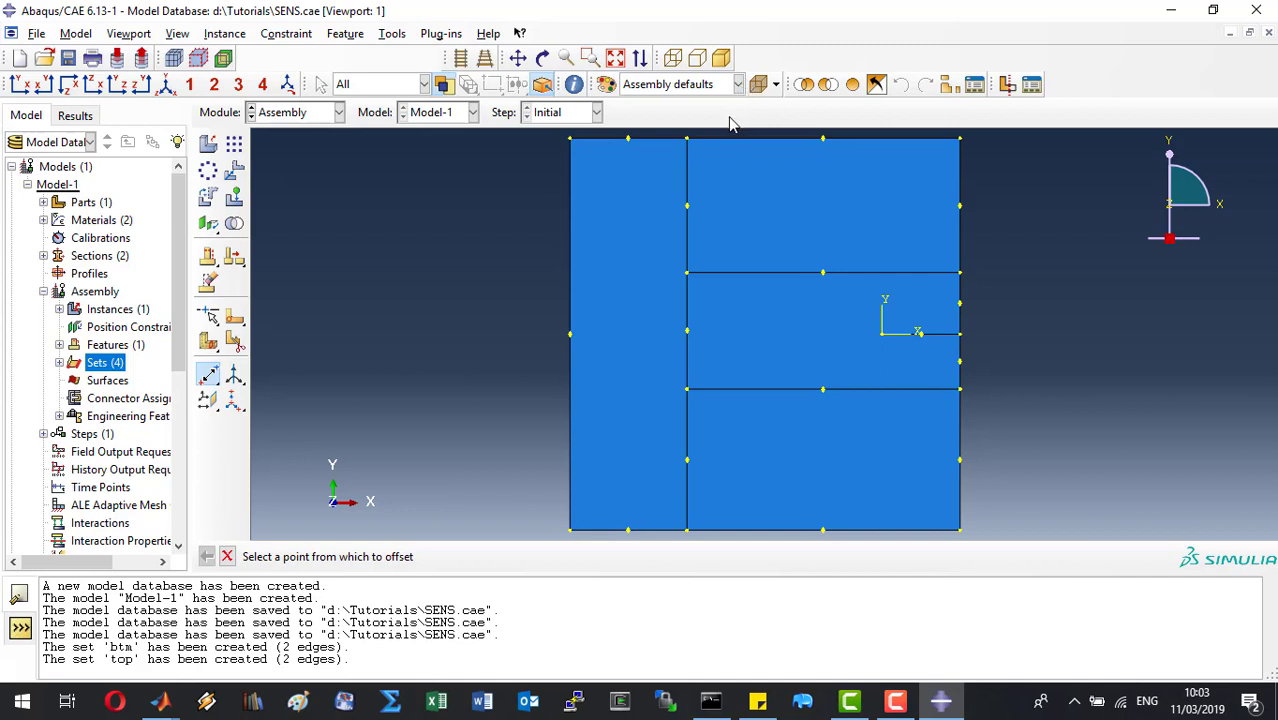
{"action": "left_click", "coordinate": [686, 140]}
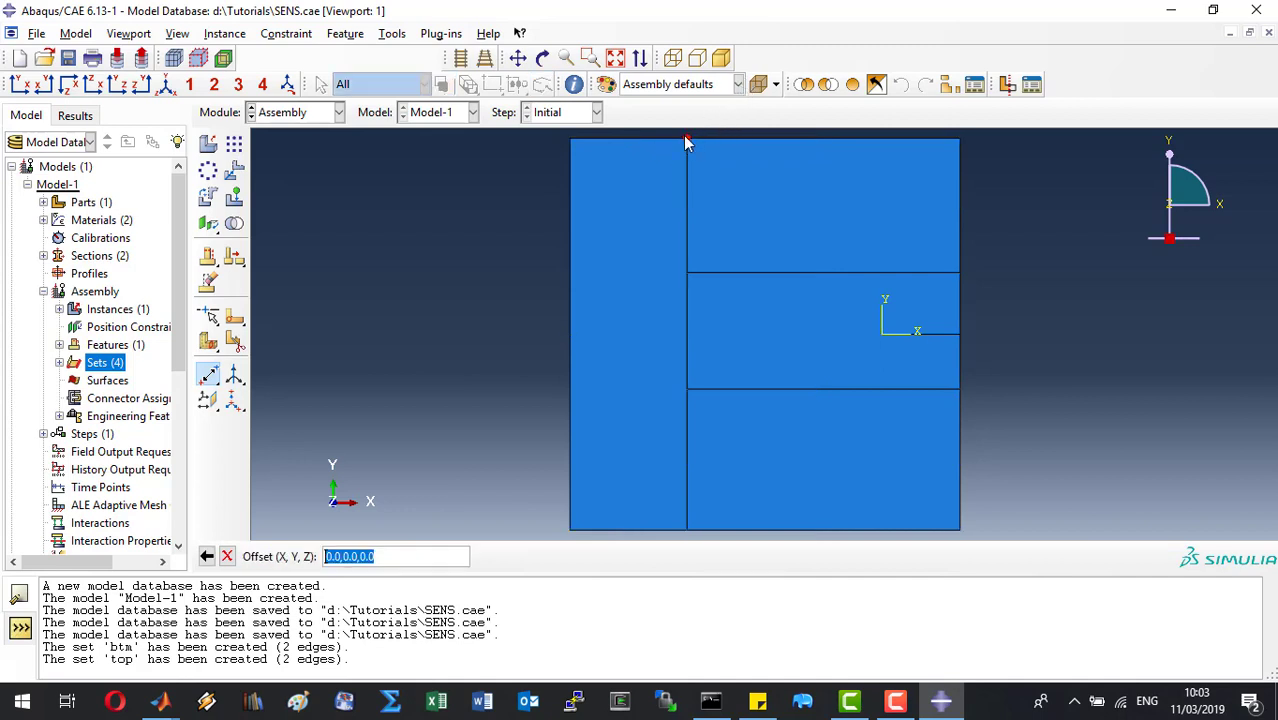
{"action": "left_click", "coordinate": [355, 556]}
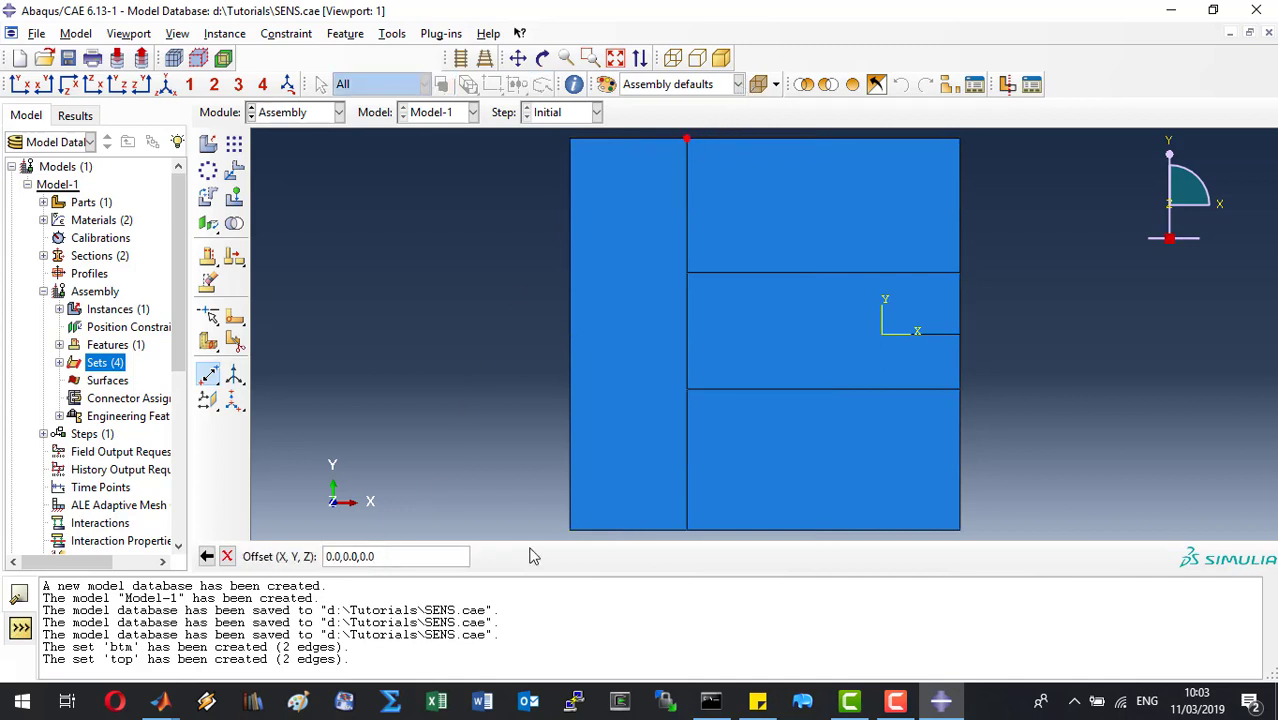
{"action": "type", "text": "1"}
{"action": "key", "text": "Return"}
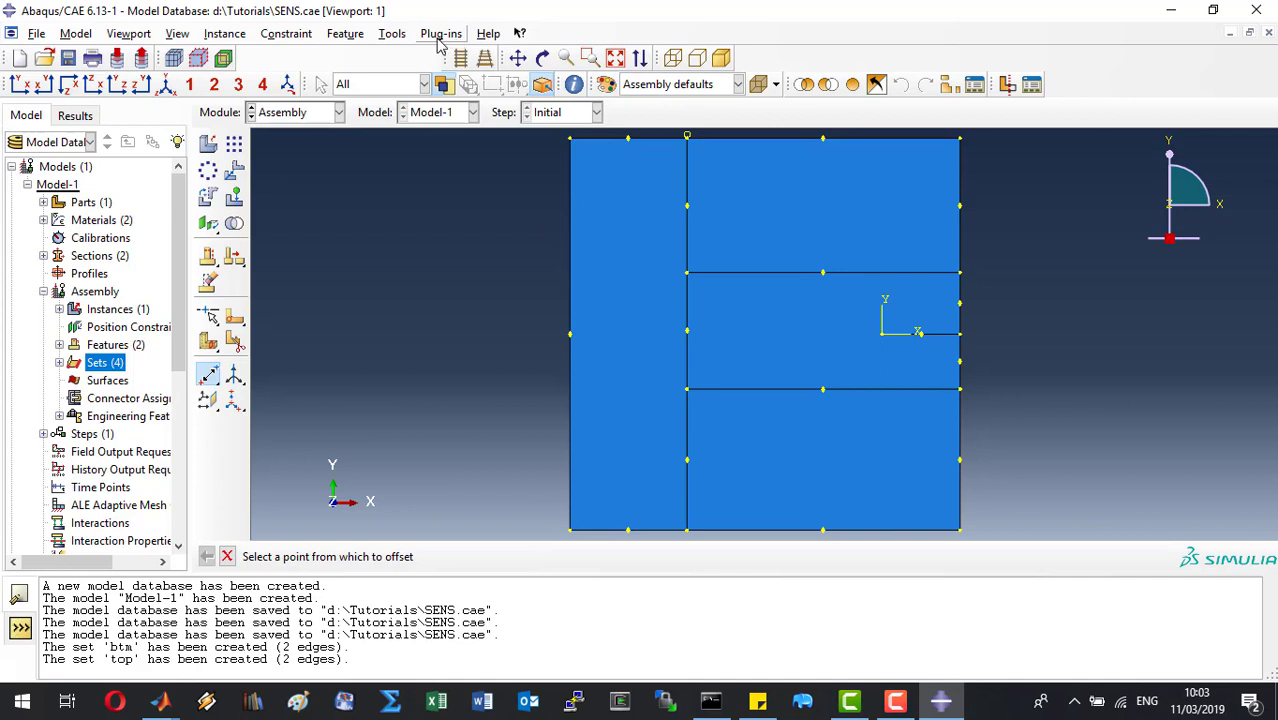
Create a reference point at the datum point just above the plate's top edge
{"action": "left_click", "coordinate": [398, 38]}
{"action": "left_click", "coordinate": [428, 74]}
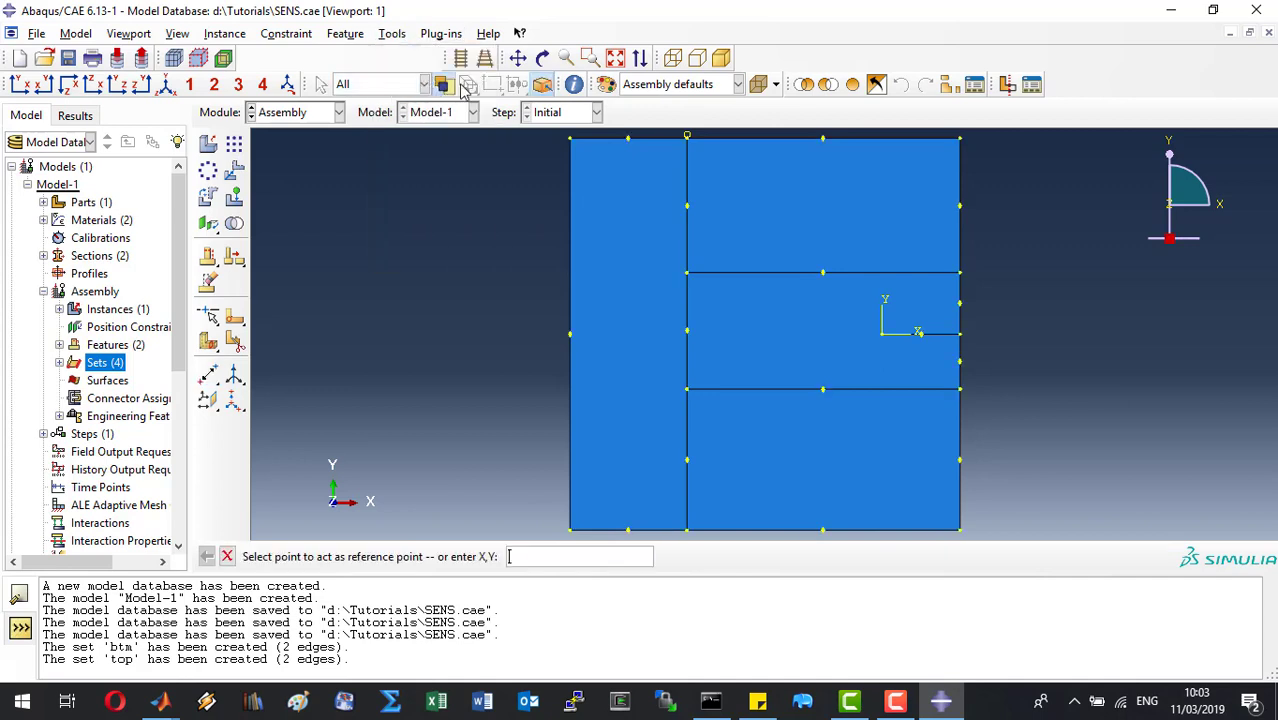
{"action": "left_click", "coordinate": [688, 136]}
Create an assembly set named RP containing the reference point above the plate
{"action": "double_click", "coordinate": [98, 364]}
{"action": "type", "text": "RP"}
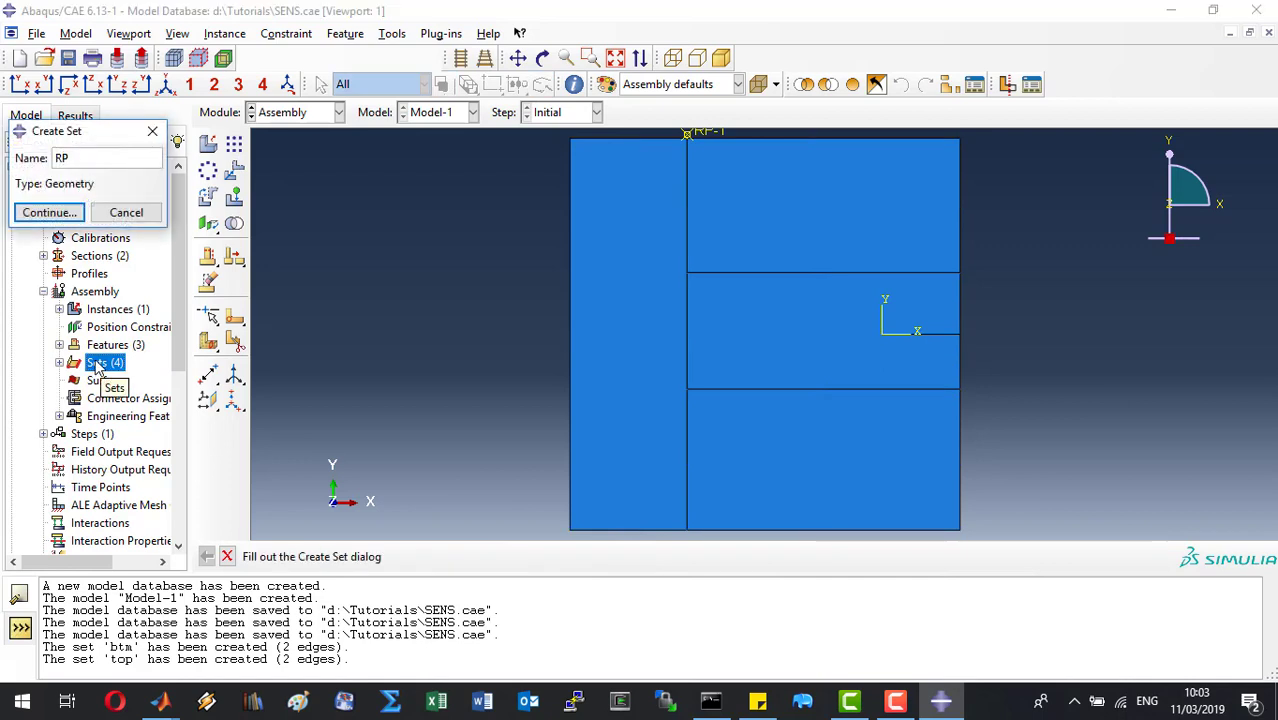
{"action": "left_click", "coordinate": [49, 212]}
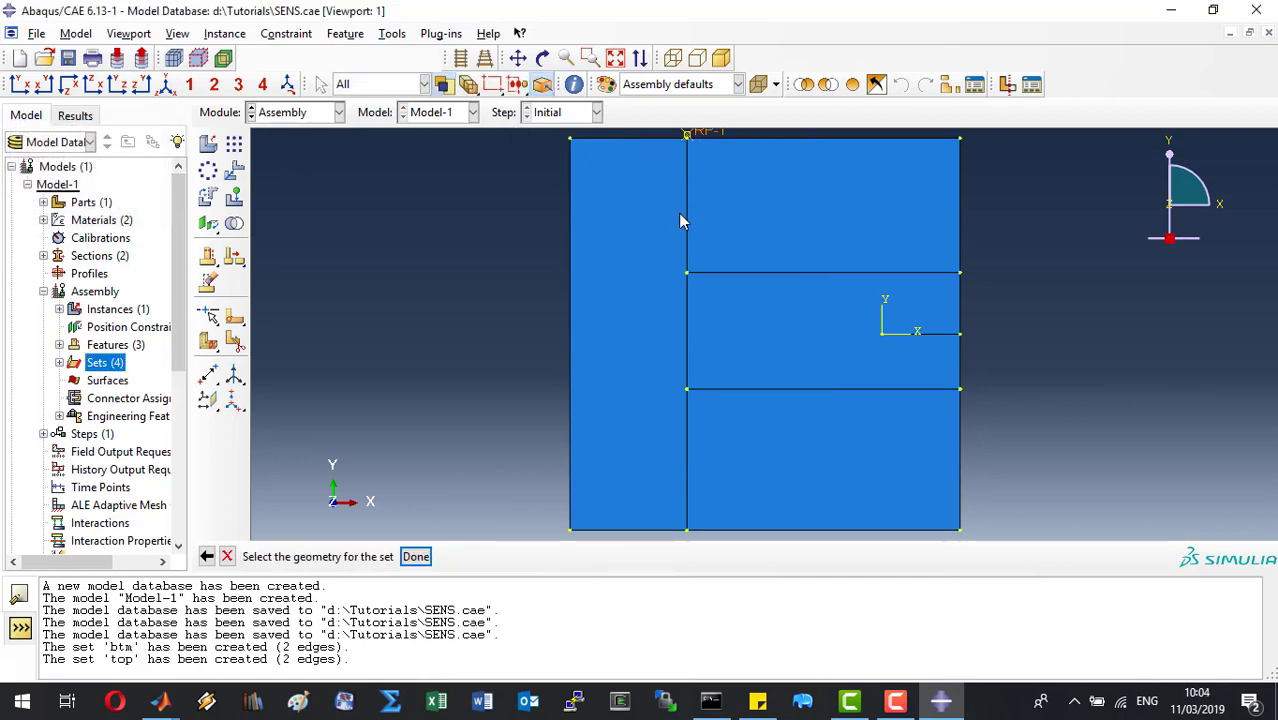
{"action": "left_click", "coordinate": [418, 557]}
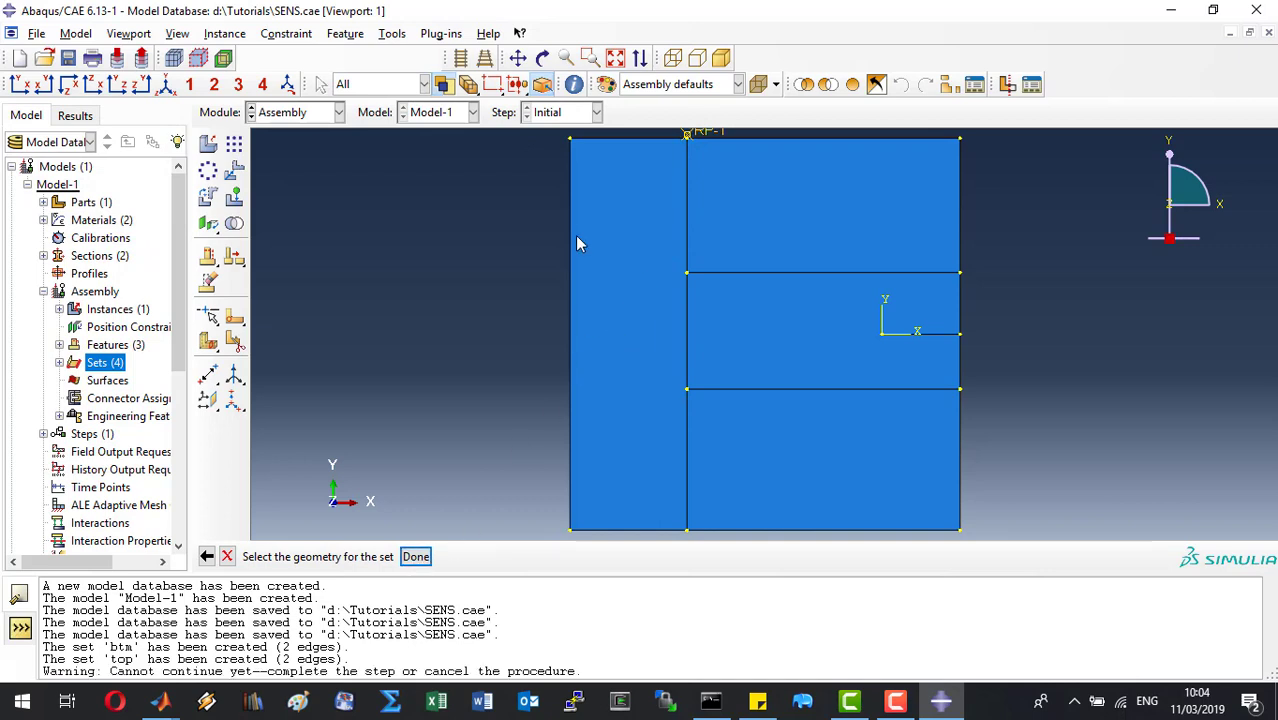
{"action": "left_click", "coordinate": [698, 138]}
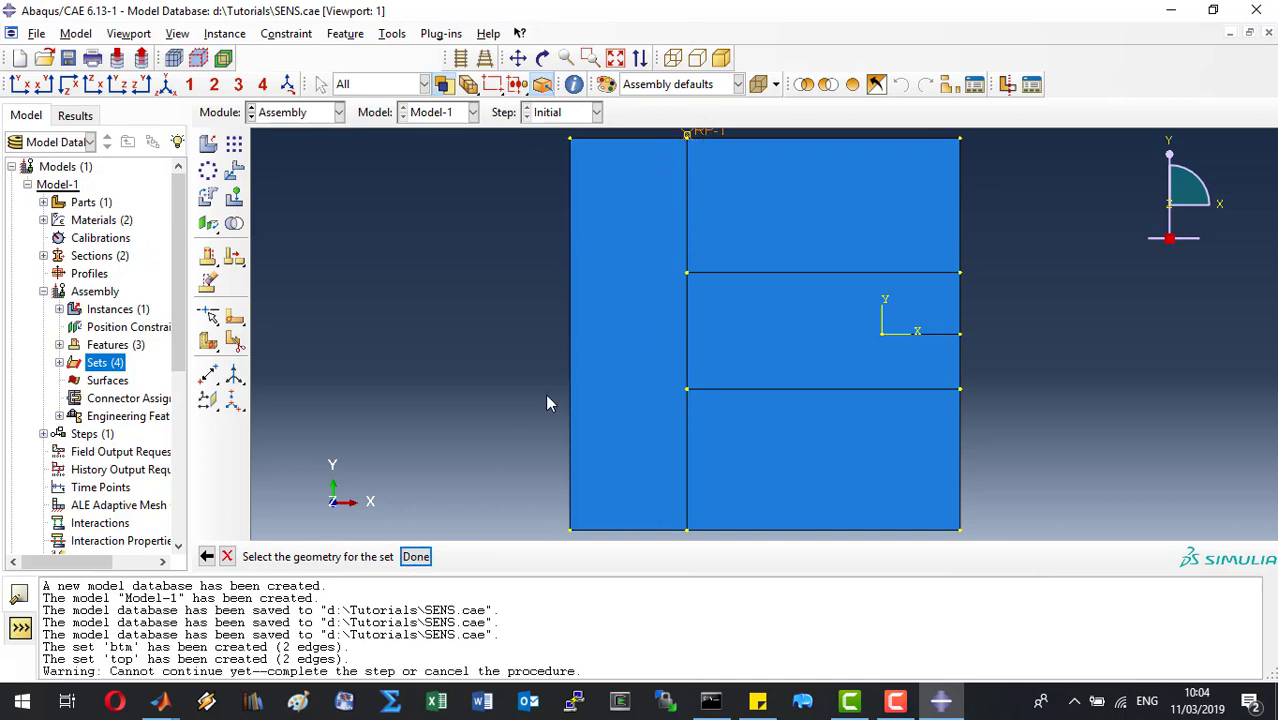
{"action": "left_click", "coordinate": [412, 560]}
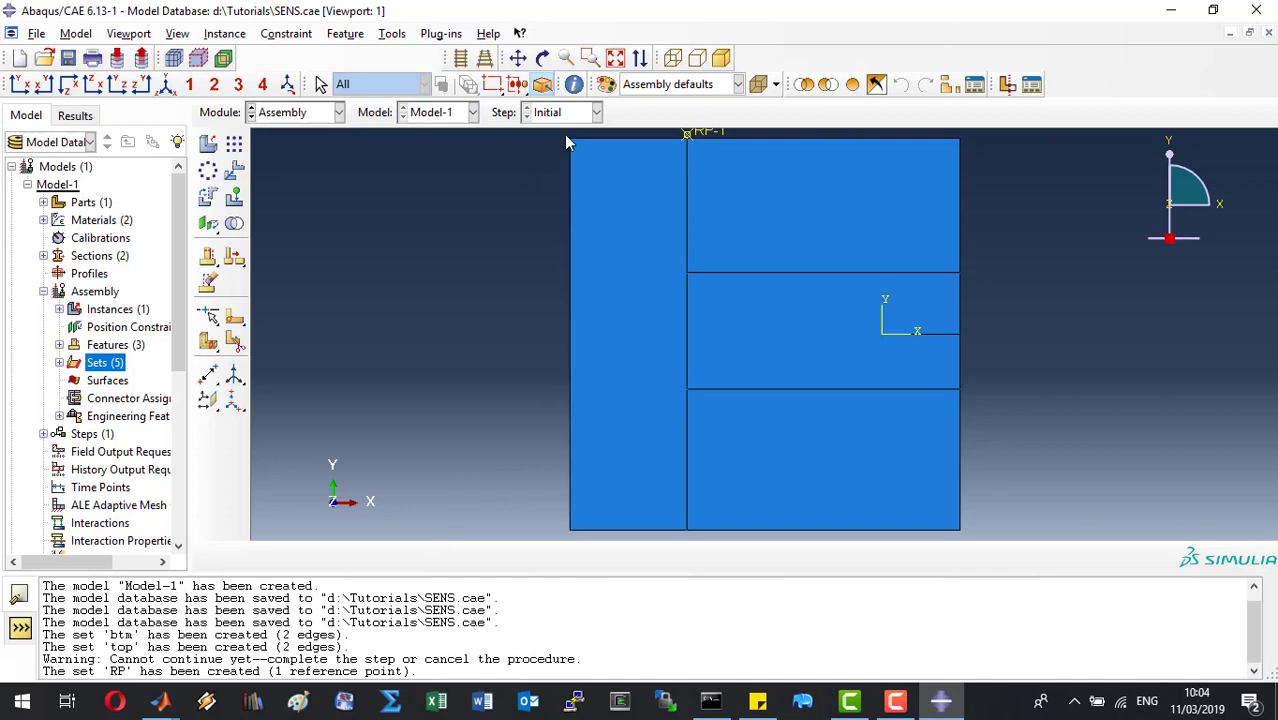
{"action": "left_click", "coordinate": [615, 57]}
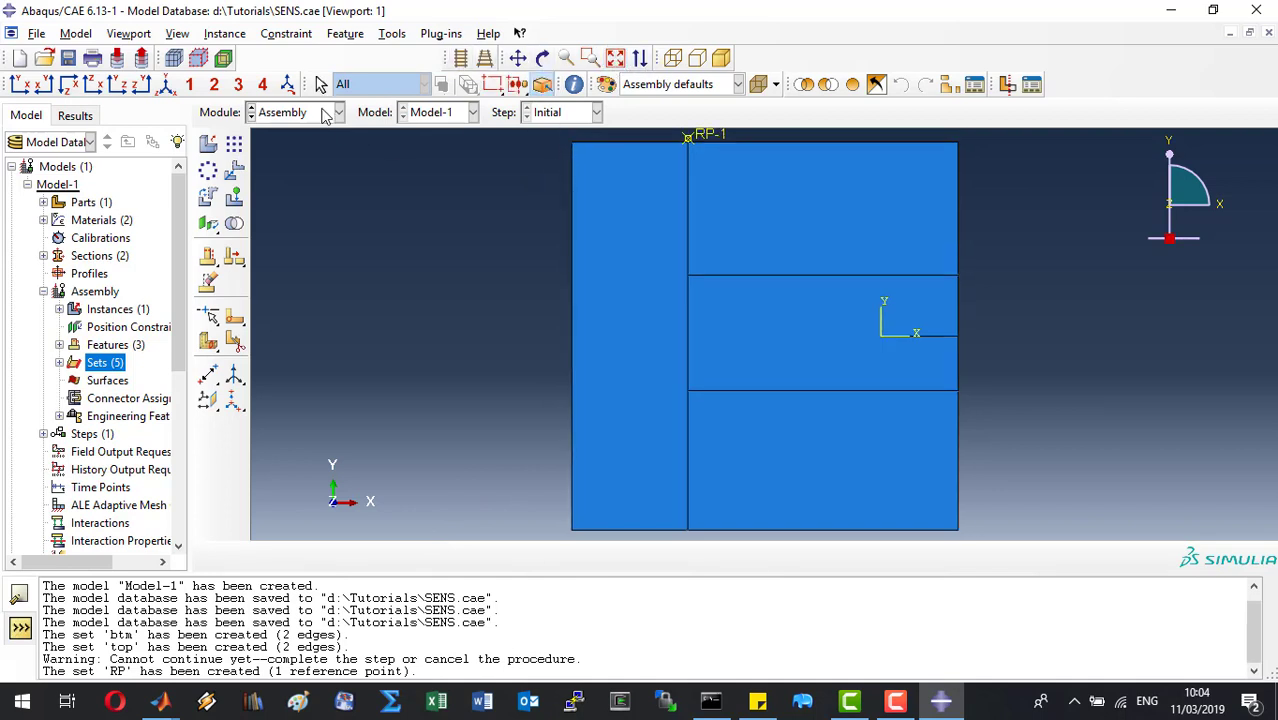
Create a Static, General step after the Initial step with fixed incrementation and a maximum of 1000 increments
{"action": "left_click", "coordinate": [325, 112]}
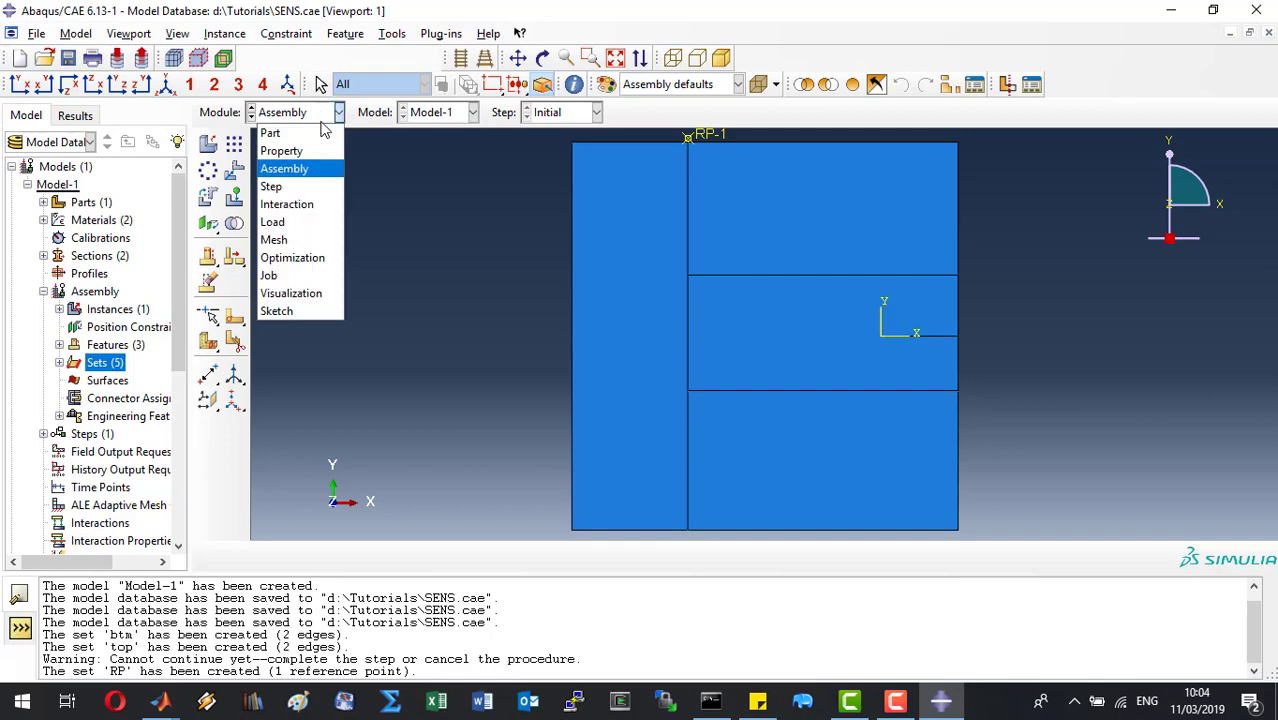
{"action": "left_click", "coordinate": [312, 186]}
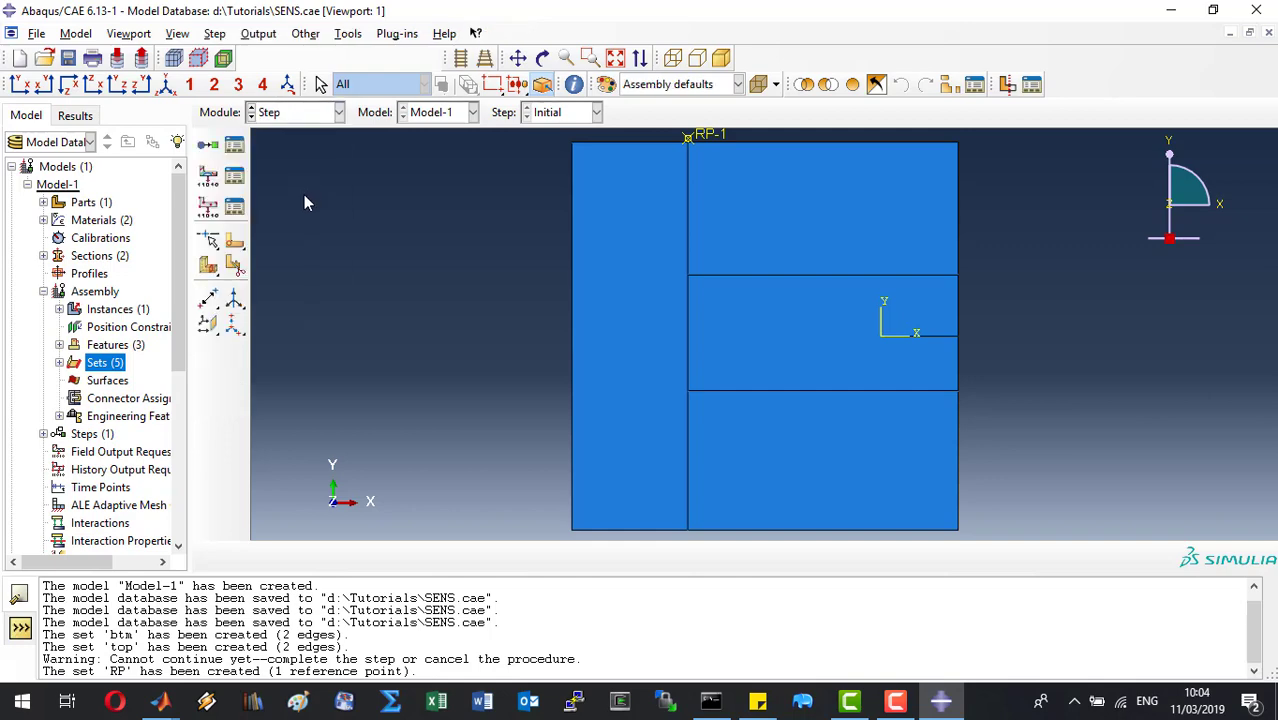
{"action": "left_click", "coordinate": [208, 144]}
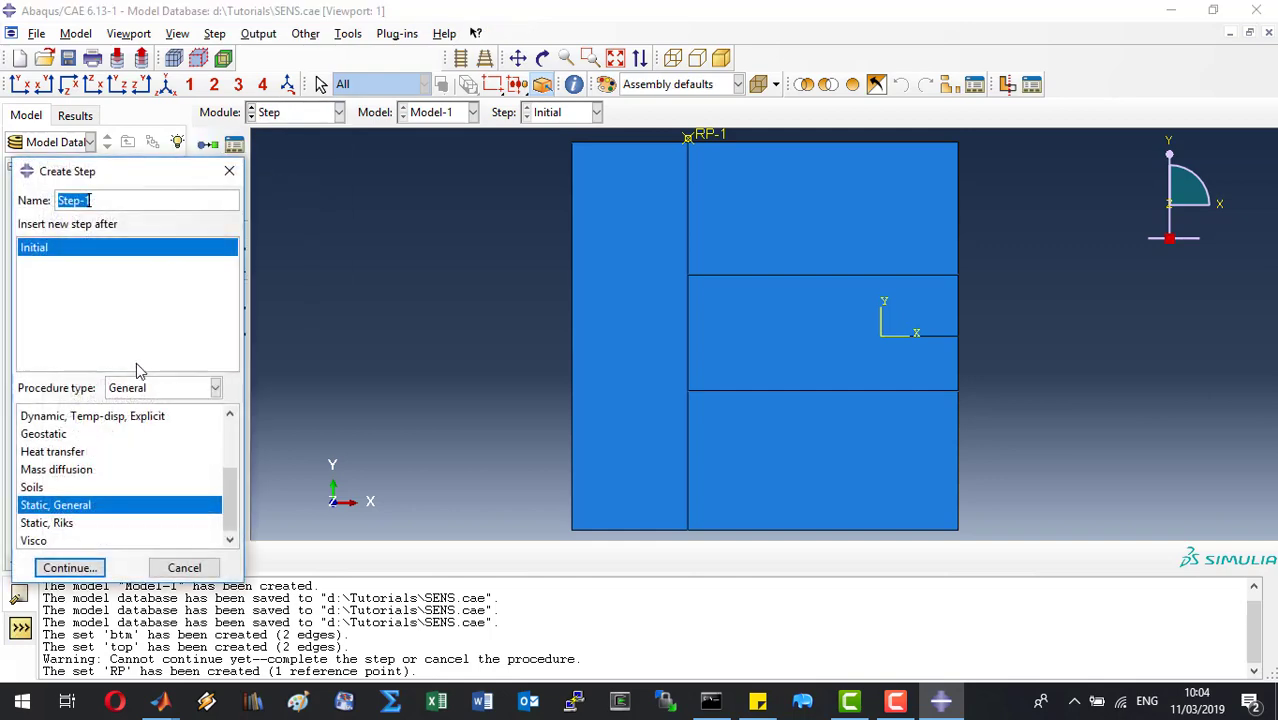
{"action": "left_click", "coordinate": [67, 567]}
{"action": "left_click", "coordinate": [420, 145]}
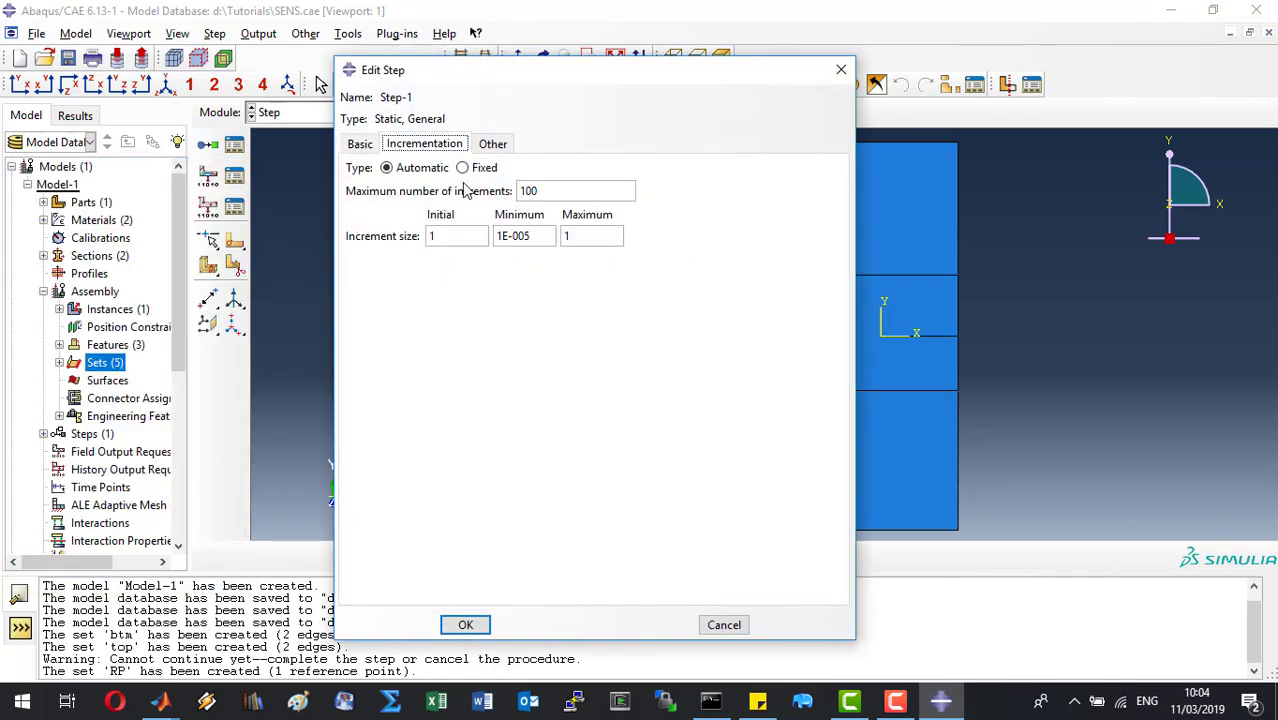
{"action": "left_click", "coordinate": [462, 168]}
{"action": "left_click", "coordinate": [559, 195]}
{"action": "type", "text": "0"}
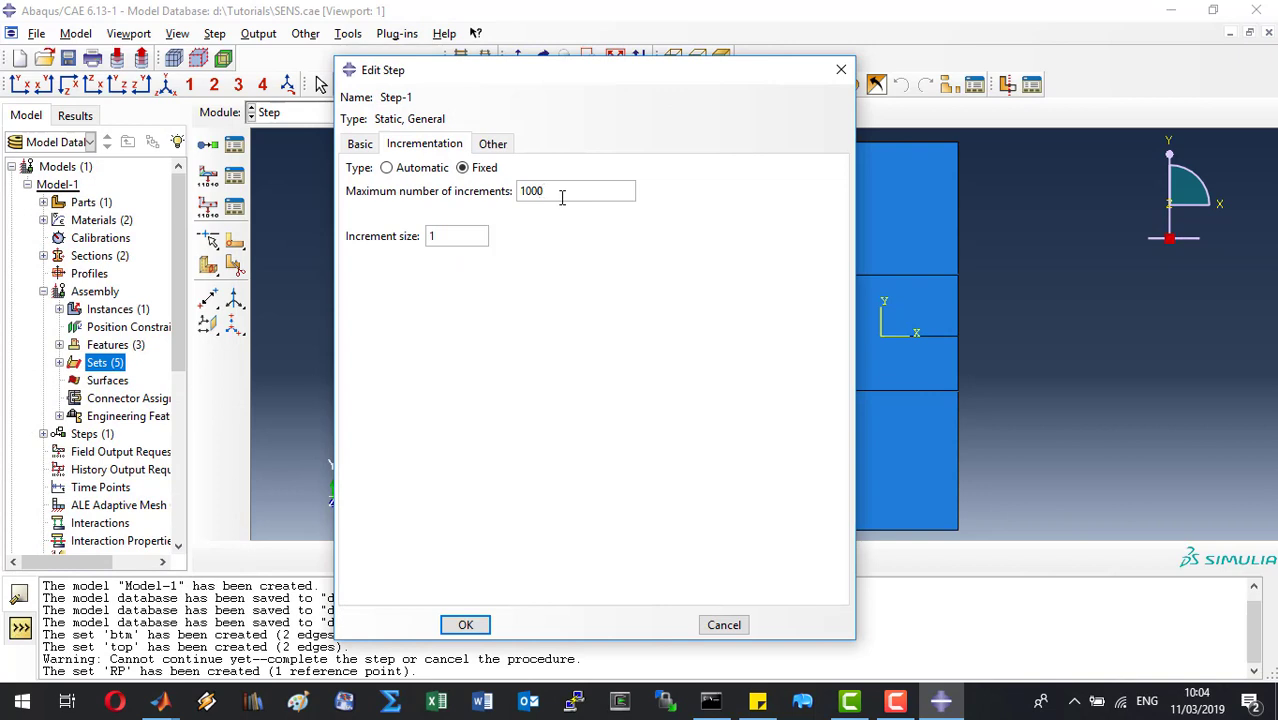
{"action": "double_click", "coordinate": [476, 235]}
{"action": "left_click", "coordinate": [482, 625]}
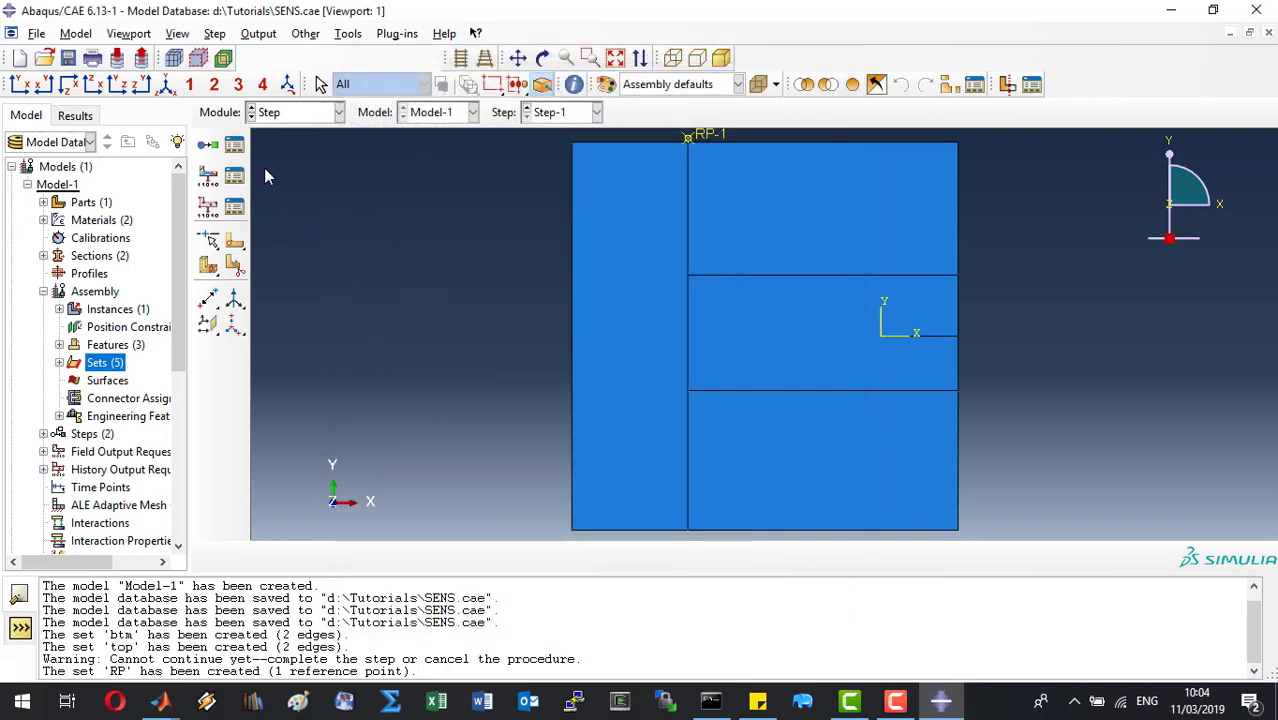
Restrict the field output request for Step-1 to the variables U, RF, S and E, and save the model database
{"action": "left_click", "coordinate": [234, 175]}
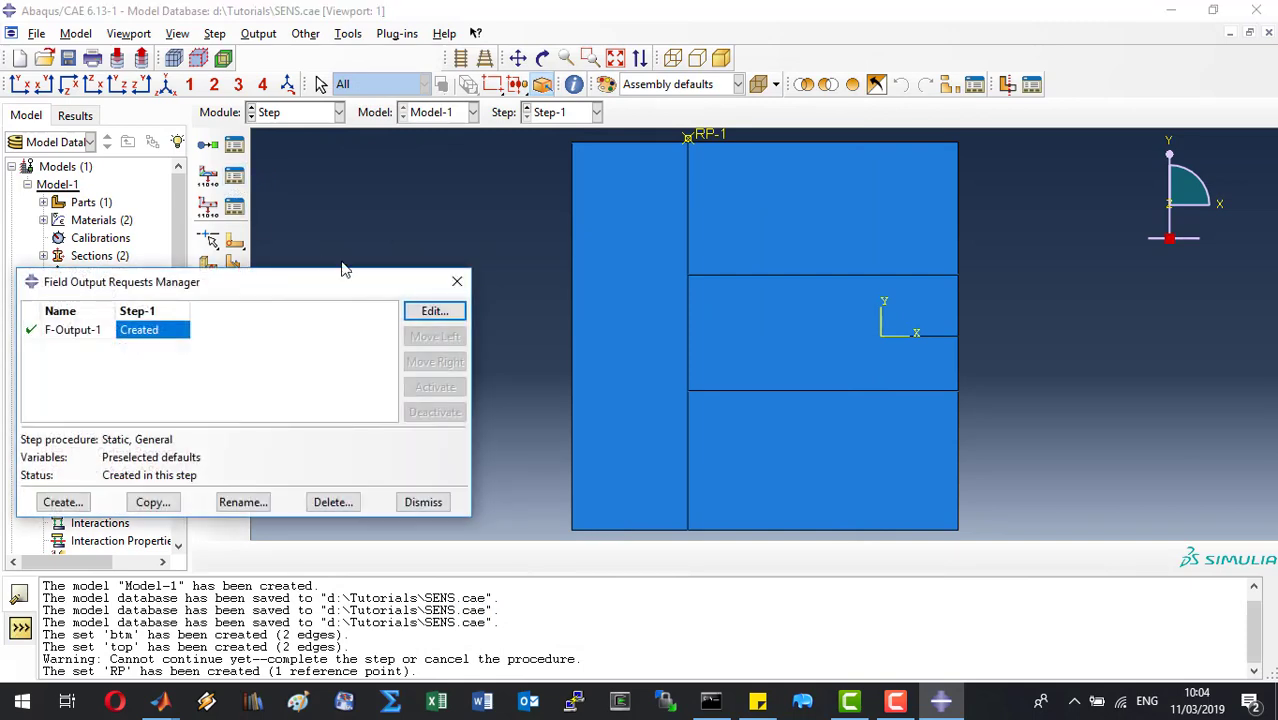
{"action": "left_click", "coordinate": [430, 313]}
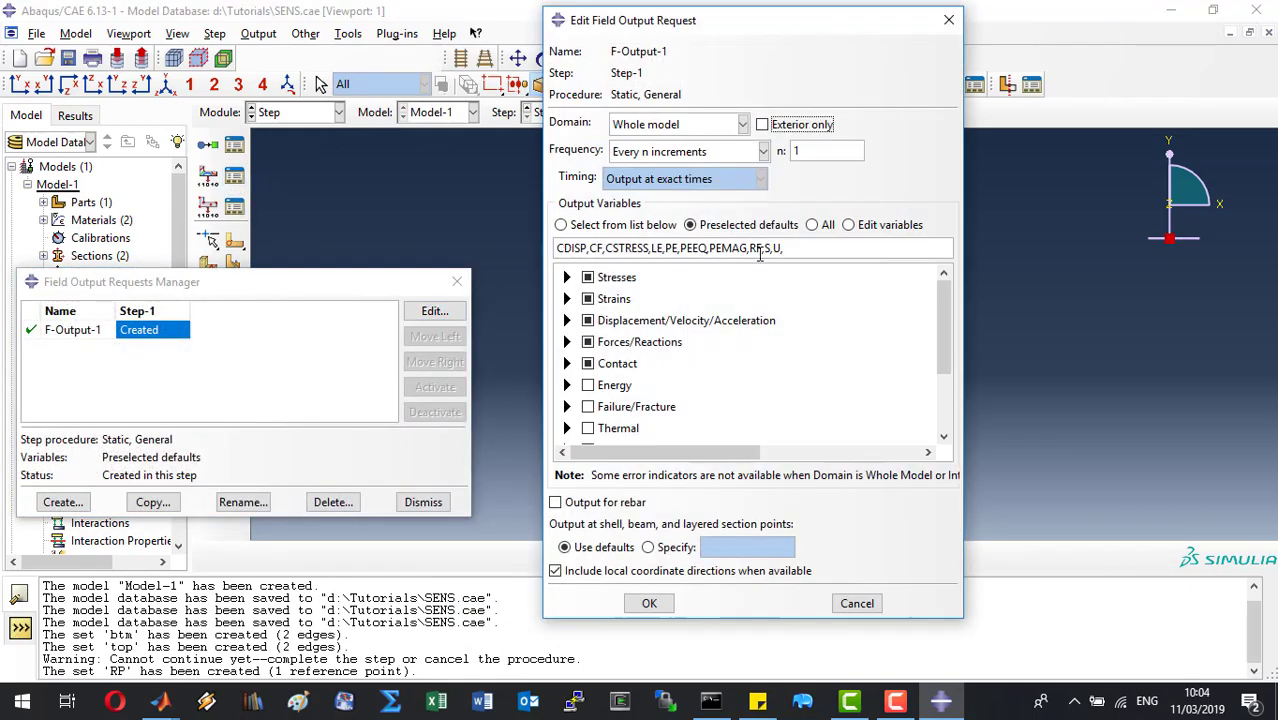
{"action": "left_click_drag", "start_coordinate": [820, 248], "coordinate": [490, 248]}
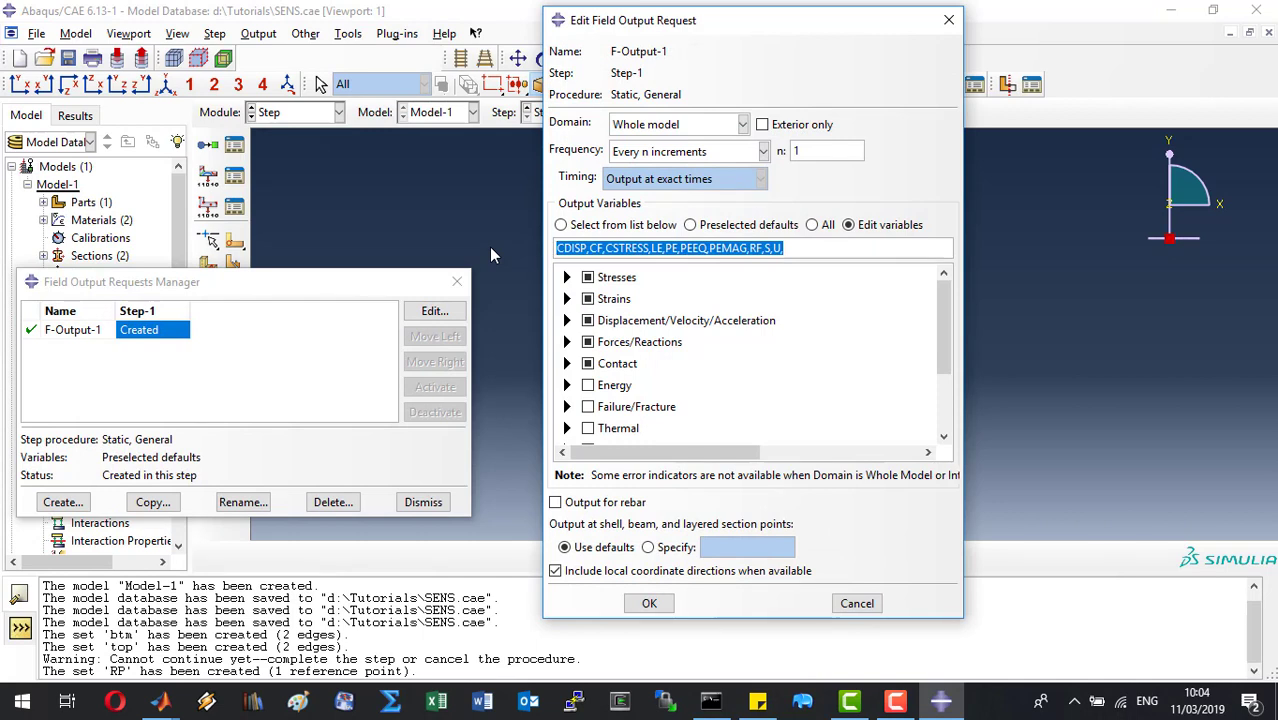
{"action": "type", "text": "U,"}
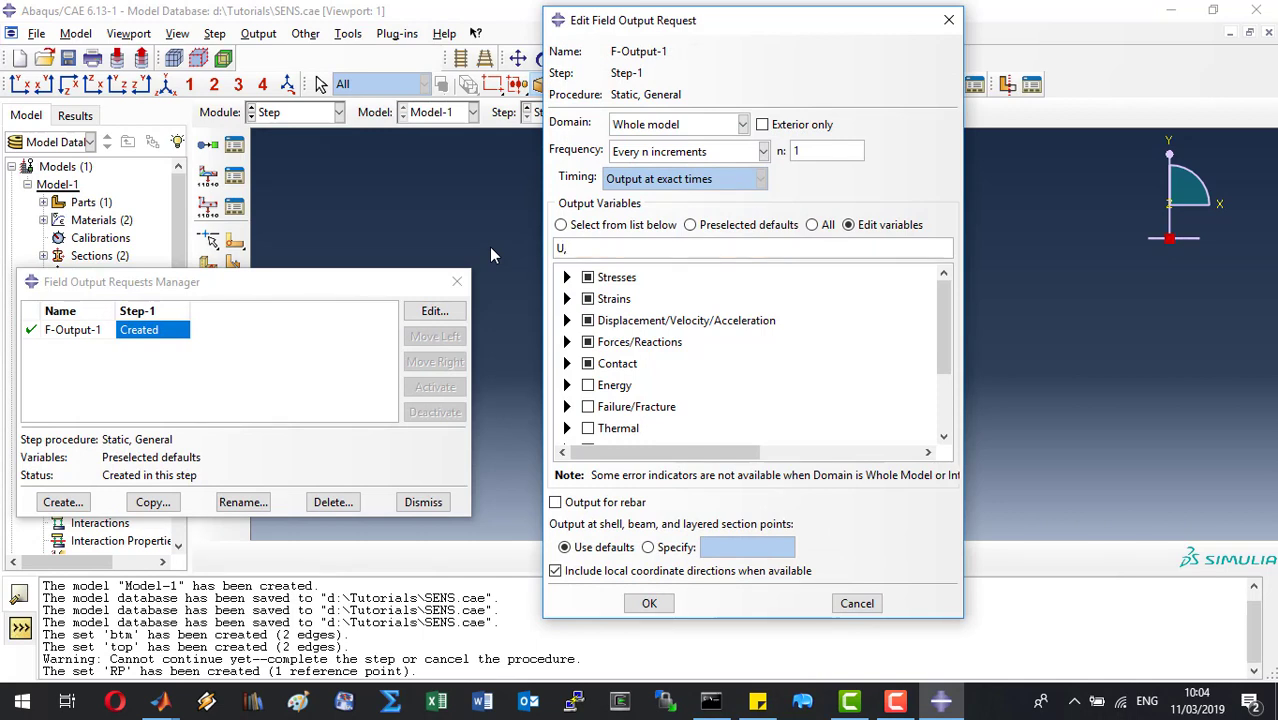
{"action": "type", "text": "RF,"}
{"action": "type", "text": "S,E"}
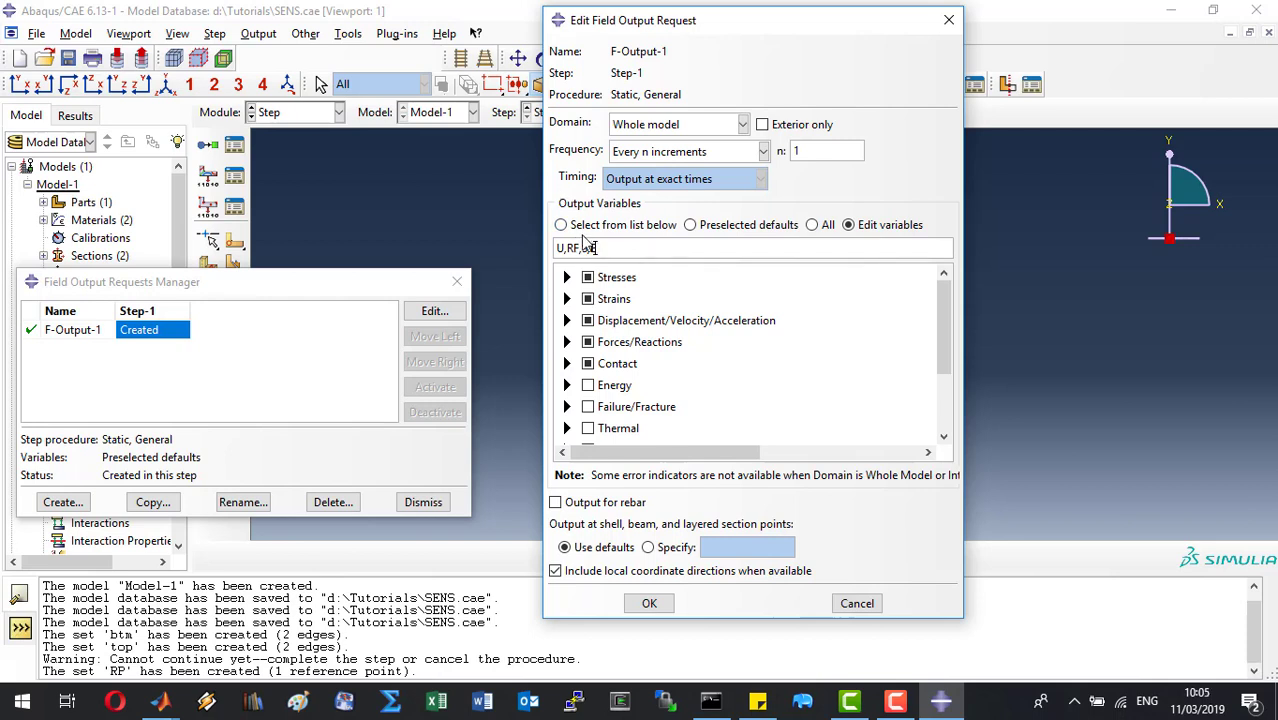
{"action": "left_click", "coordinate": [645, 604]}
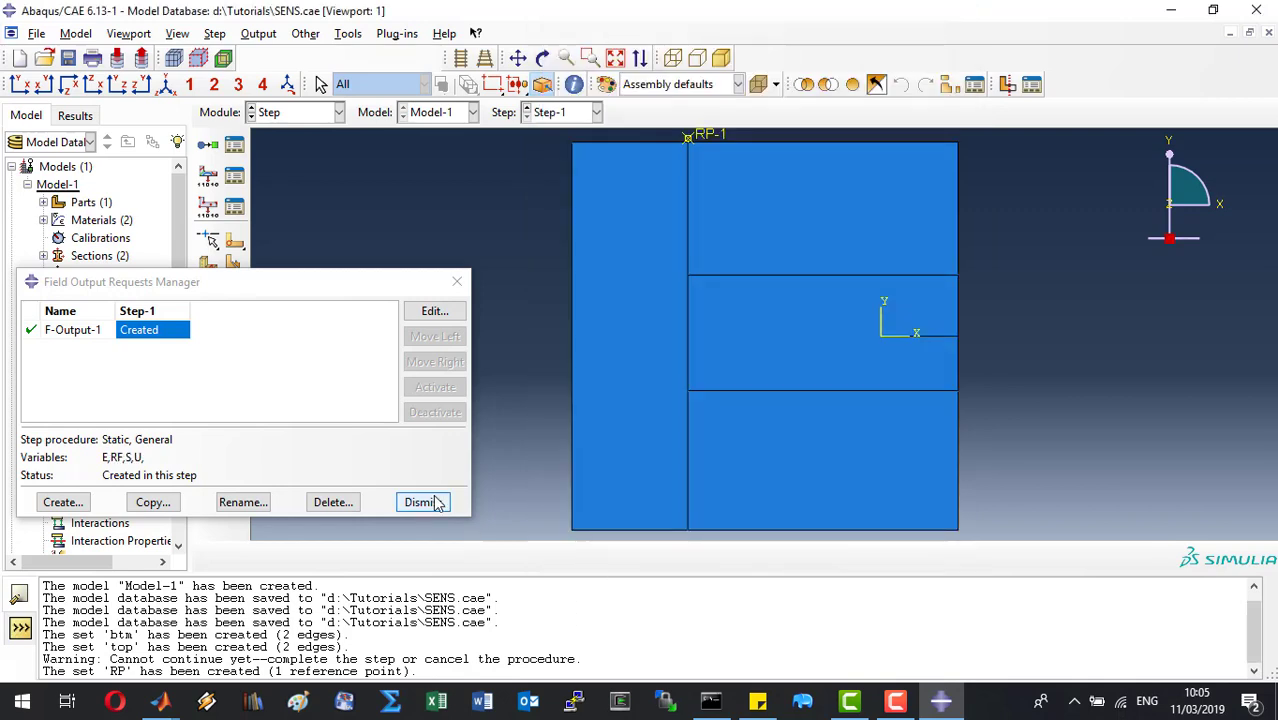
{"action": "left_click", "coordinate": [421, 502]}
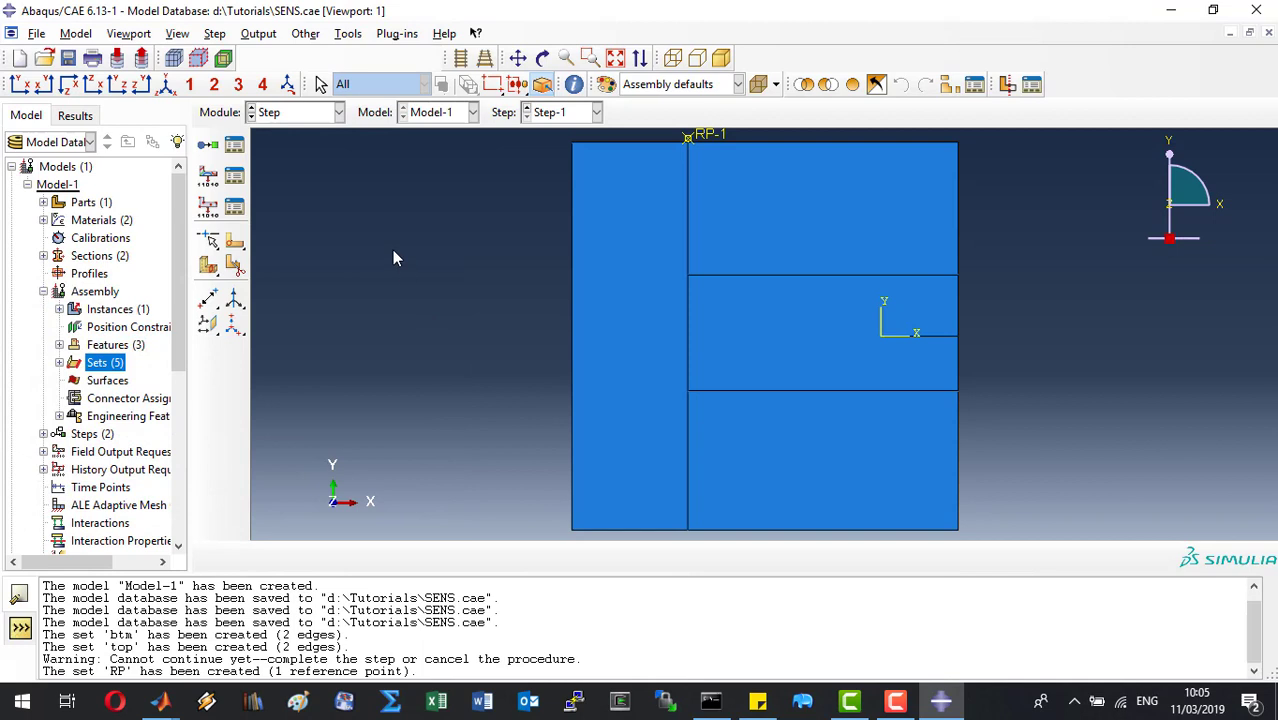
{"action": "key", "text": "ctrl+s"}
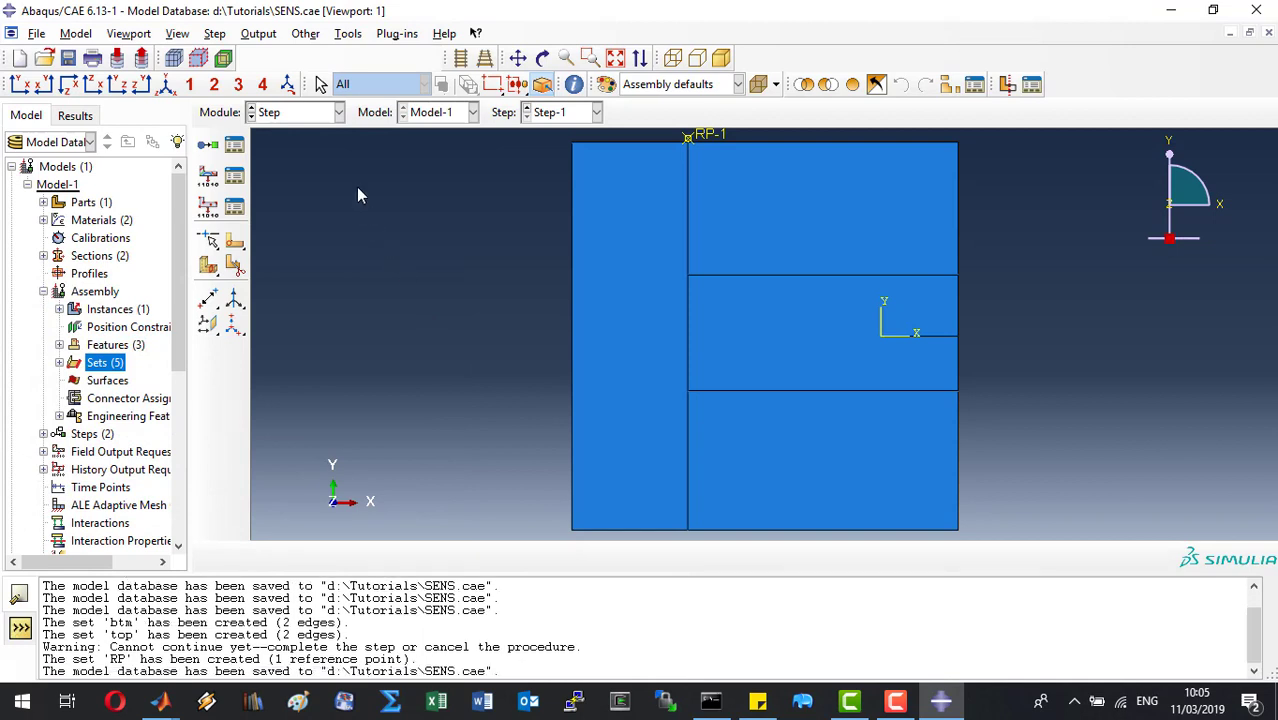
Start an Equation constraint and enter coefficients 1 and -1 for its two terms
{"action": "left_click", "coordinate": [338, 112]}
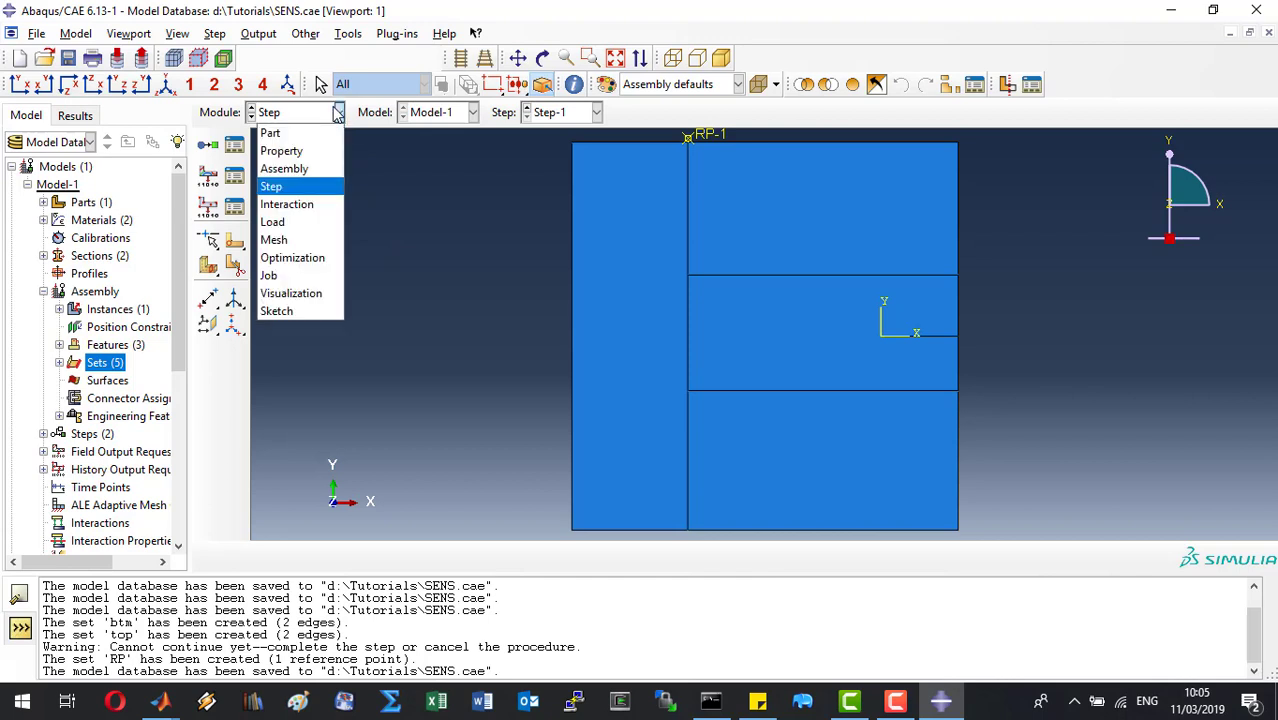
{"action": "left_click", "coordinate": [287, 204]}
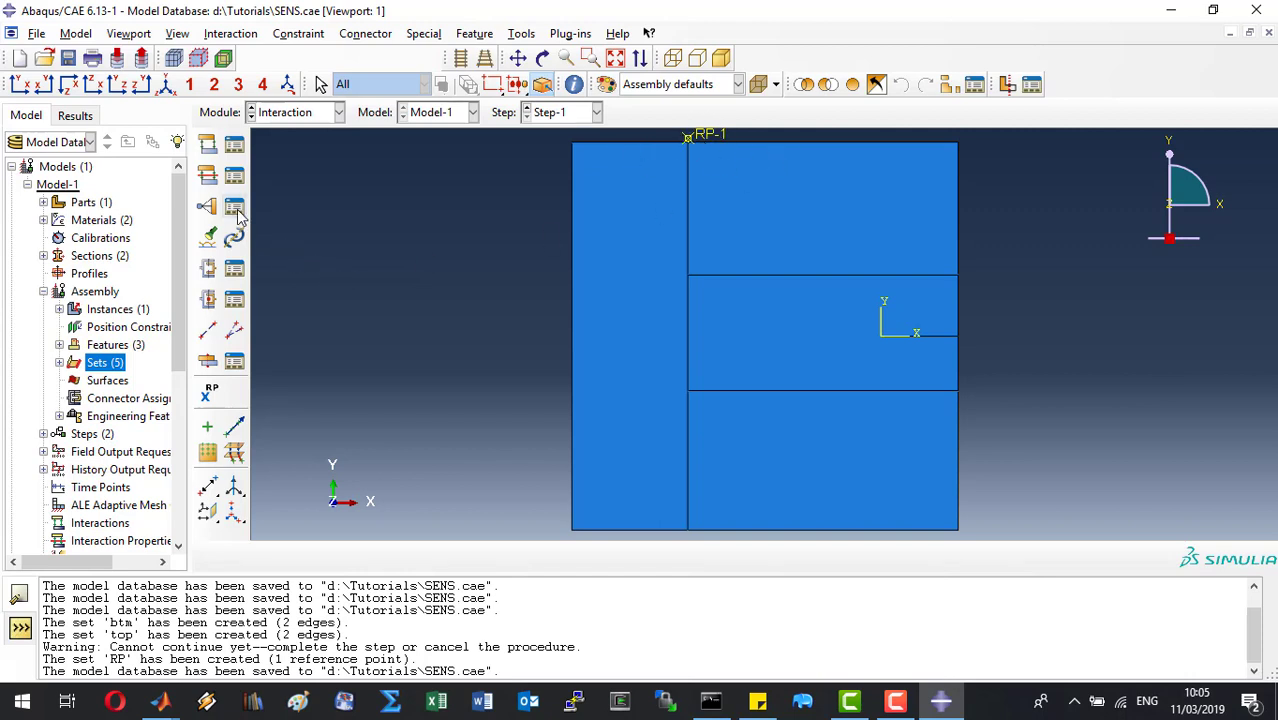
{"action": "left_click", "coordinate": [207, 207]}
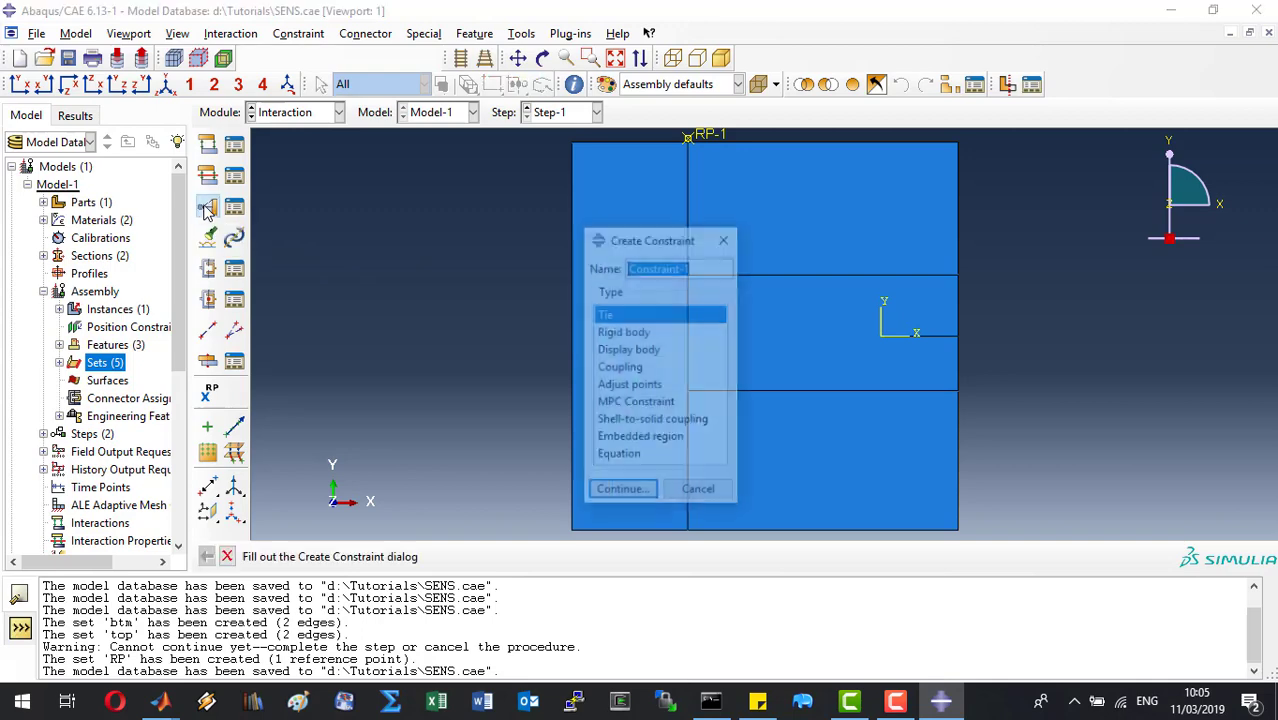
{"action": "left_click", "coordinate": [617, 457]}
{"action": "left_click", "coordinate": [622, 492]}
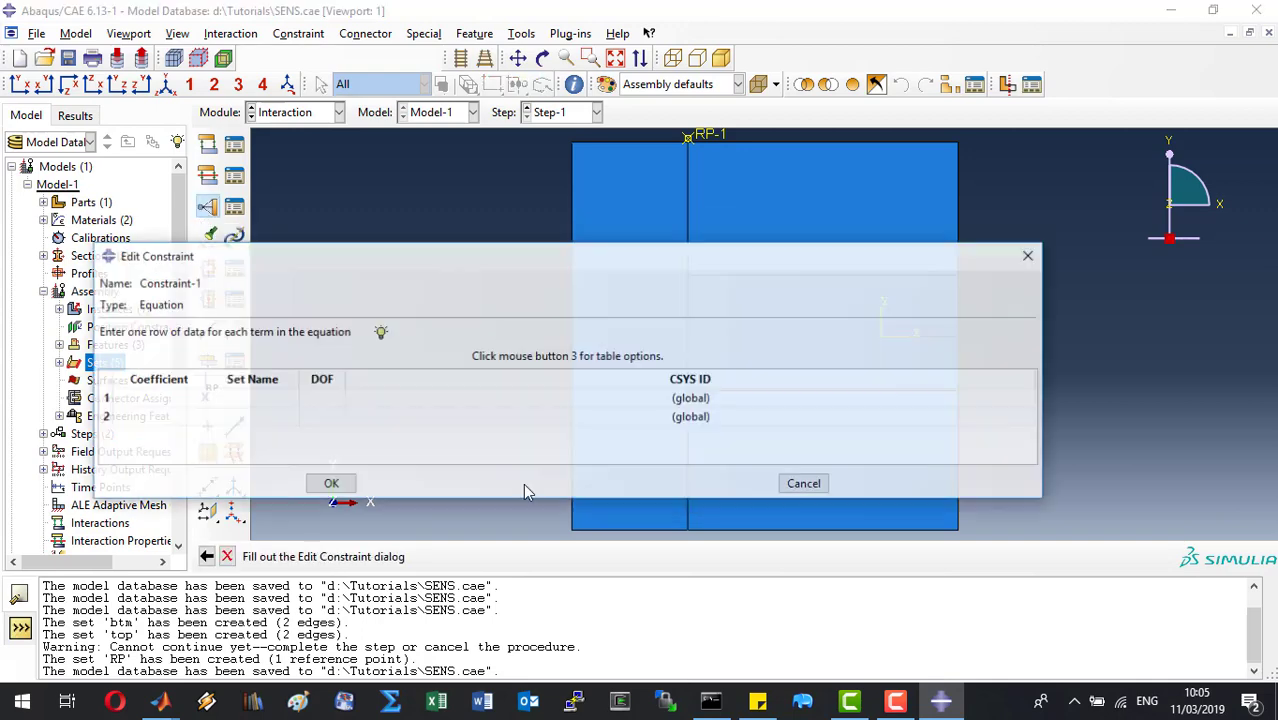
{"action": "left_click", "coordinate": [173, 399]}
{"action": "type", "text": "1"}
{"action": "left_click", "coordinate": [173, 418]}
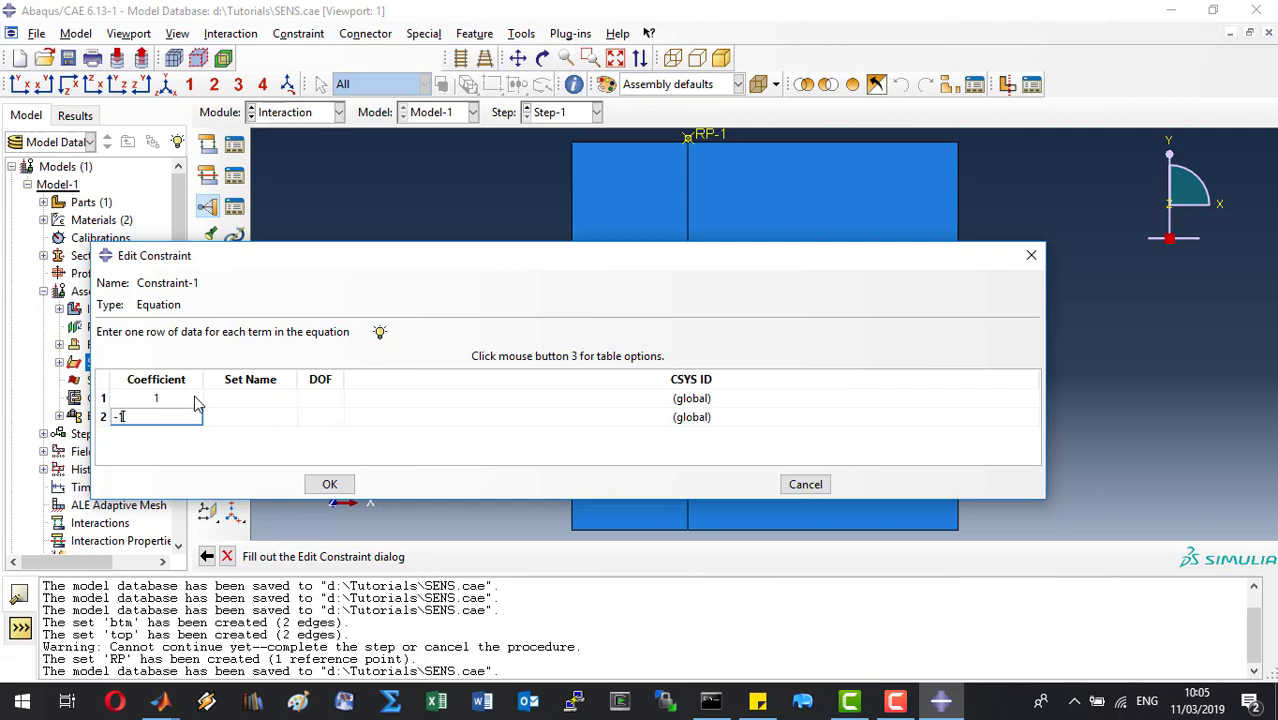
Complete the equation with set top in the first term and RP in the second, both with DOF 2, and save the model
{"action": "left_click", "coordinate": [236, 400]}
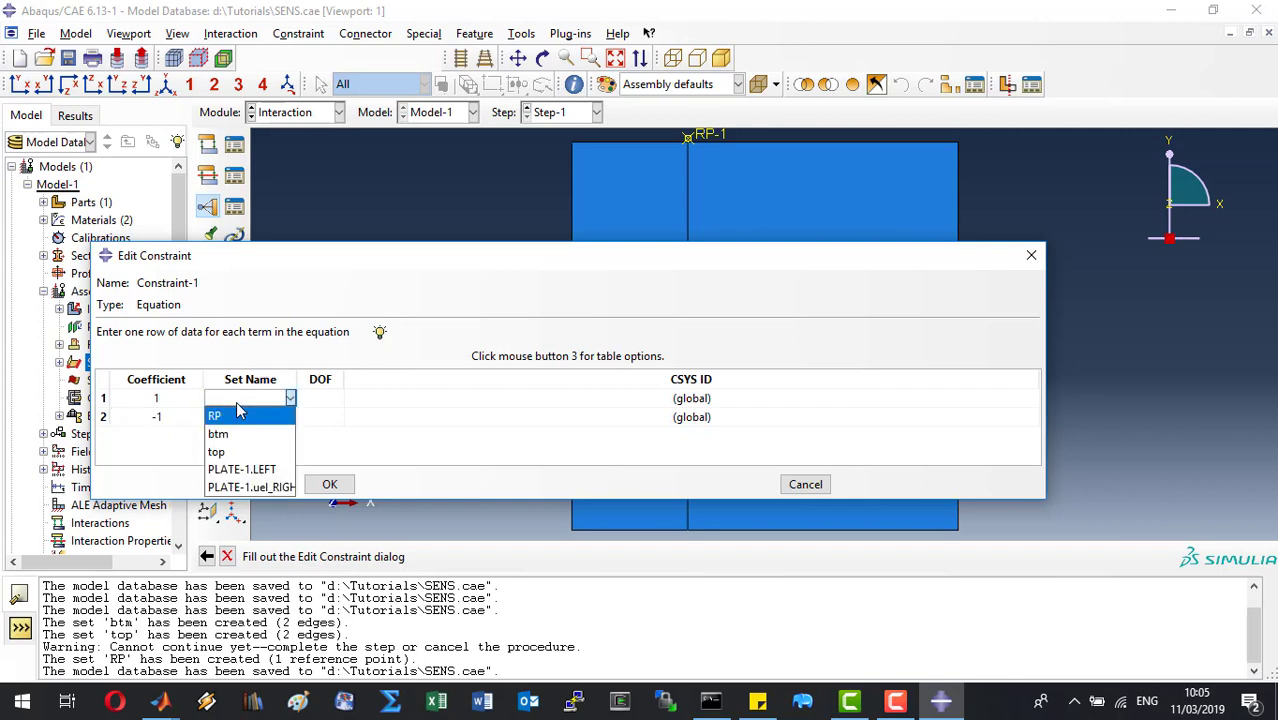
{"action": "left_click", "coordinate": [248, 453]}
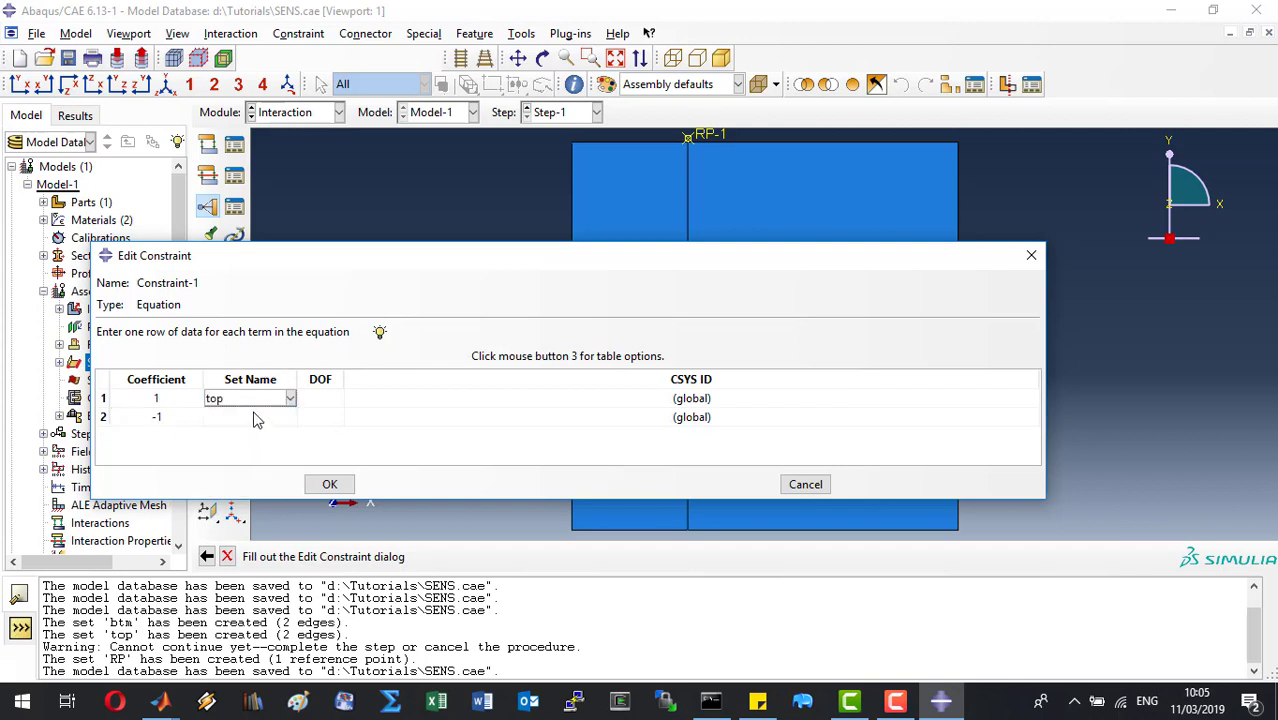
{"action": "left_click", "coordinate": [254, 419]}
{"action": "left_click", "coordinate": [254, 419]}
{"action": "left_click", "coordinate": [252, 437]}
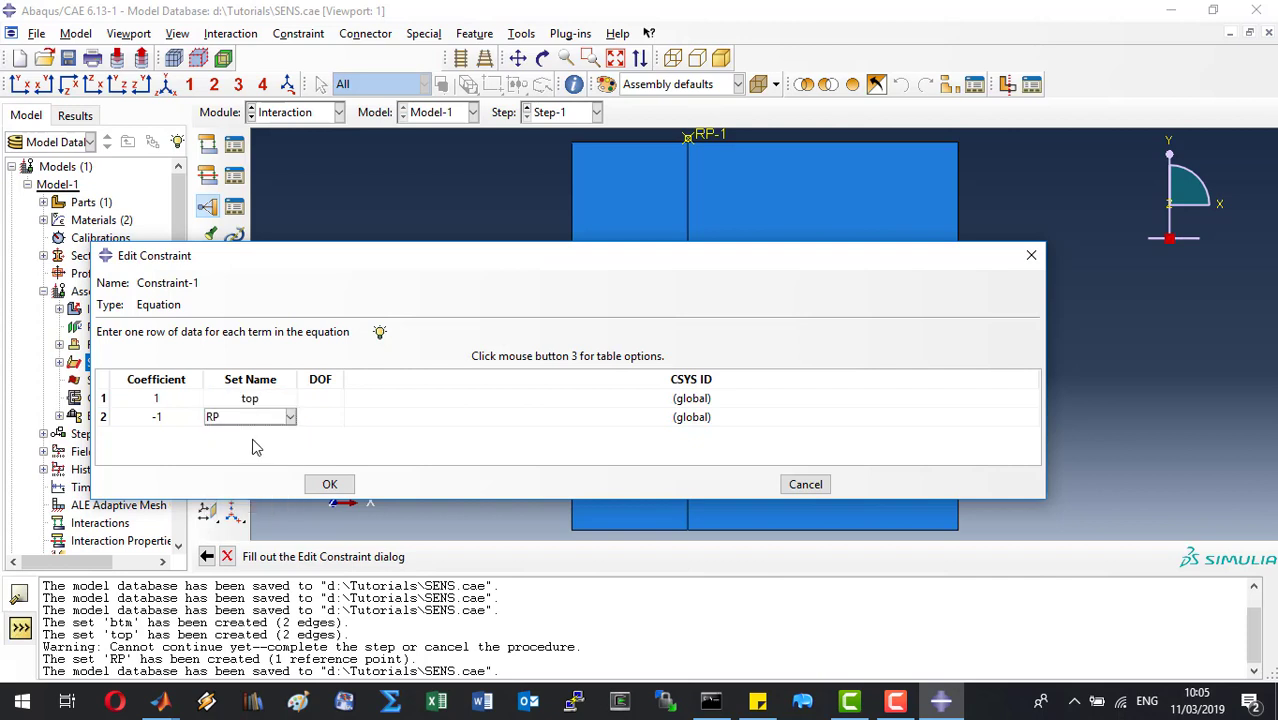
{"action": "left_click", "coordinate": [321, 401]}
{"action": "type", "text": "2"}
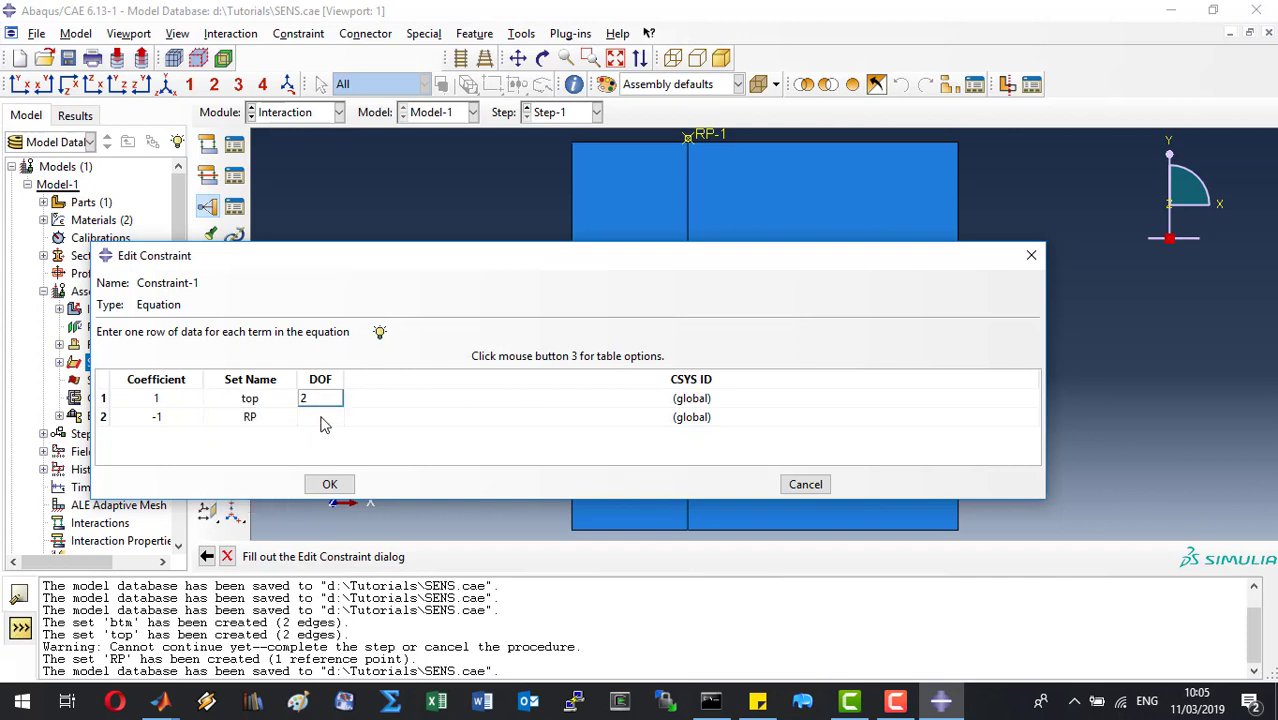
{"action": "left_click", "coordinate": [321, 418]}
{"action": "type", "text": "2"}
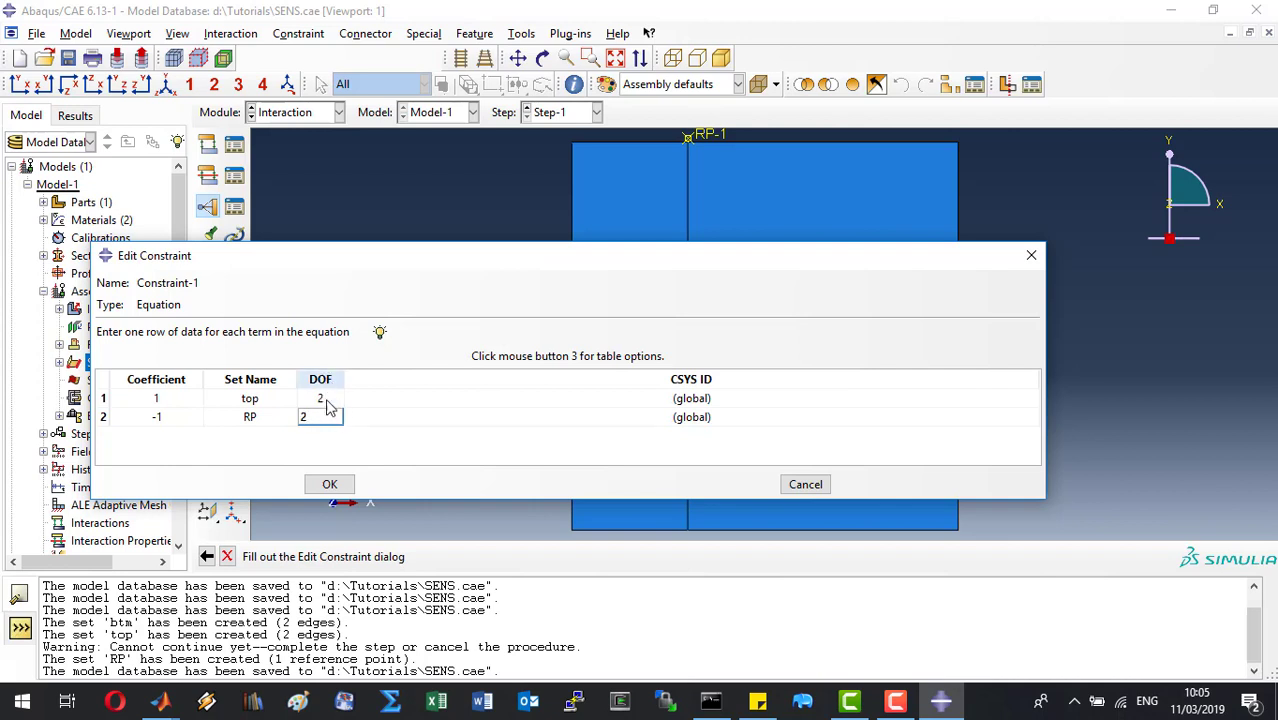
{"action": "left_click", "coordinate": [330, 485]}
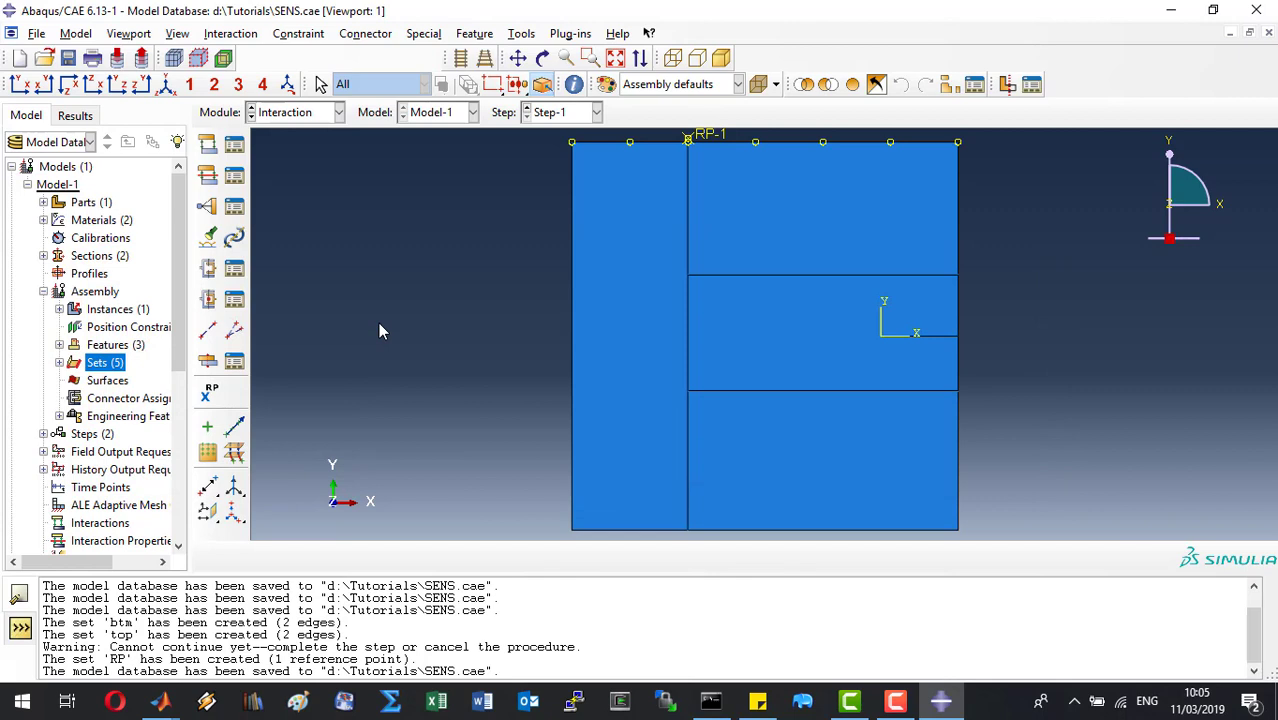
{"action": "key", "text": "ctrl+s"}
Start a mechanical Displacement/Rotation boundary condition named btm in Step-1
{"action": "left_click", "coordinate": [338, 112]}
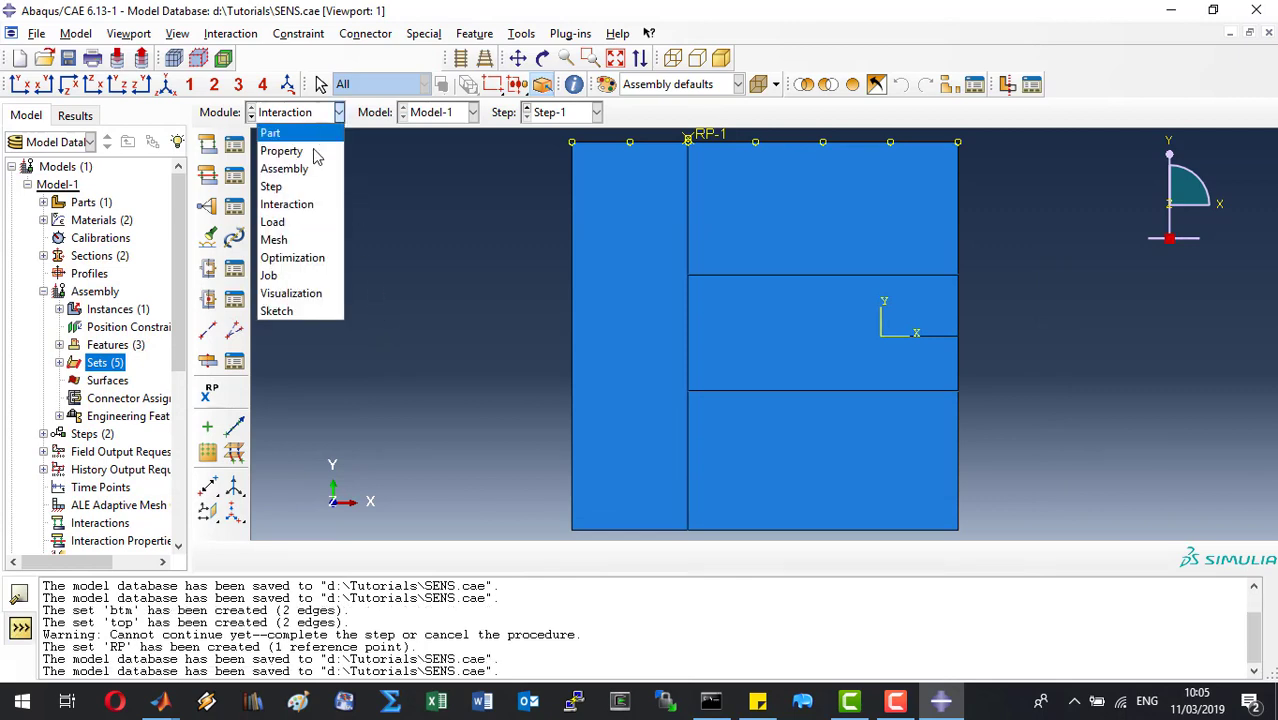
{"action": "left_click", "coordinate": [315, 226]}
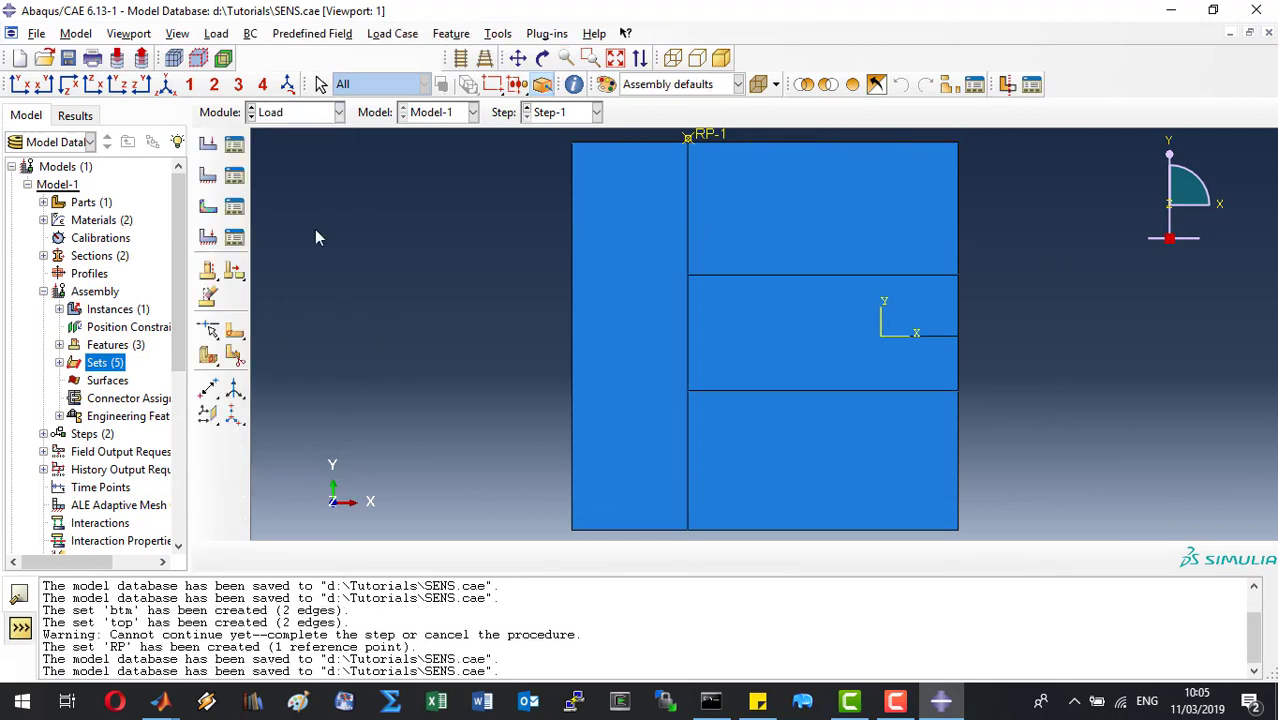
{"action": "left_click", "coordinate": [210, 175]}
{"action": "type", "text": "btm"}
{"action": "left_click", "coordinate": [293, 390]}
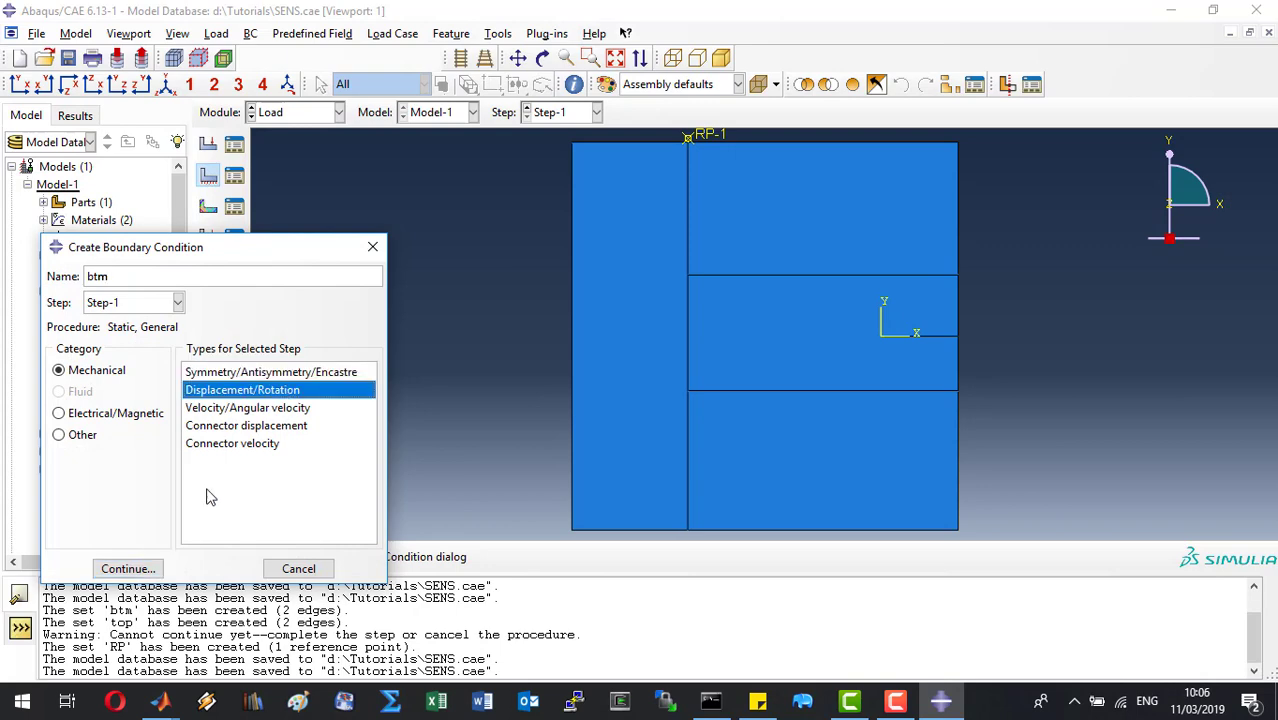
{"action": "left_click", "coordinate": [137, 568]}
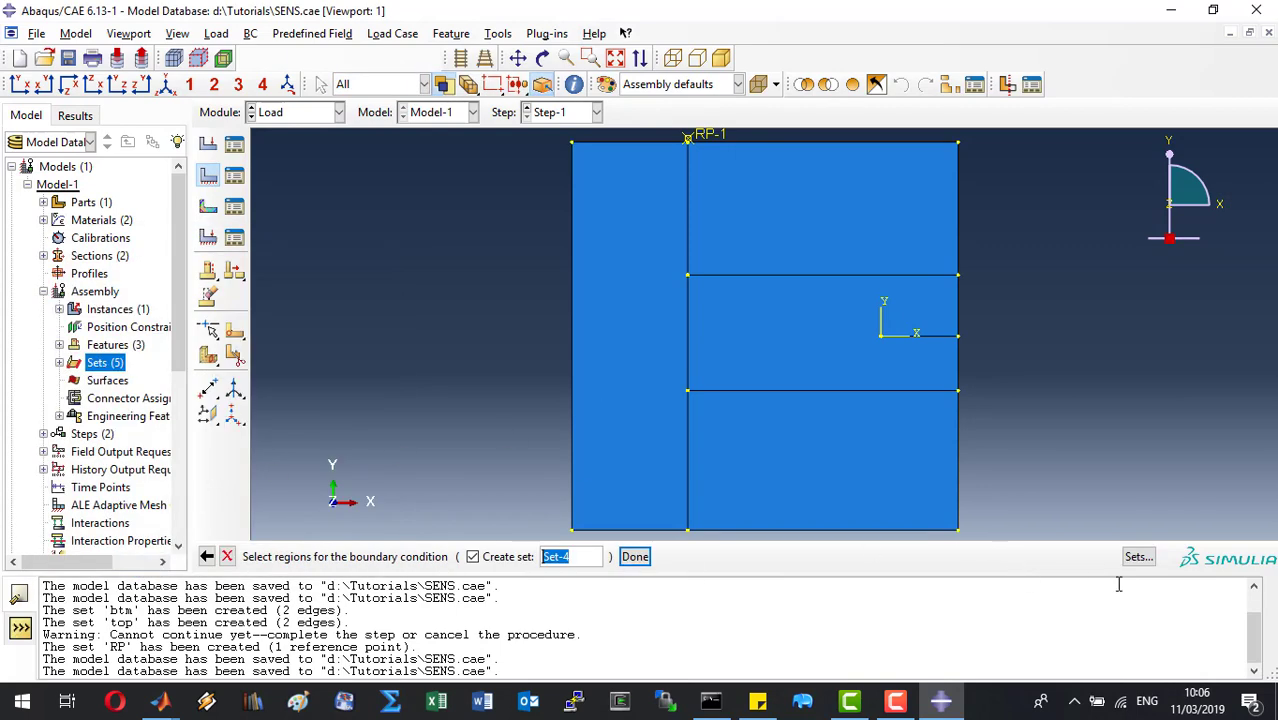
Apply the boundary condition to the btm set and constrain its U2 displacement to 0
{"action": "left_click", "coordinate": [1137, 557]}
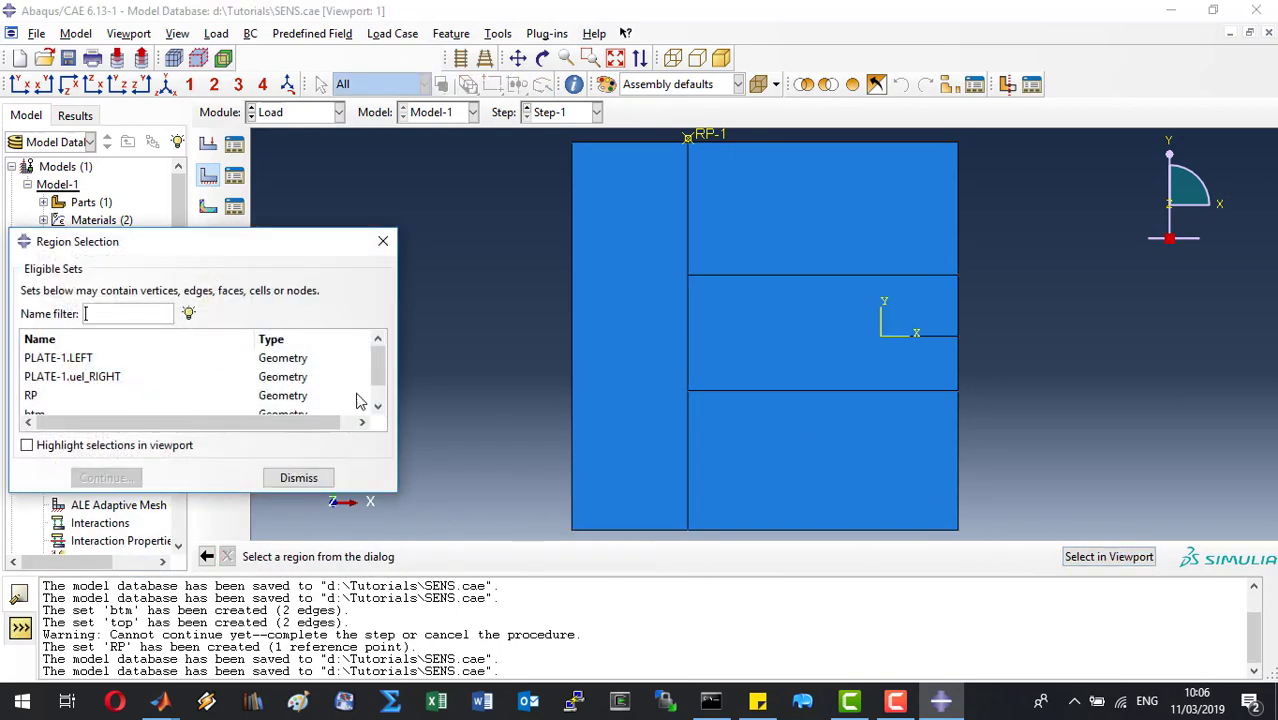
{"action": "left_click_drag", "start_coordinate": [381, 358], "coordinate": [381, 373]}
{"action": "left_click", "coordinate": [84, 387]}
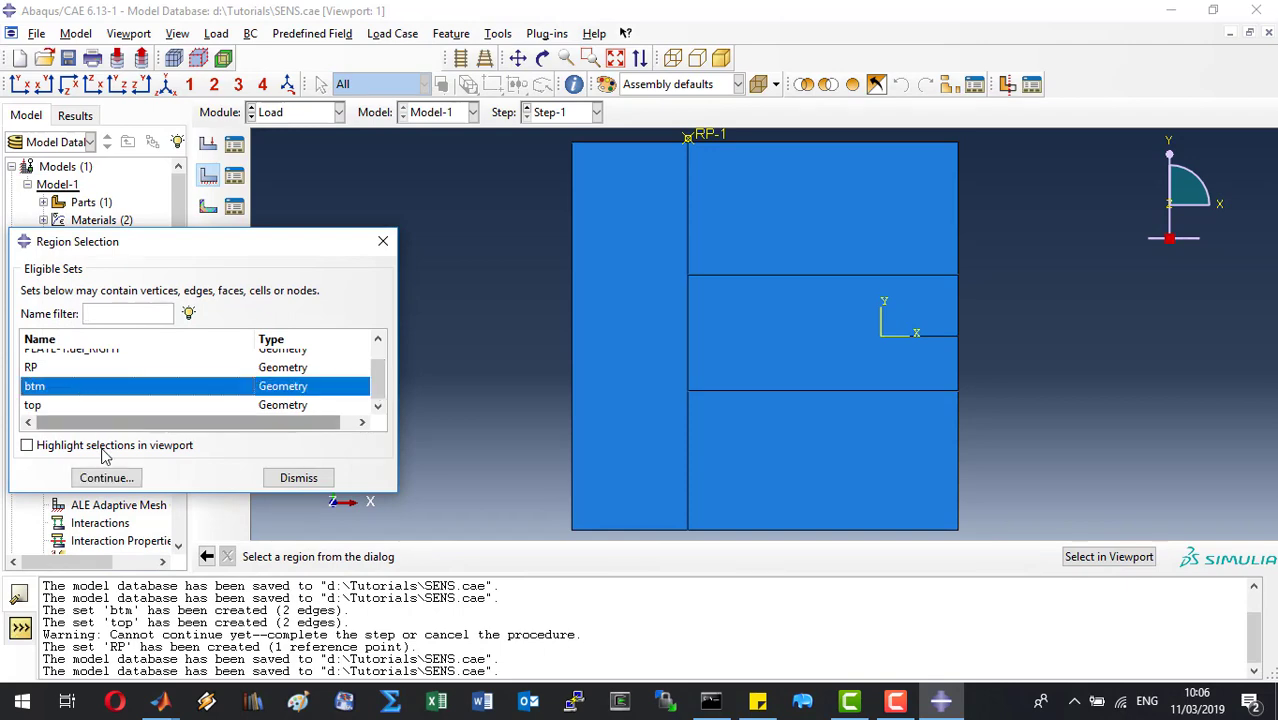
{"action": "left_click", "coordinate": [106, 478]}
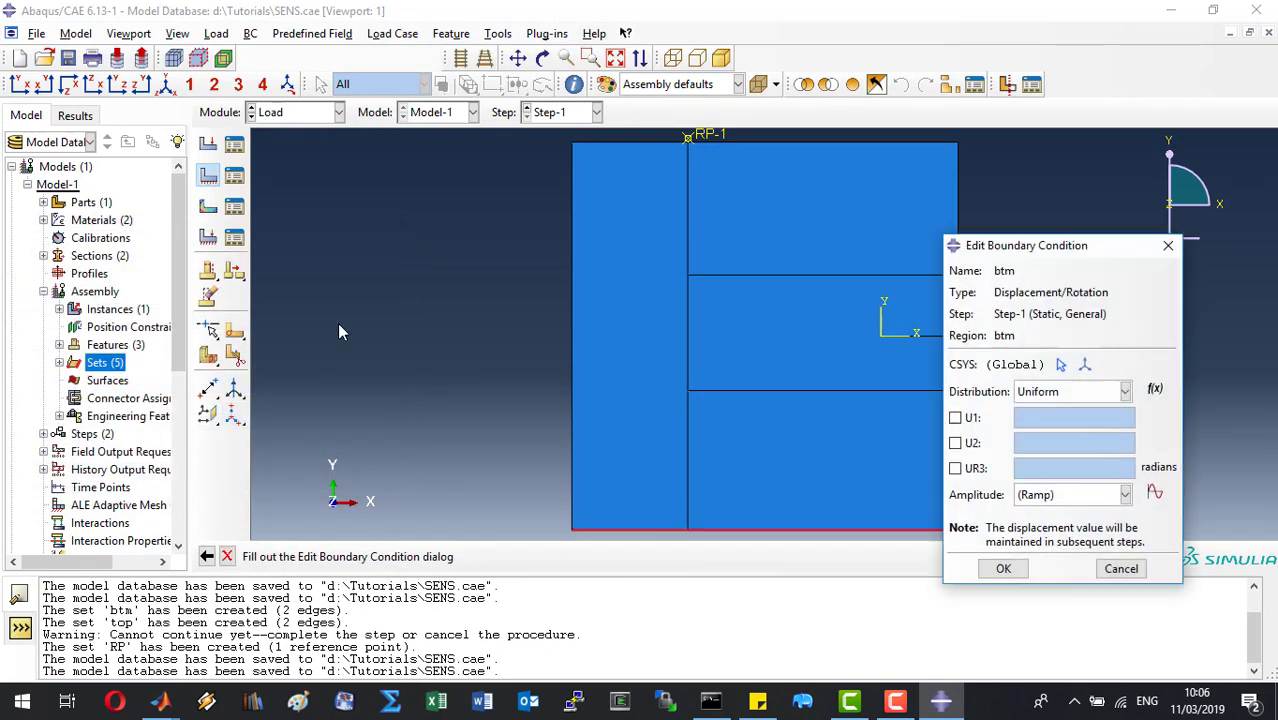
{"action": "left_click", "coordinate": [968, 444]}
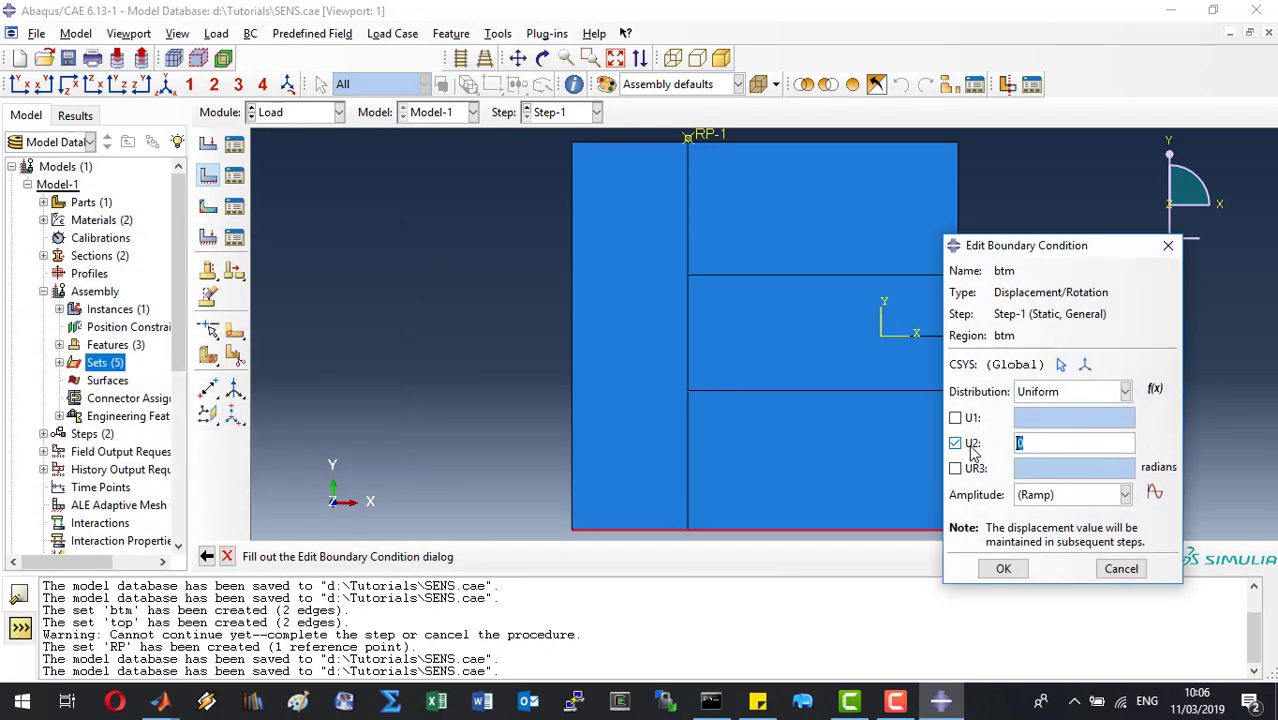
{"action": "left_click", "coordinate": [1003, 568]}
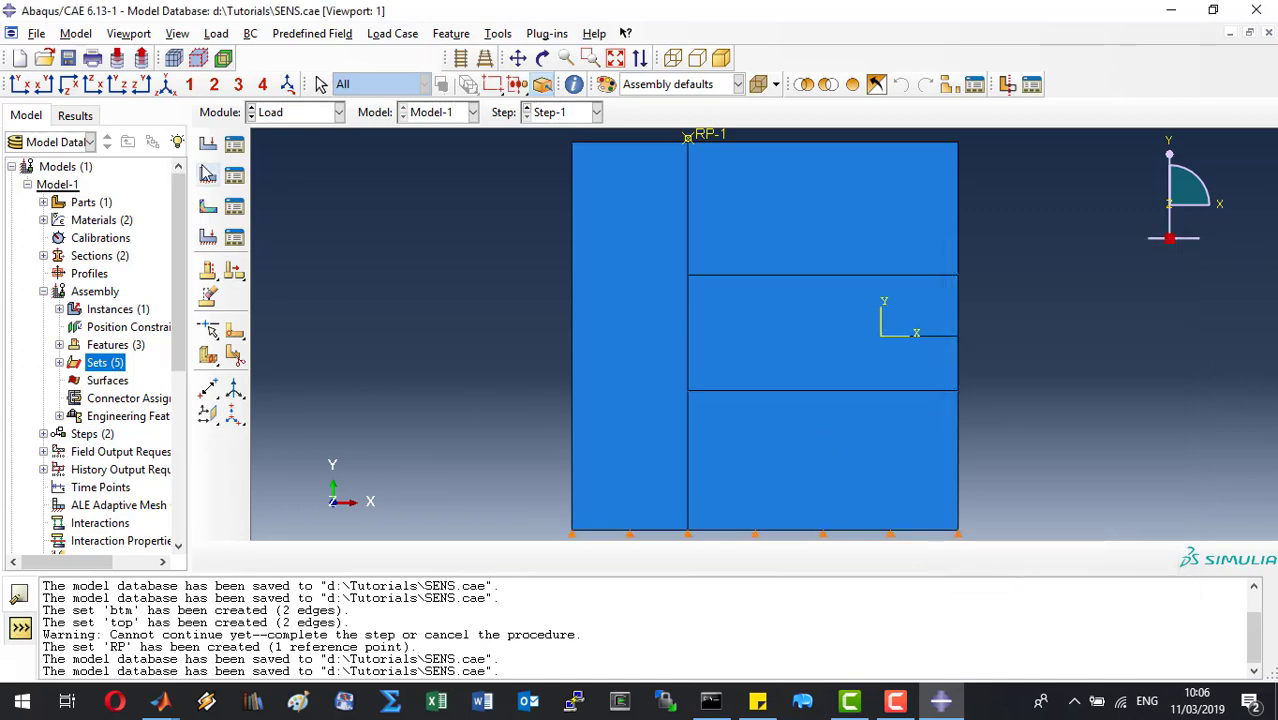
Start a mechanical Displacement/Rotation boundary condition named sym in Step-1
{"action": "left_click", "coordinate": [208, 175]}
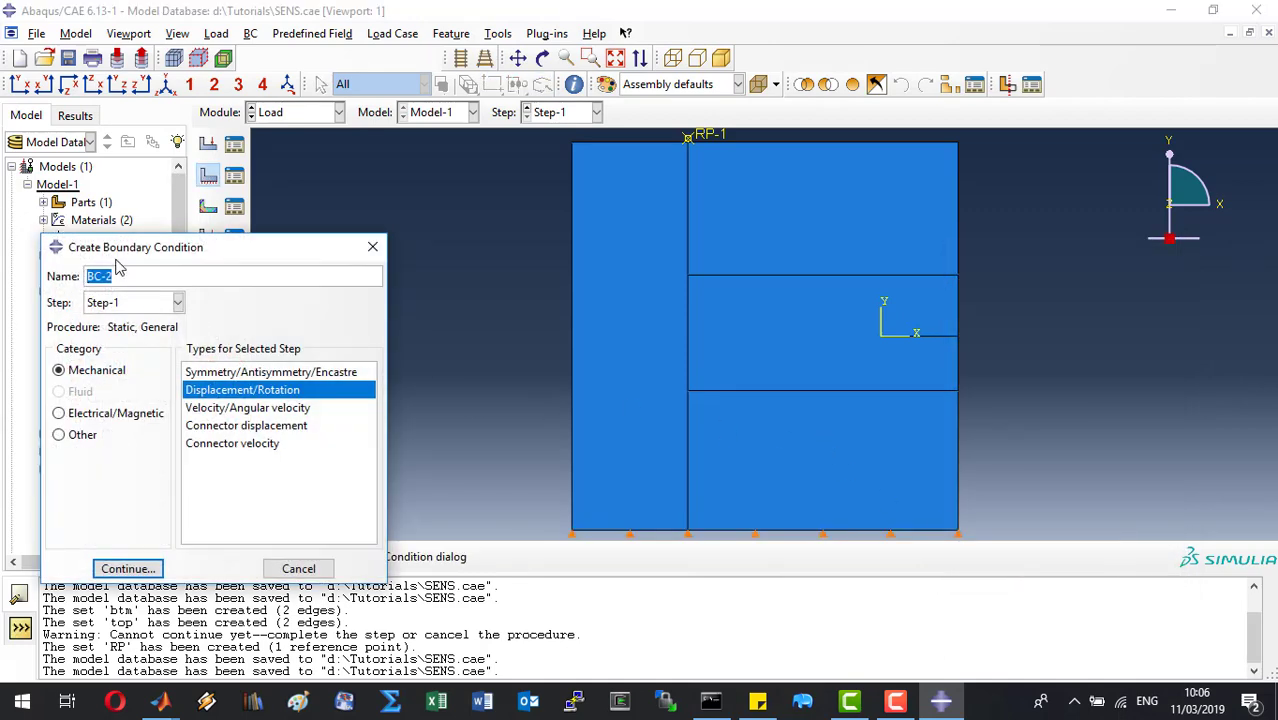
{"action": "type", "text": "sym"}
{"action": "left_click", "coordinate": [127, 569]}
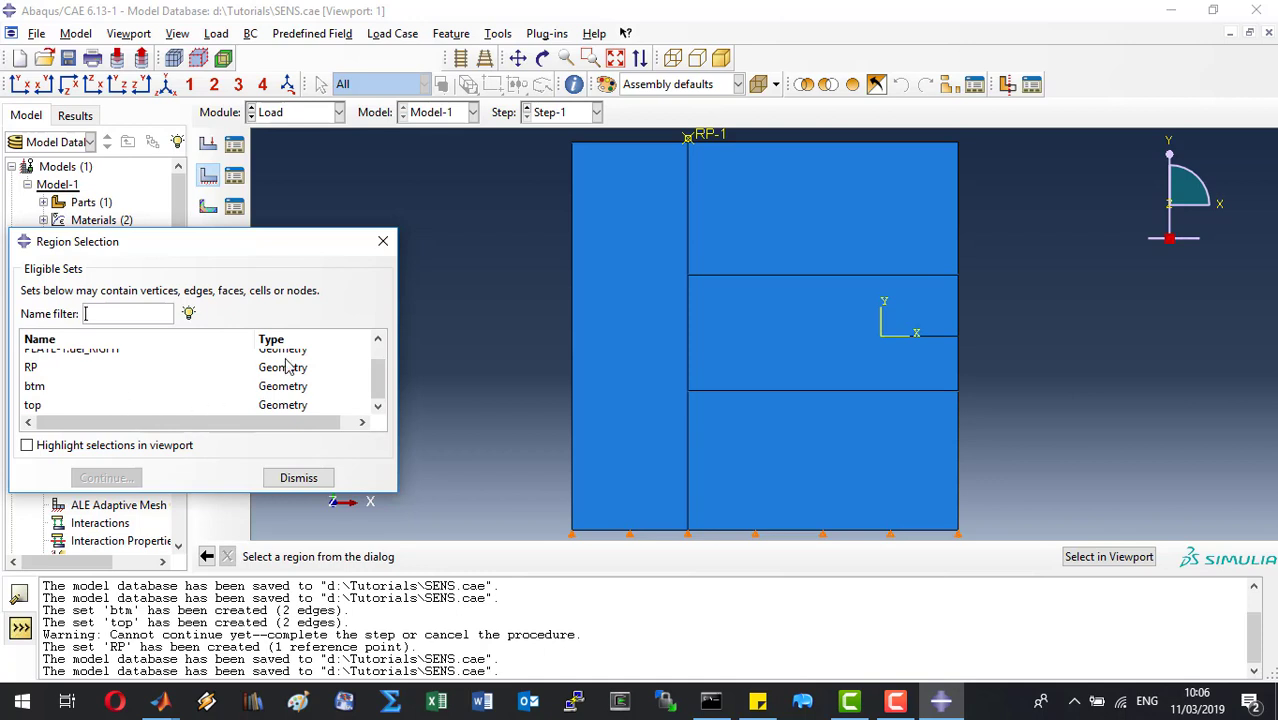
Apply the sym condition to the four segments of the plate's right edge as a new set named right, and constrain U1
{"action": "left_click", "coordinate": [298, 478]}
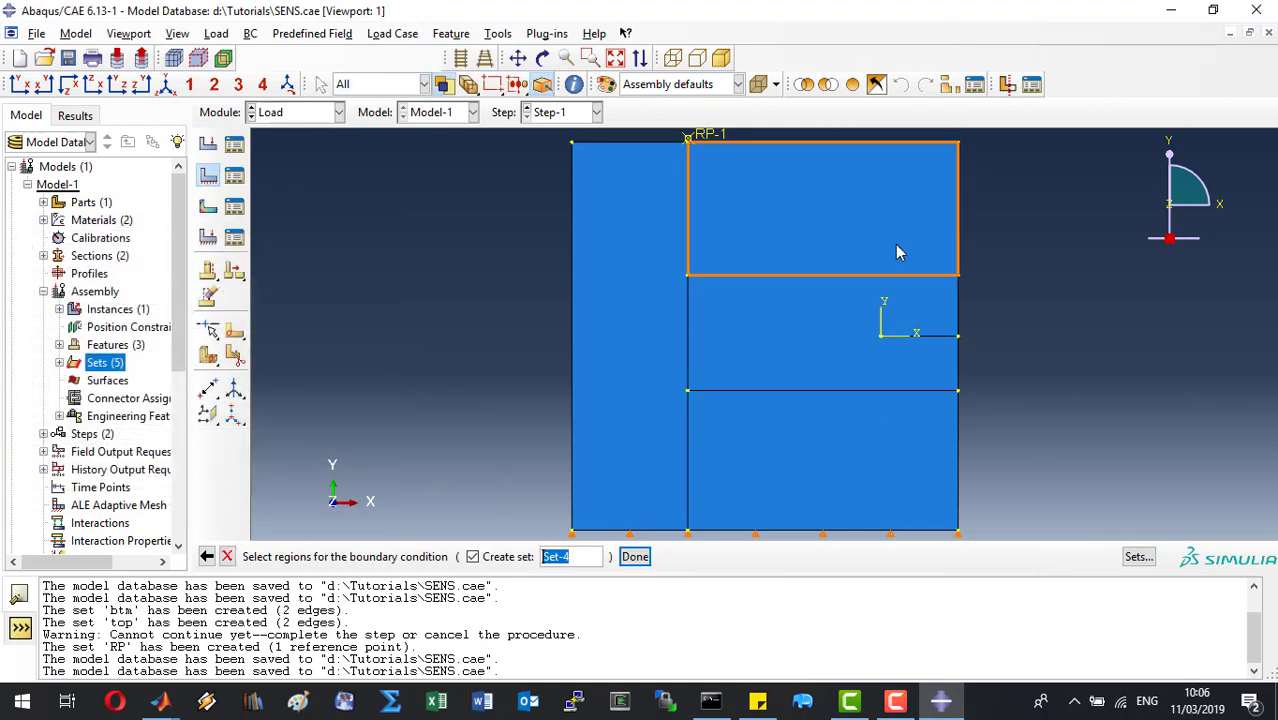
{"action": "type", "text": "right"}
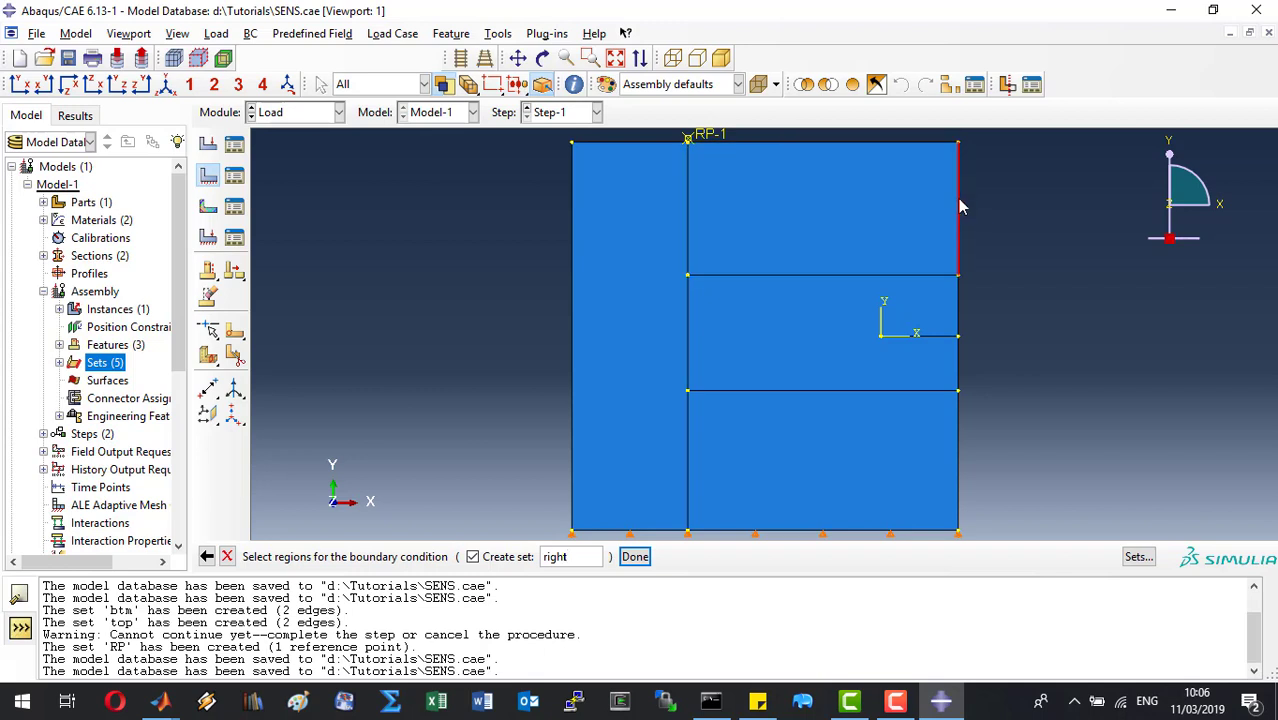
{"action": "left_click", "coordinate": [960, 232]}
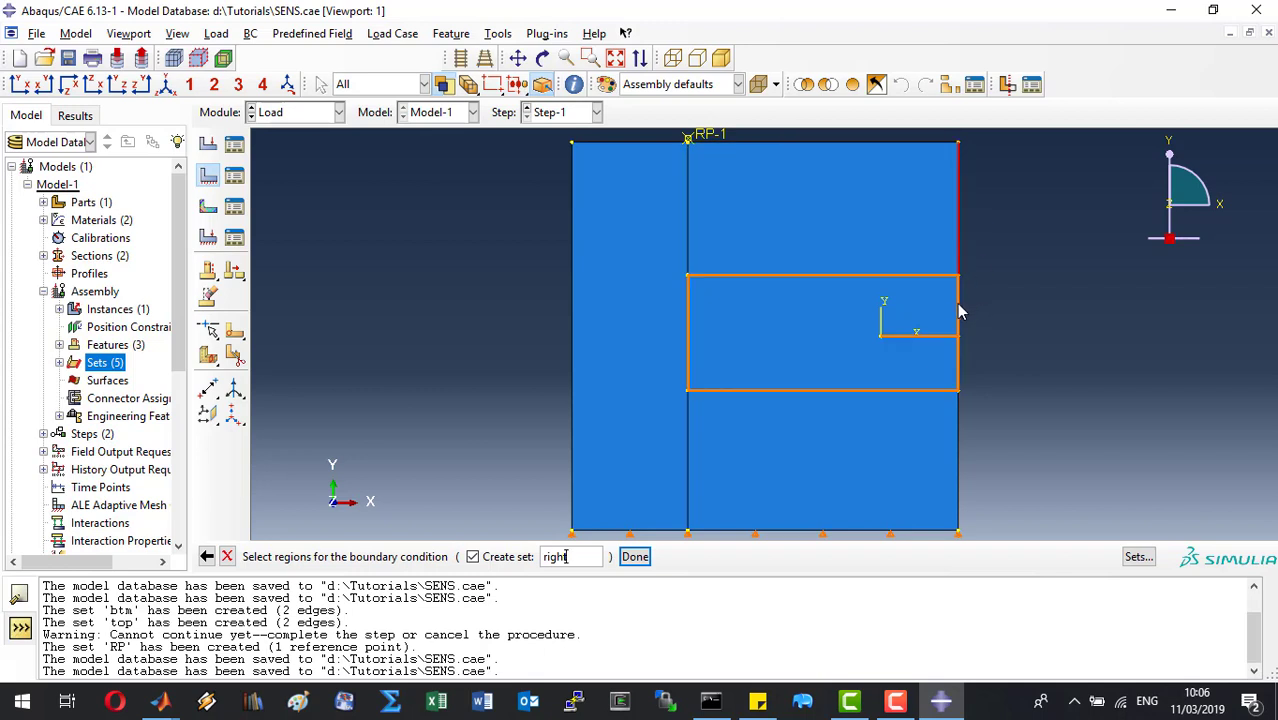
{"action": "left_click", "coordinate": [958, 306], "text": "shift"}
{"action": "left_click", "coordinate": [958, 378], "text": "shift"}
{"action": "left_click", "coordinate": [960, 434], "text": "shift"}
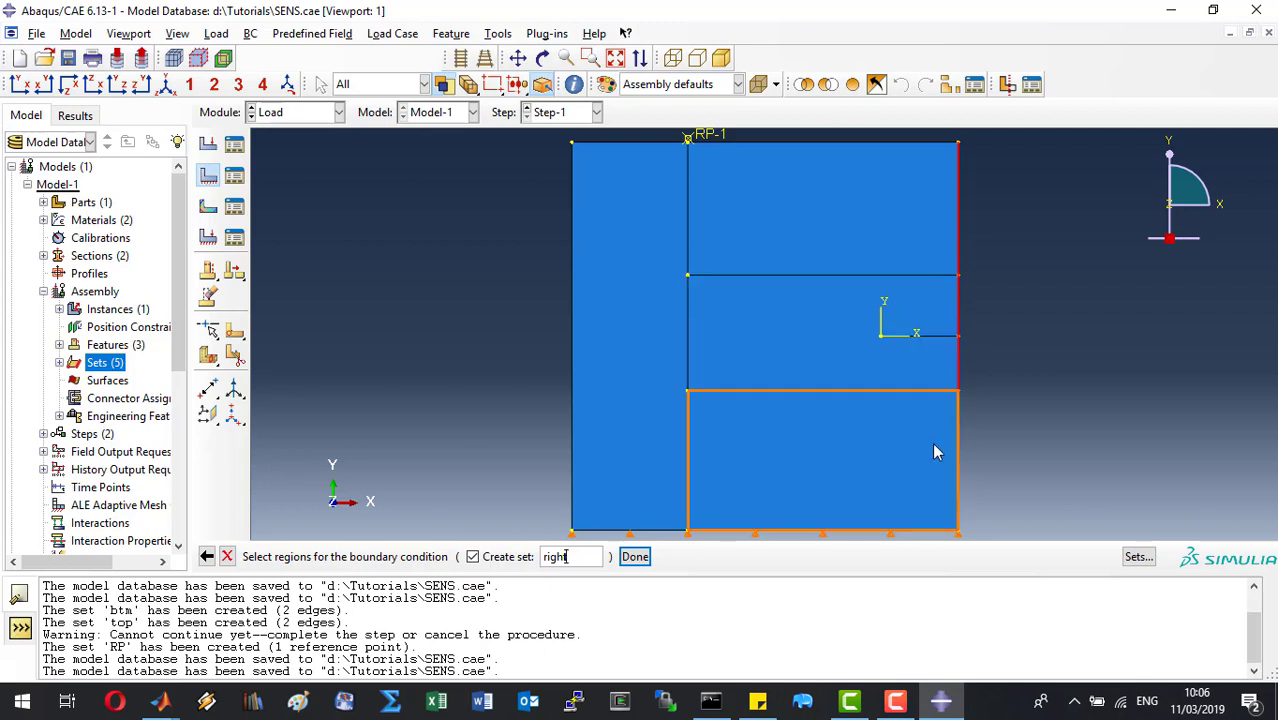
{"action": "left_click", "coordinate": [634, 556]}
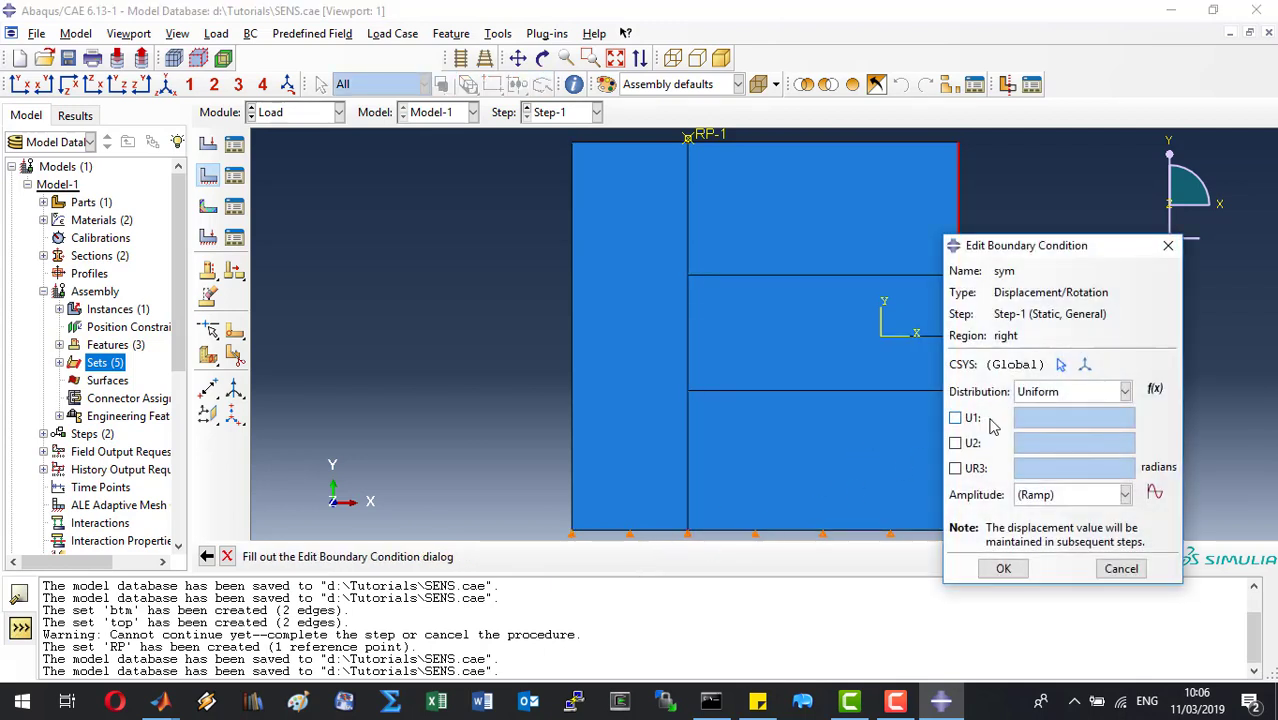
{"action": "left_click", "coordinate": [955, 417]}
{"action": "left_click", "coordinate": [1003, 567]}
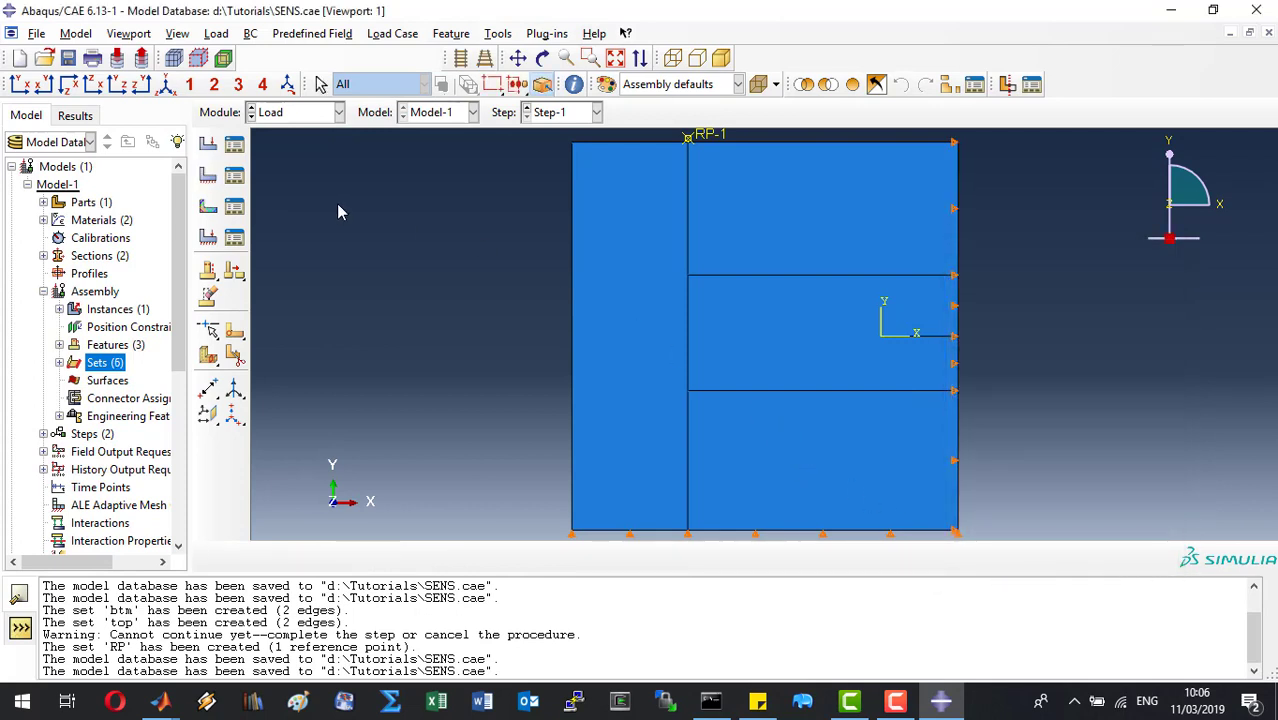
Create a mechanical concentrated force in Step-1 on the RP set with CF2 set to 1
{"action": "left_click", "coordinate": [208, 145]}
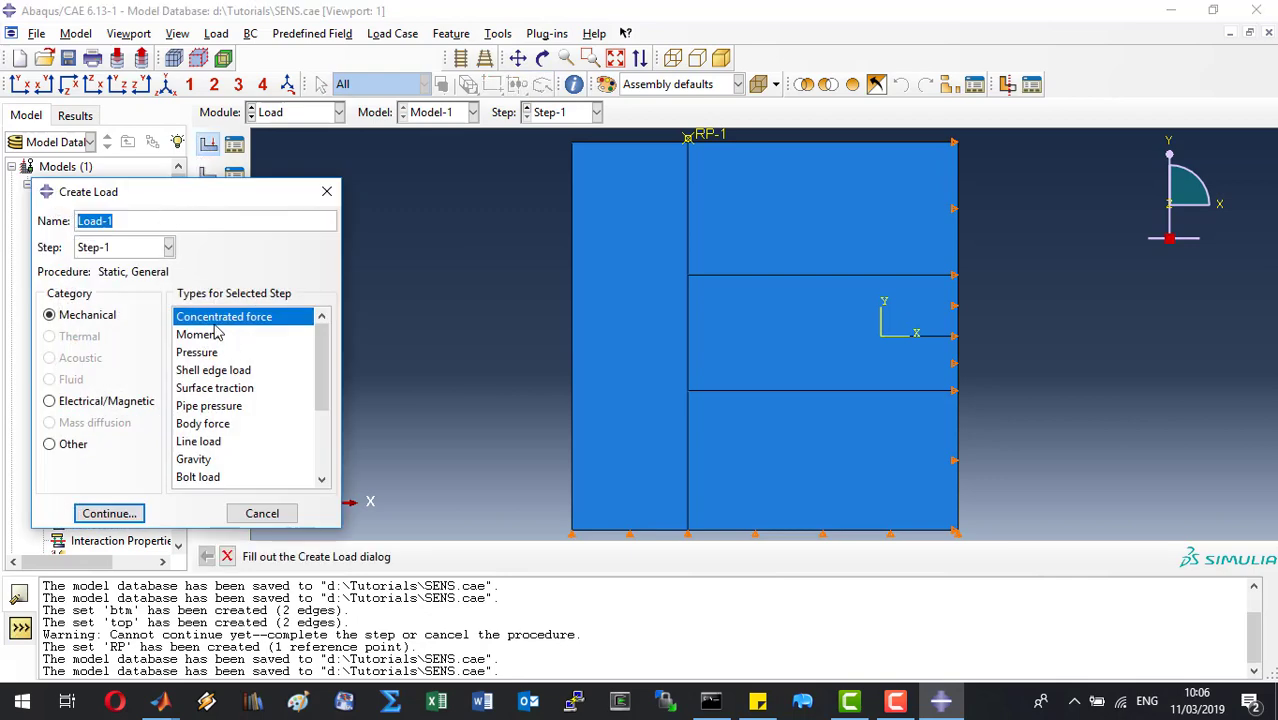
{"action": "left_click", "coordinate": [128, 514]}
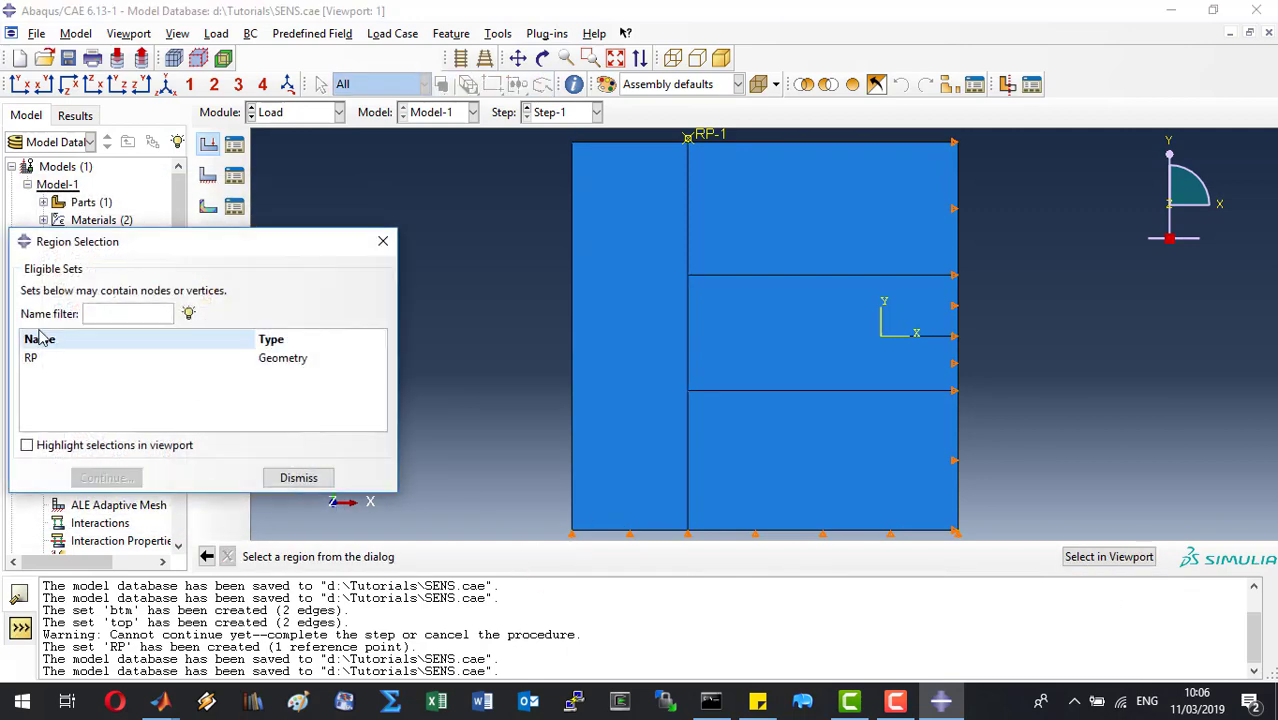
{"action": "left_click", "coordinate": [48, 362]}
{"action": "left_click", "coordinate": [106, 474]}
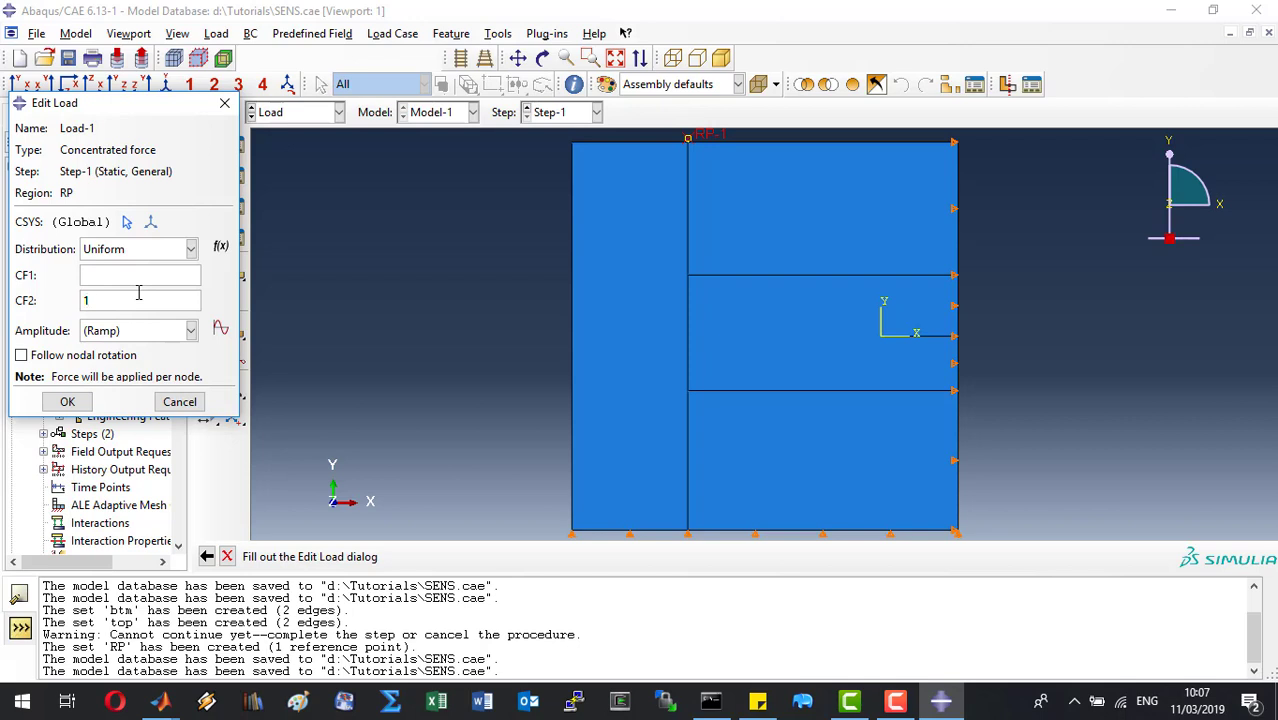
Create a tabular amplitude Amp-1 with time/amplitude pairs 0/0, 0.01/1 and 1/1
{"action": "left_click", "coordinate": [220, 328]}
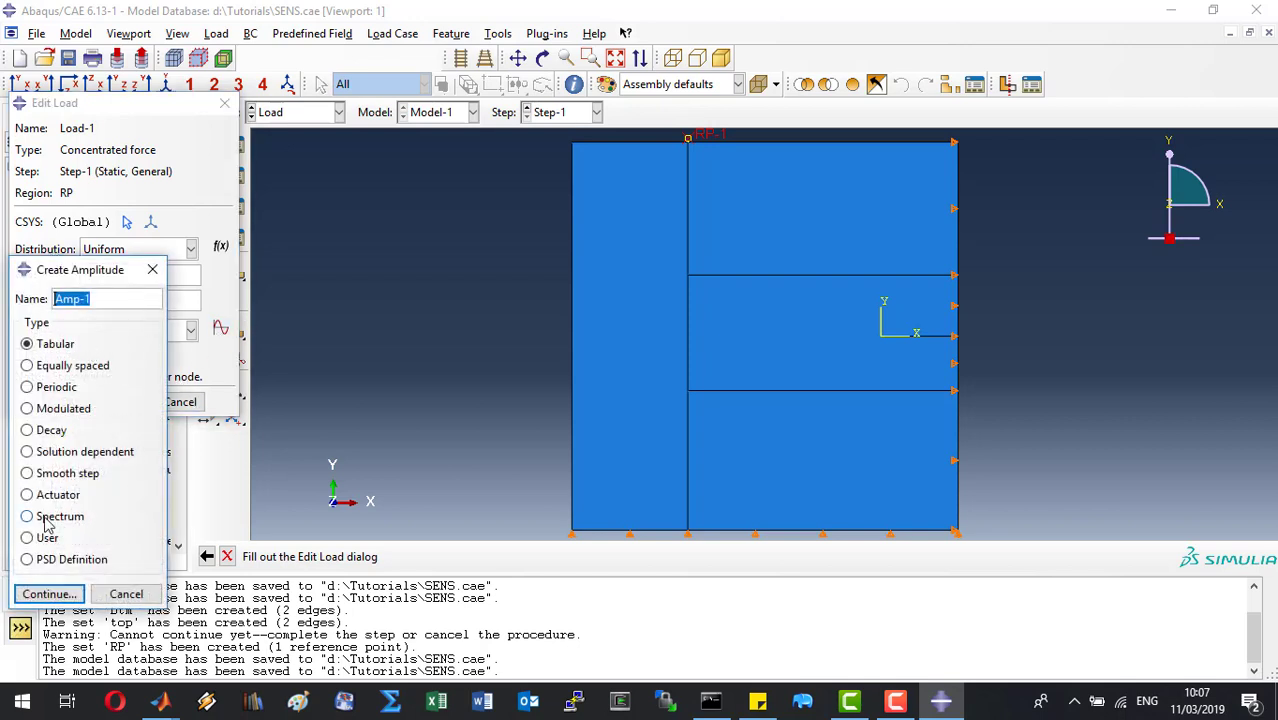
{"action": "left_click", "coordinate": [57, 597]}
{"action": "left_click", "coordinate": [390, 357]}
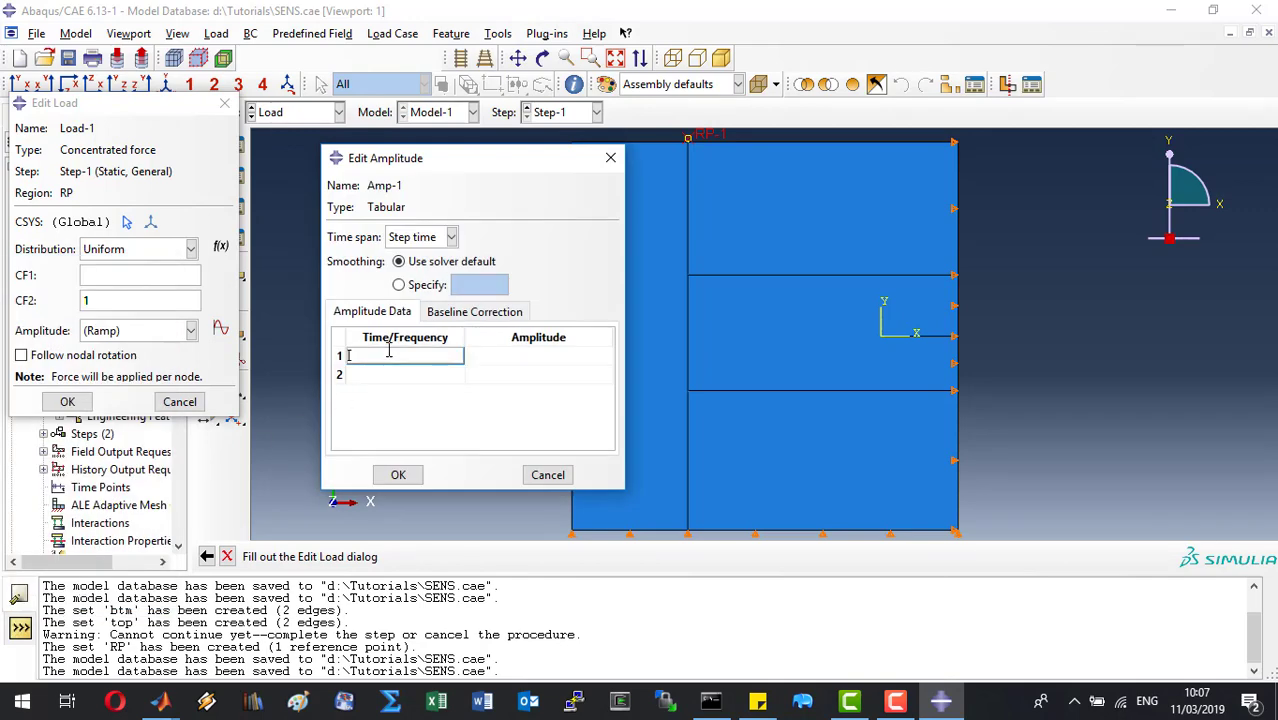
{"action": "left_click", "coordinate": [511, 360]}
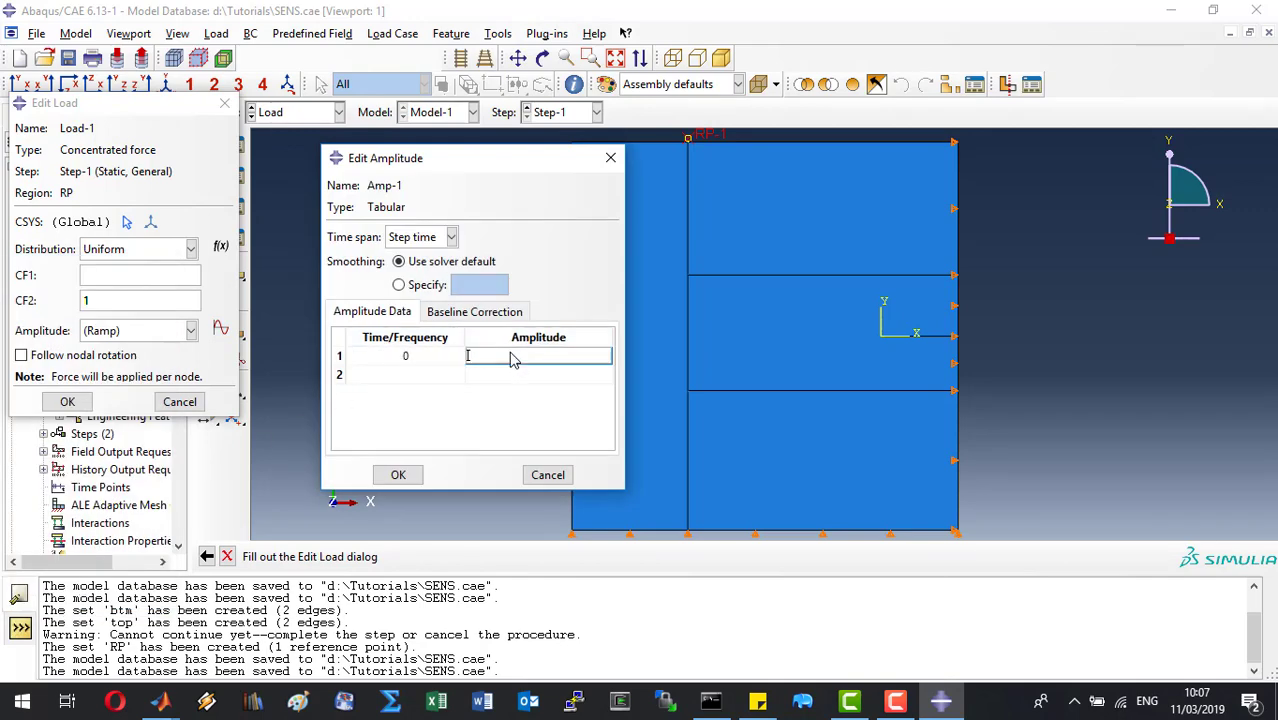
{"action": "left_click", "coordinate": [452, 380]}
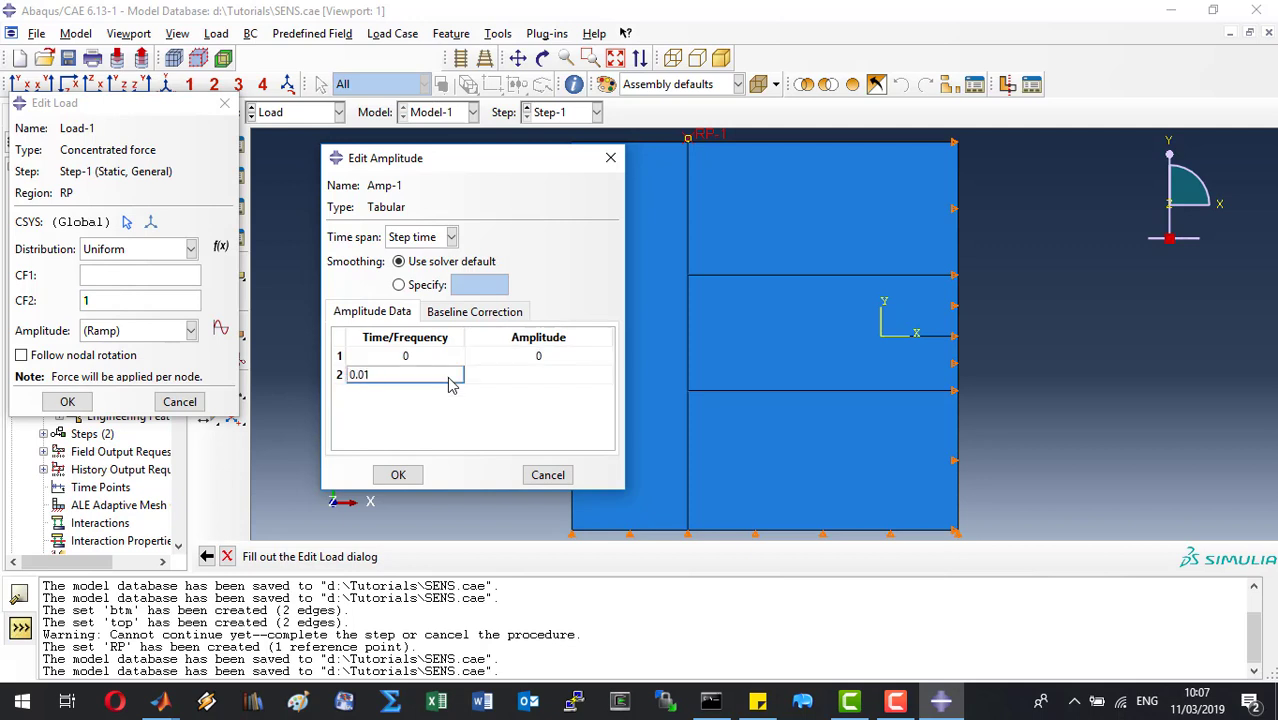
{"action": "left_click", "coordinate": [513, 375]}
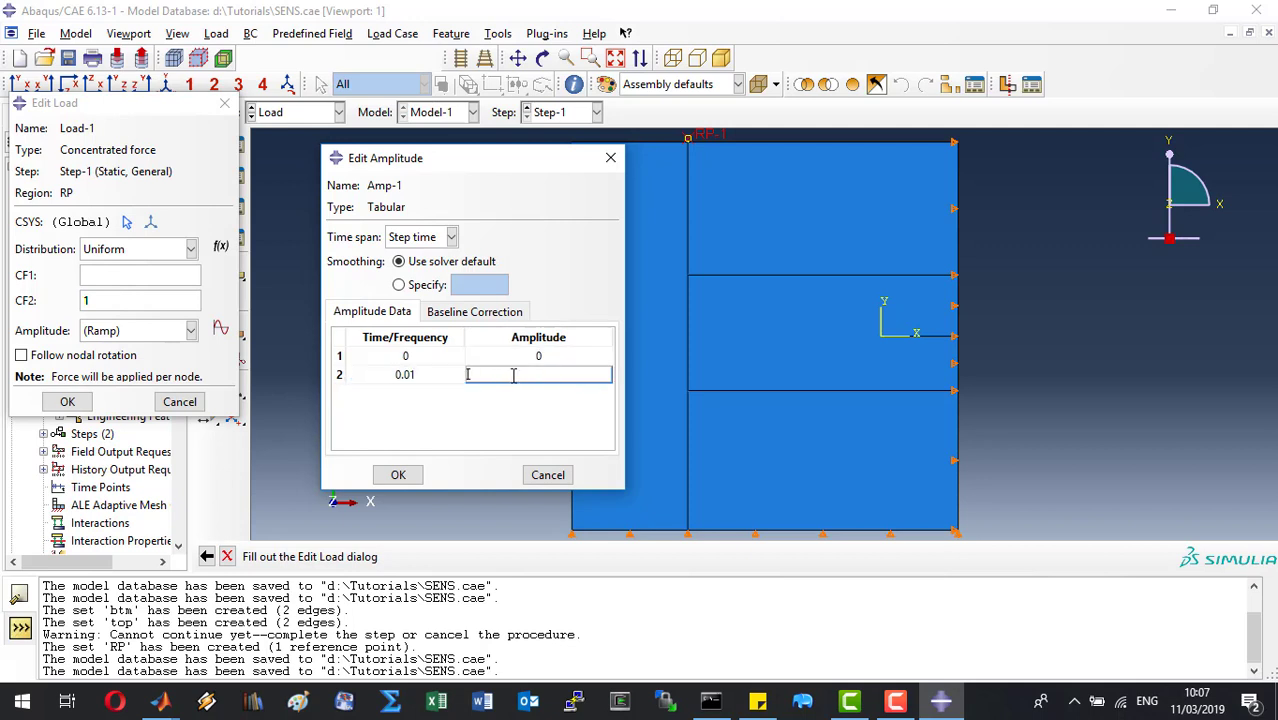
{"action": "type", "text": "1"}
{"action": "key", "text": "Tab"}
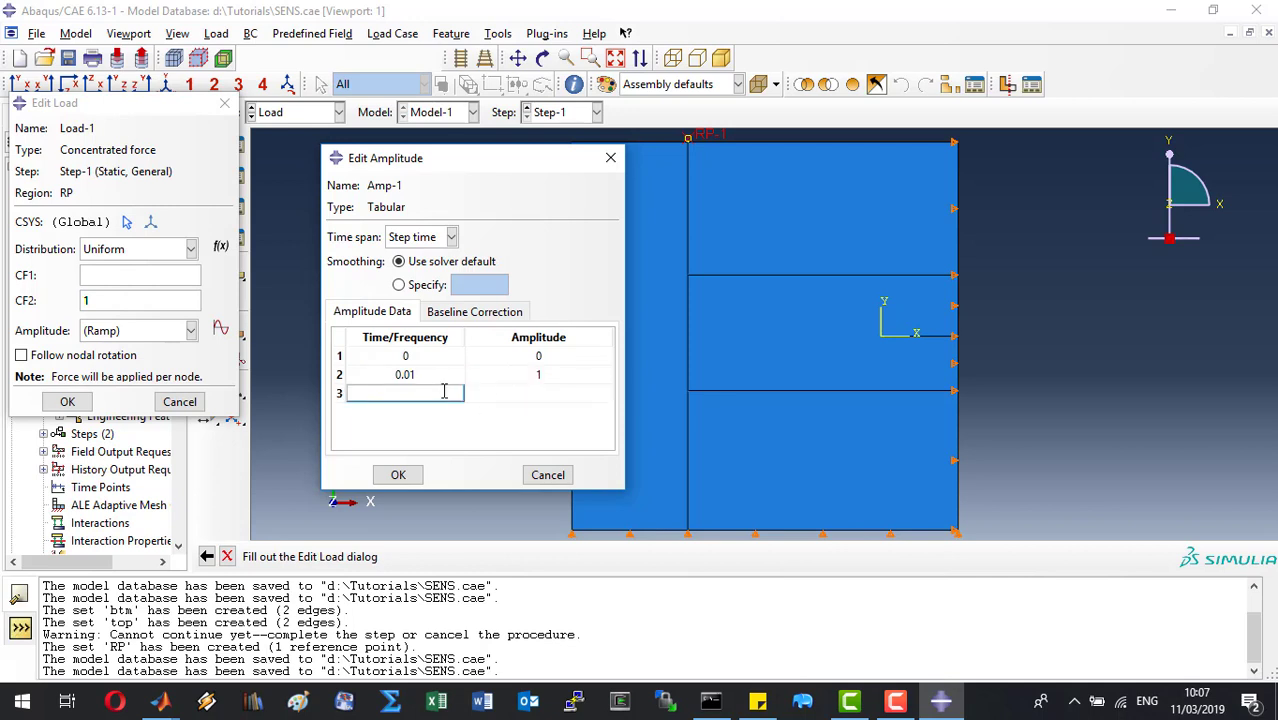
{"action": "type", "text": "1"}
{"action": "left_click", "coordinate": [503, 397]}
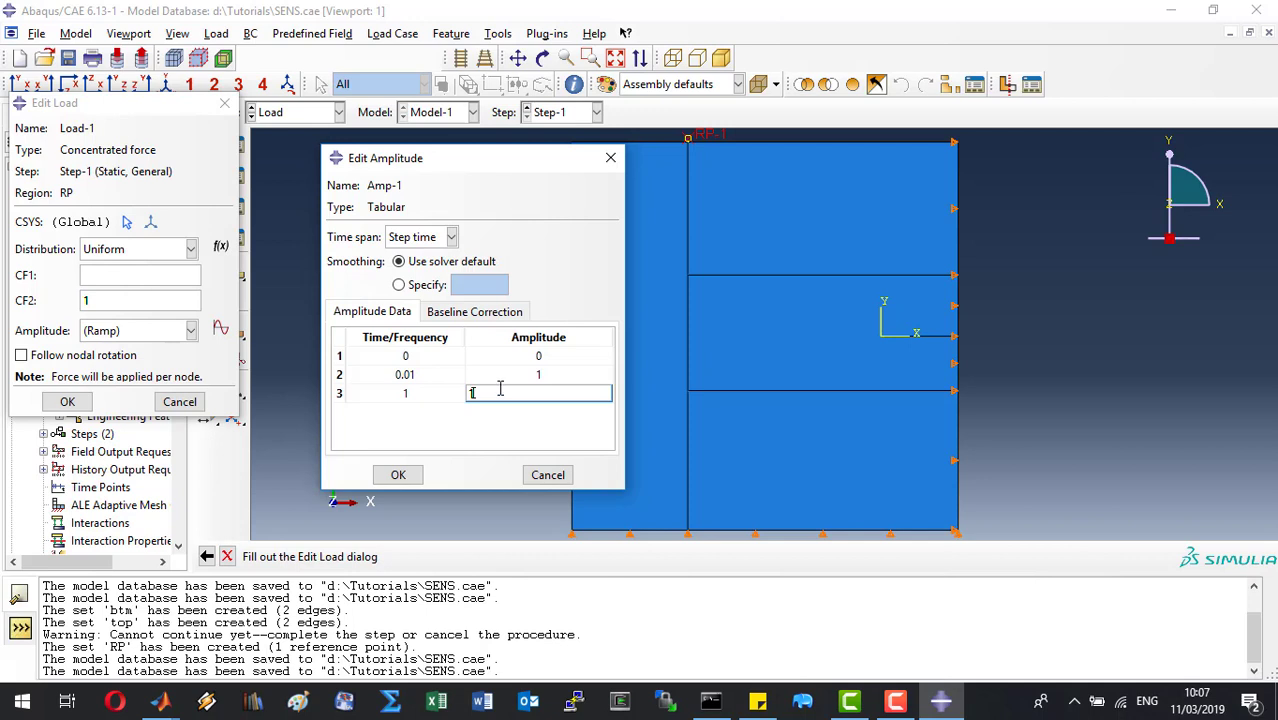
{"action": "left_click", "coordinate": [398, 475]}
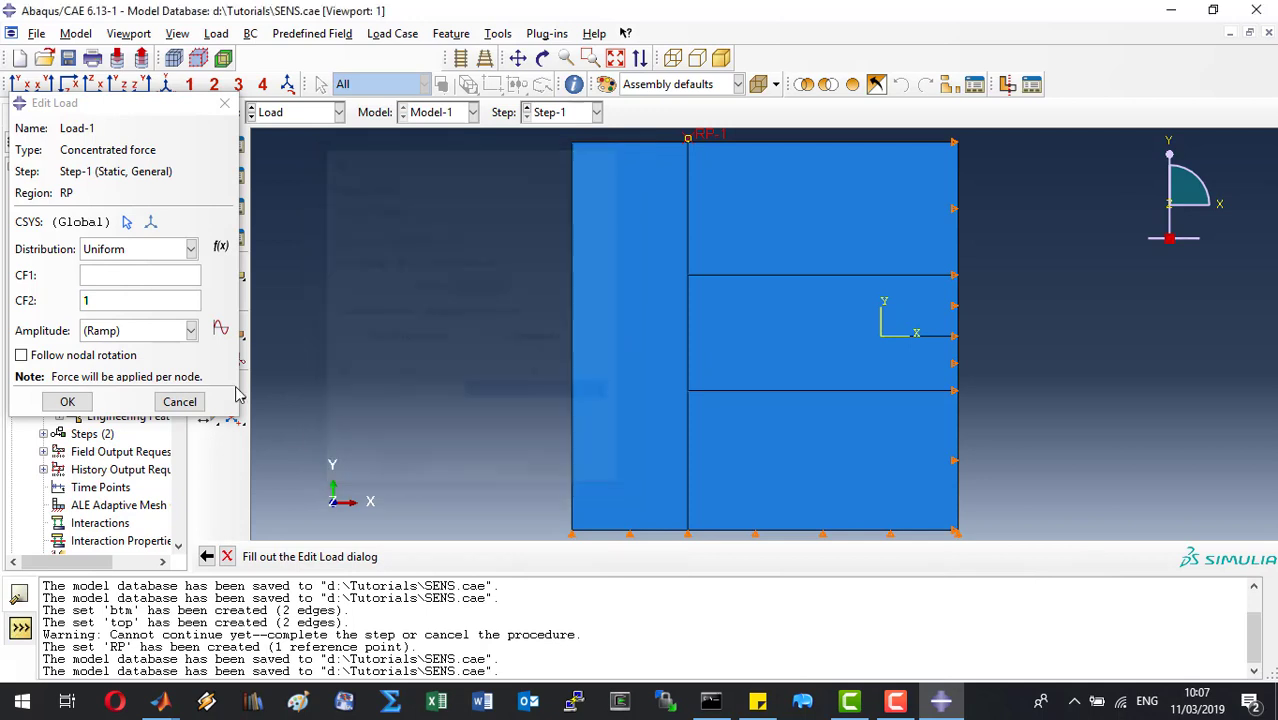
Assign amplitude Amp-1 to the concentrated force and finish the load definition
{"action": "left_click", "coordinate": [172, 331]}
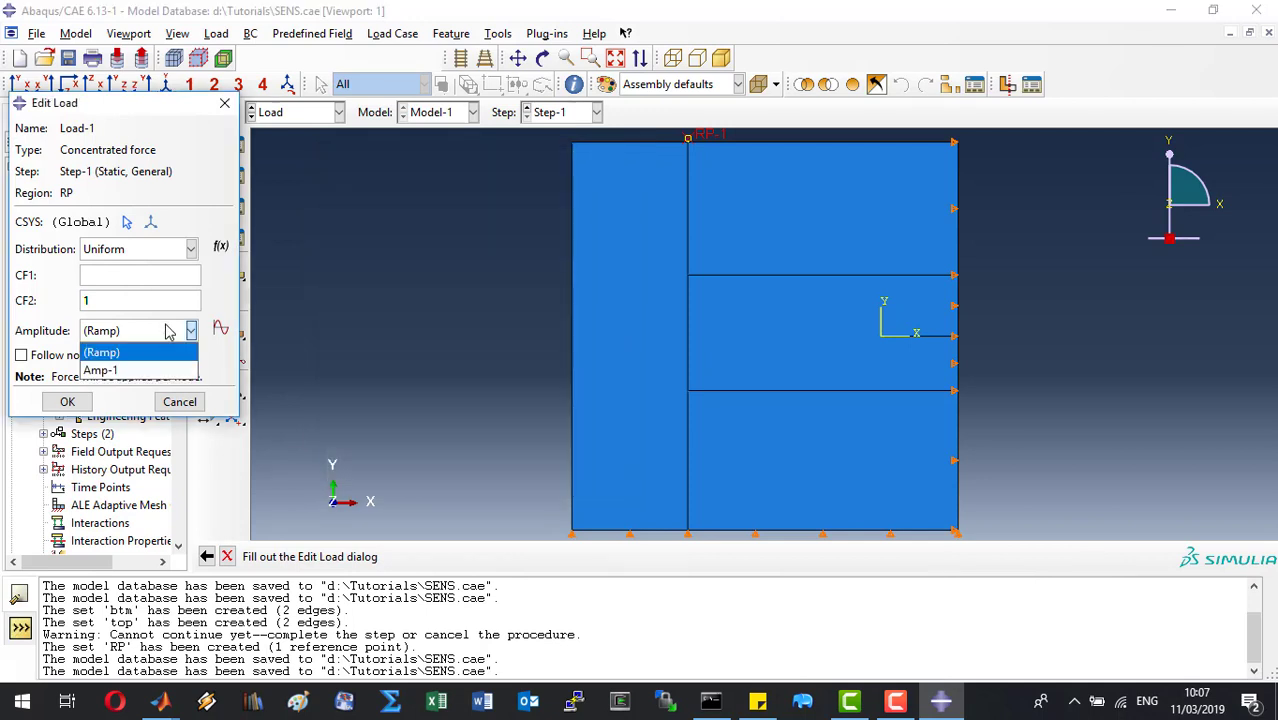
{"action": "left_click", "coordinate": [128, 372]}
{"action": "left_click", "coordinate": [66, 402]}
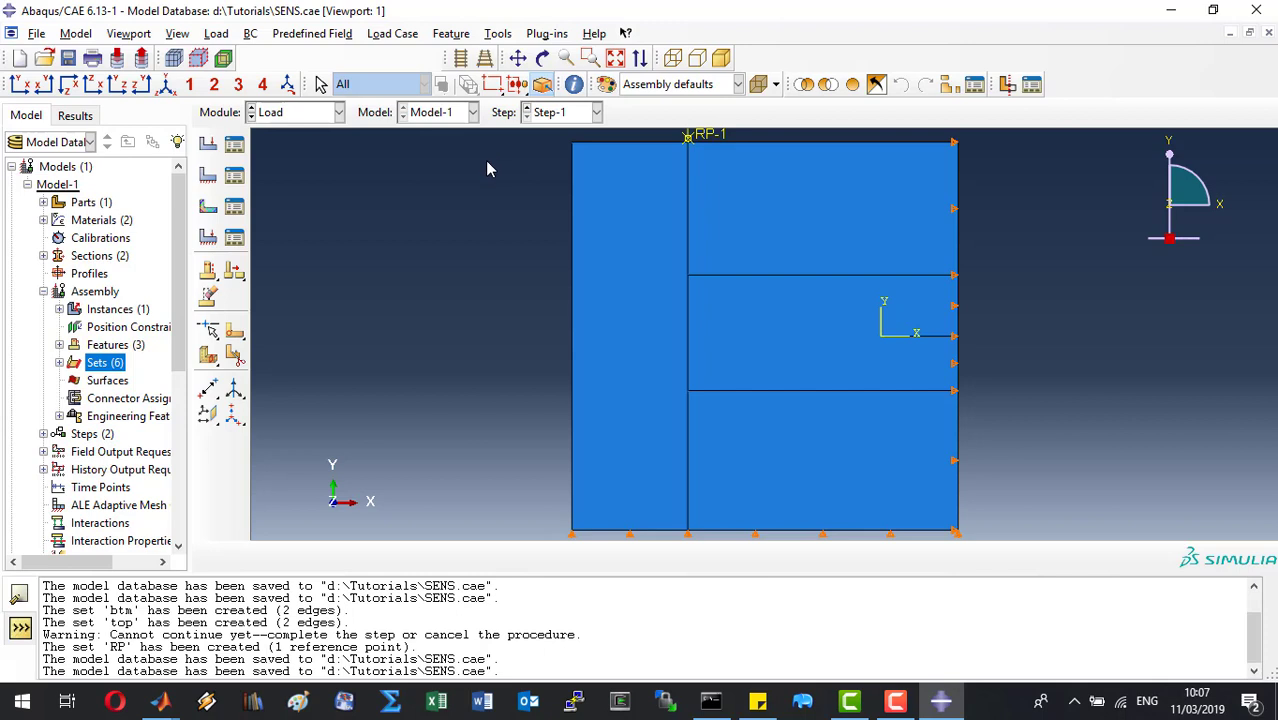
Switch to the Mesh module and save the model database
{"action": "left_click", "coordinate": [318, 116]}
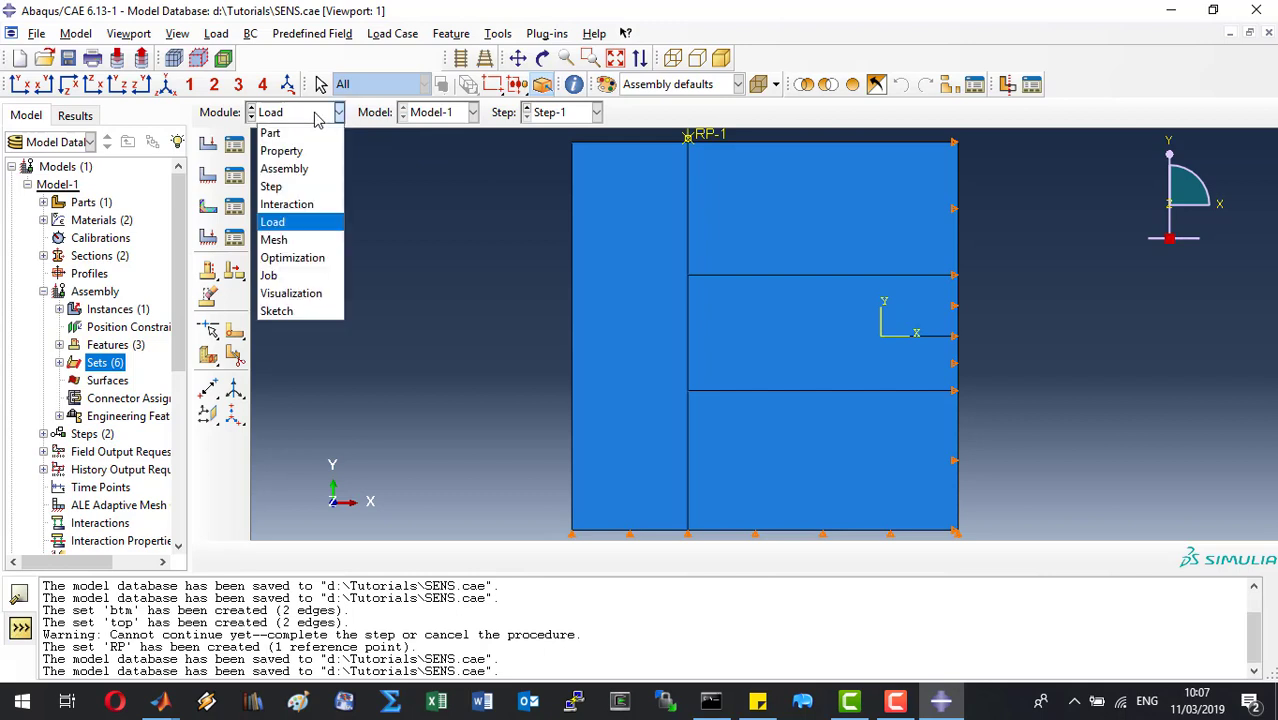
{"action": "left_click", "coordinate": [274, 240]}
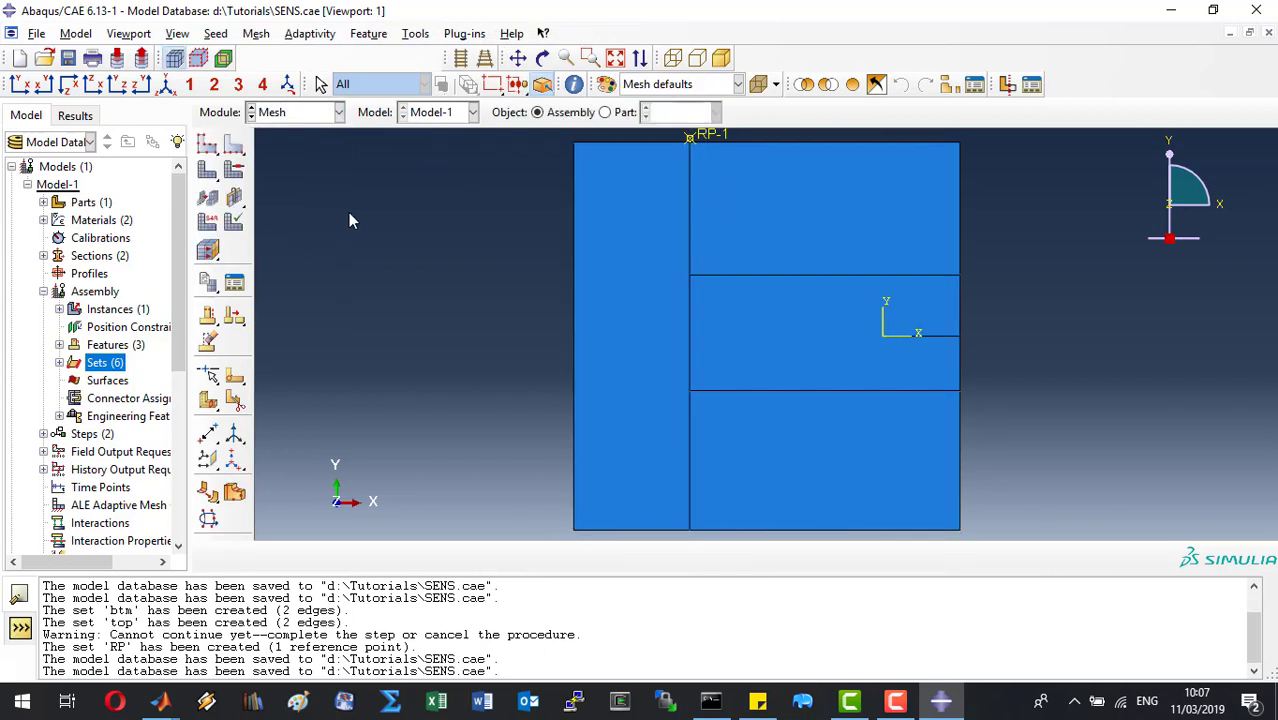
{"action": "key", "text": "ctrl+s"}
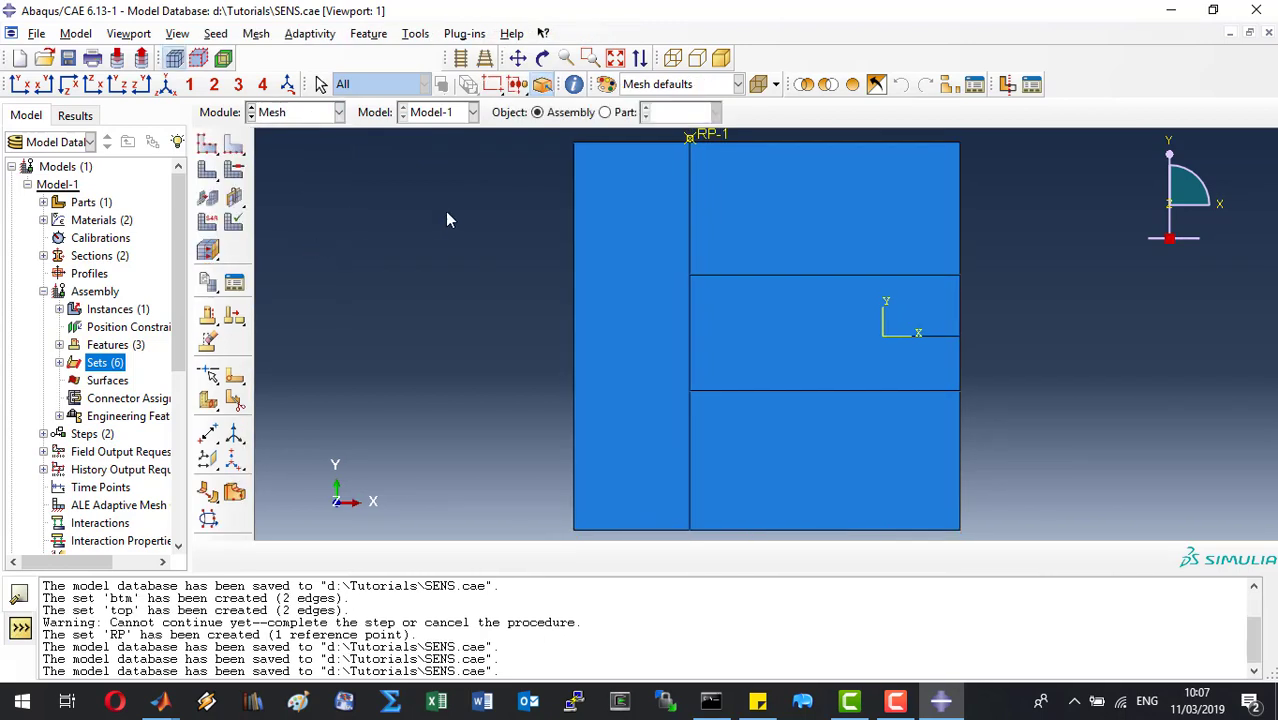
Switch the mesh object to the PLATE part and assign global seeds with an approximate size of 0.1
{"action": "left_click", "coordinate": [618, 114]}
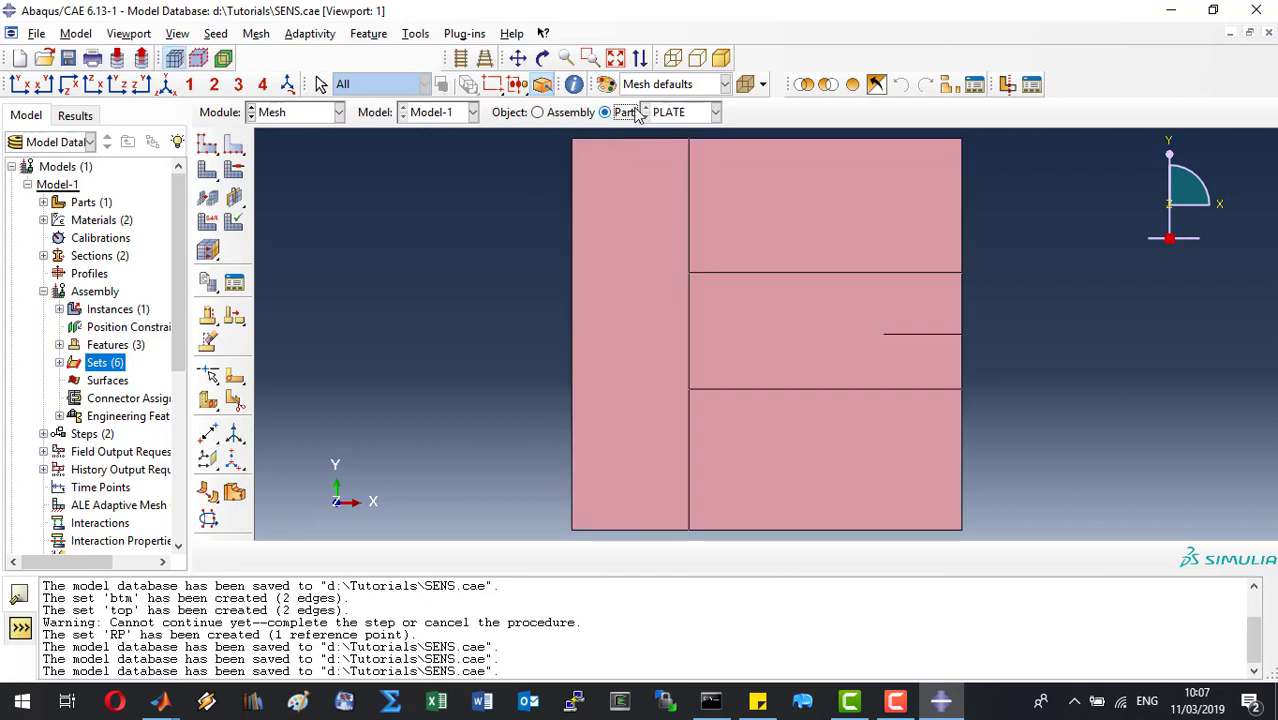
{"action": "left_click", "coordinate": [205, 148]}
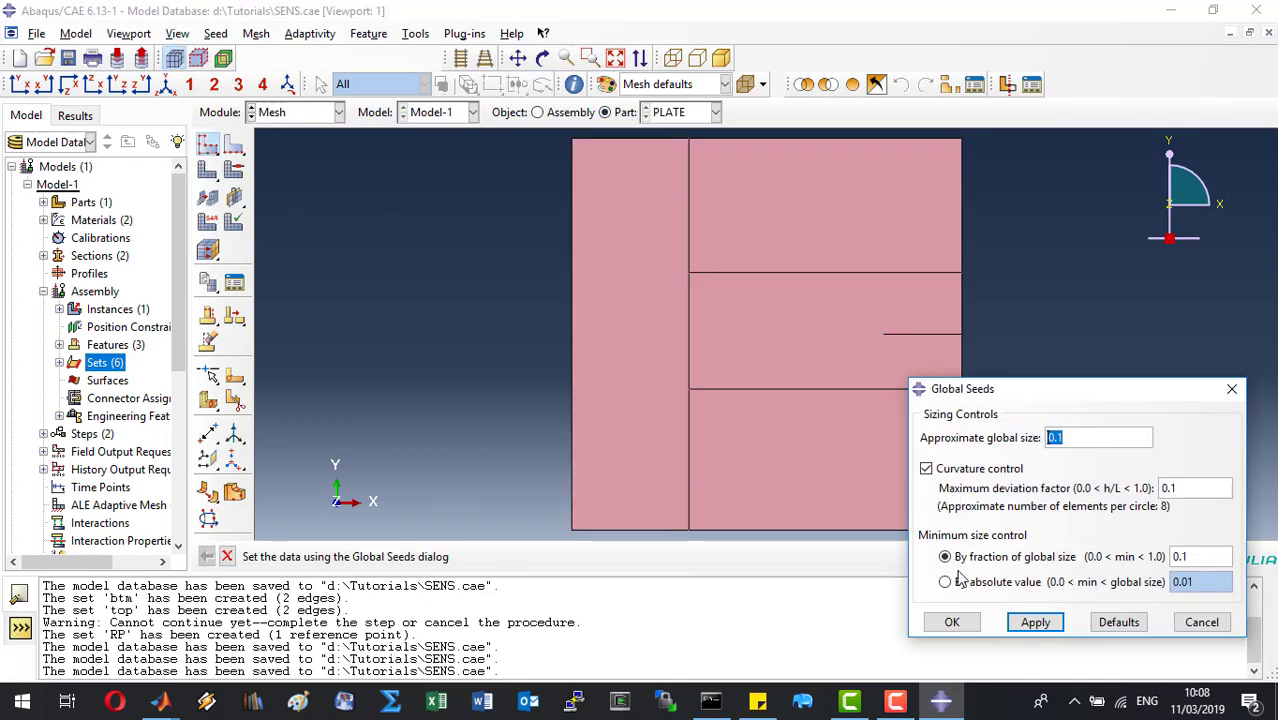
{"action": "left_click", "coordinate": [976, 624]}
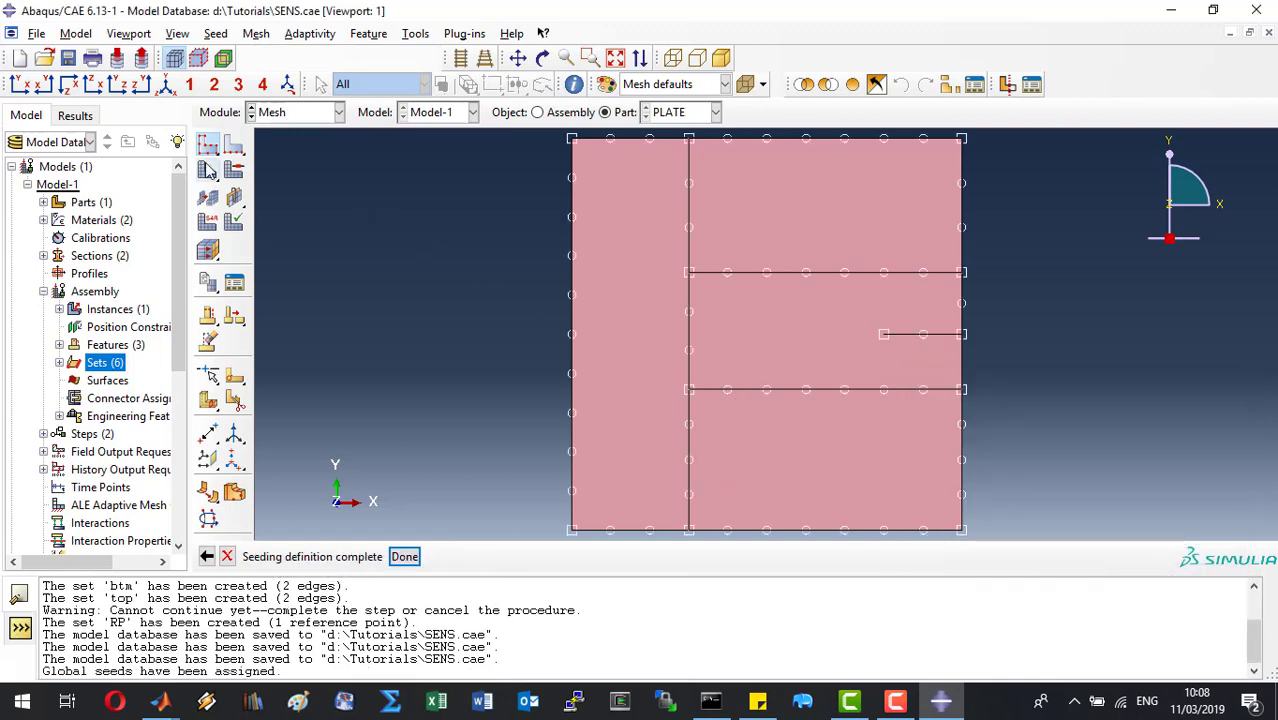
Assign local seeds by size to the middle face containing the notch, with an approximate element size of 0.01 and no bias
{"action": "left_click", "coordinate": [236, 144]}
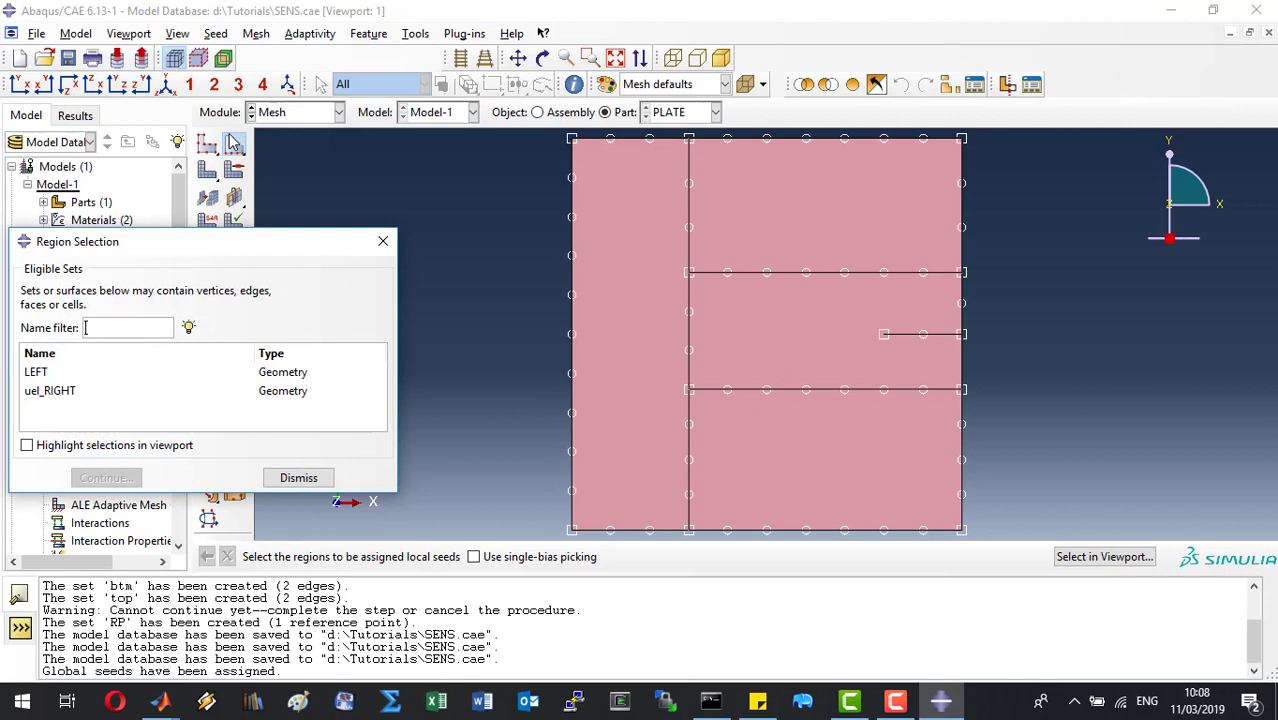
{"action": "left_click", "coordinate": [300, 478]}
{"action": "left_click", "coordinate": [368, 84]}
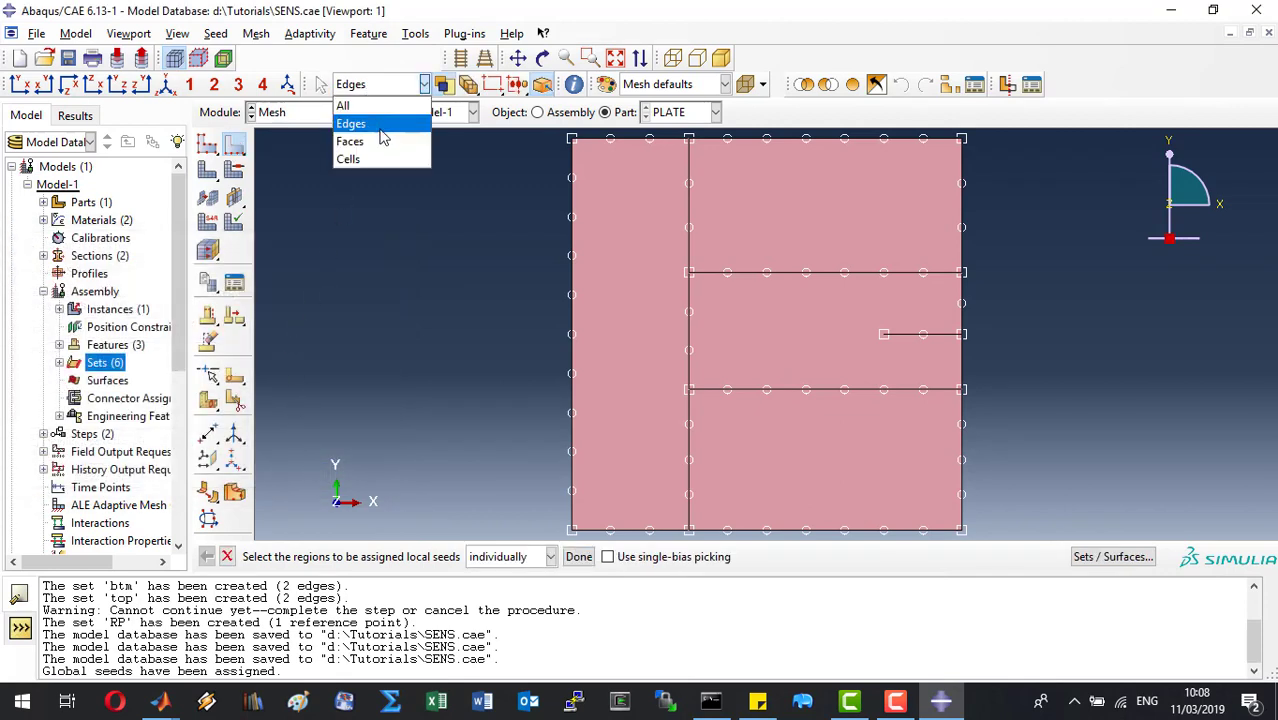
{"action": "left_click", "coordinate": [381, 146]}
{"action": "left_click", "coordinate": [759, 343]}
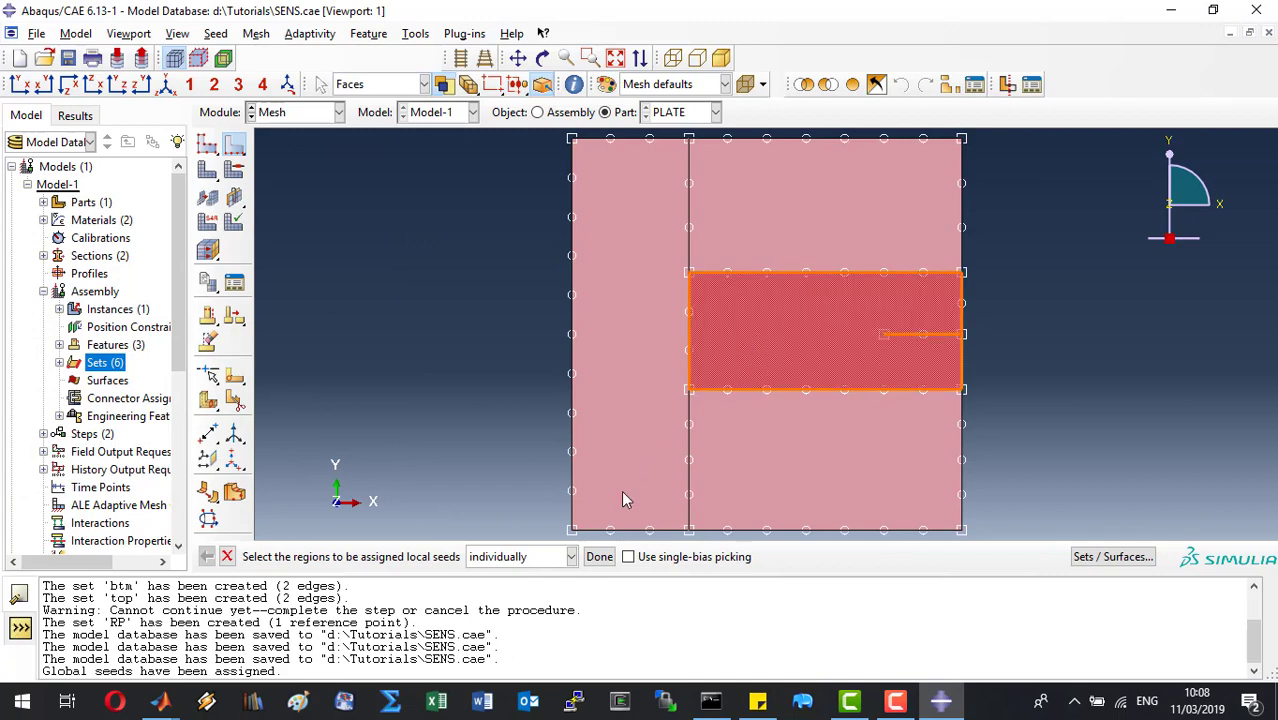
{"action": "left_click", "coordinate": [599, 557]}
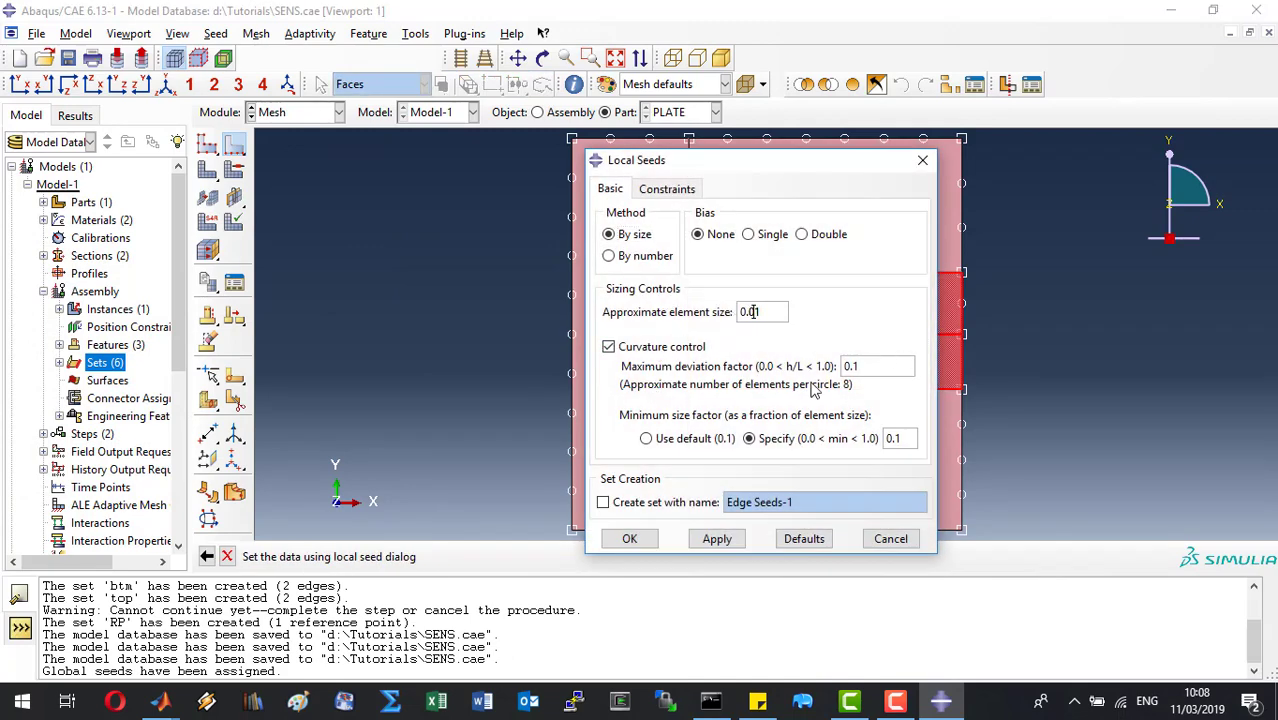
{"action": "left_click", "coordinate": [630, 539]}
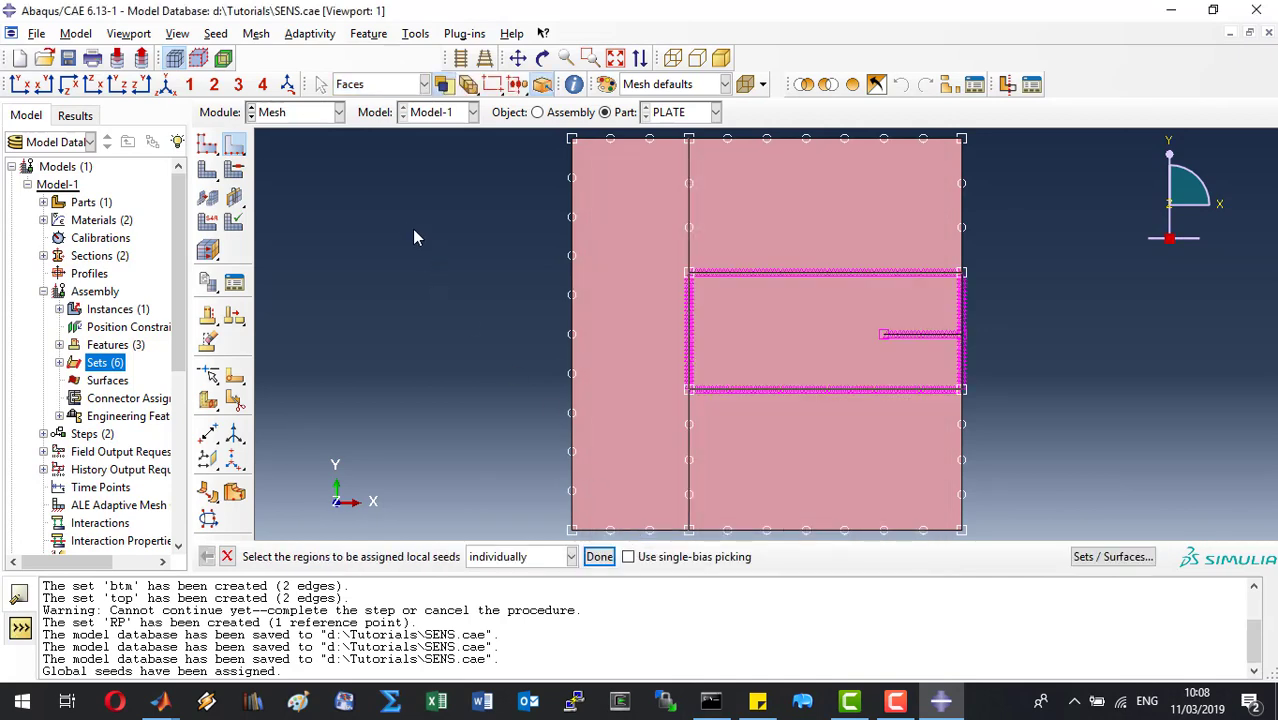
Set mesh controls for all plate faces to quad-dominated, free, advancing front, with mapped meshing turned off
{"action": "left_click", "coordinate": [233, 170]}
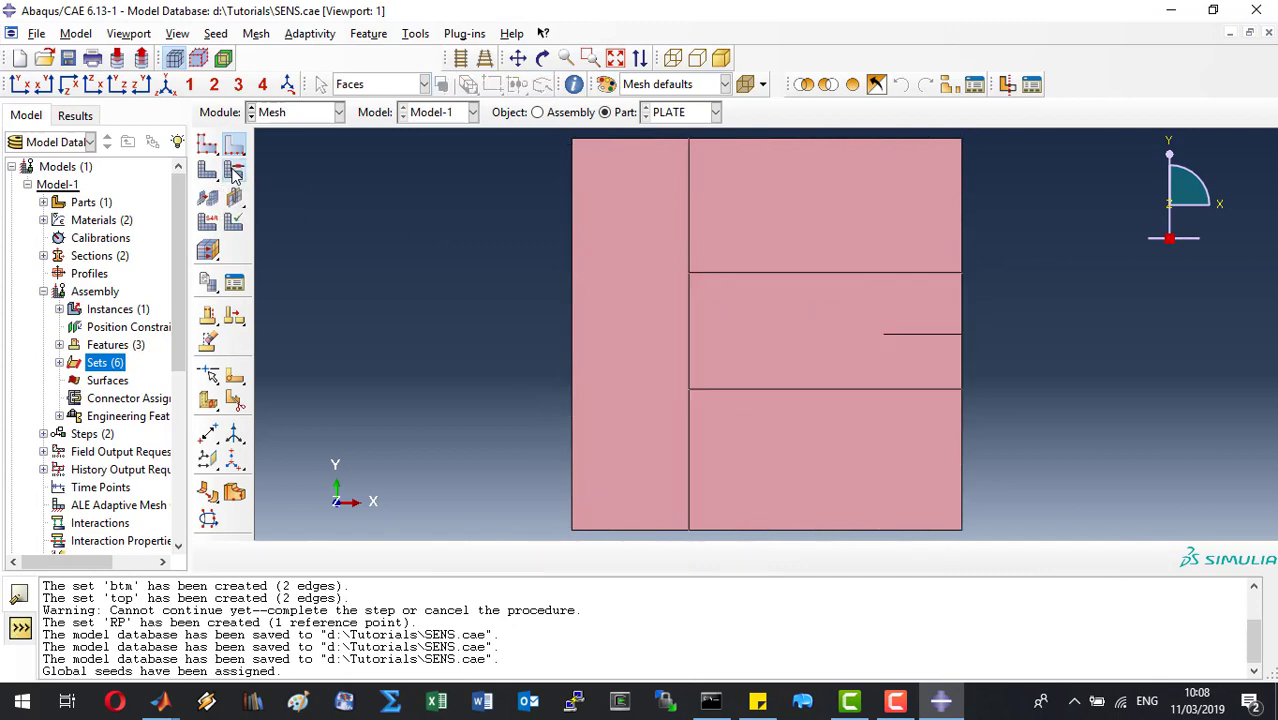
{"action": "left_click_drag", "start_coordinate": [1047, 496], "coordinate": [512, 226]}
{"action": "middle_click", "coordinate": [512, 226]}
{"action": "left_click", "coordinate": [1031, 166]}
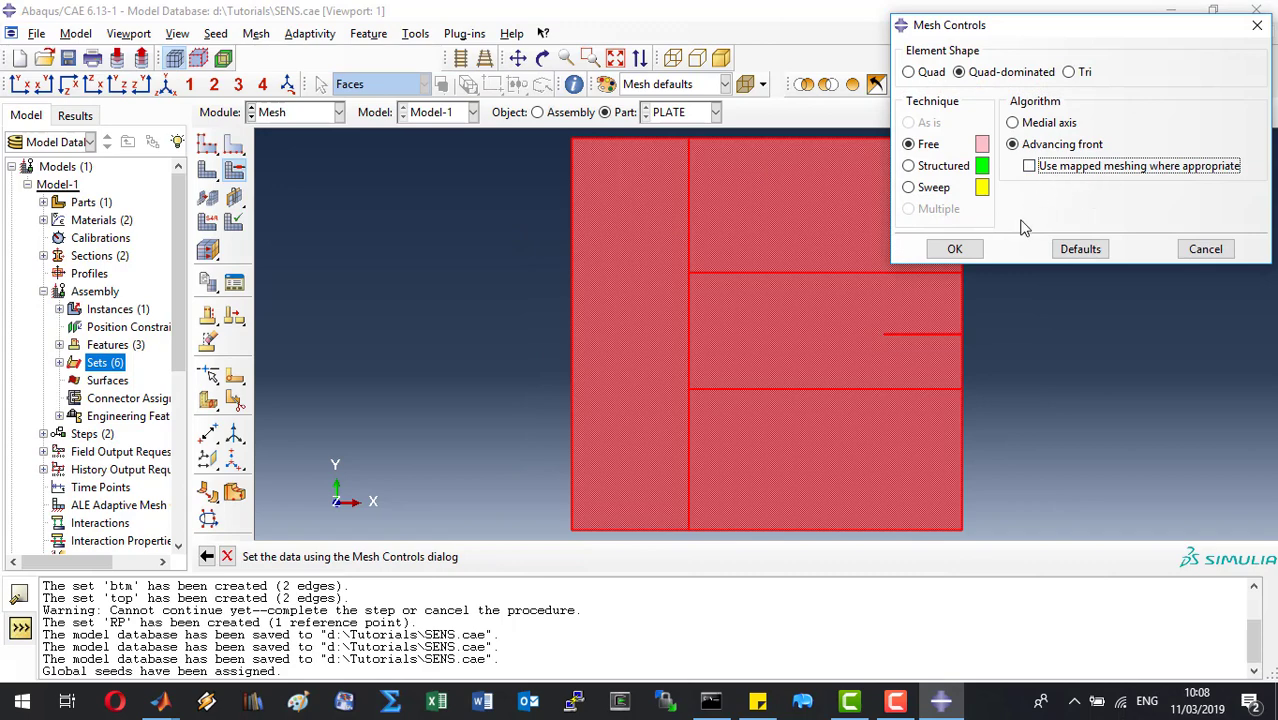
{"action": "left_click", "coordinate": [976, 252]}
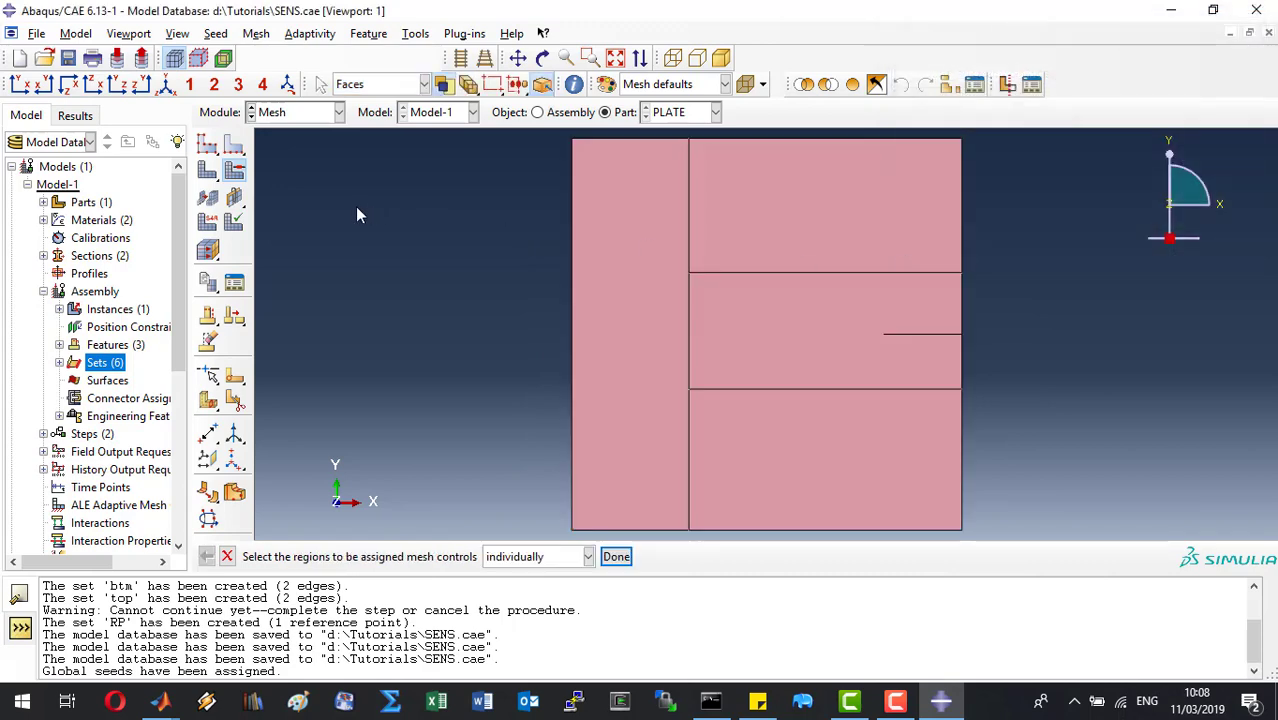
Assign the Plane Strain element family, standard library and linear order, to all plate faces with reduced integration turned off
{"action": "left_click", "coordinate": [207, 222]}
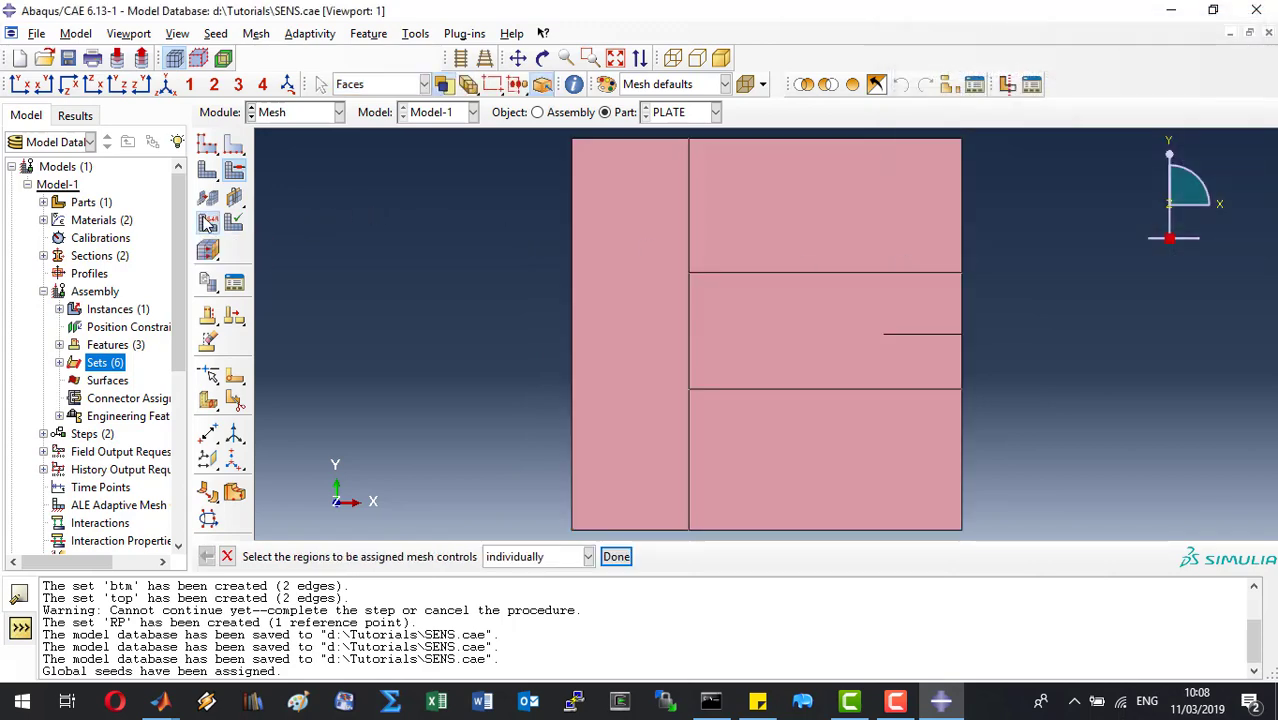
{"action": "left_click_drag", "start_coordinate": [1066, 456], "coordinate": [614, 260]}
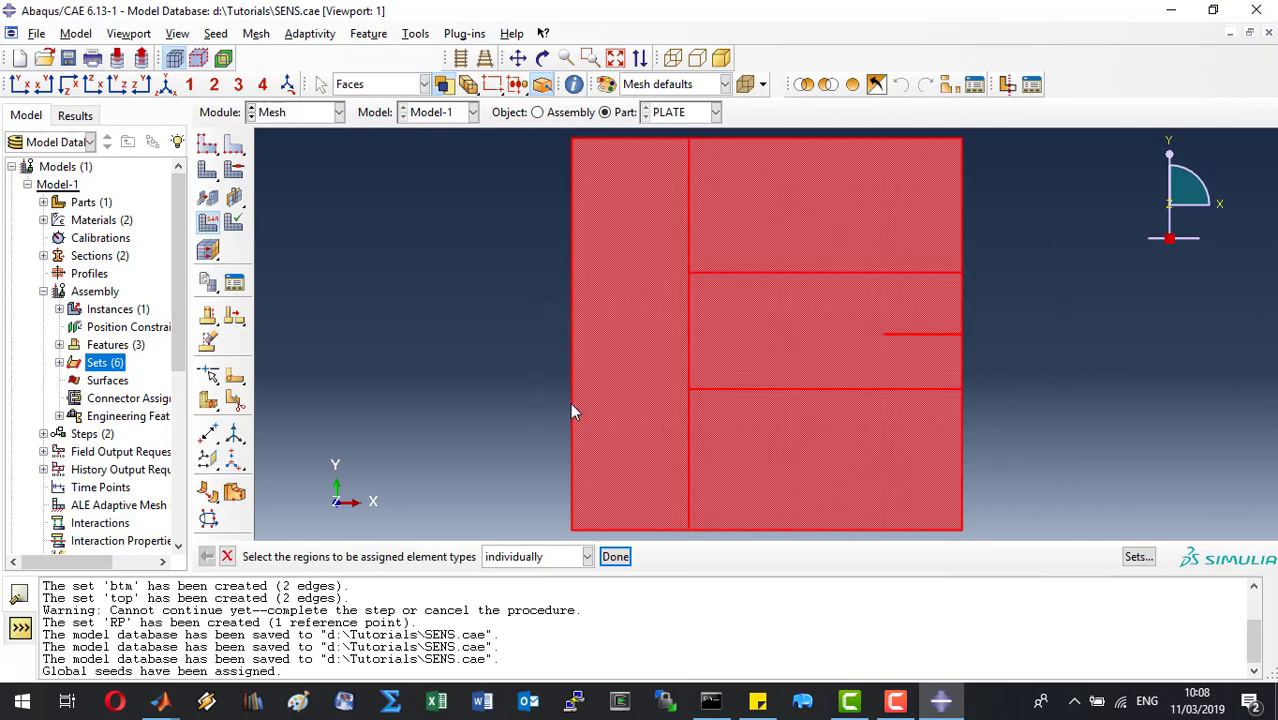
{"action": "left_click", "coordinate": [615, 556]}
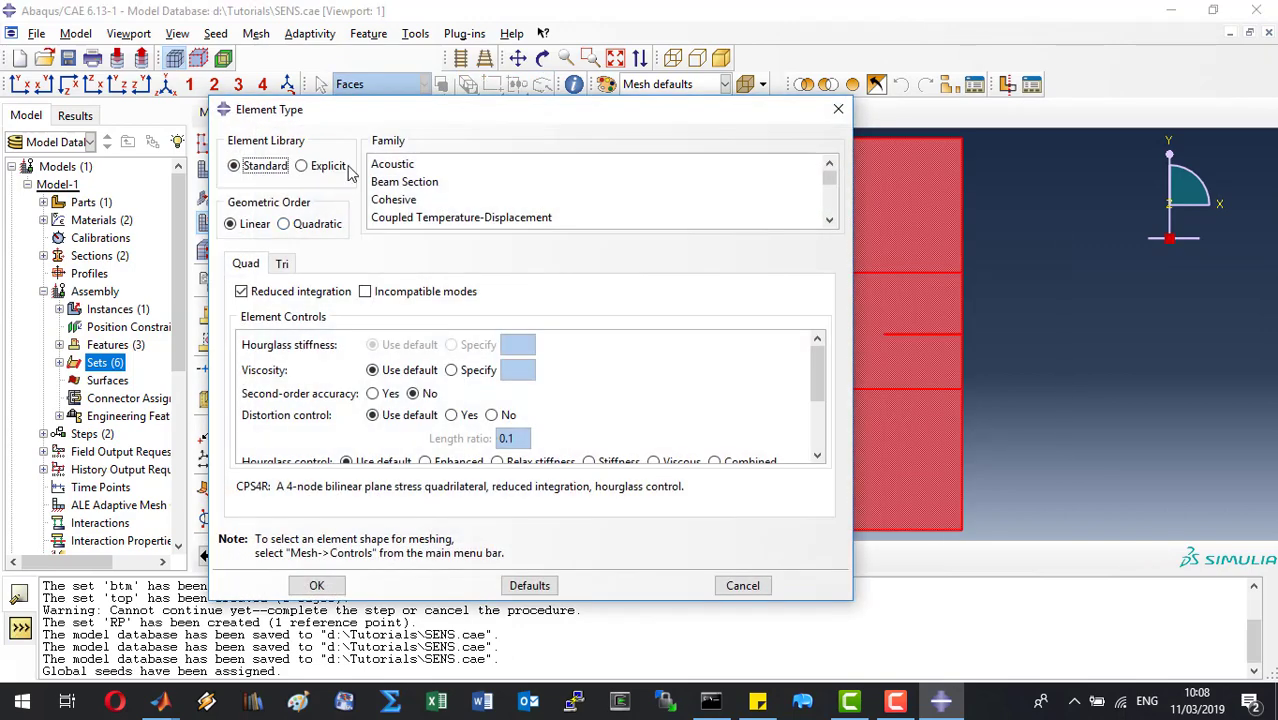
{"action": "left_click", "coordinate": [828, 222]}
{"action": "left_click", "coordinate": [828, 222]}
{"action": "left_click", "coordinate": [828, 222]}
{"action": "left_click", "coordinate": [828, 222]}
{"action": "left_click", "coordinate": [828, 222]}
{"action": "left_click", "coordinate": [828, 222]}
{"action": "left_click", "coordinate": [828, 222]}
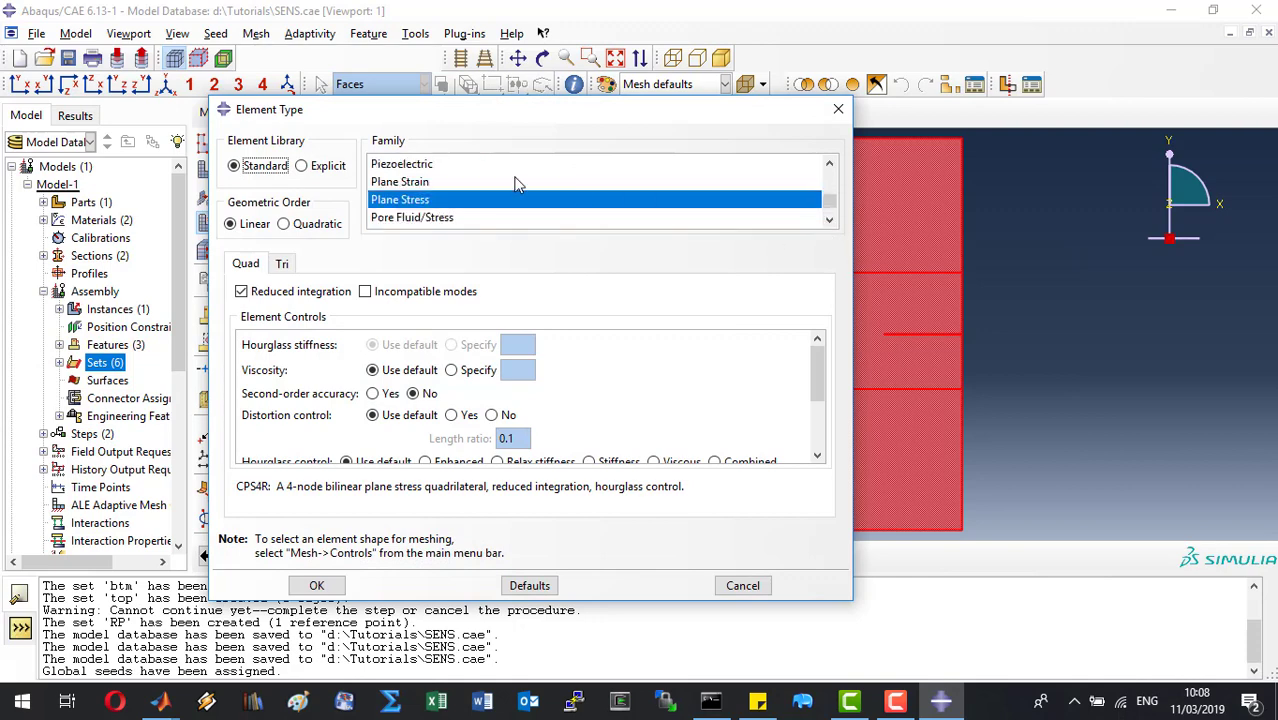
{"action": "left_click", "coordinate": [438, 185]}
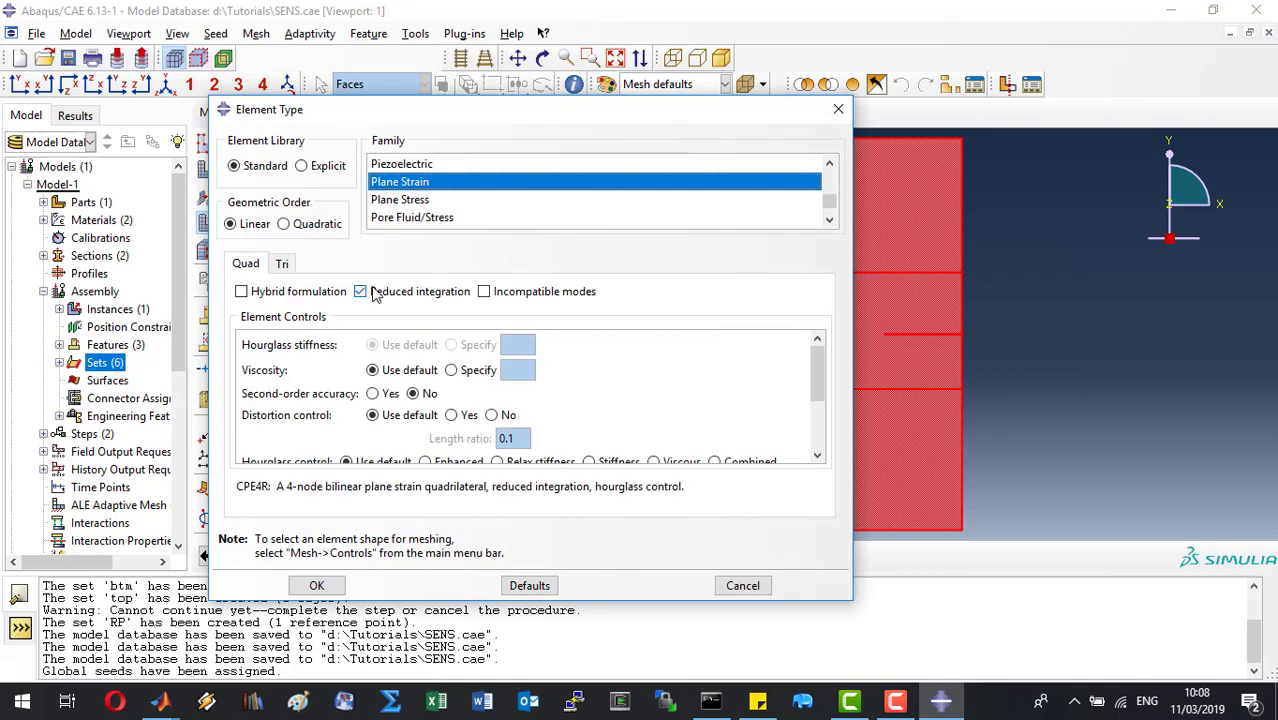
{"action": "left_click", "coordinate": [420, 296]}
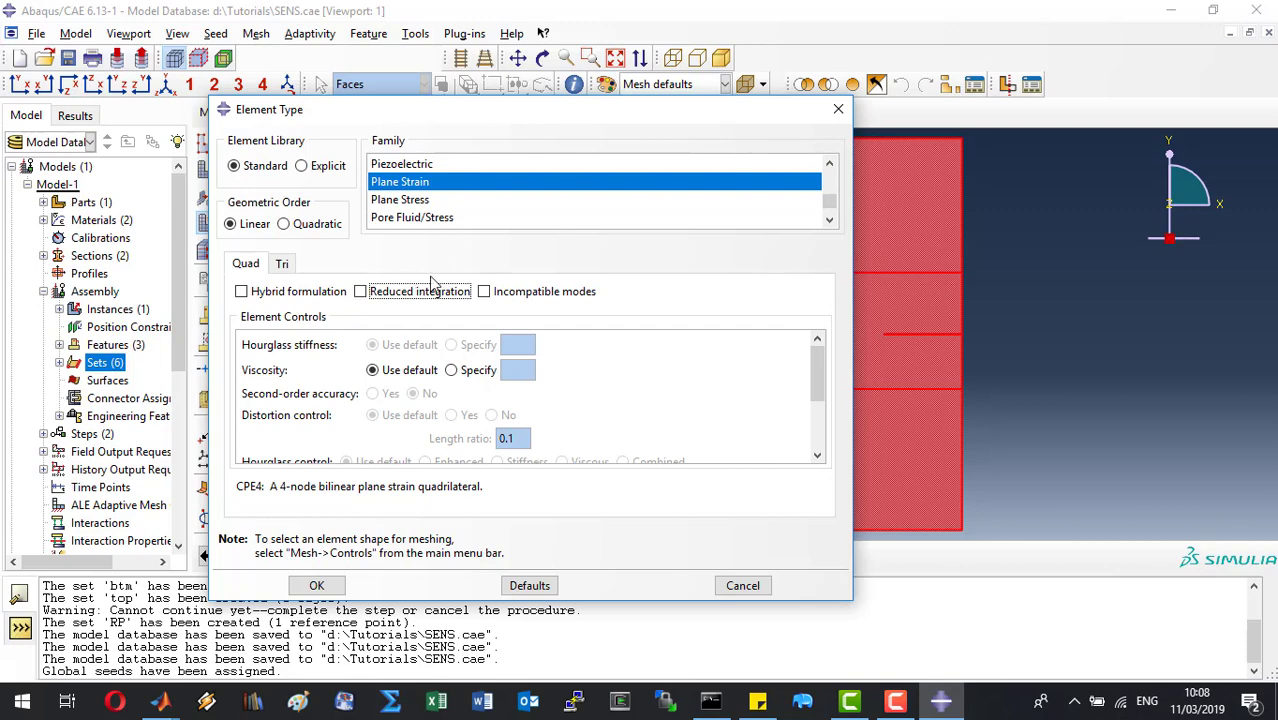
{"action": "left_click", "coordinate": [338, 588]}
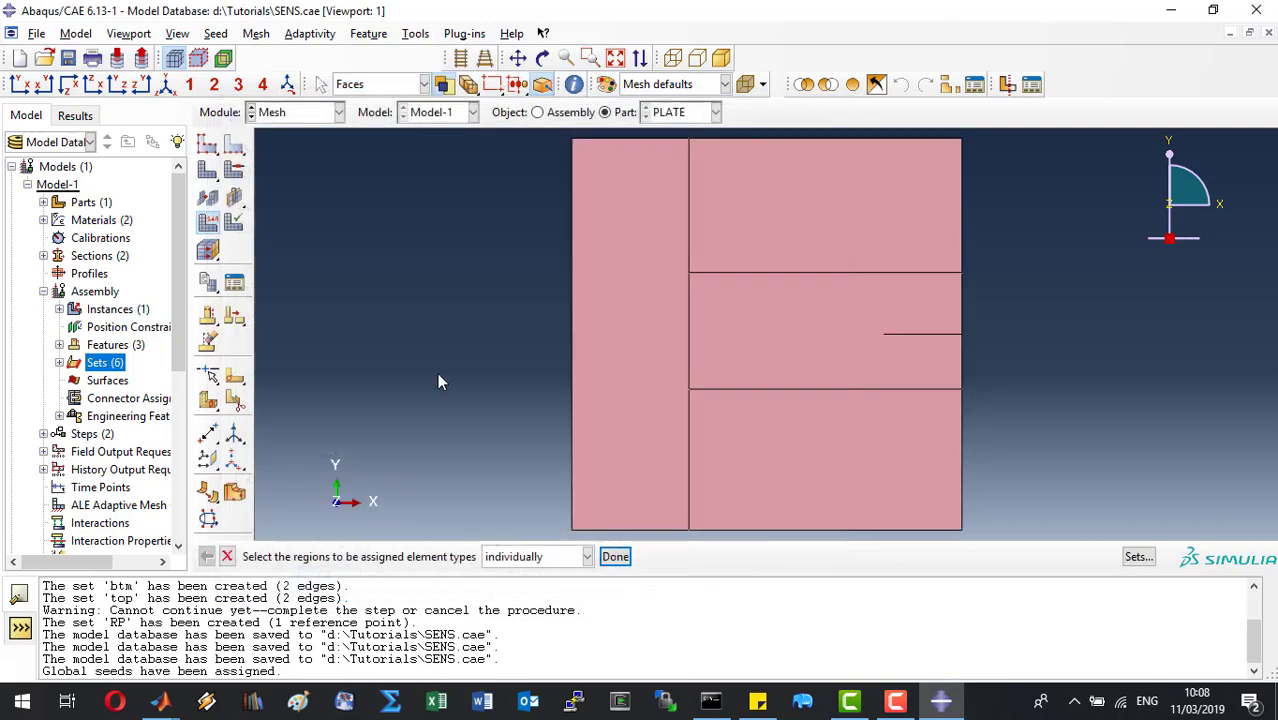
Mesh the PLATE part and save the model database
{"action": "left_click", "coordinate": [207, 171]}
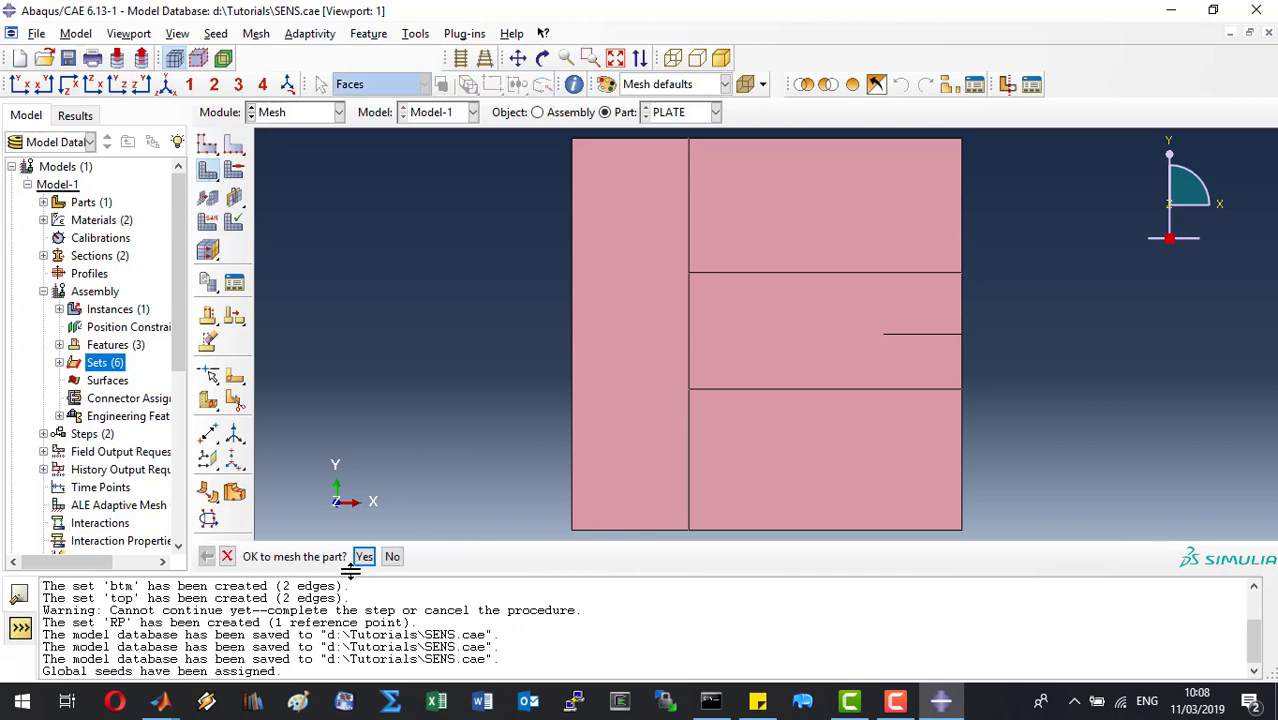
{"action": "left_click", "coordinate": [364, 558]}
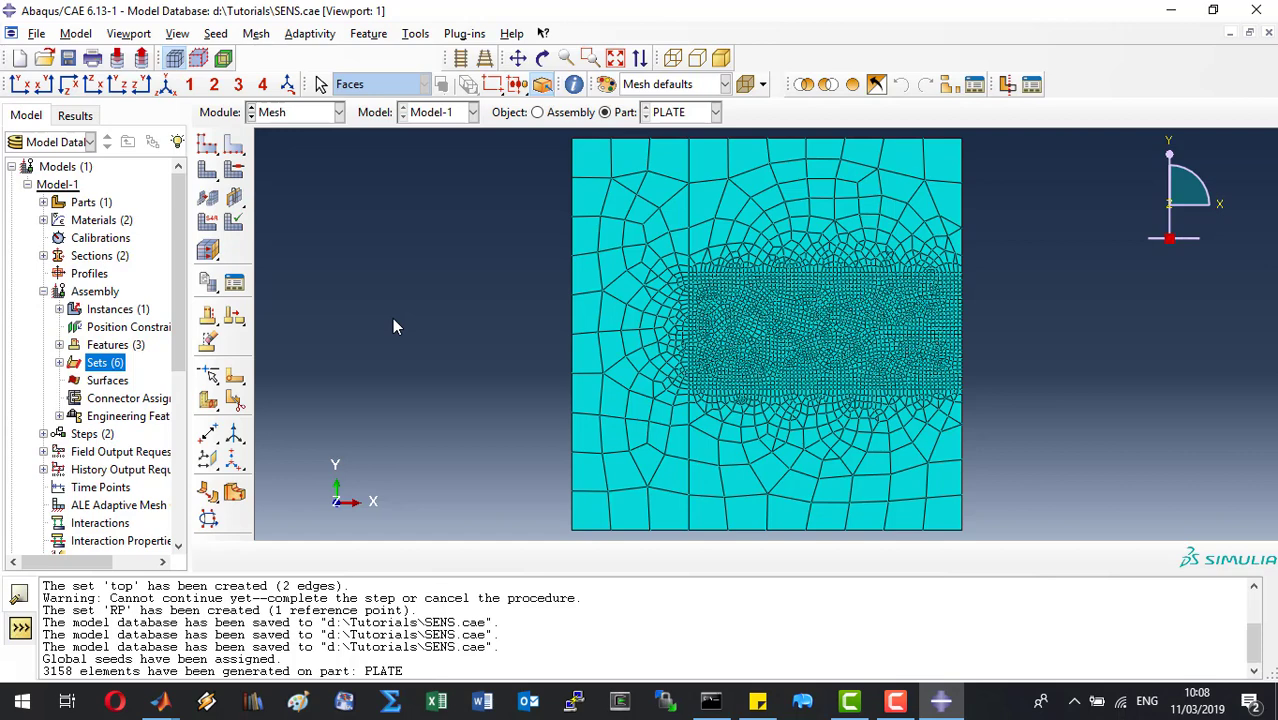
{"action": "left_click", "coordinate": [68, 58]}
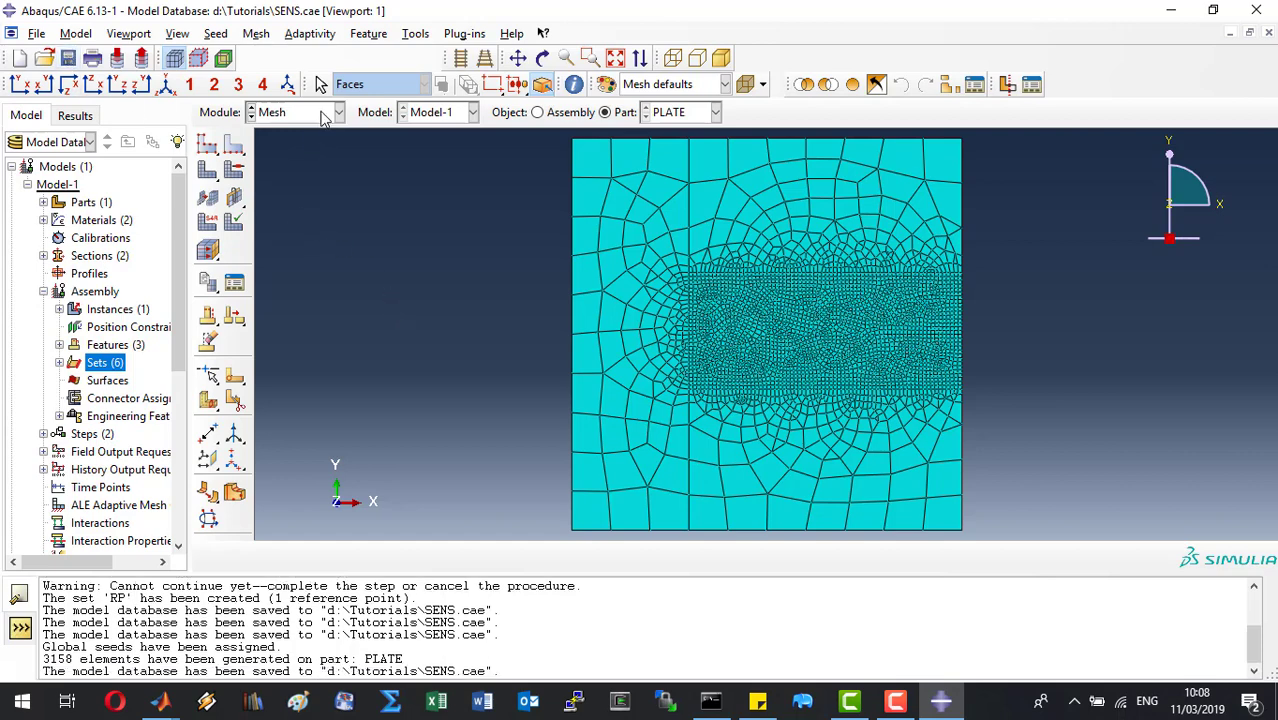
In the Job module, create a full-analysis job named SENS from Model-1 and write its input file
{"action": "left_click", "coordinate": [322, 112]}
{"action": "left_click", "coordinate": [314, 282]}
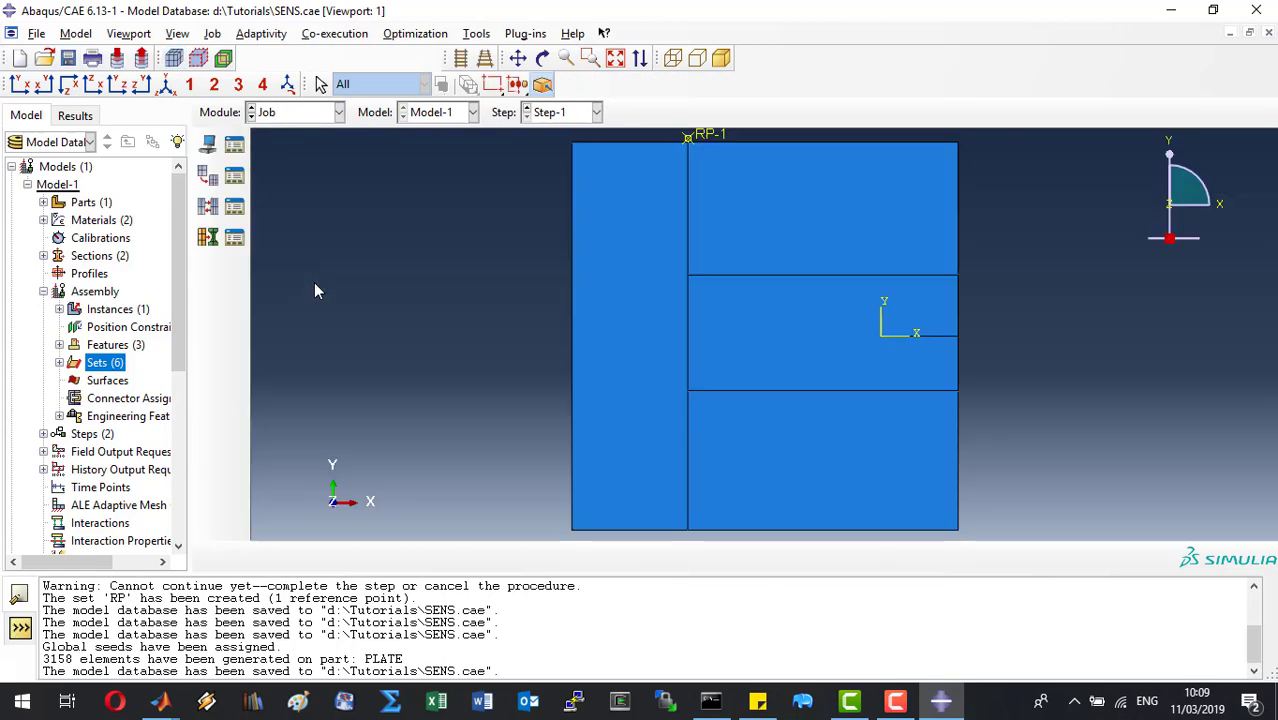
{"action": "left_click", "coordinate": [207, 145]}
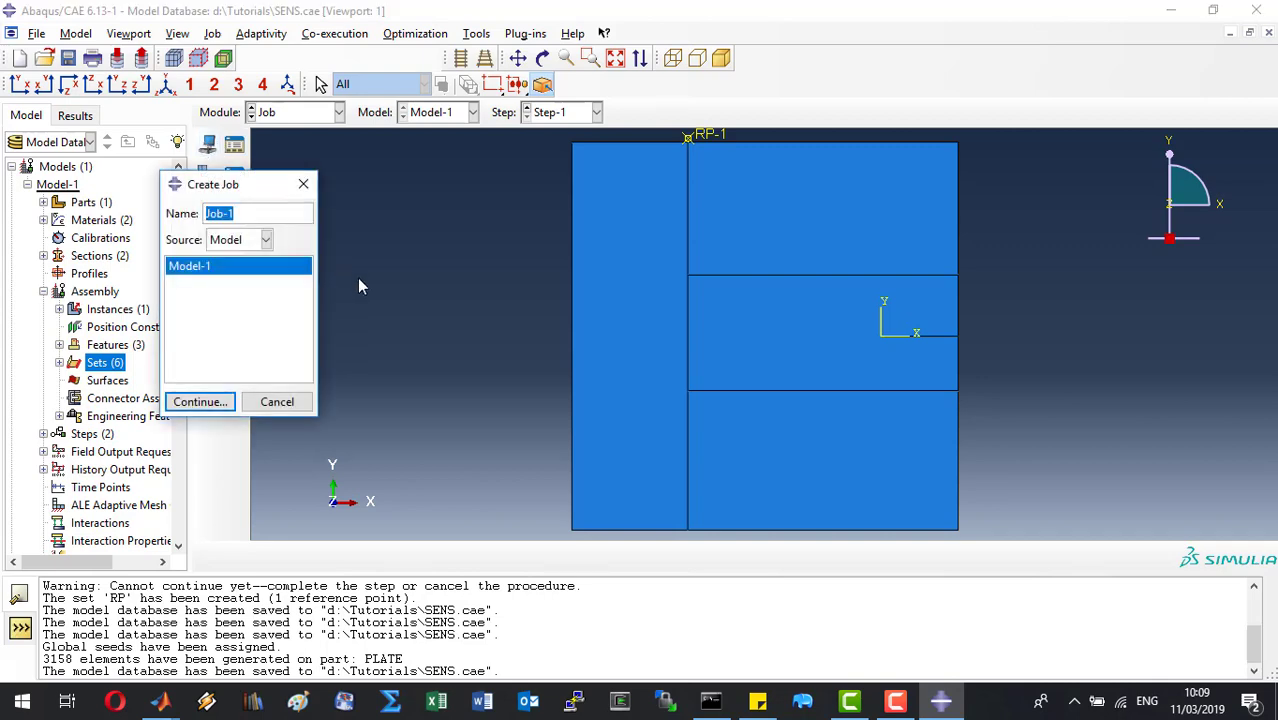
{"action": "type", "text": "SENS"}
{"action": "left_click", "coordinate": [205, 401]}
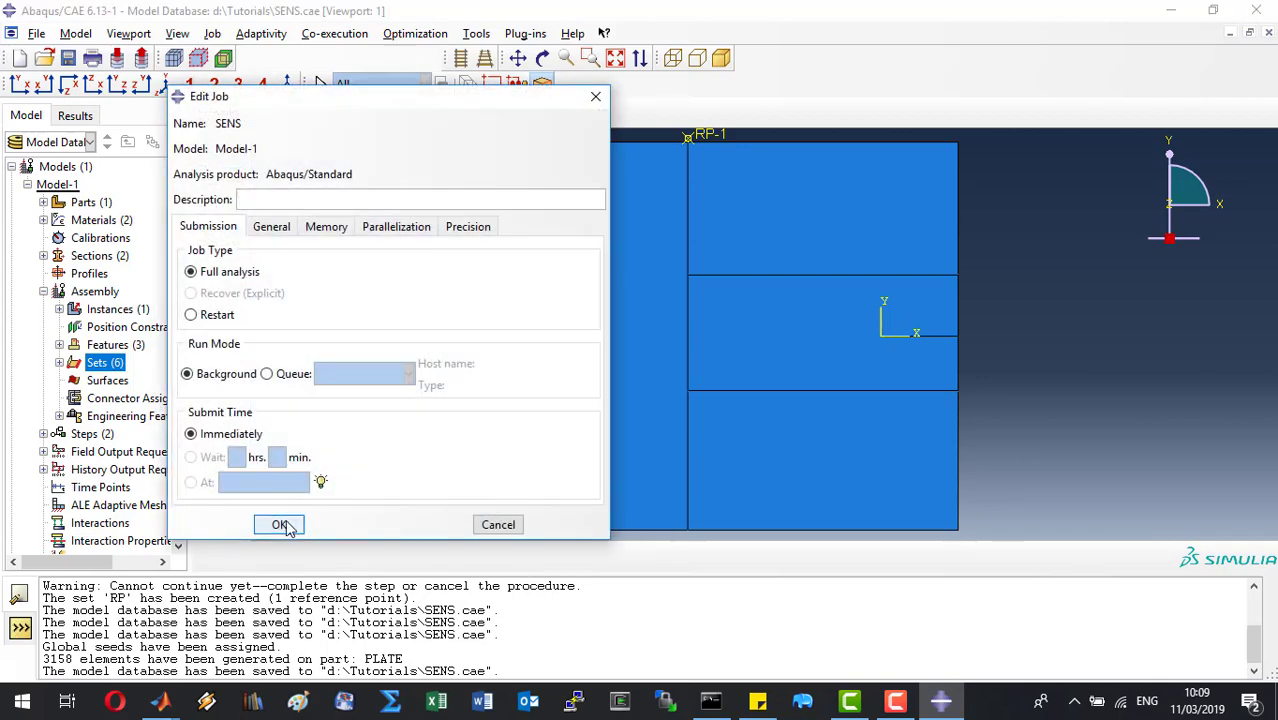
{"action": "left_click", "coordinate": [281, 525]}
{"action": "left_click", "coordinate": [235, 145]}
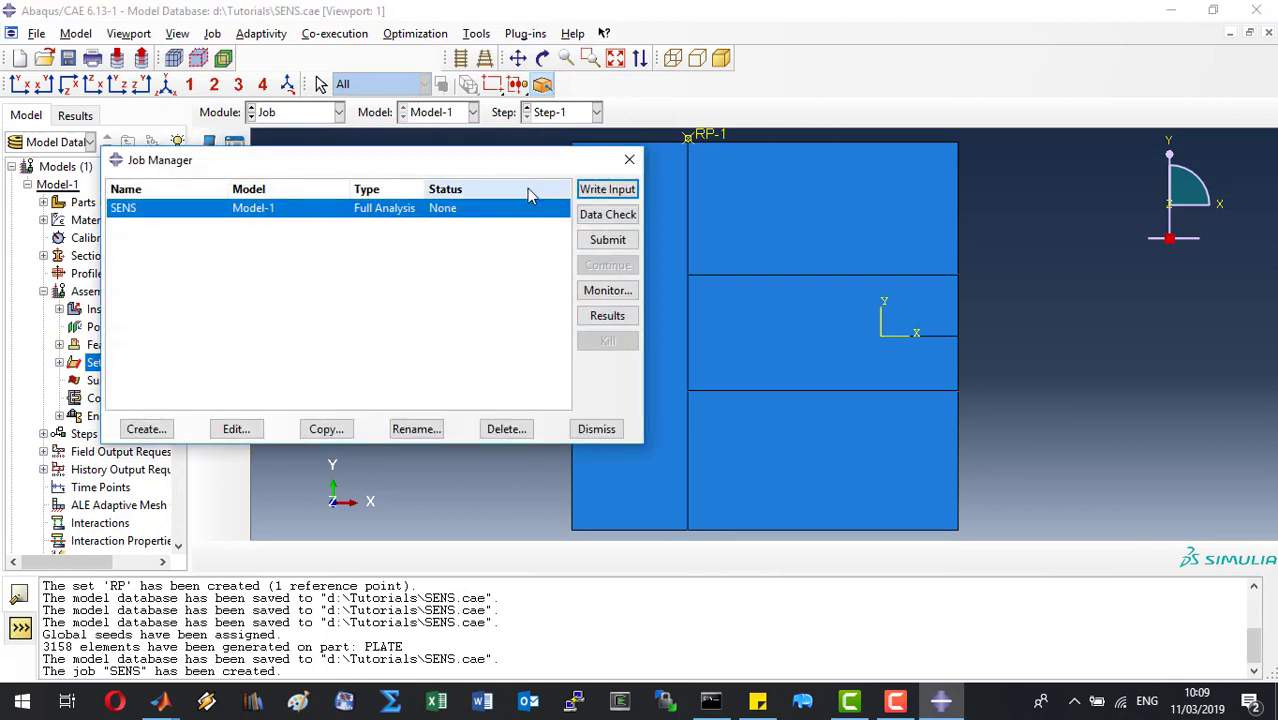
{"action": "left_click", "coordinate": [594, 192]}
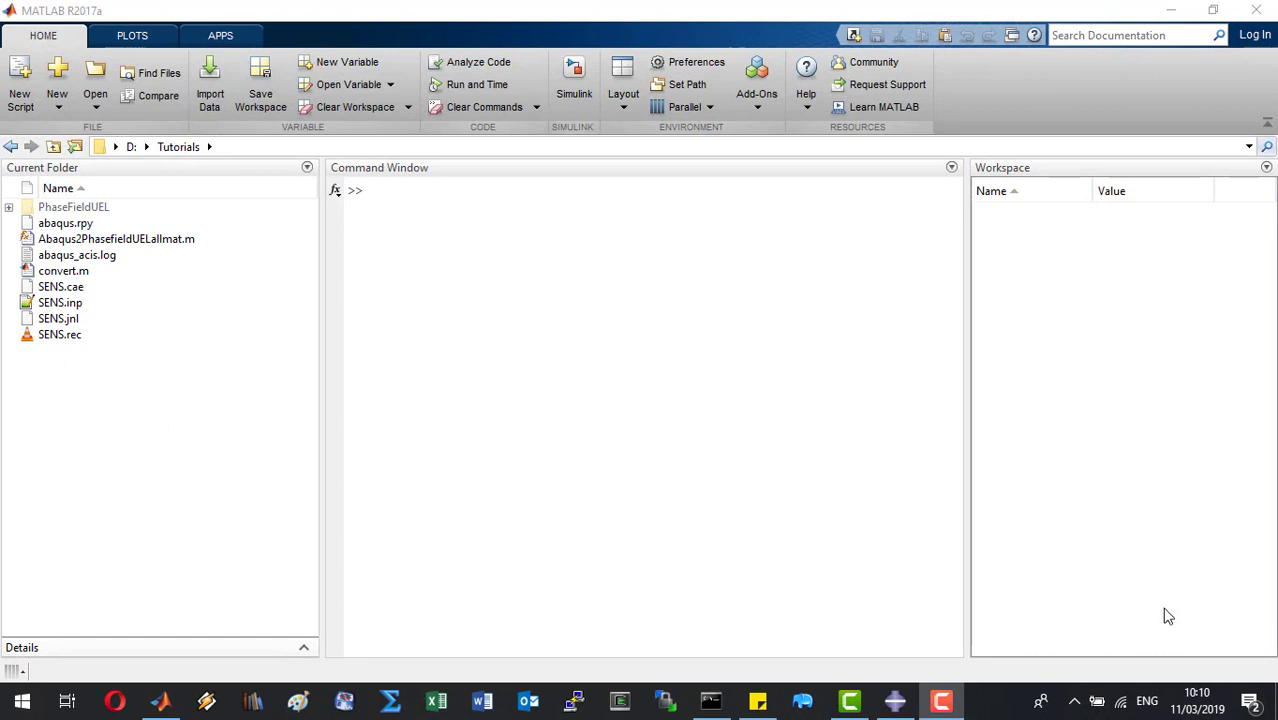
Switch to MATLAB, open convert.m from the Tutorials folder and run it to convert SENS.inp for the phase-field UEL
{"action": "left_click", "coordinate": [82, 275]}
{"action": "left_click", "coordinate": [96, 242]}
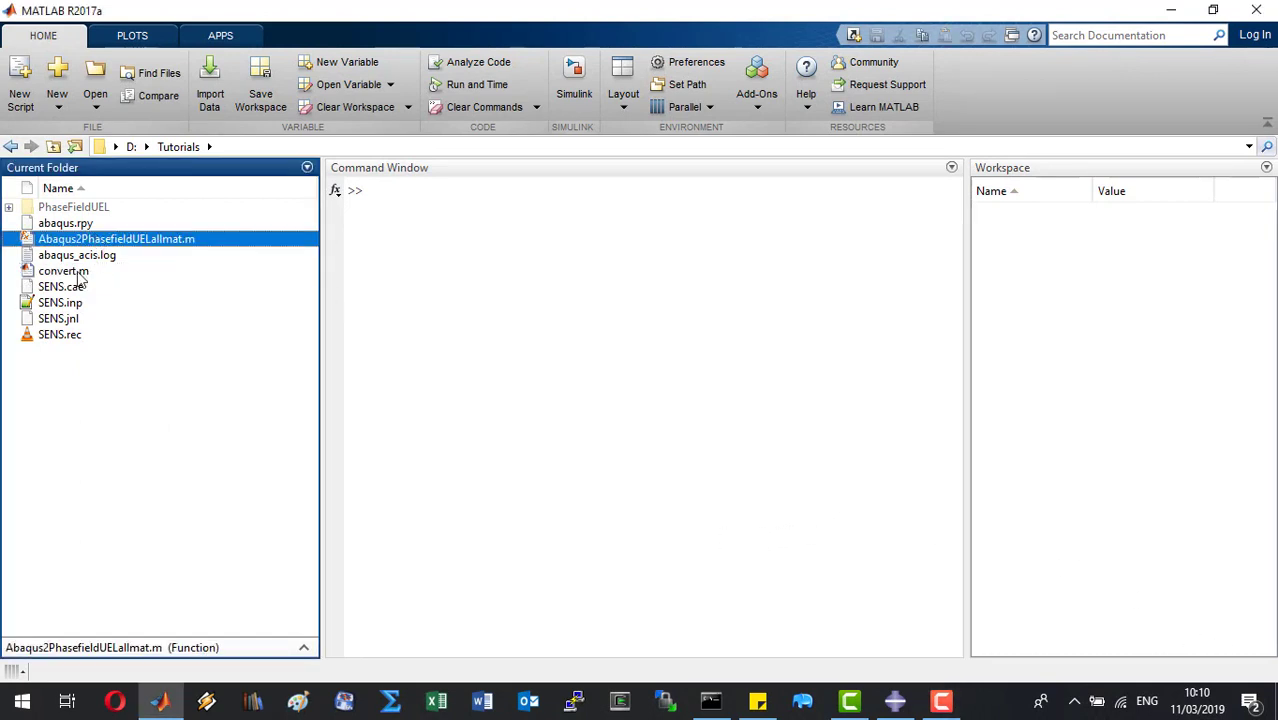
{"action": "left_click", "coordinate": [8, 207]}
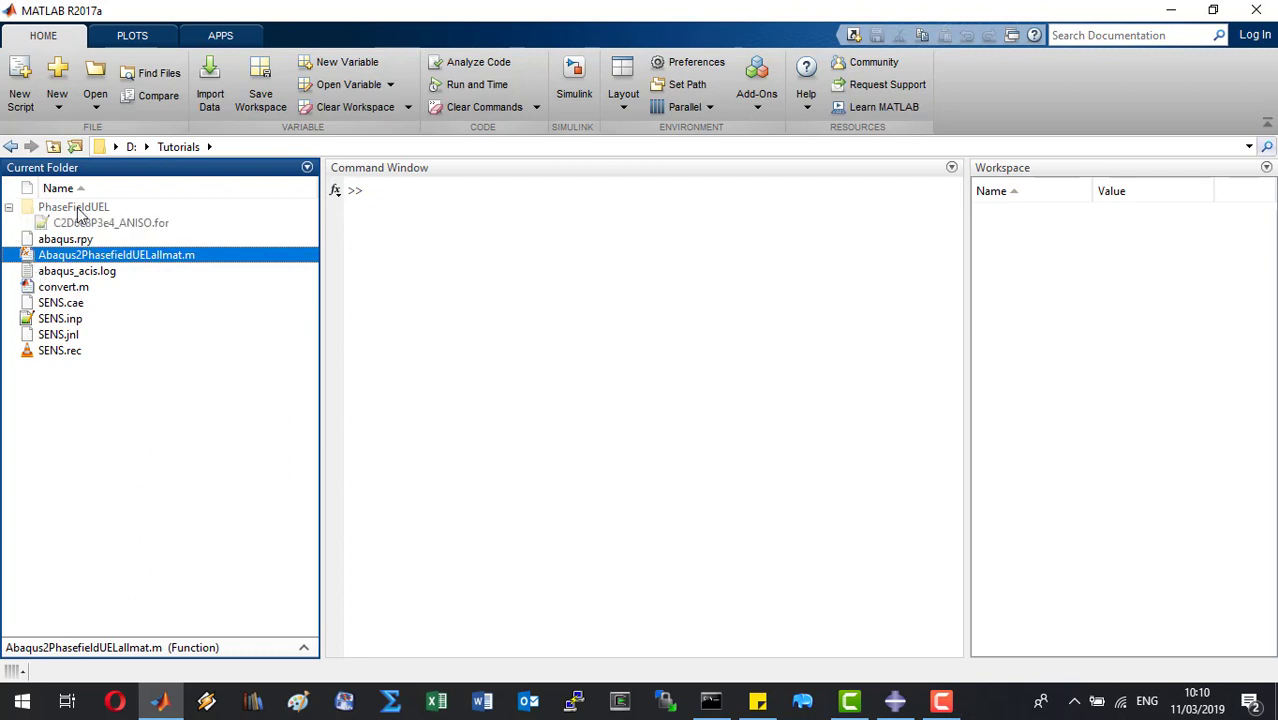
{"action": "left_click", "coordinate": [9, 208]}
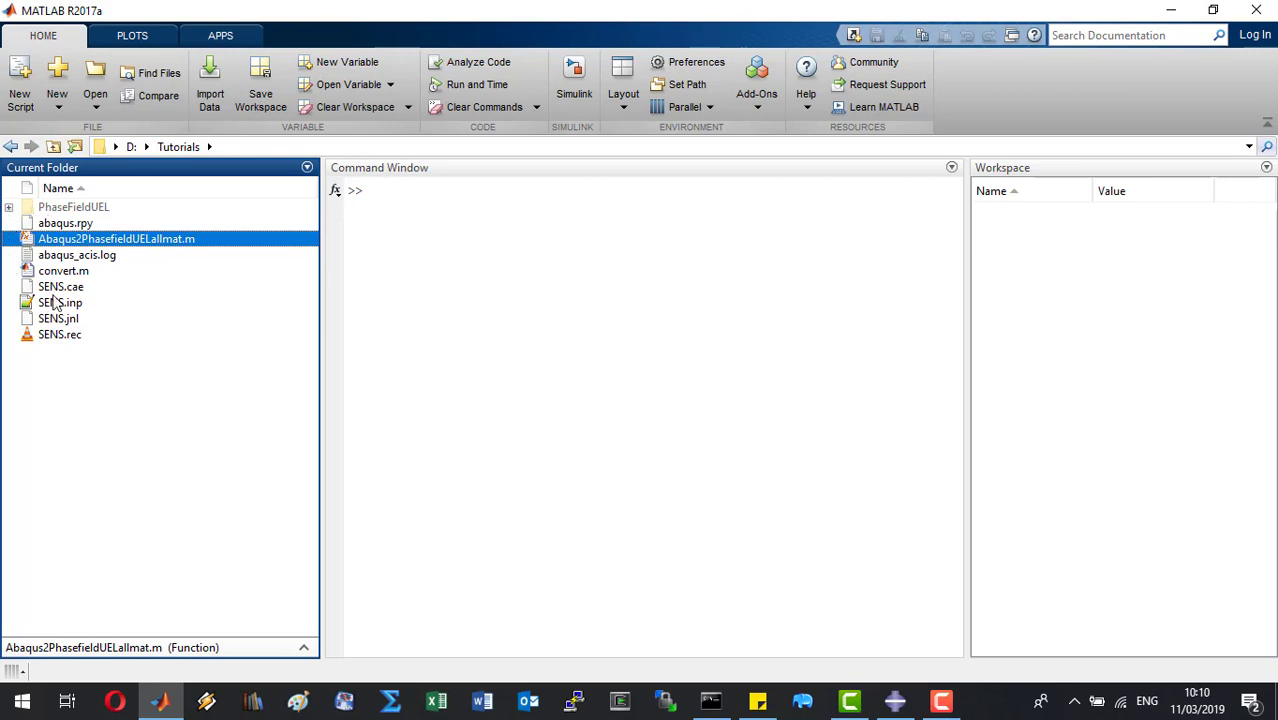
{"action": "left_click", "coordinate": [82, 272]}
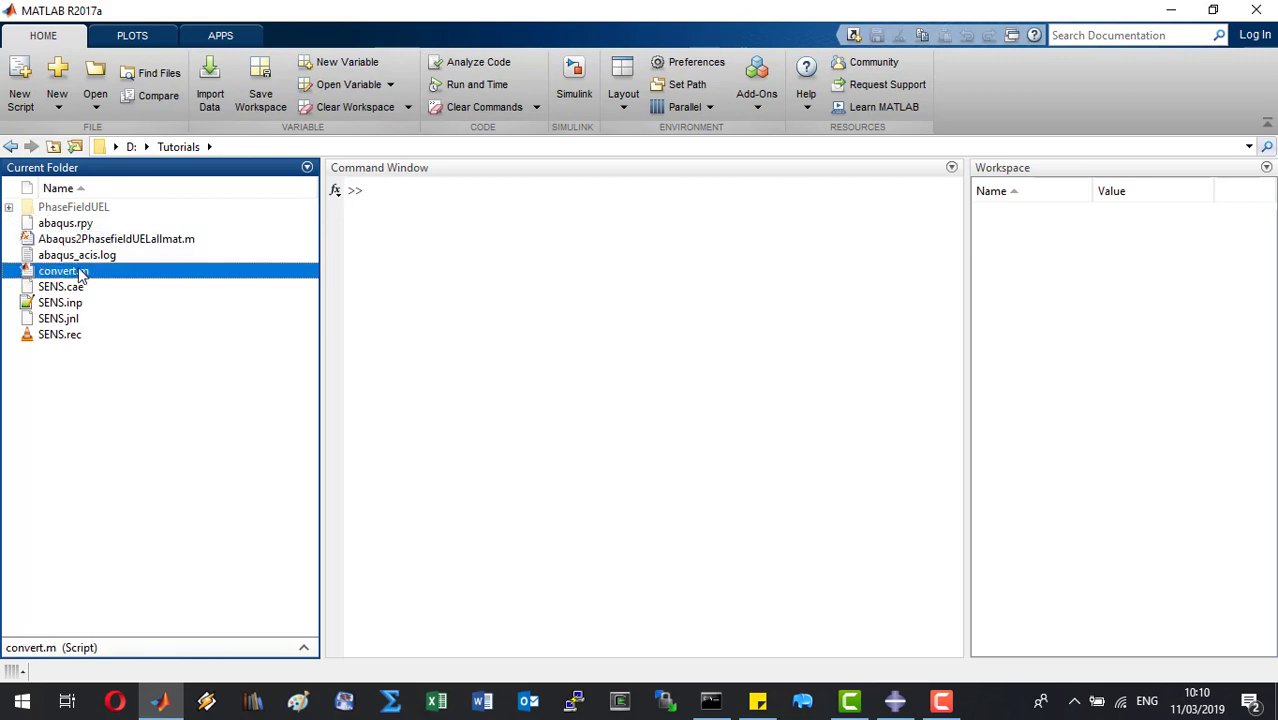
{"action": "double_click", "coordinate": [82, 273]}
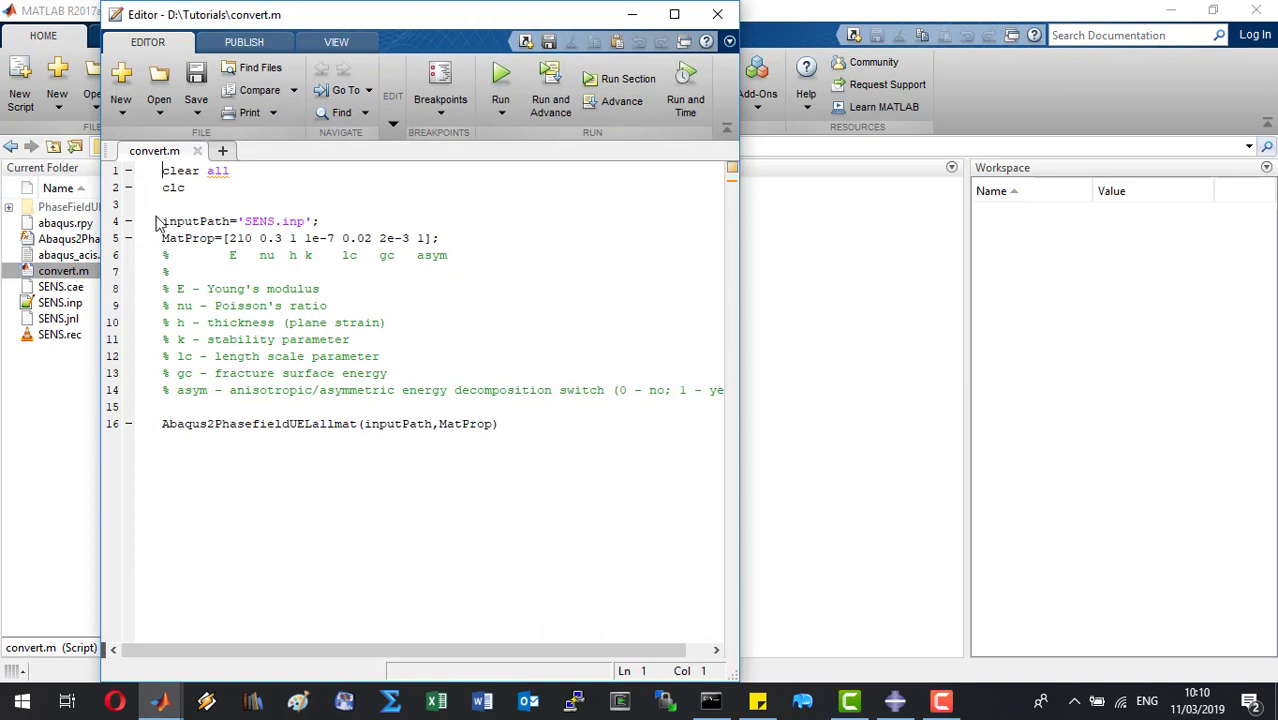
{"action": "left_click_drag", "start_coordinate": [272, 18], "coordinate": [442, 34]}
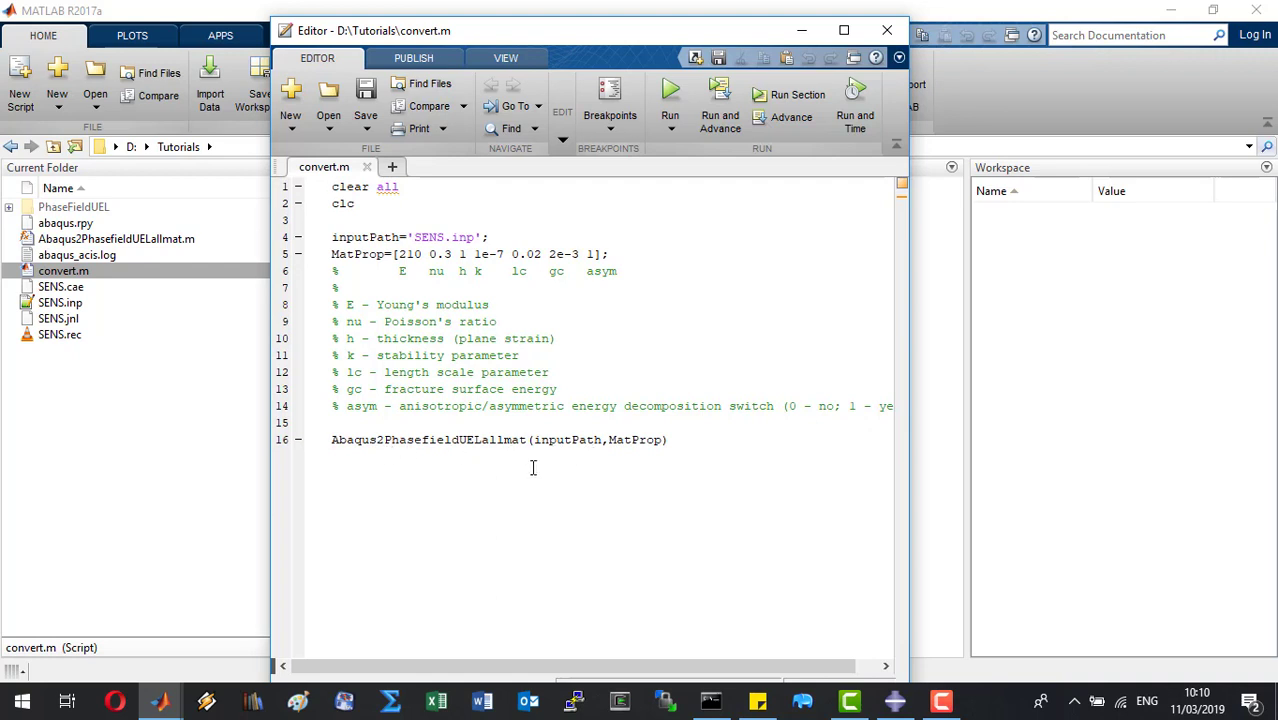
{"action": "left_click", "coordinate": [680, 92]}
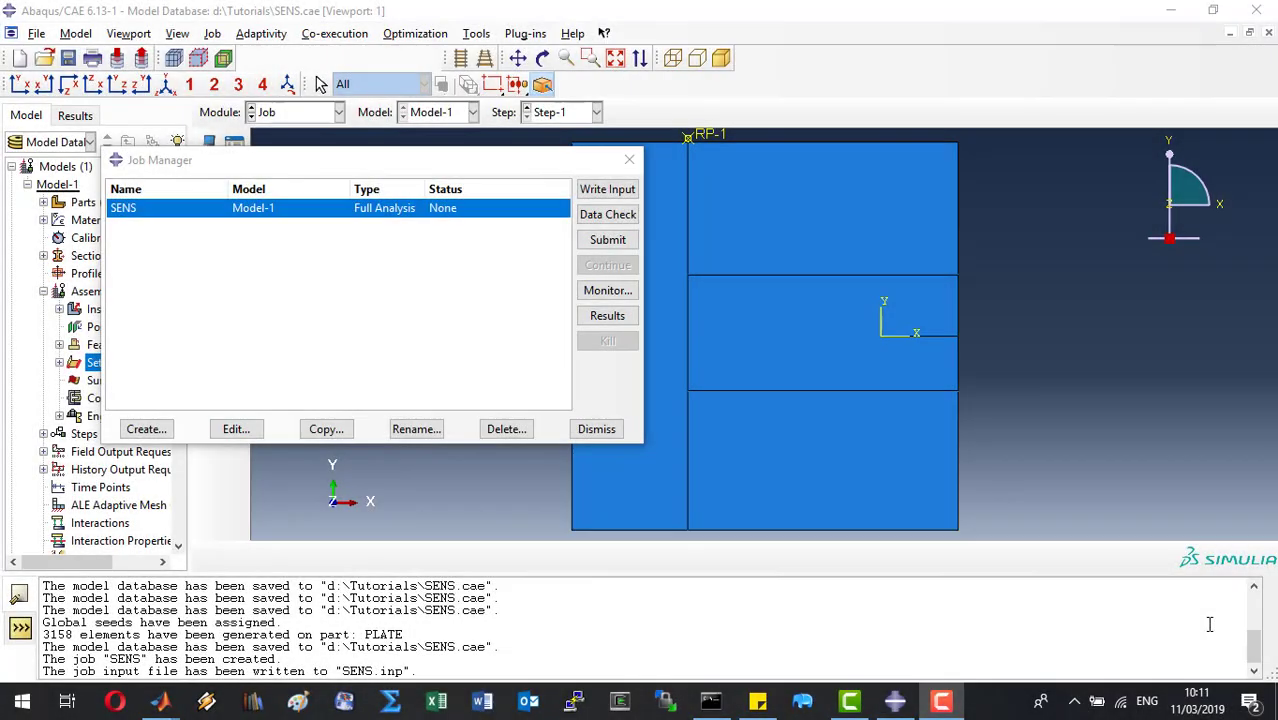
Switch back to Abaqus/CAE and create a new full-analysis job from the input file SENS_UEL.inp
{"action": "left_click", "coordinate": [145, 428]}
{"action": "left_click", "coordinate": [230, 240]}
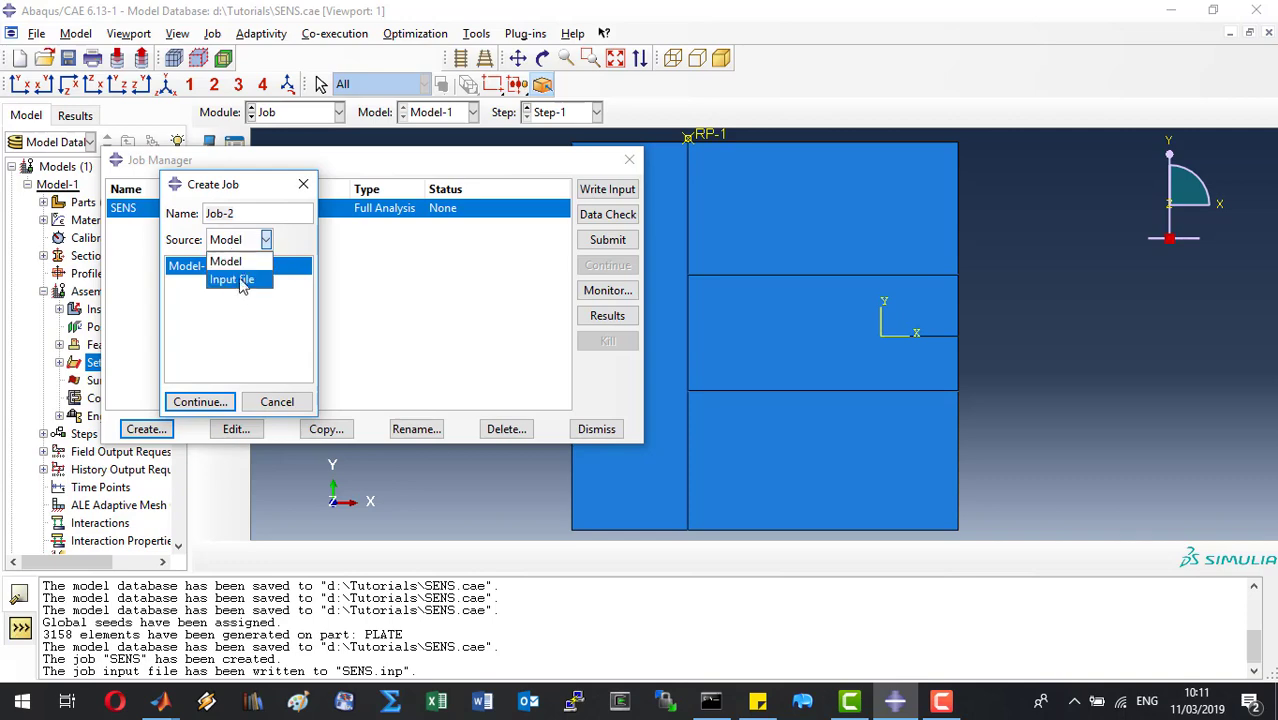
{"action": "left_click", "coordinate": [243, 279]}
{"action": "left_click", "coordinate": [229, 265]}
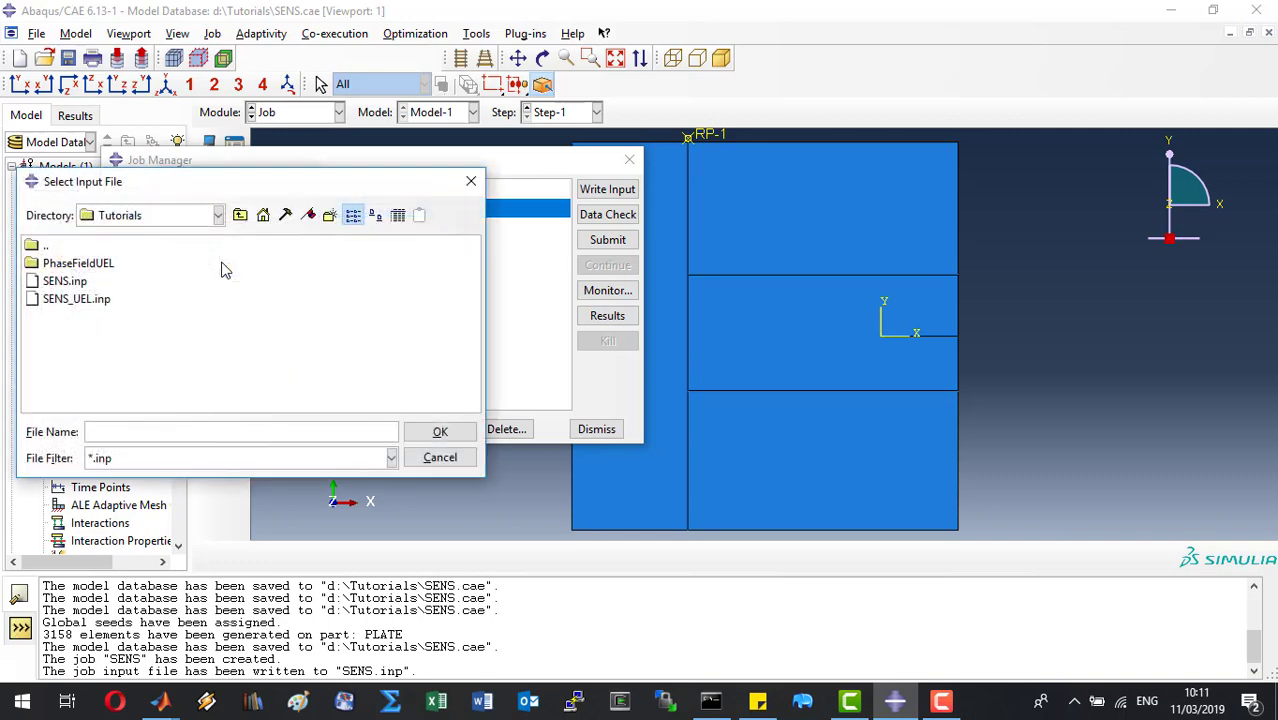
{"action": "double_click", "coordinate": [70, 299]}
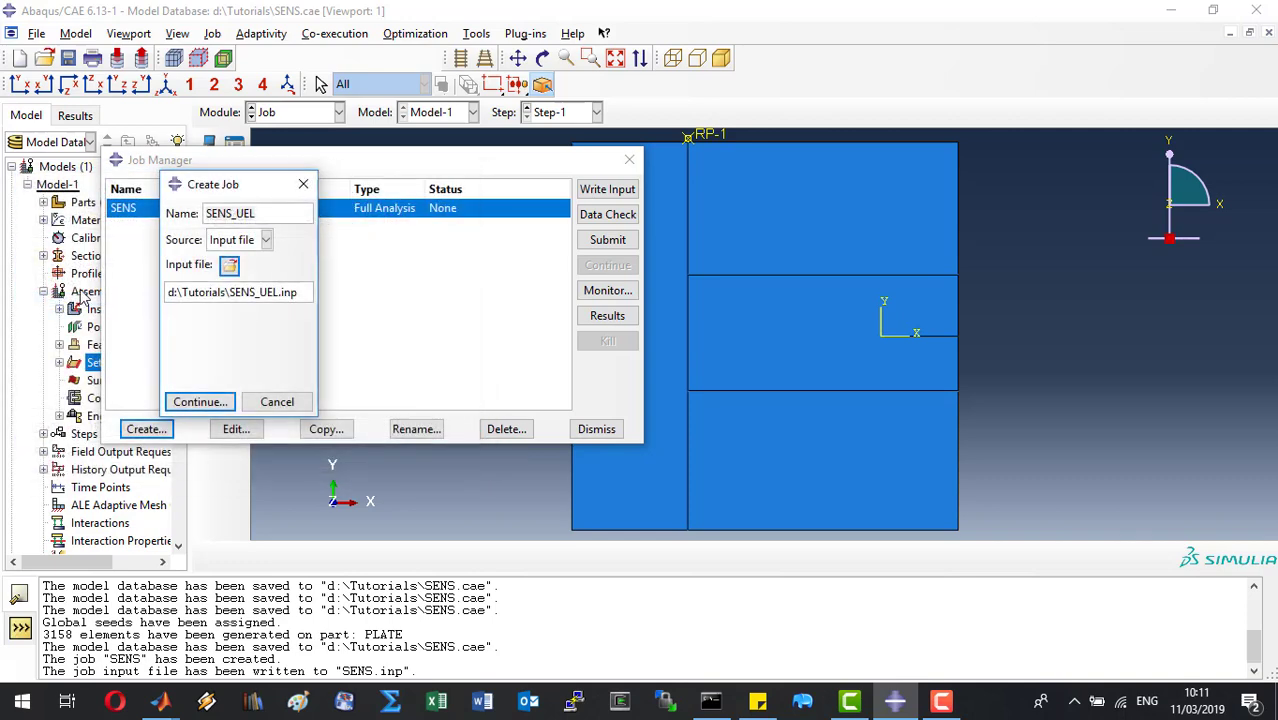
{"action": "left_click", "coordinate": [197, 402]}
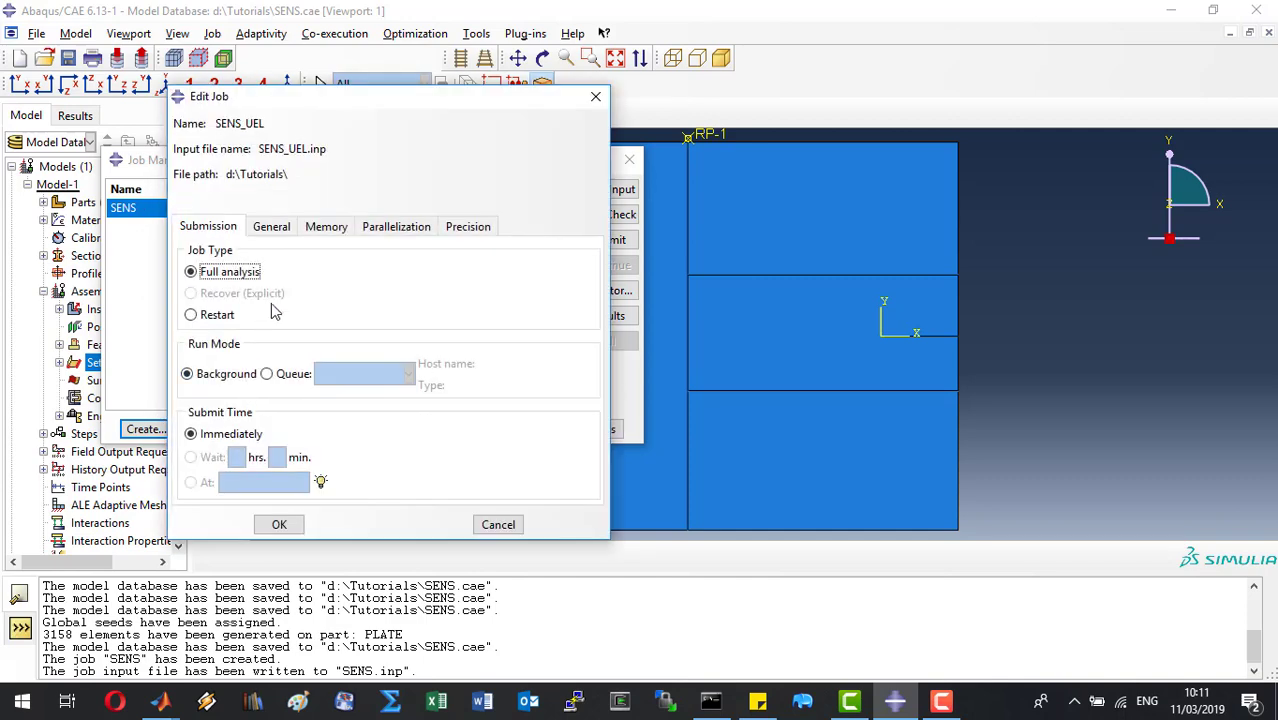
Set the job's user subroutine file to SENS_UEL_PS.for and submit the SENS_UEL job for analysis
{"action": "left_click", "coordinate": [272, 226]}
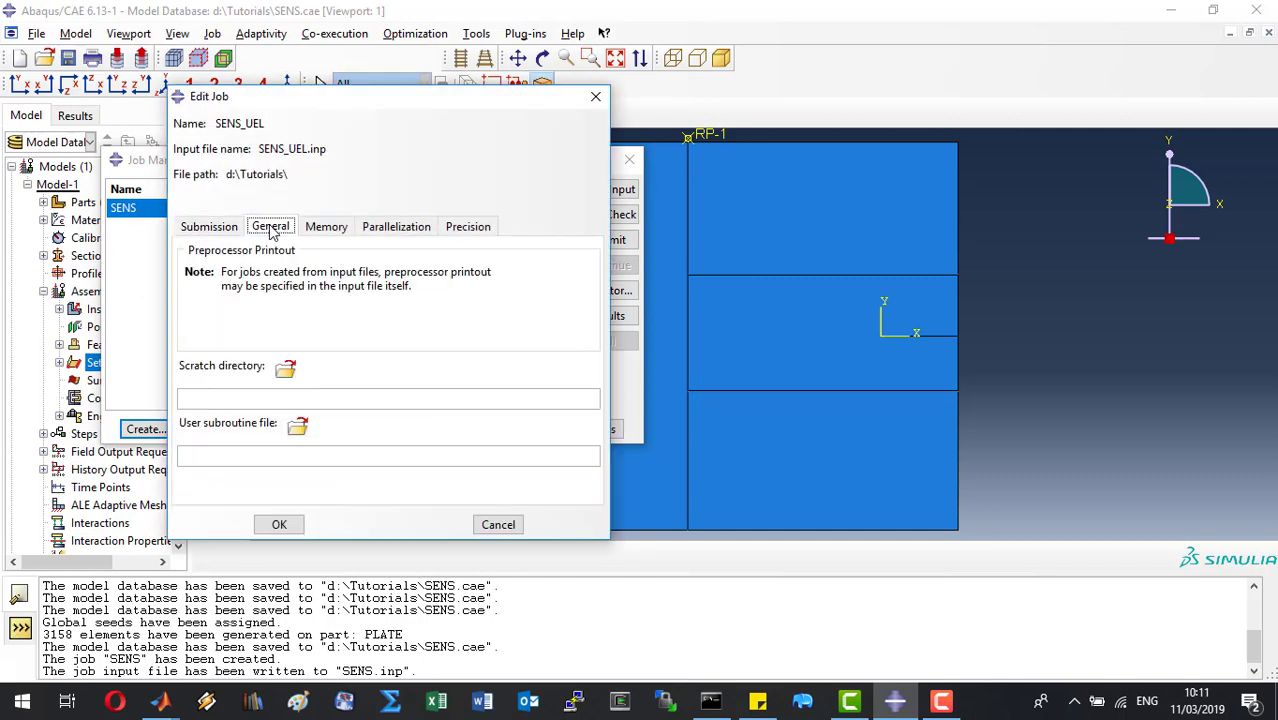
{"action": "left_click", "coordinate": [297, 427]}
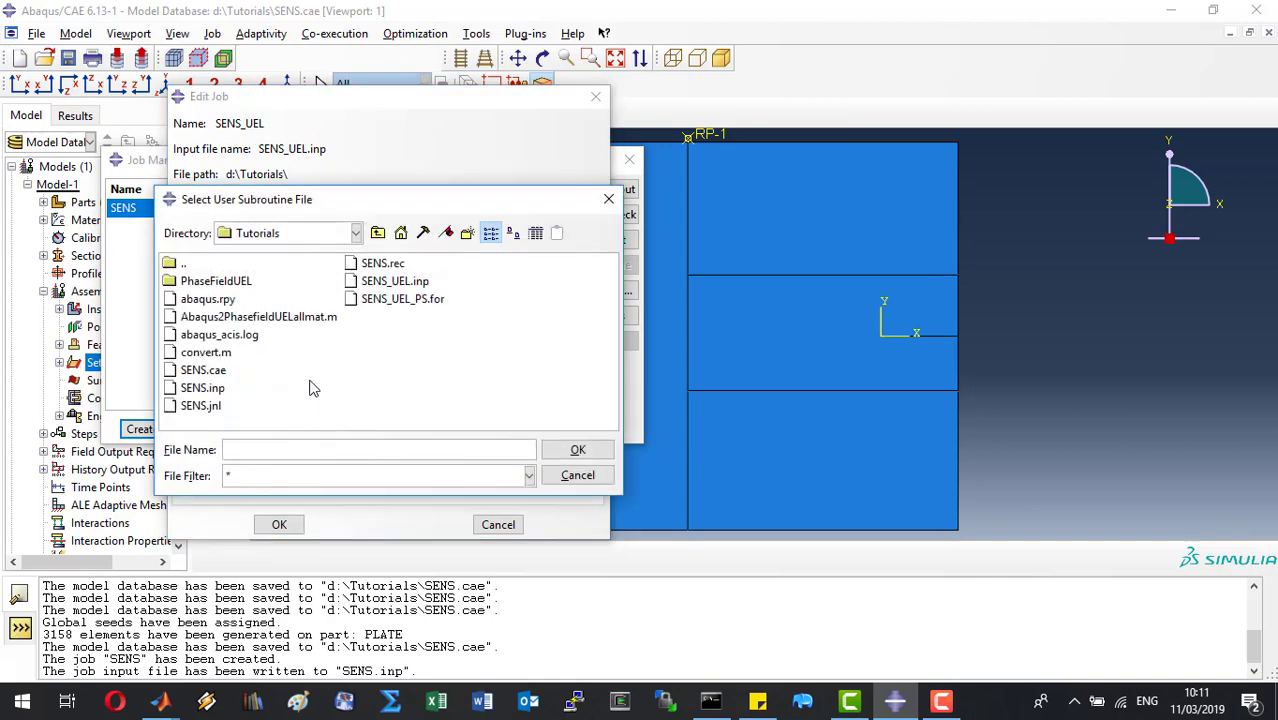
{"action": "double_click", "coordinate": [390, 300]}
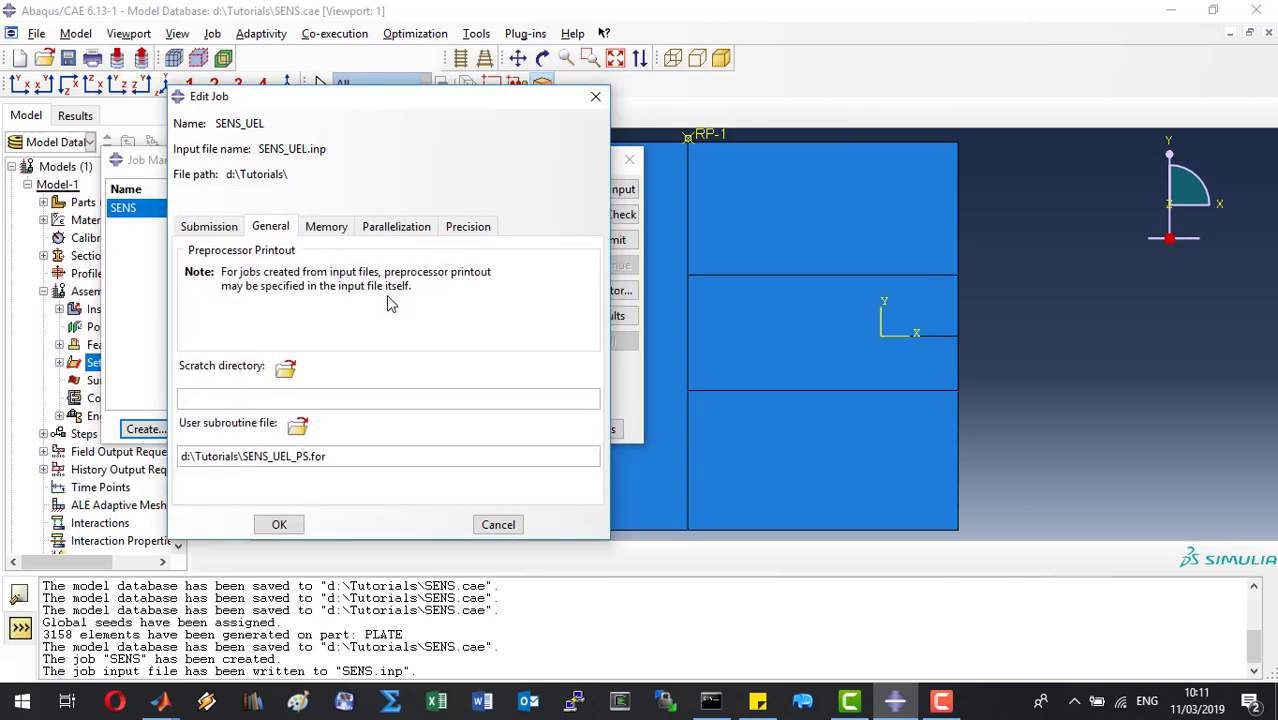
{"action": "left_click", "coordinate": [279, 526]}
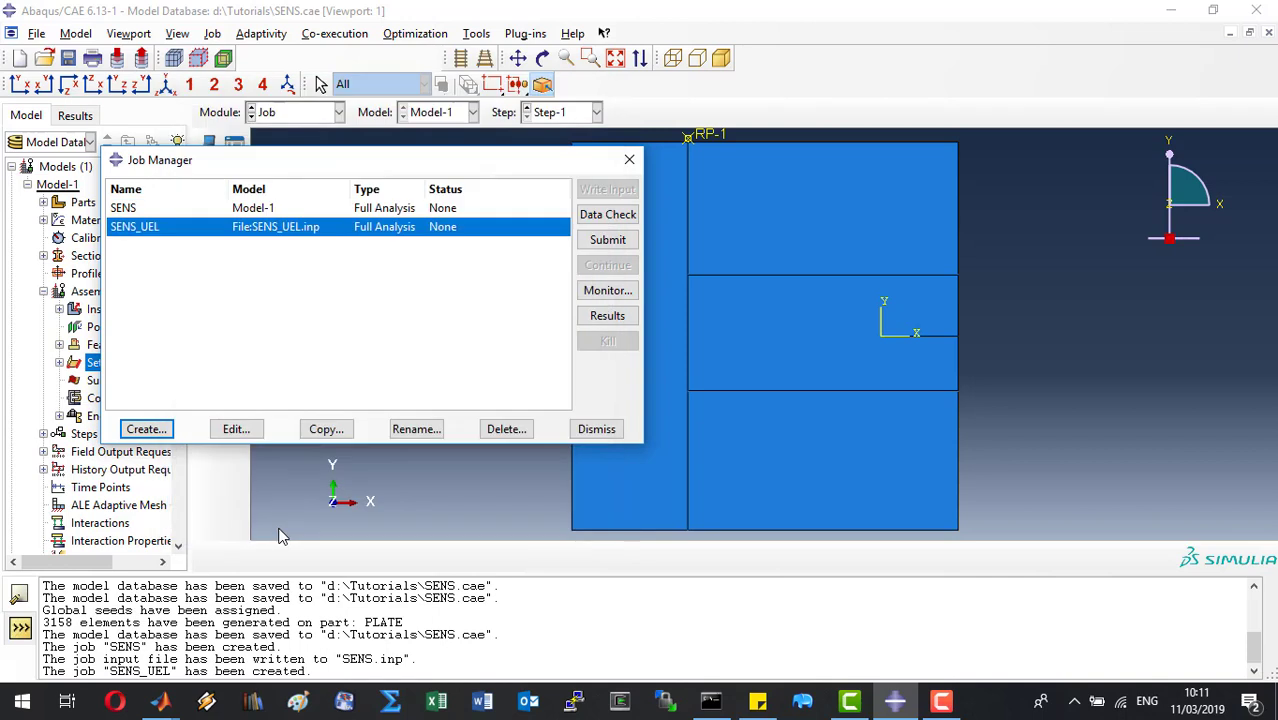
{"action": "left_click", "coordinate": [605, 241]}
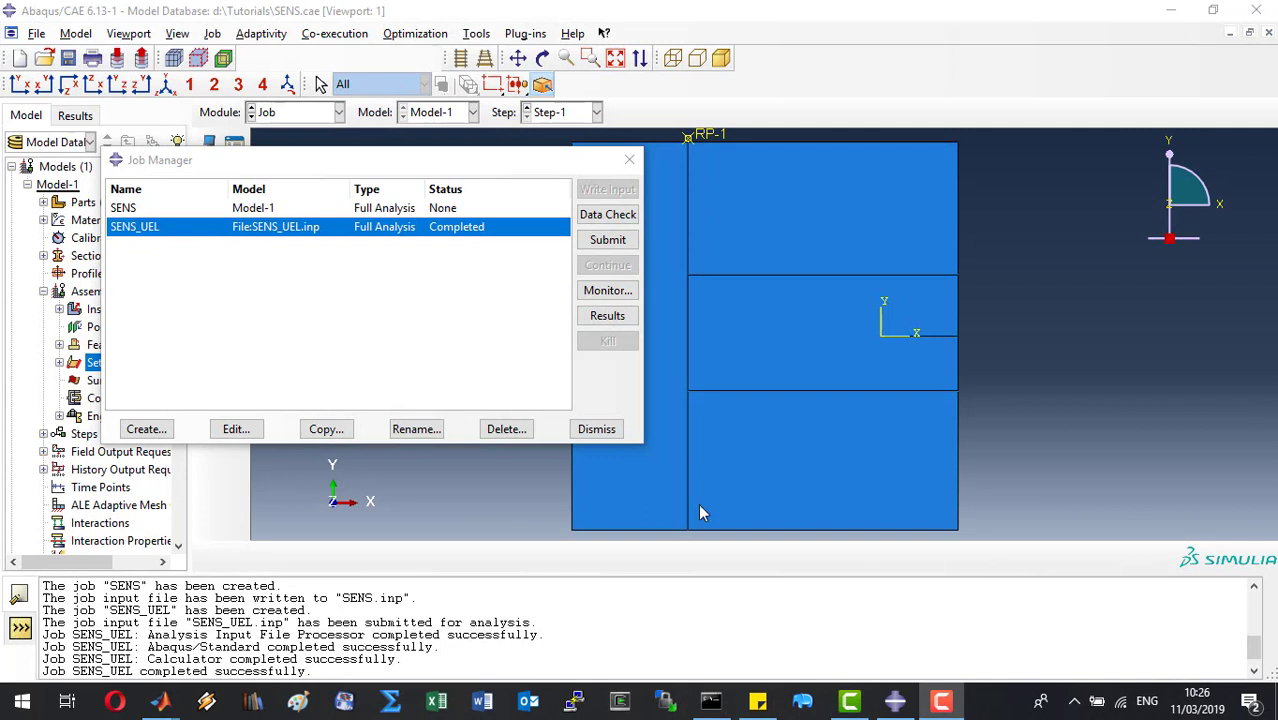
Open the SENS_UEL job results and replace the displayed elements with the ALLELEM element set
{"action": "left_click", "coordinate": [607, 316]}
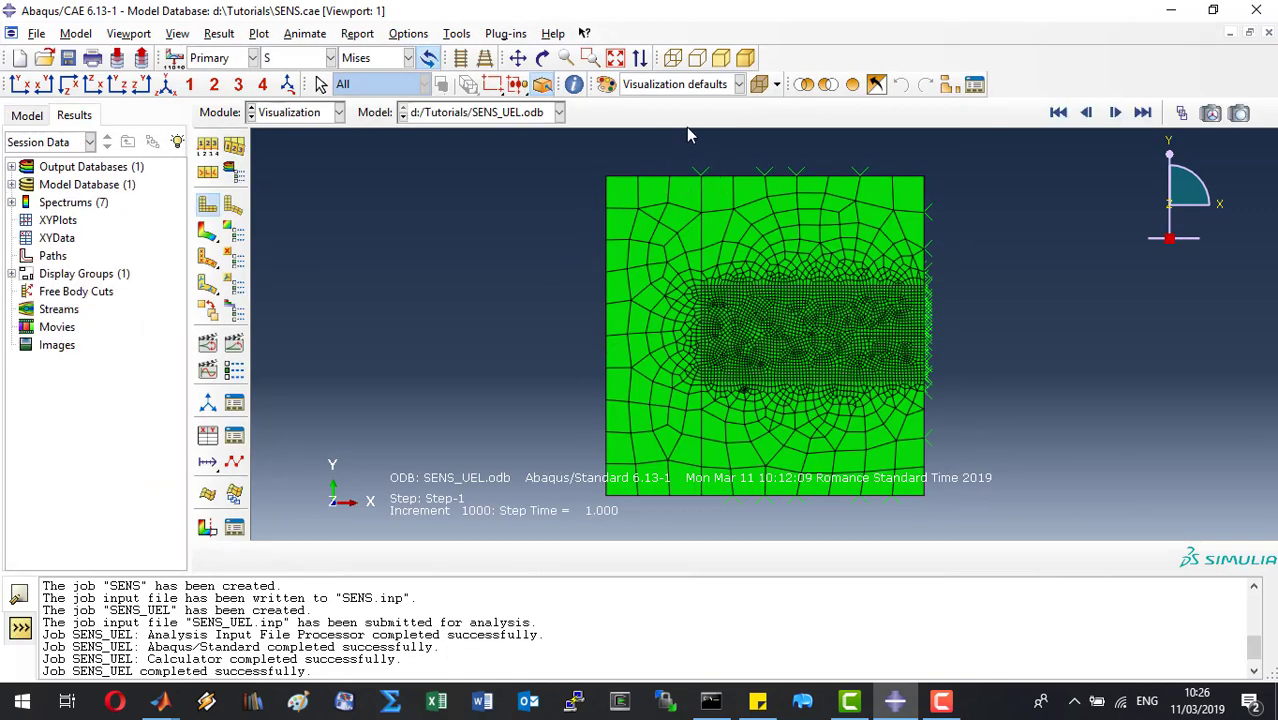
{"action": "left_click", "coordinate": [949, 86]}
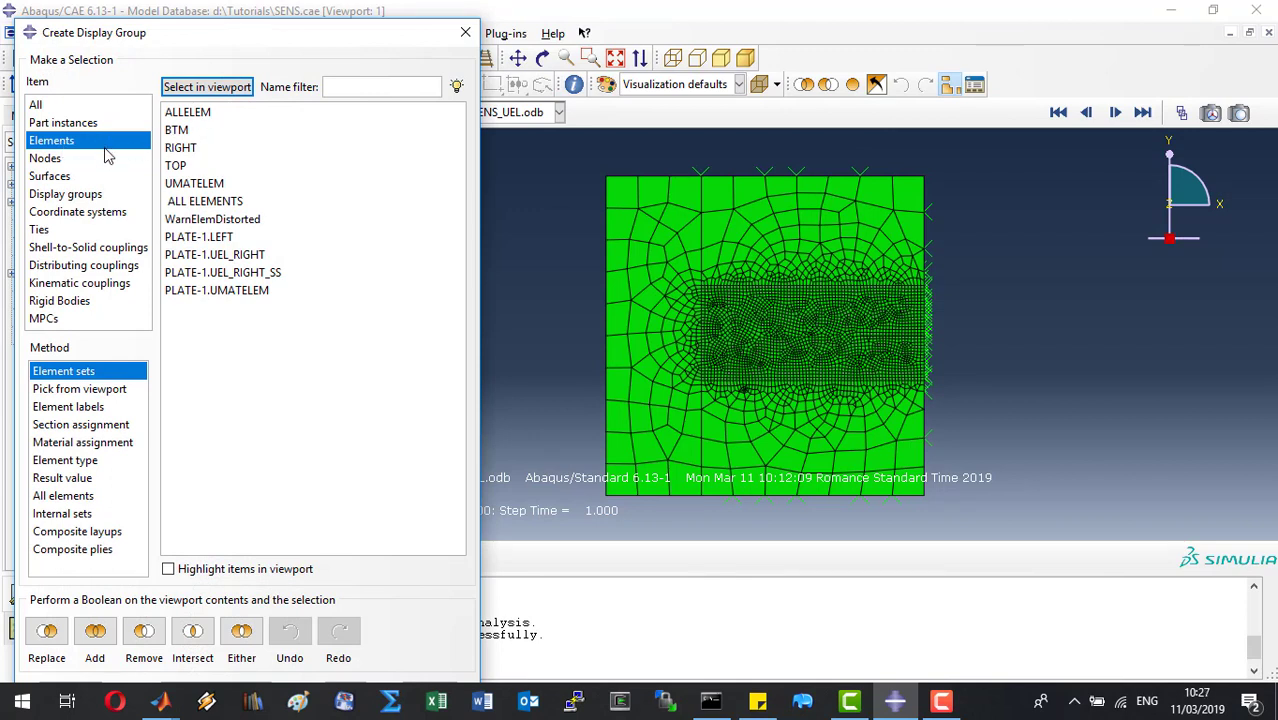
{"action": "left_click", "coordinate": [190, 114]}
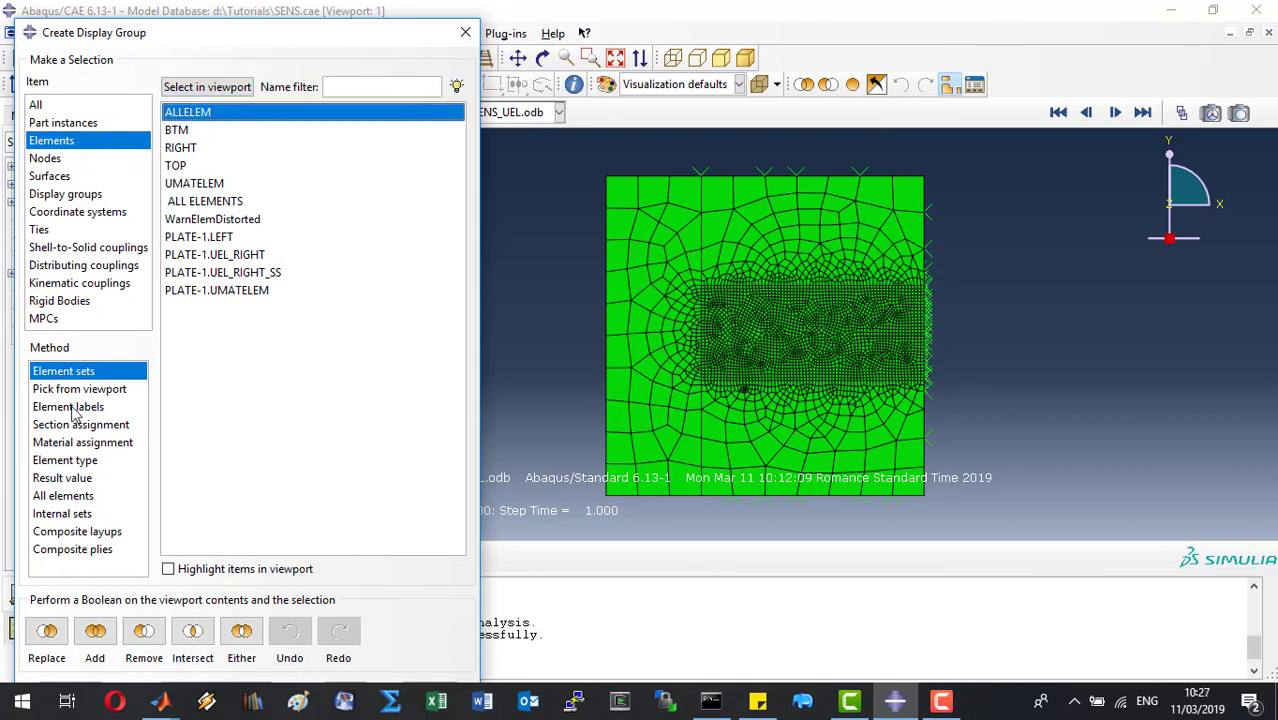
{"action": "left_click", "coordinate": [58, 636]}
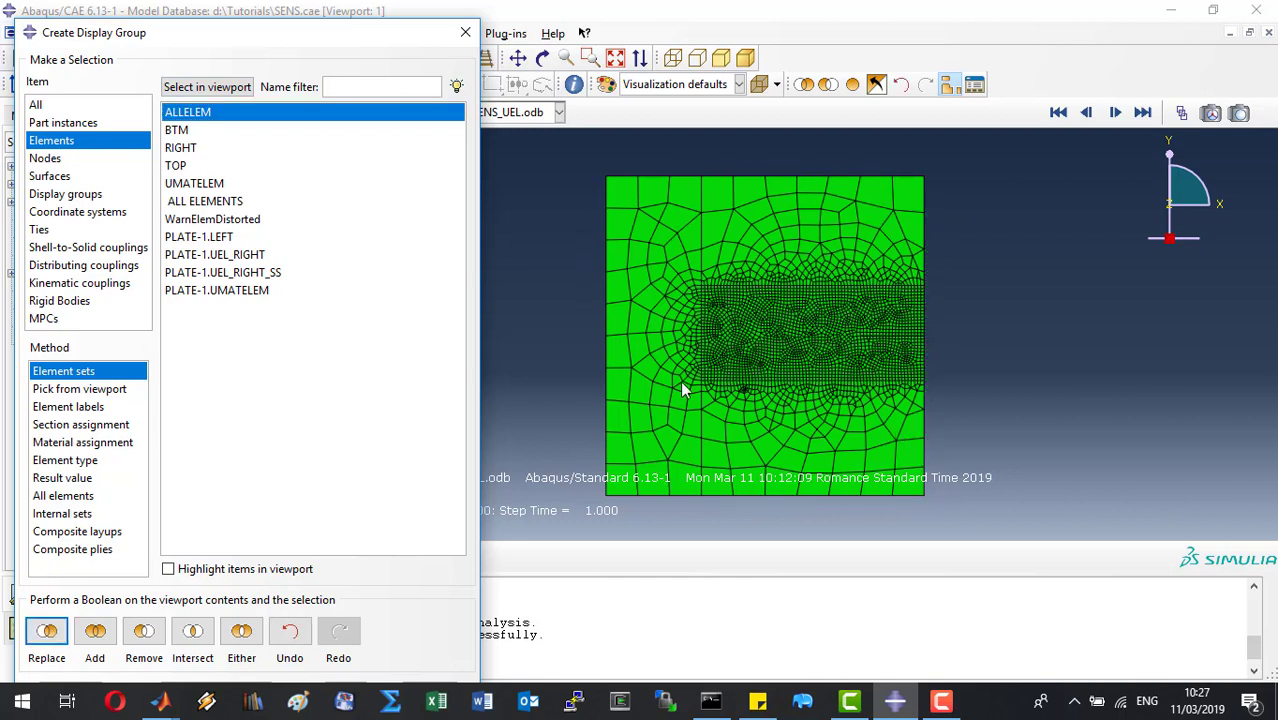
Display only the UMATELEM element set, switch the display back to ALLELEM, and close the display group settings
{"action": "left_click", "coordinate": [188, 184]}
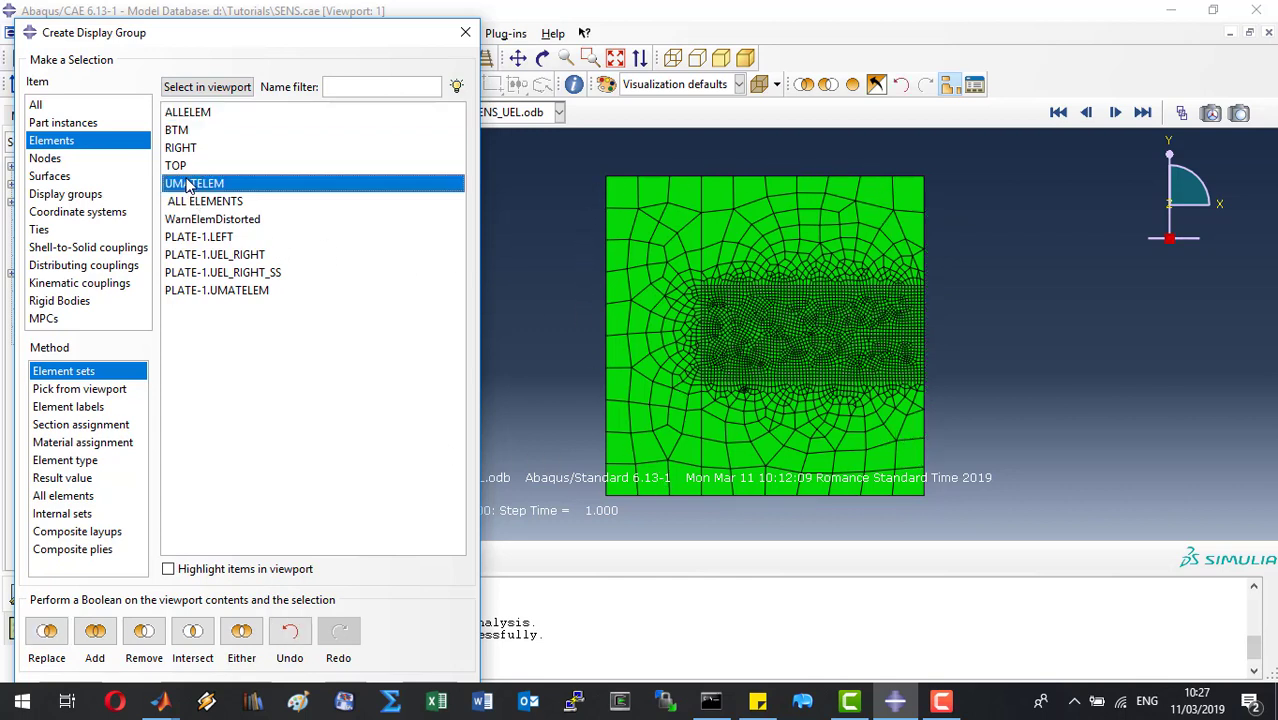
{"action": "left_click", "coordinate": [52, 640]}
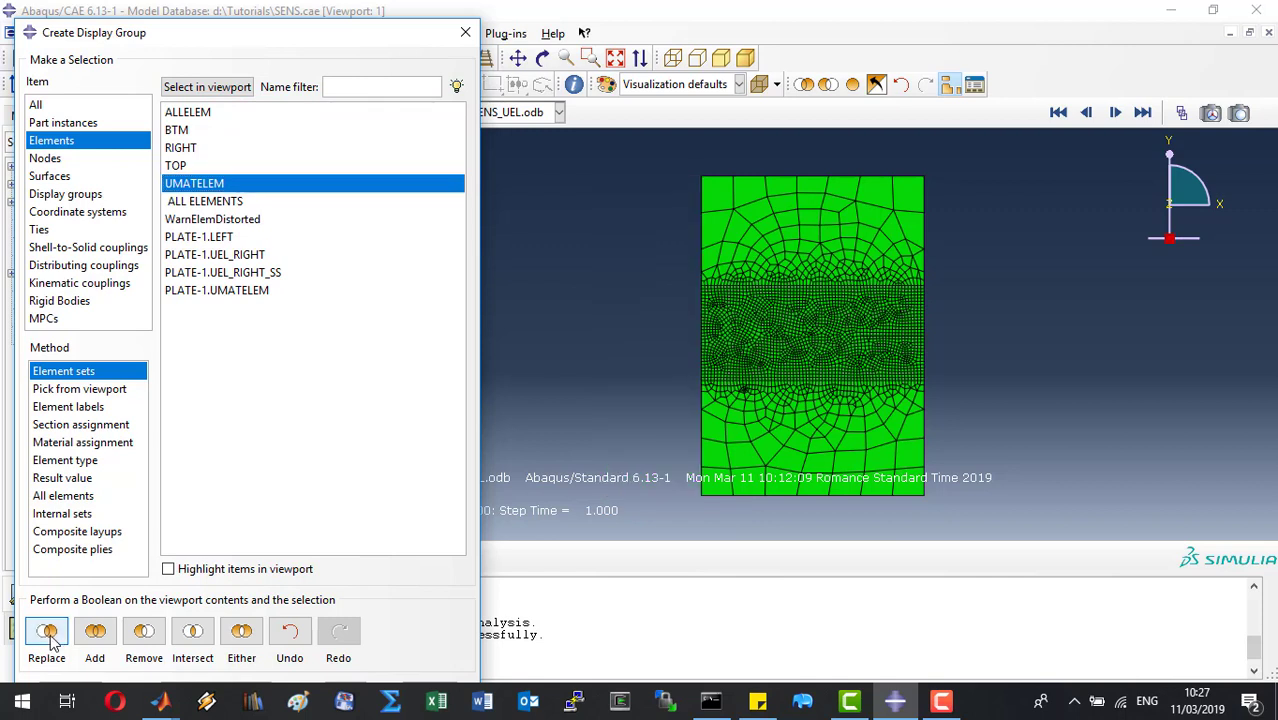
{"action": "left_click", "coordinate": [213, 115]}
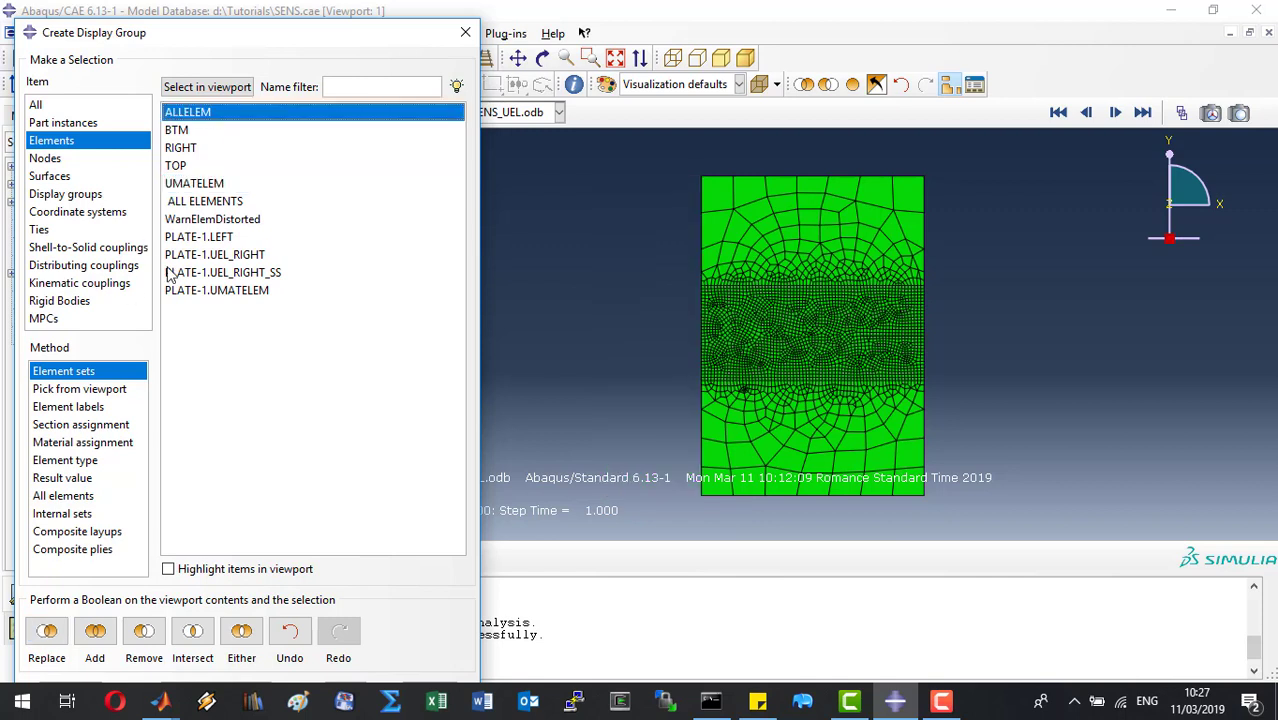
{"action": "left_click", "coordinate": [62, 660]}
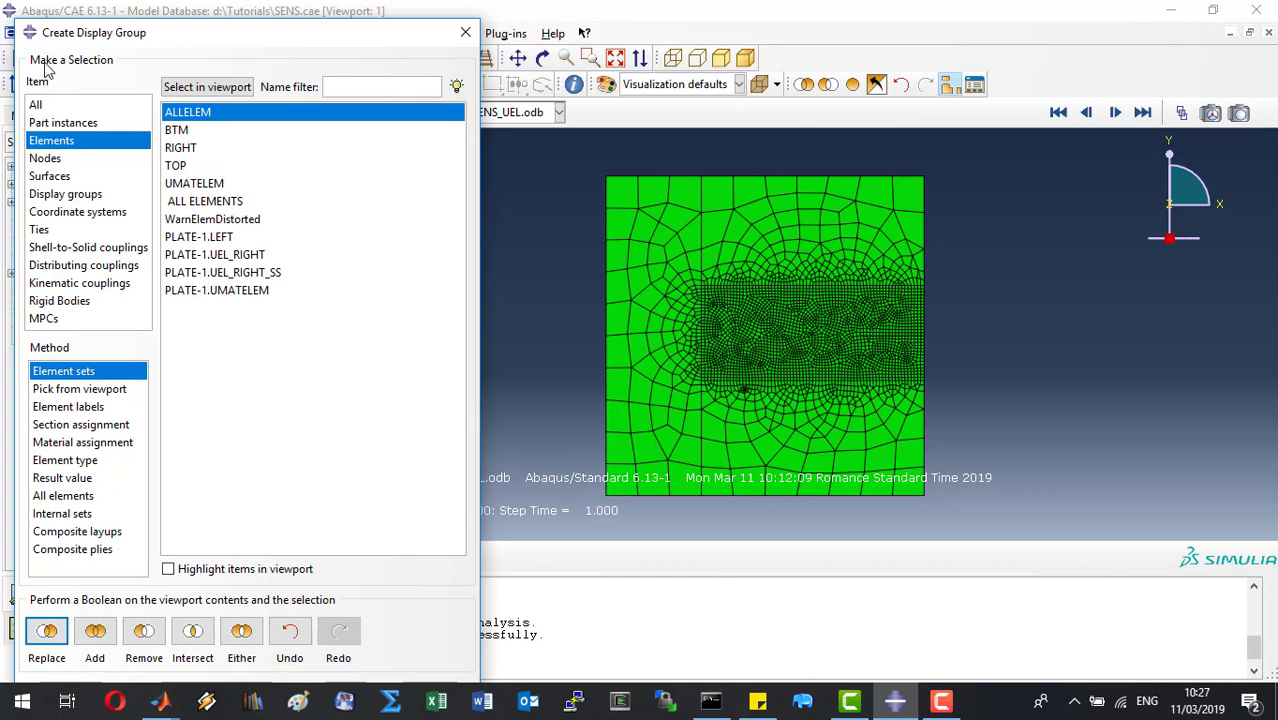
{"action": "left_click_drag", "start_coordinate": [314, 36], "coordinate": [350, 18]}
{"action": "left_click", "coordinate": [465, 673]}
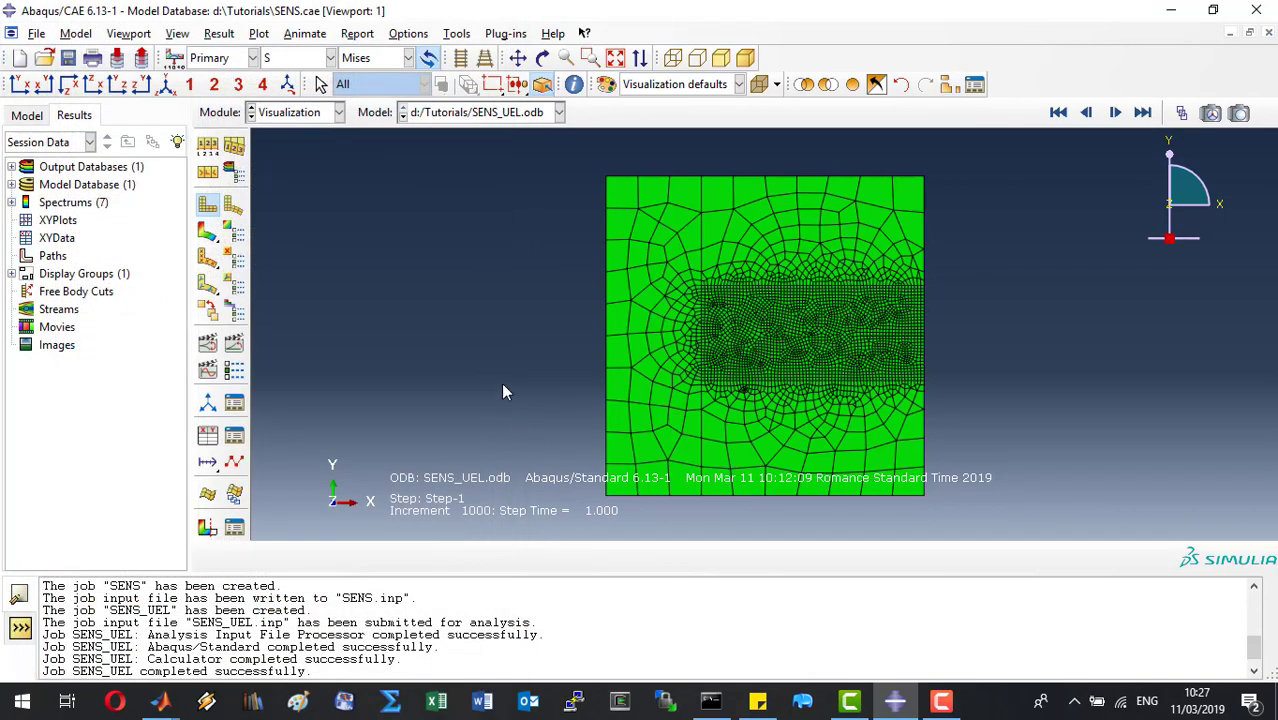
Plot the solution-dependent state variable SDV14 as contours on the deformed plate
{"action": "left_click", "coordinate": [330, 57]}
{"action": "left_click_drag", "start_coordinate": [326, 217], "coordinate": [335, 295]}
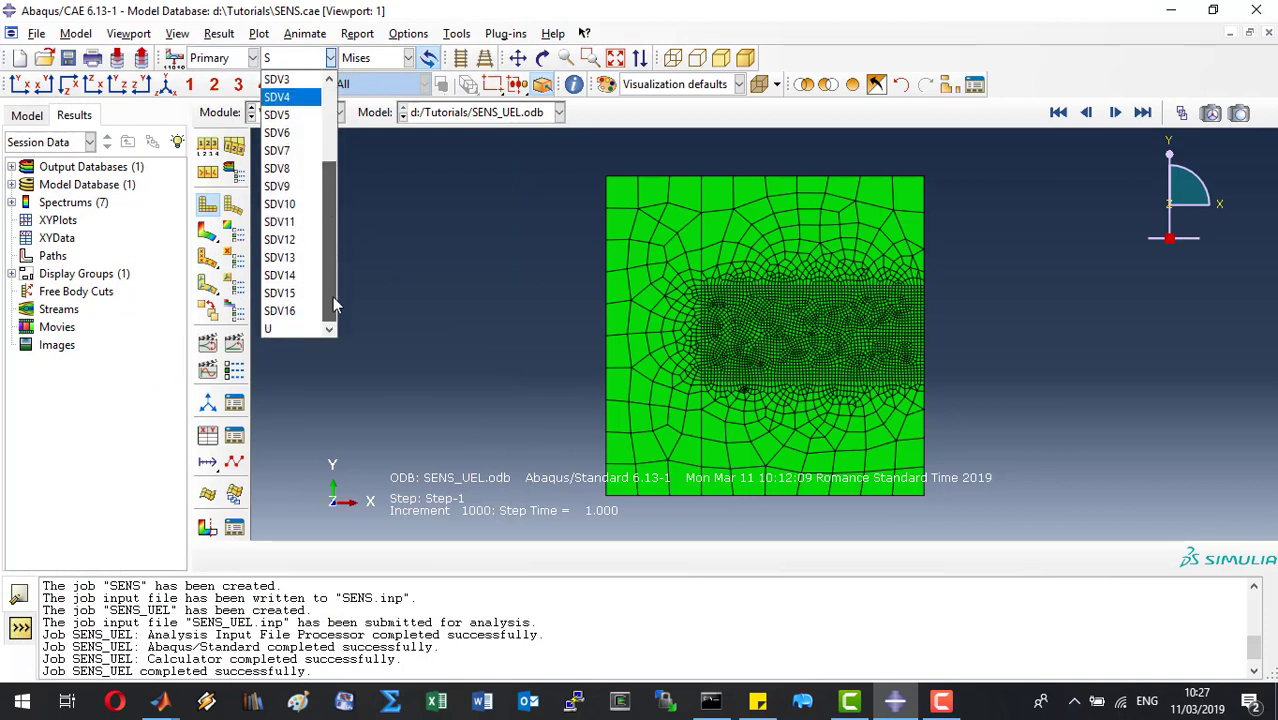
{"action": "left_click", "coordinate": [280, 275]}
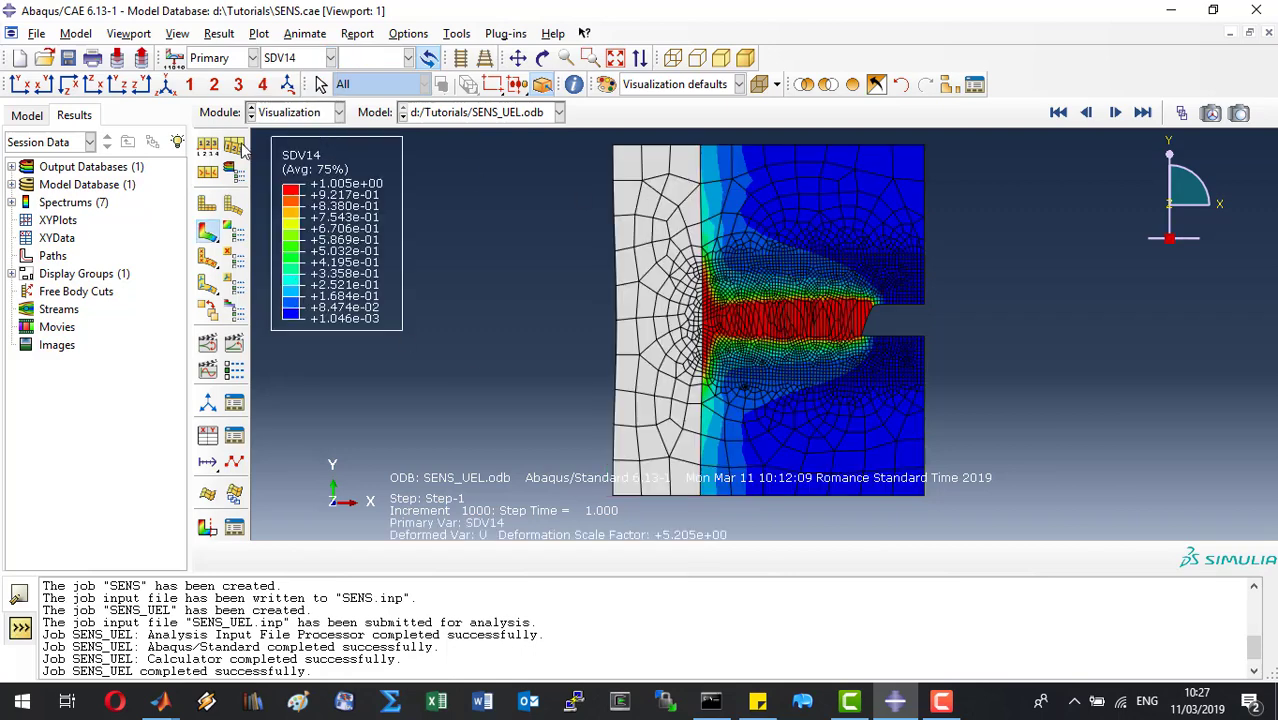
Set the plot's deformation scale factor to a uniform value of 1
{"action": "left_click", "coordinate": [207, 145]}
{"action": "left_click", "coordinate": [108, 335]}
{"action": "left_click", "coordinate": [118, 359]}
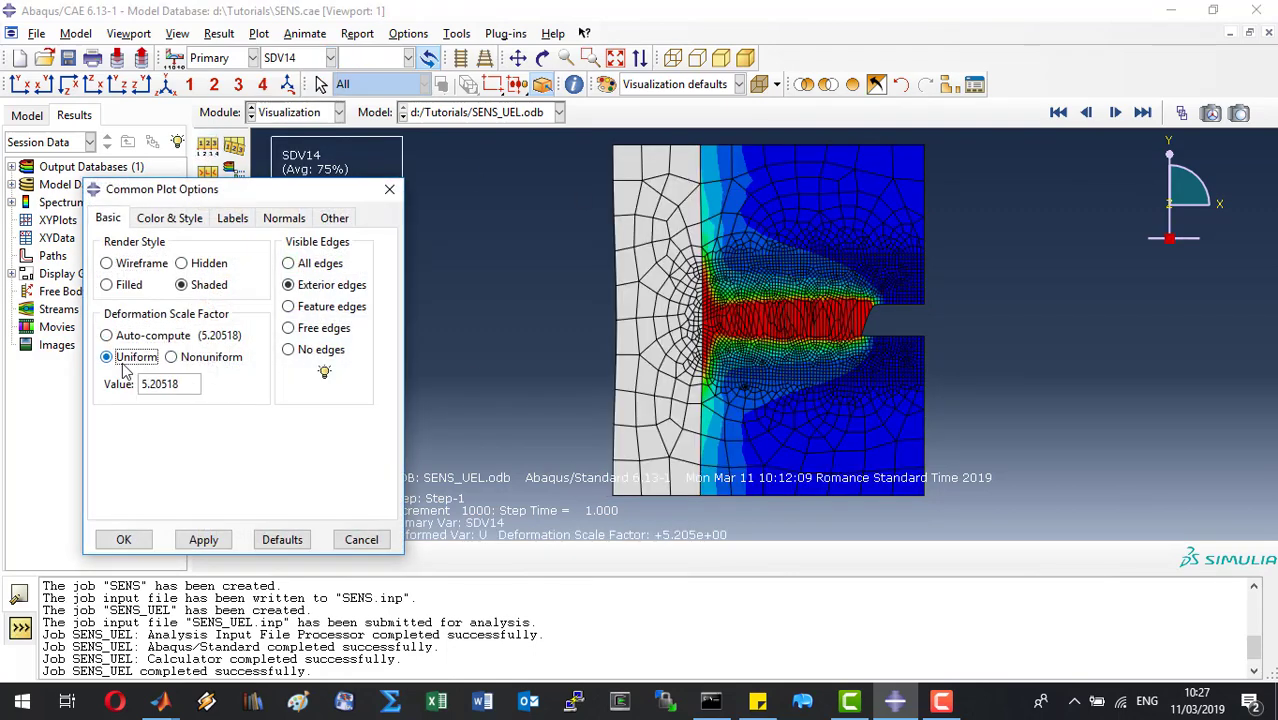
{"action": "key", "text": "Tab"}
{"action": "type", "text": "1"}
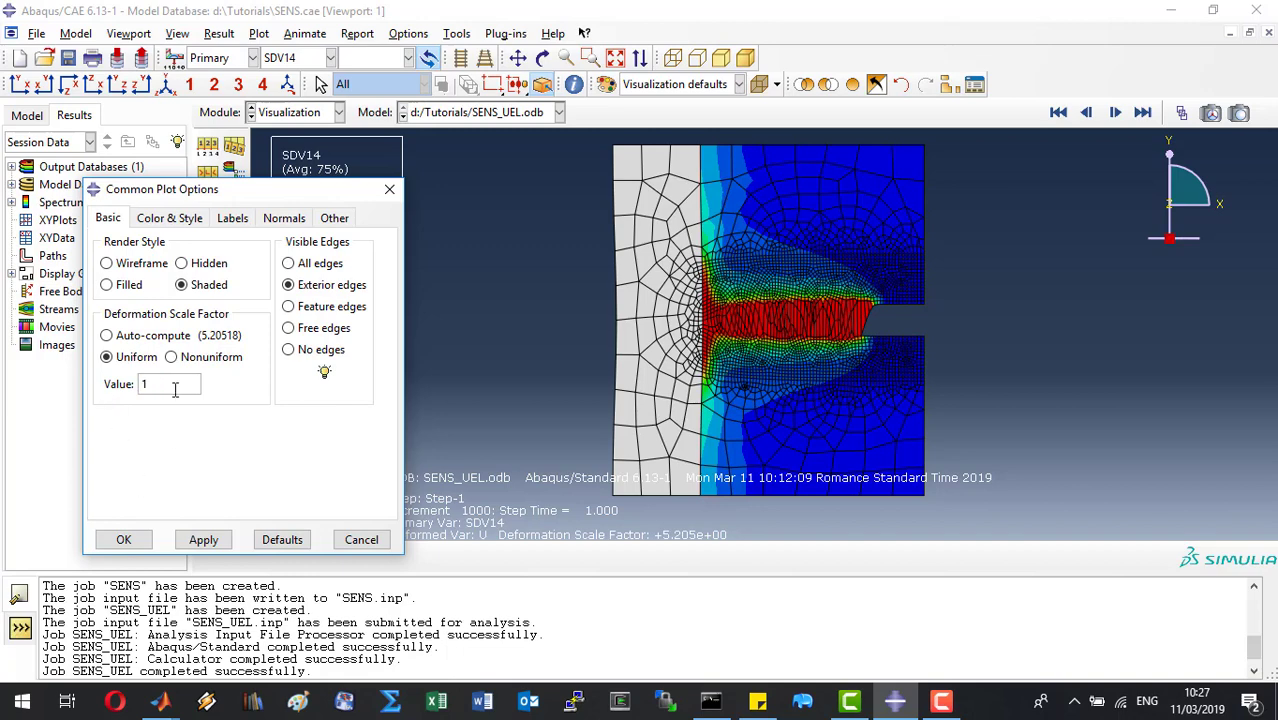
{"action": "left_click", "coordinate": [123, 539]}
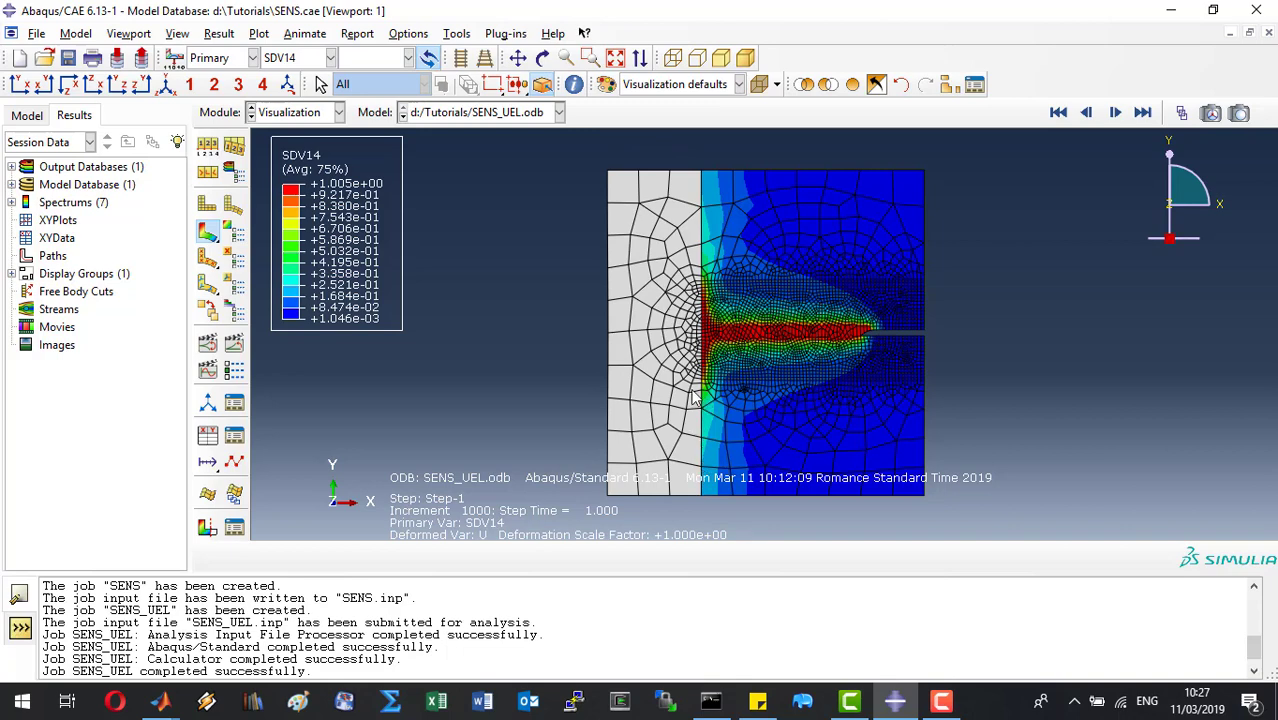
Create XY data from ODB field output, entering variable U.U2 and setting its position to Unique Nodal
{"action": "left_click", "coordinate": [210, 438]}
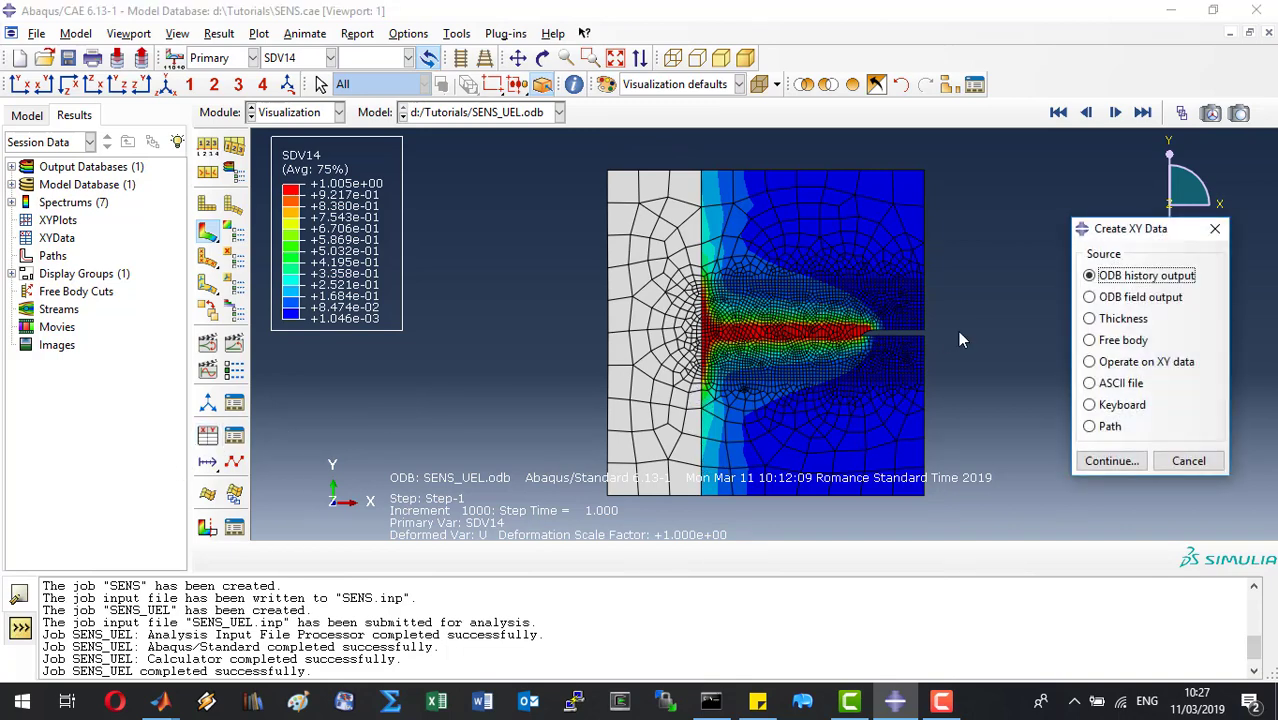
{"action": "left_click", "coordinate": [1125, 299]}
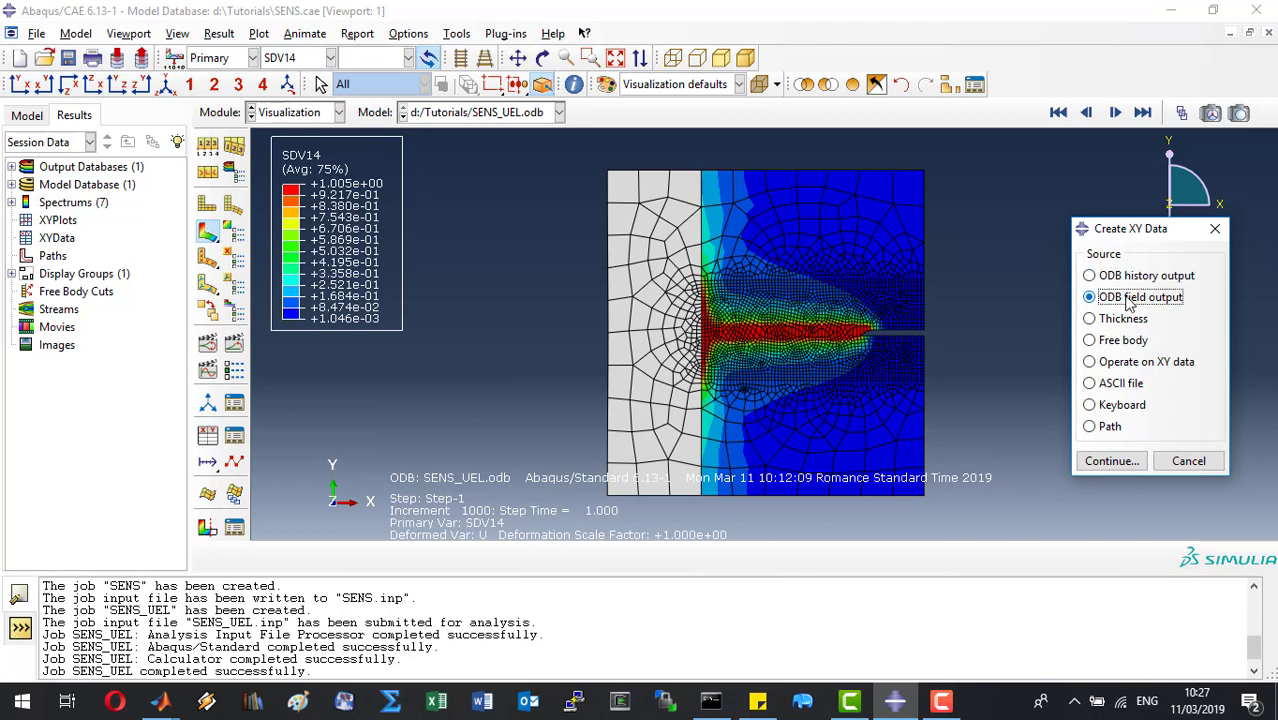
{"action": "left_click", "coordinate": [1112, 461]}
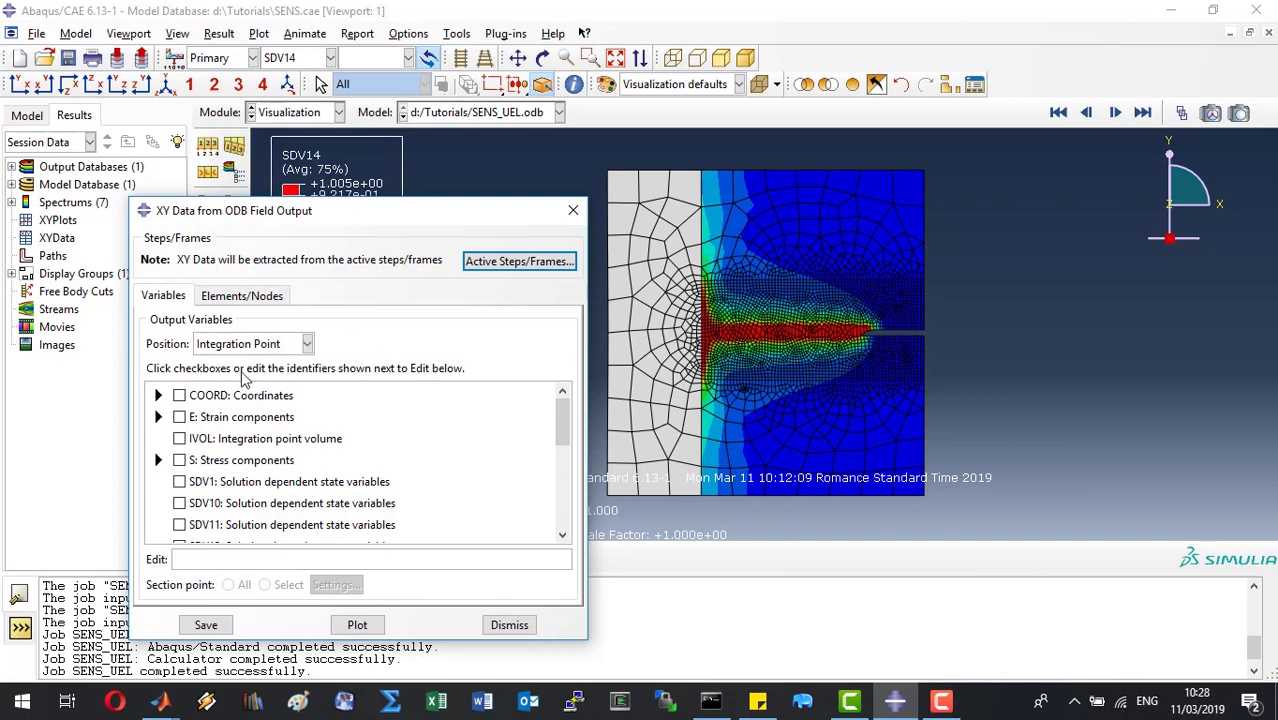
{"action": "left_click", "coordinate": [224, 558]}
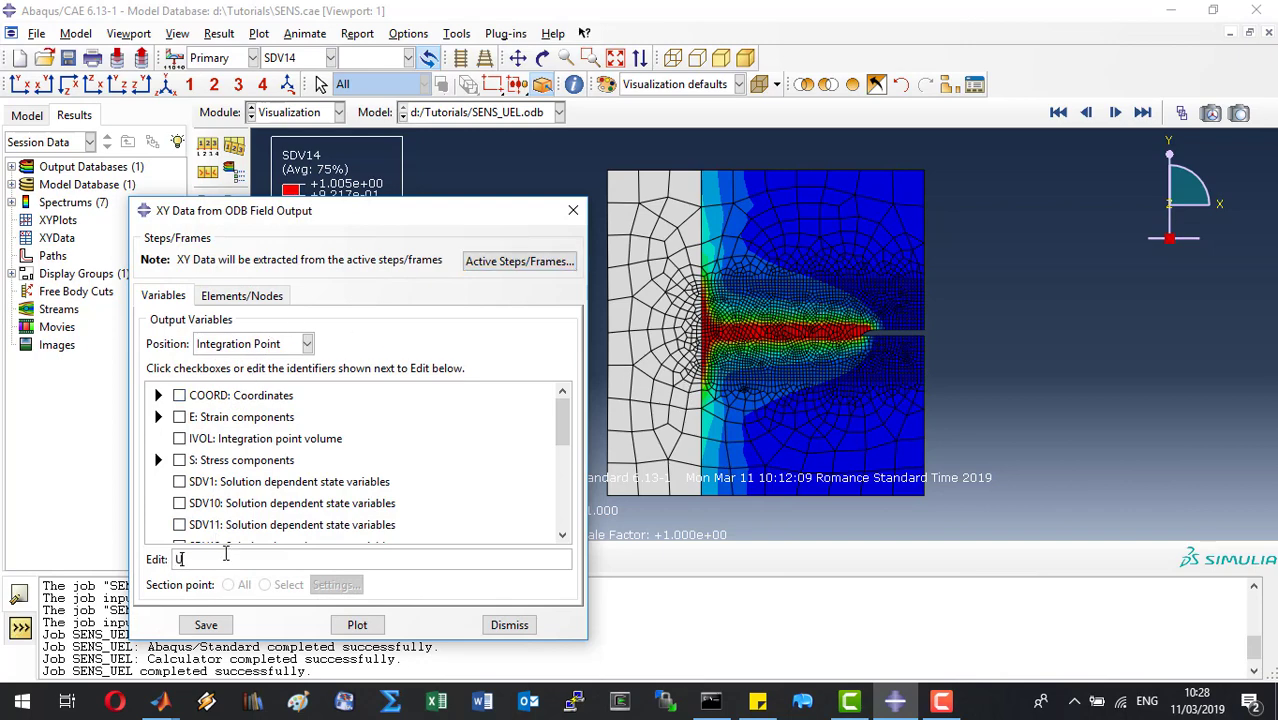
{"action": "type", "text": "U.U2"}
{"action": "left_click", "coordinate": [266, 352]}
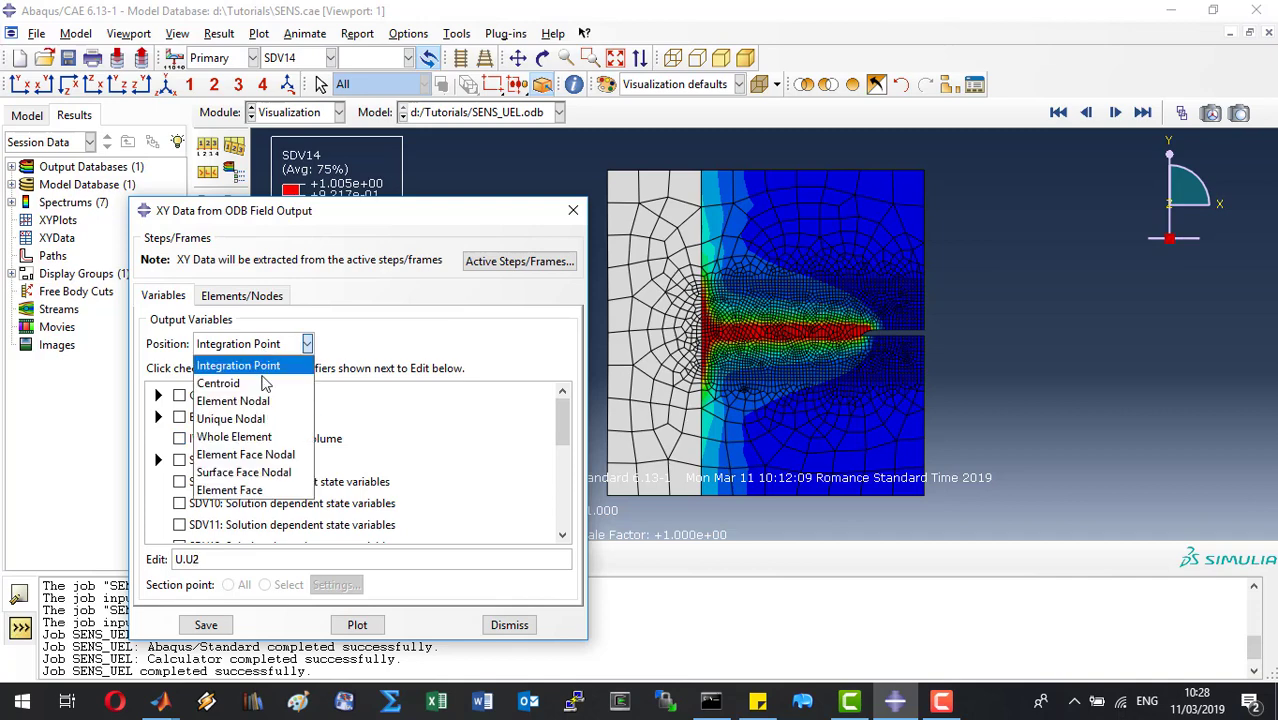
{"action": "left_click", "coordinate": [268, 419]}
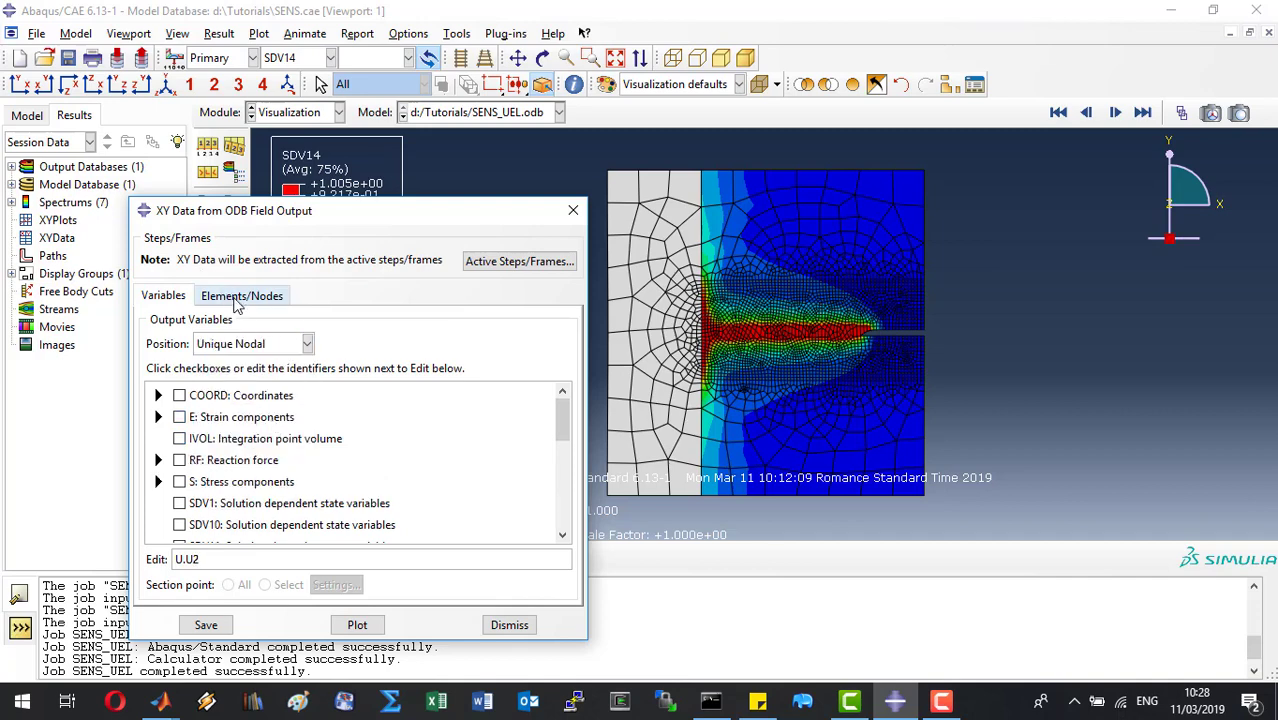
Plot the U2 displacement history for the RP node set and dismiss the XY data dialog
{"action": "left_click", "coordinate": [237, 300]}
{"action": "left_click", "coordinate": [192, 403]}
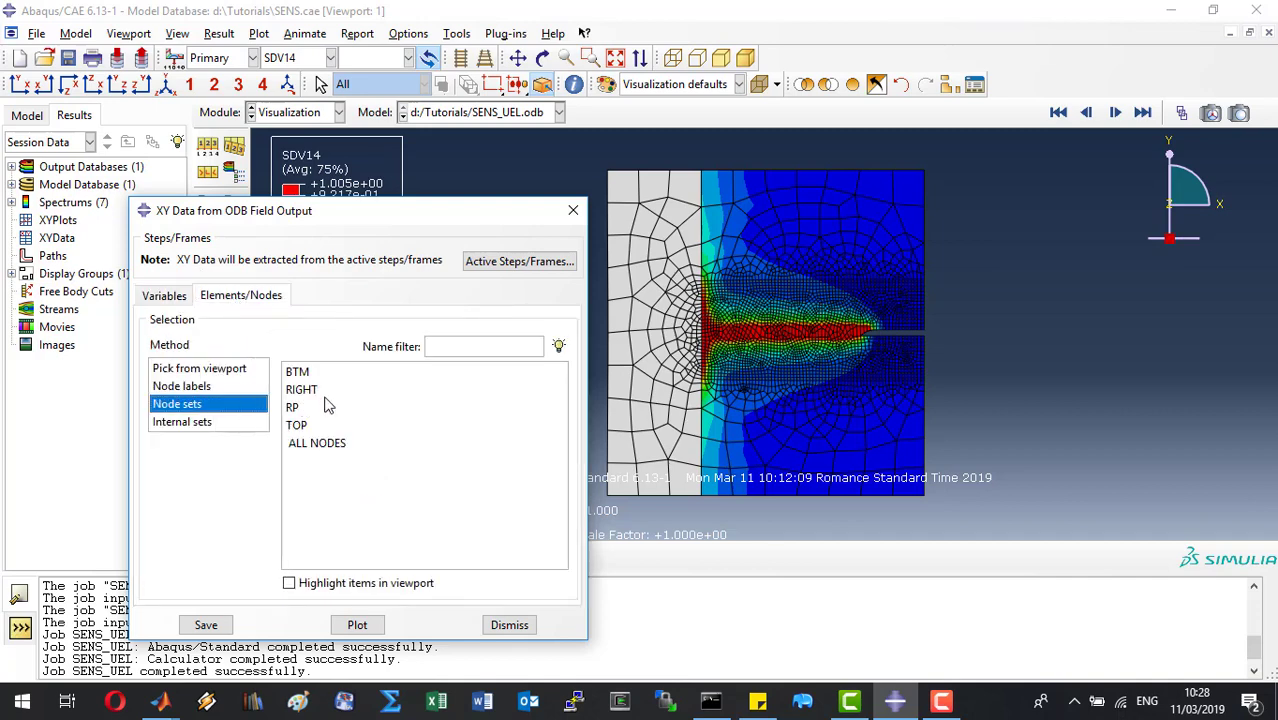
{"action": "left_click", "coordinate": [297, 408]}
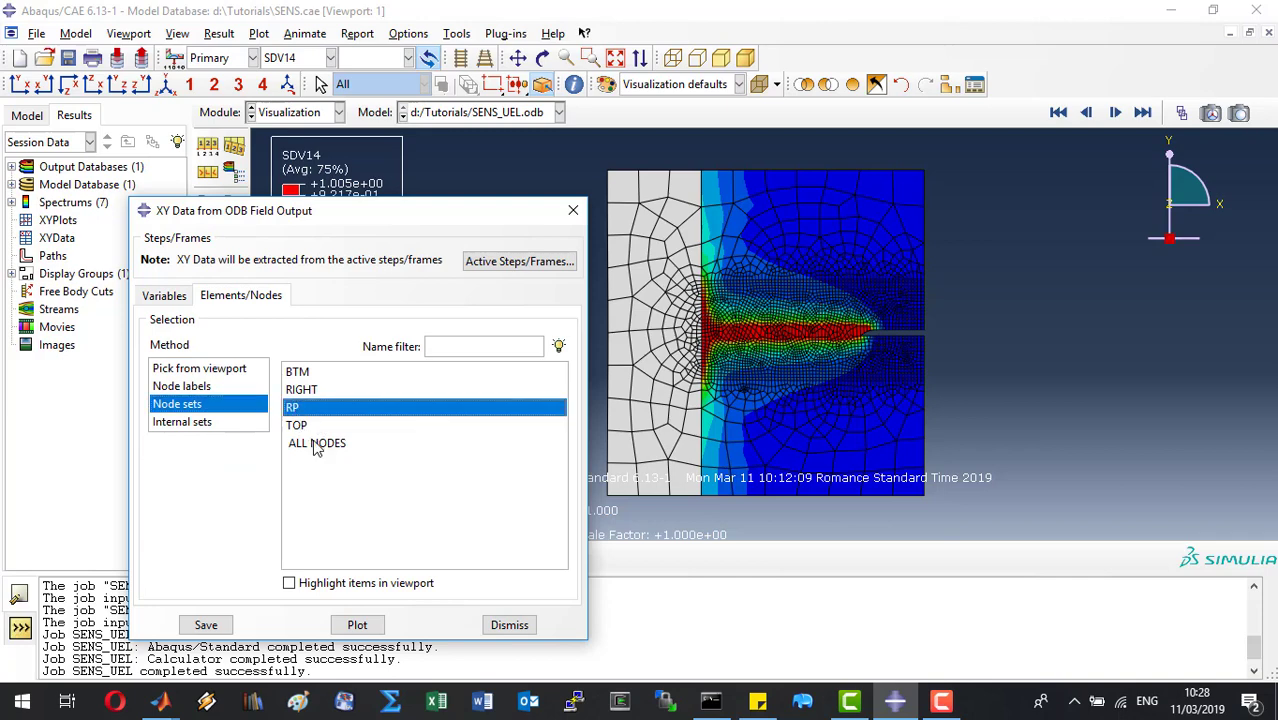
{"action": "left_click", "coordinate": [360, 628]}
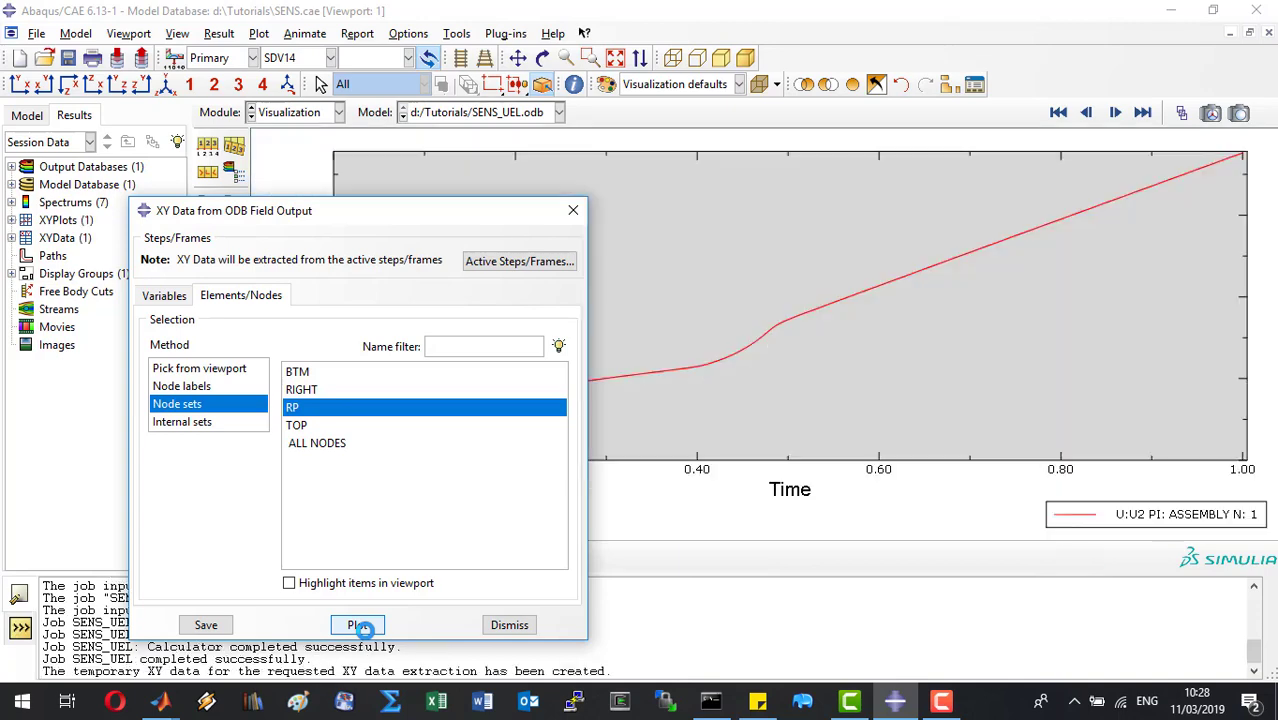
{"action": "left_click", "coordinate": [494, 622]}
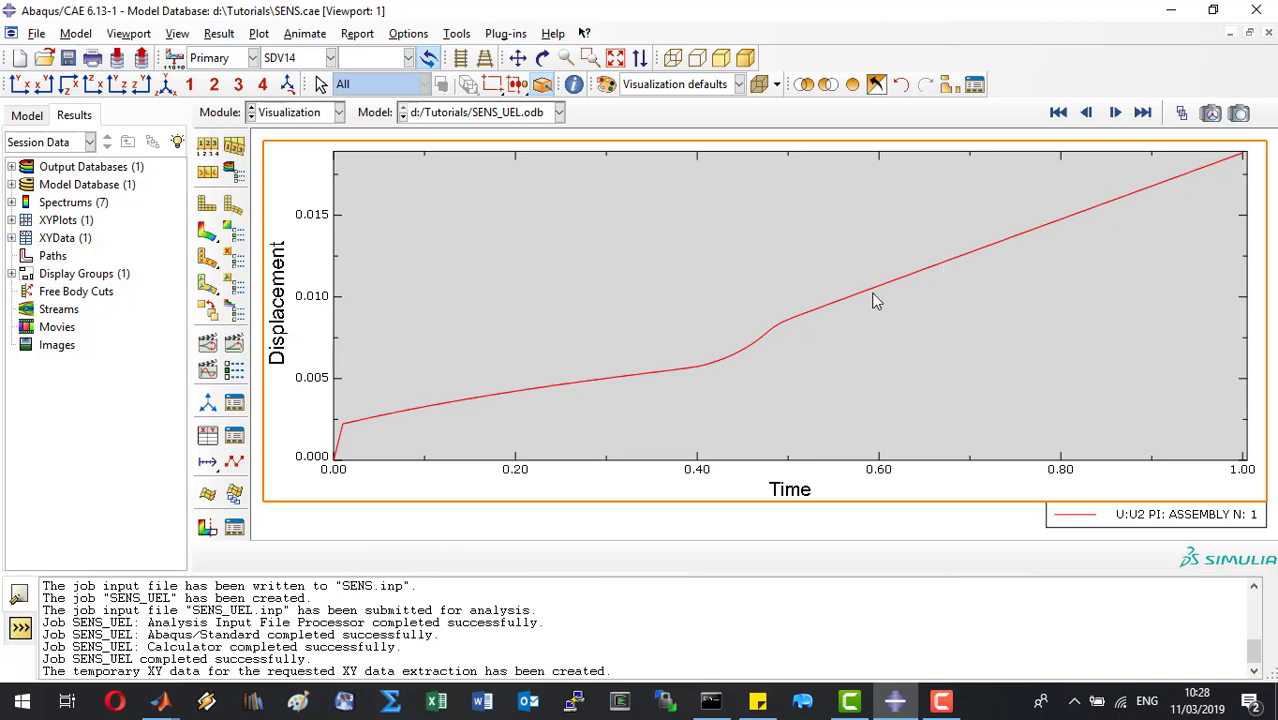
Return to the SDV14 contour plot, jump to frame 400 and advance through the following frames up to increment 406
{"action": "left_click", "coordinate": [207, 231]}
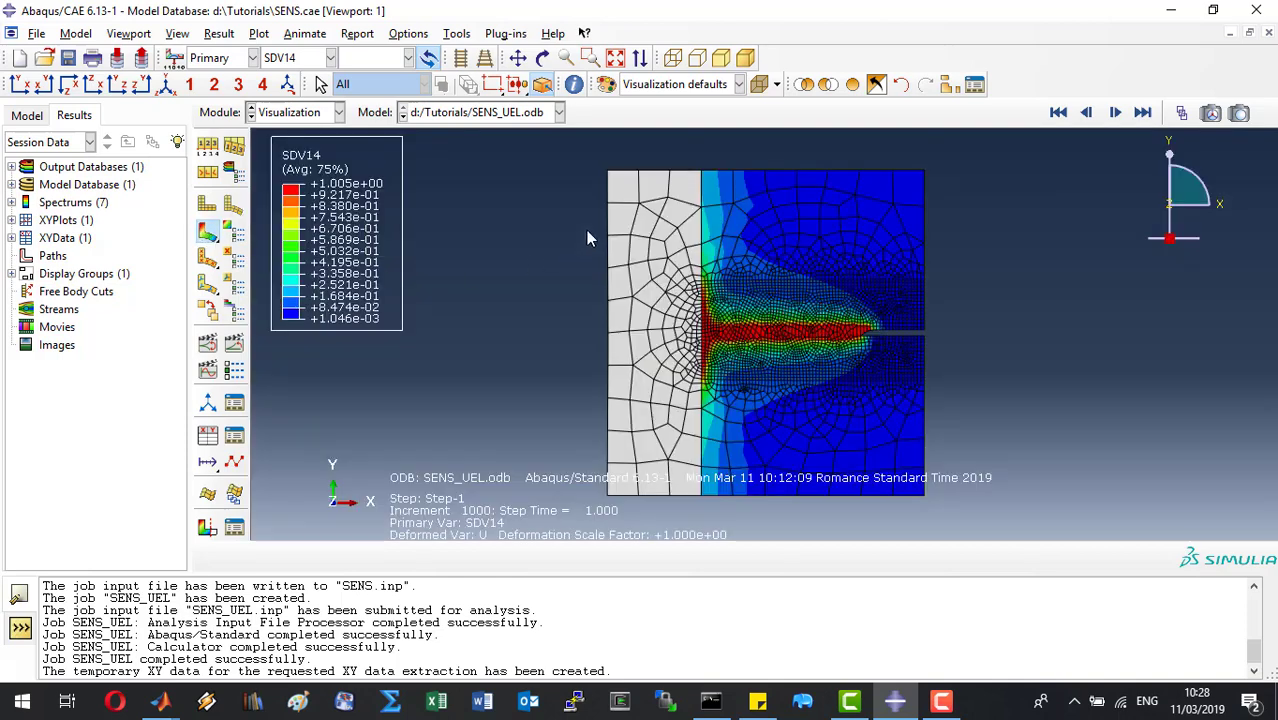
{"action": "left_click", "coordinate": [1179, 114]}
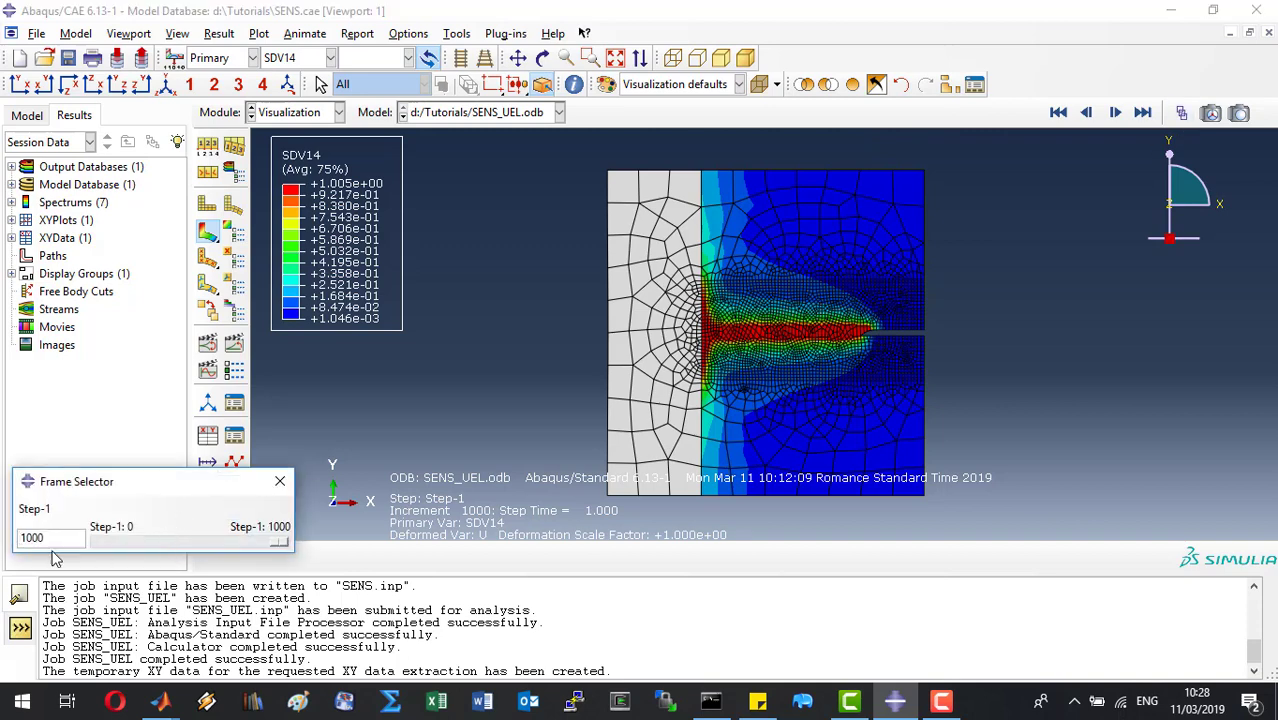
{"action": "type", "text": "4"}
{"action": "key", "text": "Return"}
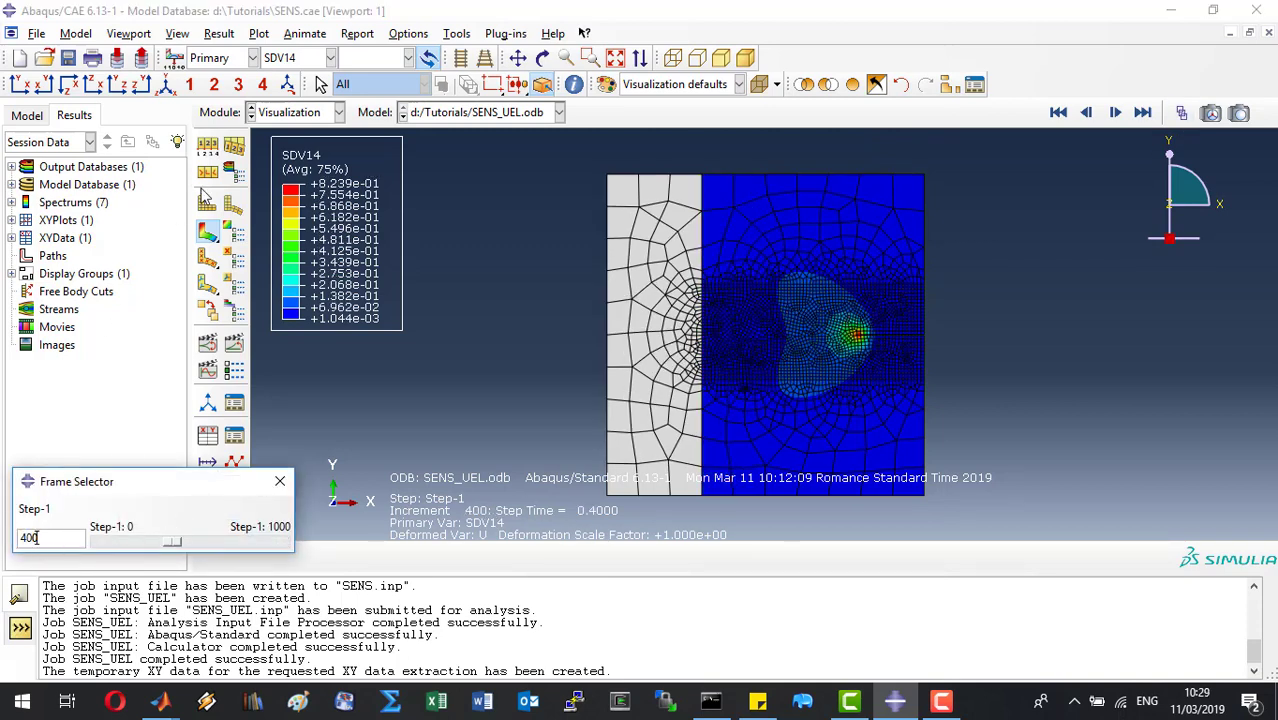
{"action": "left_click", "coordinate": [280, 481]}
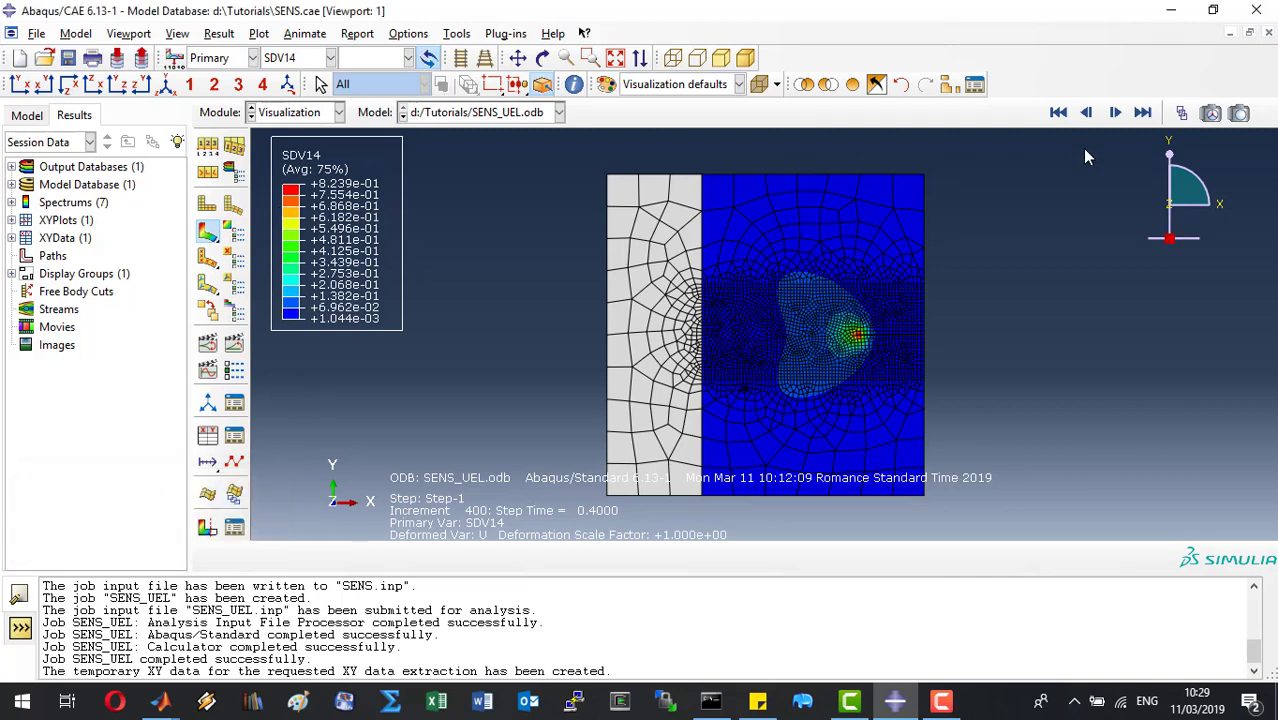
{"action": "left_click", "coordinate": [1116, 113]}
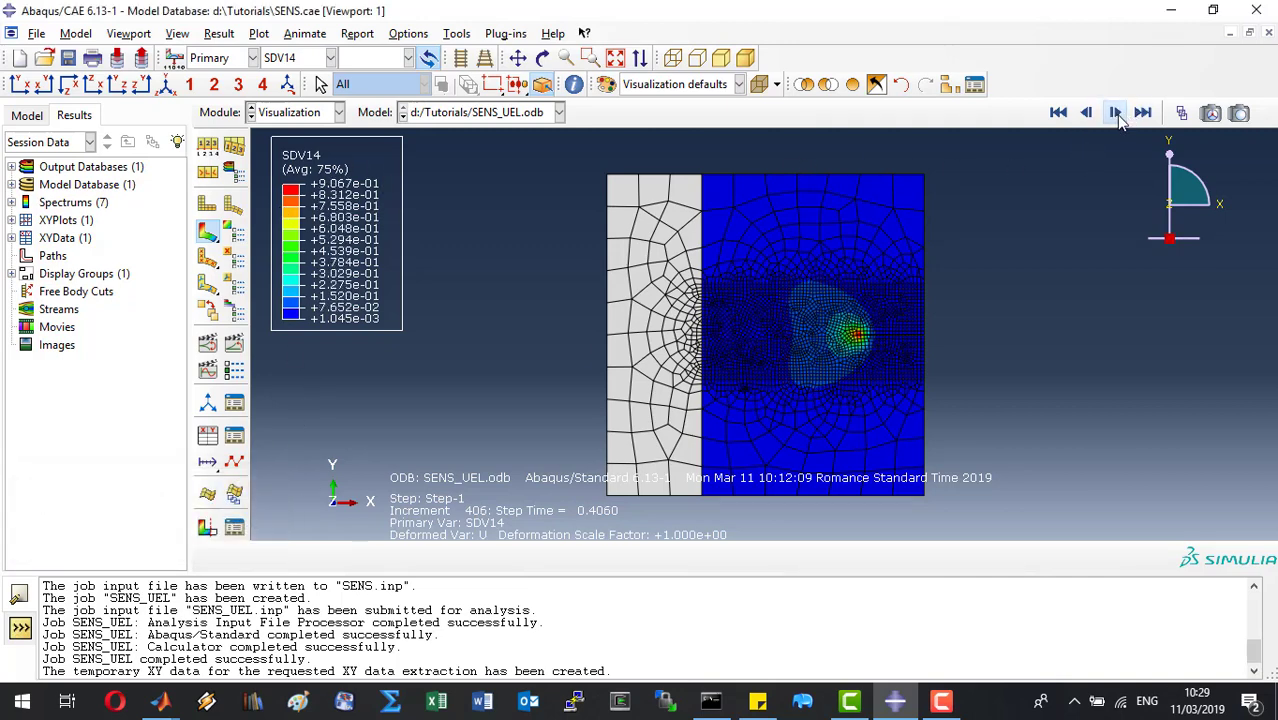